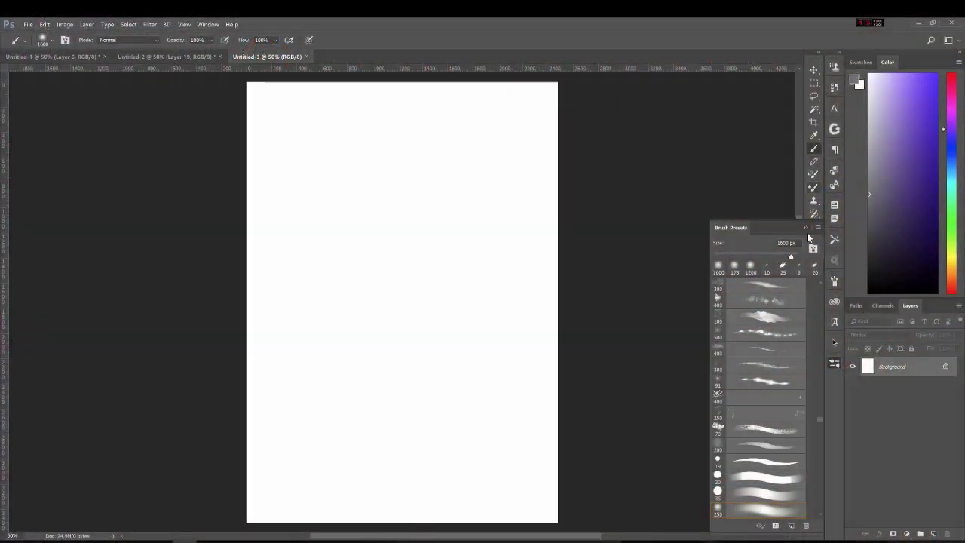
- Hide the Brush Presets panel to reveal the blank white canvas
{"action": "key", "text": "F5"}
- Fill the base with a top-to-bottom dark red gradient and add Layer 1
{"action": "key", "text": "g"}
{"action": "left_click", "coordinate": [947, 293]}
{"action": "left_click", "coordinate": [936, 214]}
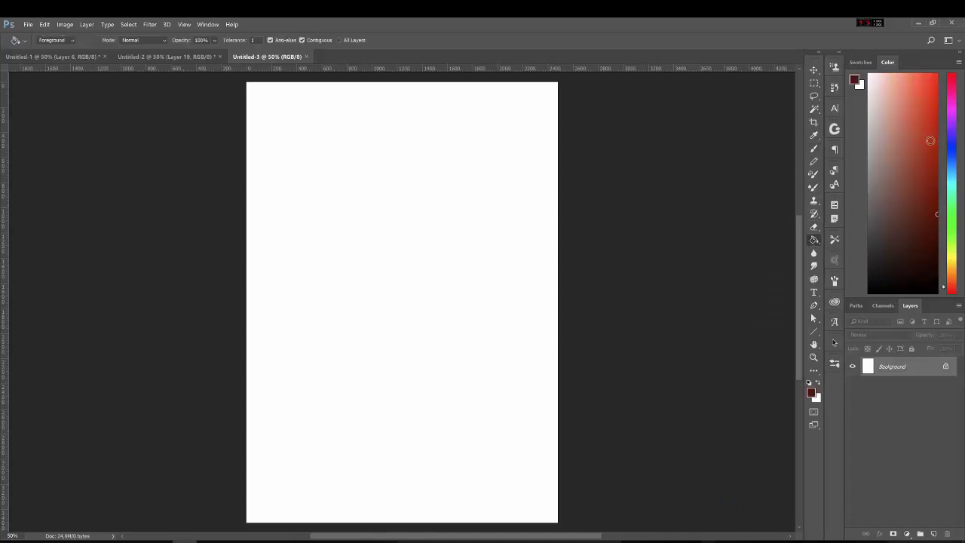
{"action": "key", "text": "shift+g"}
{"action": "left_click_drag", "start_coordinate": [749, 209], "coordinate": [733, 427]}
{"action": "key", "text": "ctrl+shift+alt+n"}
- Set the gradient stops to purple and brown, and fill Layer 1 vertically with it
{"action": "left_click", "coordinate": [52, 40]}
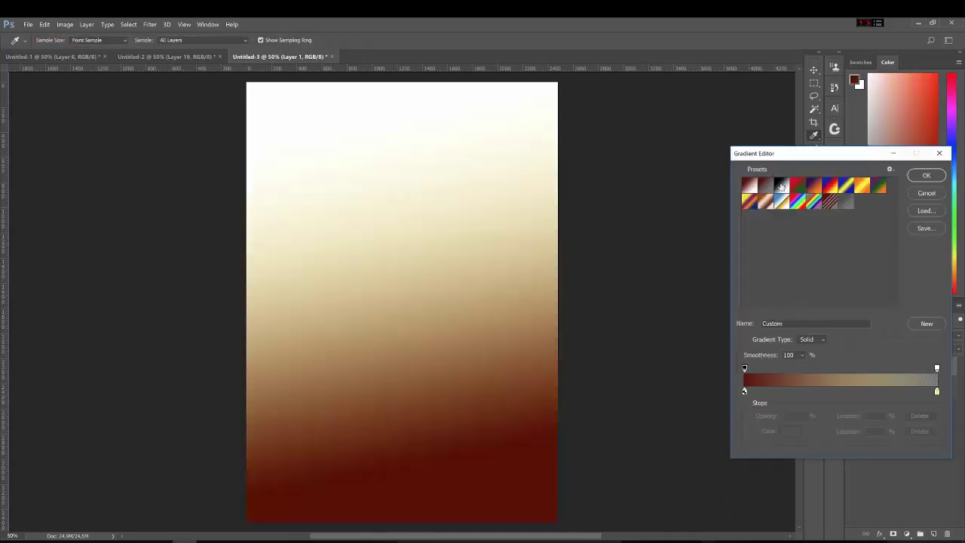
{"action": "double_click", "coordinate": [937, 392]}
{"action": "left_click", "coordinate": [614, 197]}
{"action": "left_click", "coordinate": [749, 110]}
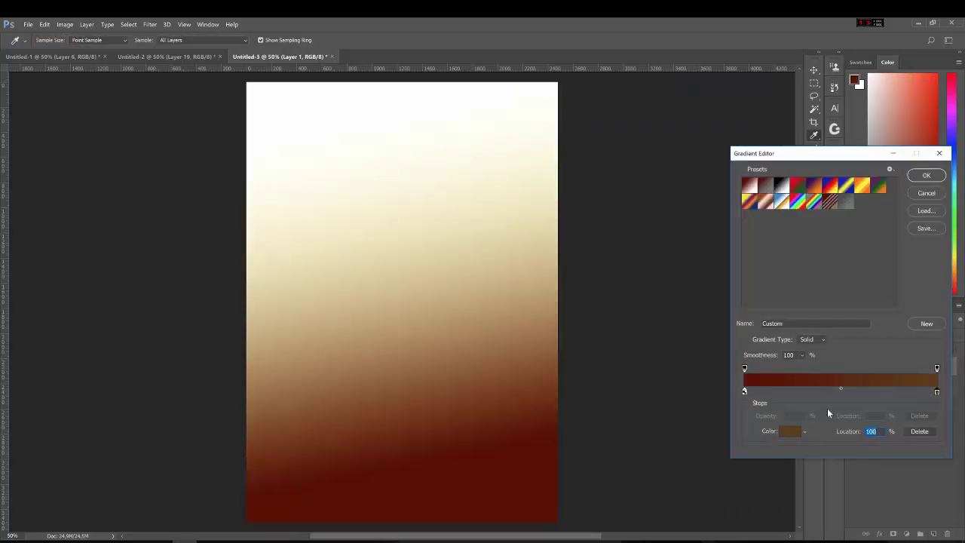
{"action": "left_click", "coordinate": [791, 430]}
{"action": "left_click", "coordinate": [609, 198]}
{"action": "left_click", "coordinate": [750, 110]}
{"action": "left_click", "coordinate": [927, 175]}
{"action": "left_click_drag", "start_coordinate": [402, 91], "coordinate": [402, 467]}
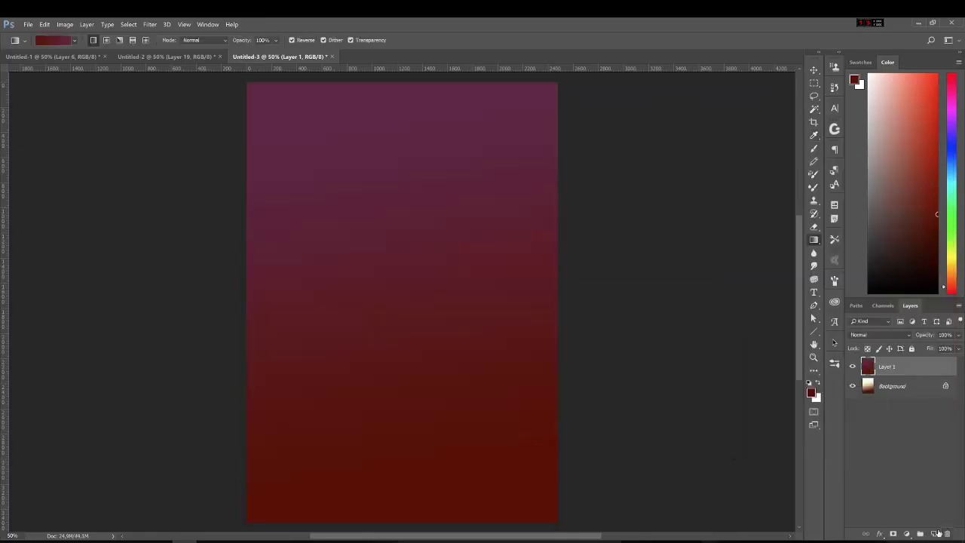
- Add Layer 2 and set a dark brush colour for sketching
{"action": "left_click", "coordinate": [935, 533]}
{"action": "key", "text": "b"}
{"action": "left_click", "coordinate": [898, 275]}
{"action": "left_click", "coordinate": [835, 219]}
- Choose the 25 px brush and sketch the head and two curved horns
{"action": "left_click", "coordinate": [783, 267]}
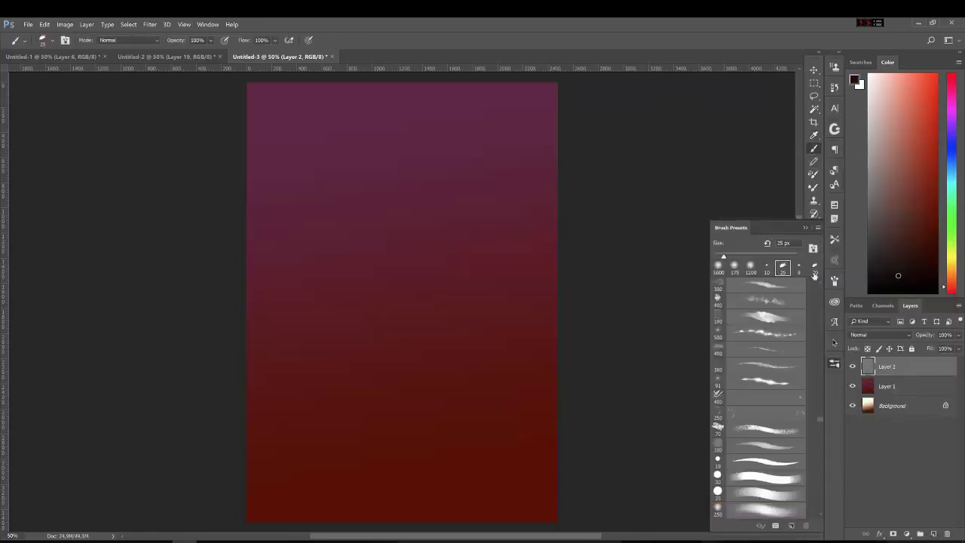
{"action": "left_click", "coordinate": [834, 219]}
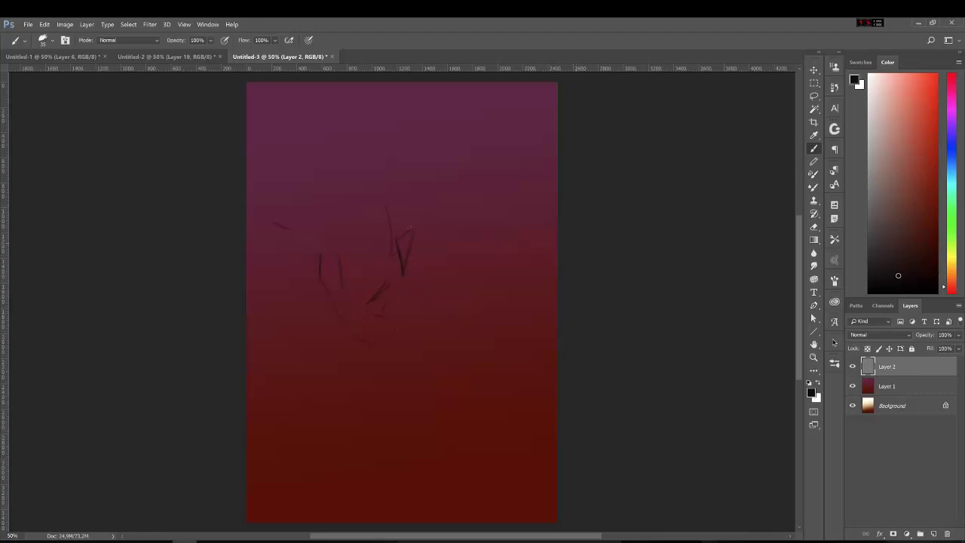
{"action": "left_click_drag", "start_coordinate": [359, 224], "coordinate": [367, 258]}
{"action": "left_click_drag", "start_coordinate": [413, 138], "coordinate": [489, 95]}
{"action": "left_click_drag", "start_coordinate": [255, 118], "coordinate": [315, 160]}
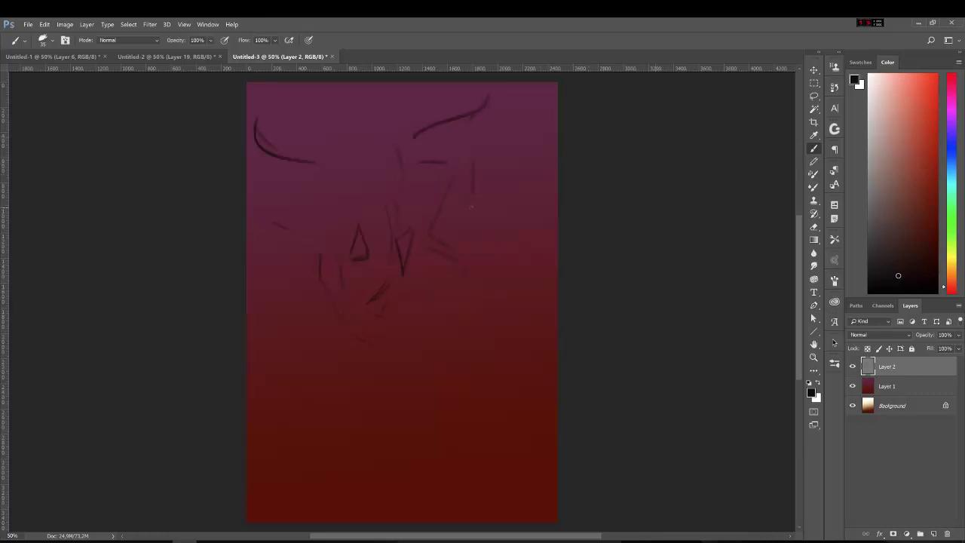
- Sketch the figure's body lines, lower-body curve and hip
{"action": "mouse_move", "coordinate": [455, 156]}
{"action": "left_mouse_down"}
{"action": "mouse_move", "coordinate": [430, 214]}
{"action": "mouse_move", "coordinate": [474, 218]}
{"action": "left_mouse_up"}
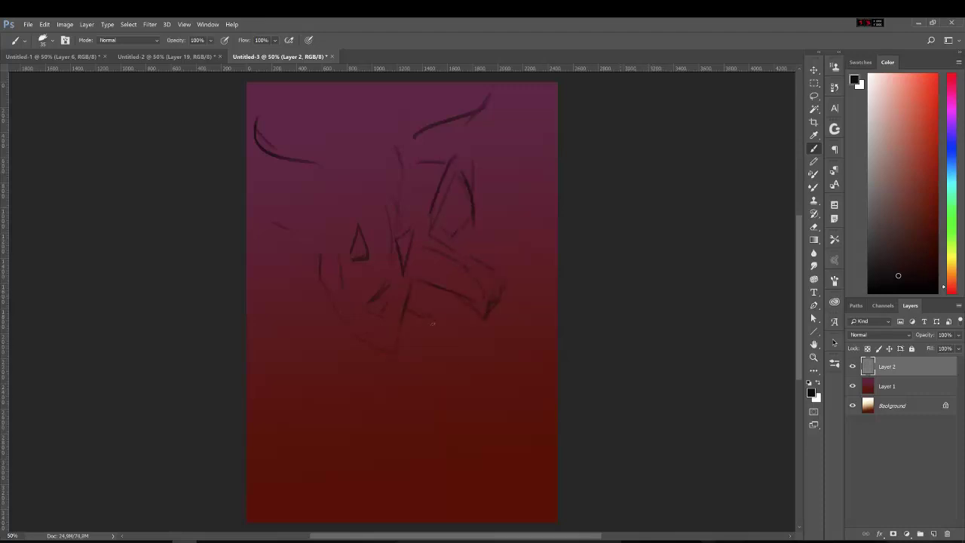
{"action": "left_click_drag", "start_coordinate": [463, 204], "coordinate": [476, 279]}
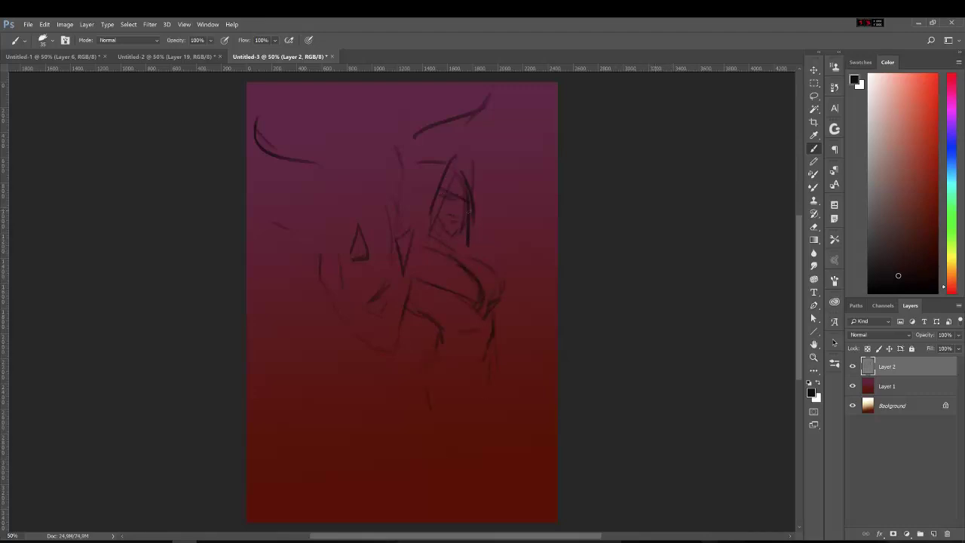
{"action": "left_click_drag", "start_coordinate": [424, 303], "coordinate": [413, 371]}
{"action": "left_click_drag", "start_coordinate": [494, 284], "coordinate": [493, 326]}
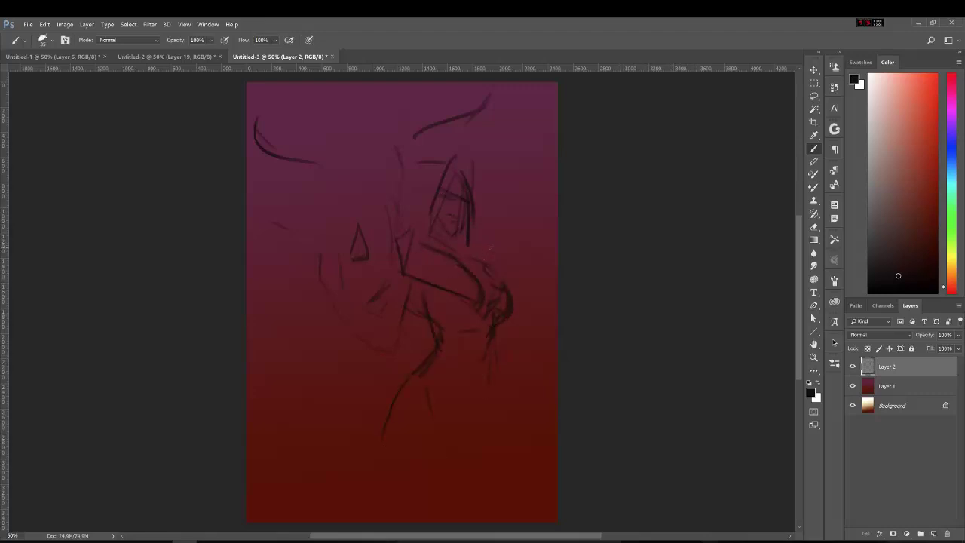
{"action": "key", "text": "ctrl+t"}
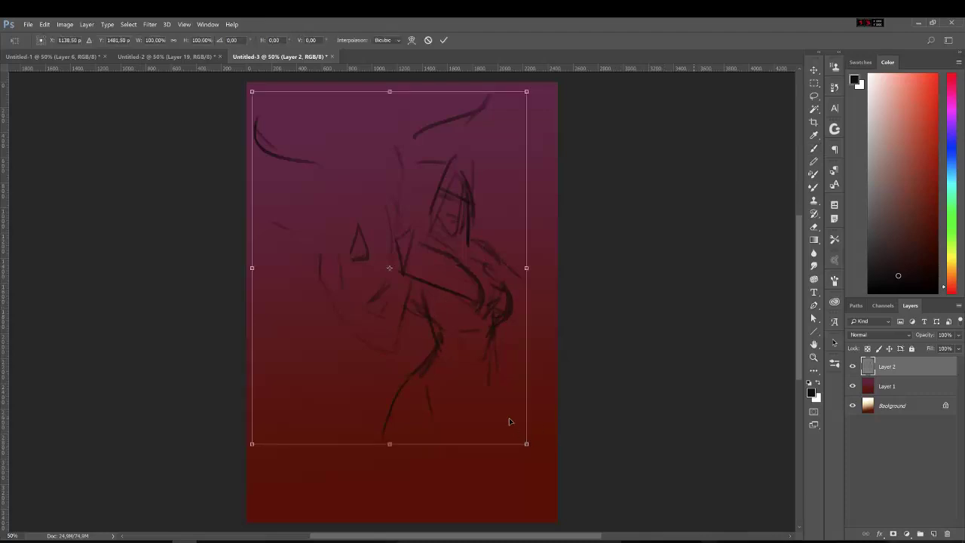
- Rotate the canvas to landscape and rotate the sketch layer back upright
{"action": "key", "text": "Return"}
{"action": "left_click", "coordinate": [65, 24]}
{"action": "left_click", "coordinate": [193, 138]}
{"action": "left_click", "coordinate": [65, 24]}
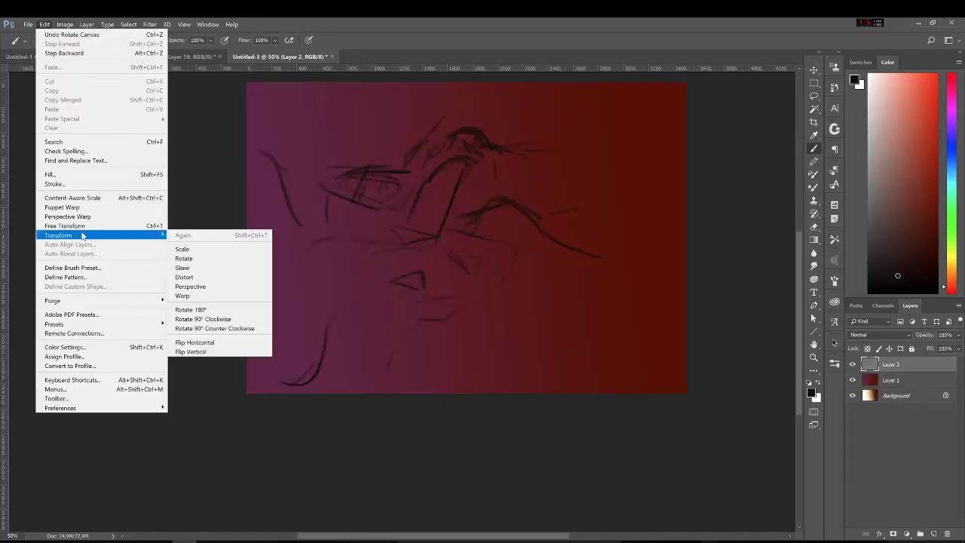
{"action": "left_click", "coordinate": [203, 319]}
- Scale the sketch to 64% and draw two long diagonal ground lines
{"action": "key", "text": "ctrl+t"}
{"action": "left_click_drag", "start_coordinate": [578, 423], "coordinate": [478, 291]}
{"action": "key", "text": "ctrl+plus"}
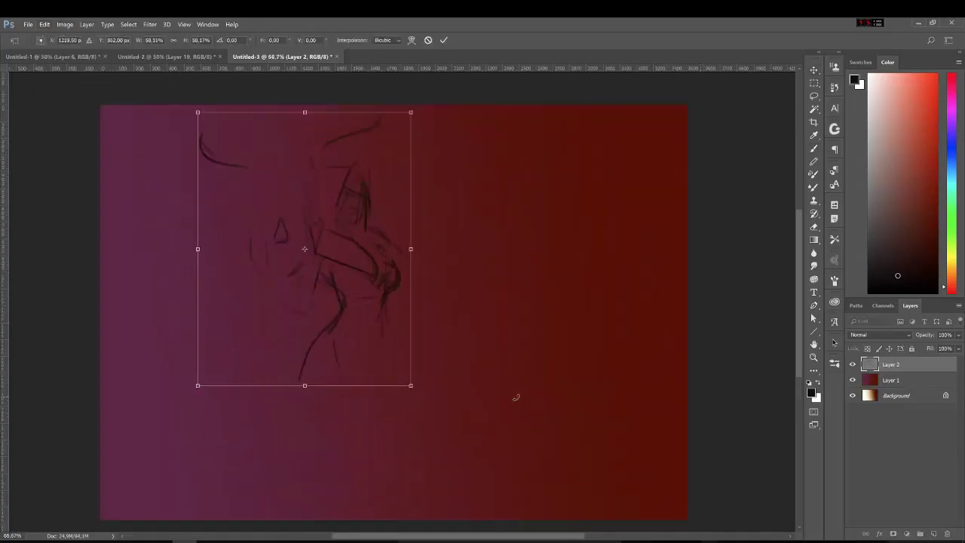
{"action": "left_click_drag", "start_coordinate": [410, 385], "coordinate": [380, 371]}
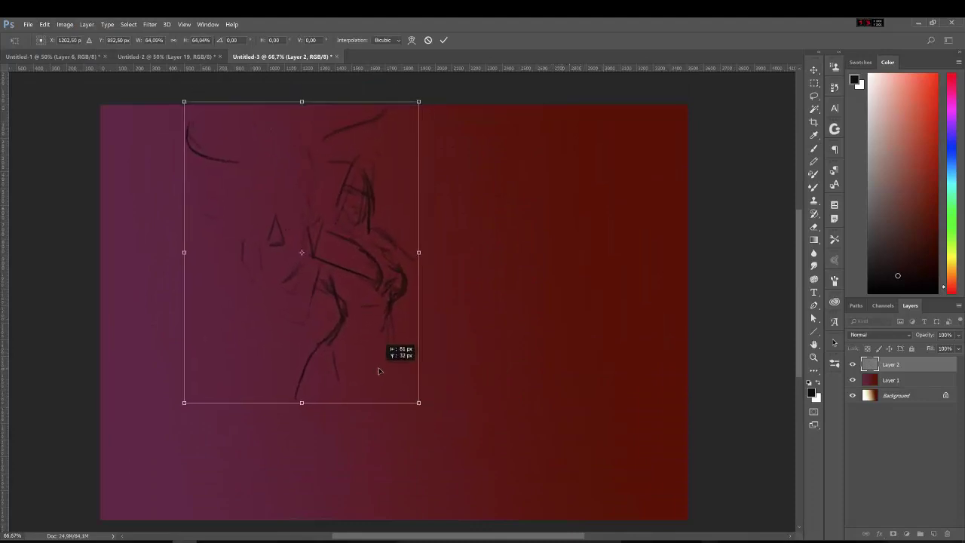
{"action": "key", "text": "Return"}
{"action": "left_click", "coordinate": [813, 148]}
{"action": "left_click_drag", "start_coordinate": [145, 318], "coordinate": [392, 480]}
{"action": "left_click_drag", "start_coordinate": [475, 475], "coordinate": [675, 366]}
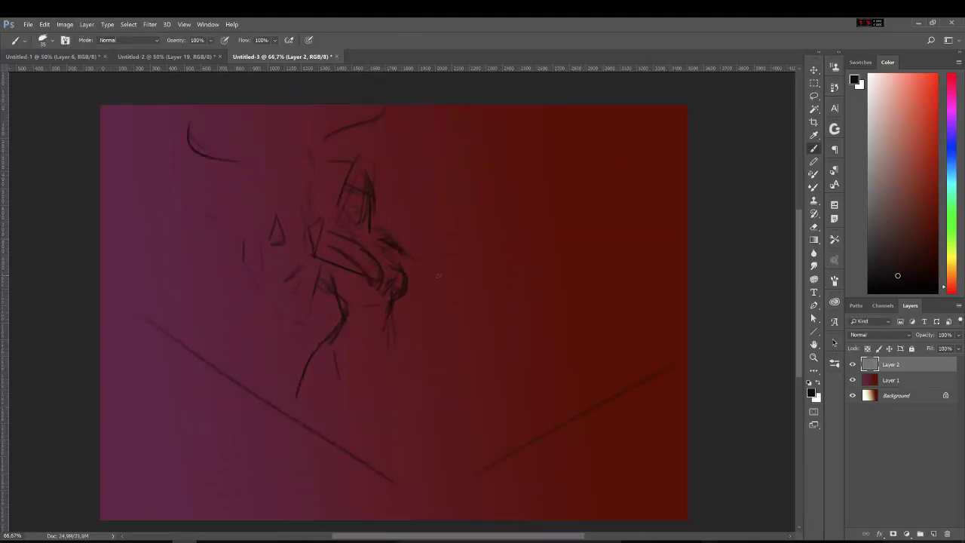
- Sketch the hood, arm and a first leg in dark red, erasing the misplaced leg strokes
{"action": "left_click", "coordinate": [369, 191], "text": "alt"}
{"action": "left_click_drag", "start_coordinate": [337, 217], "coordinate": [372, 224]}
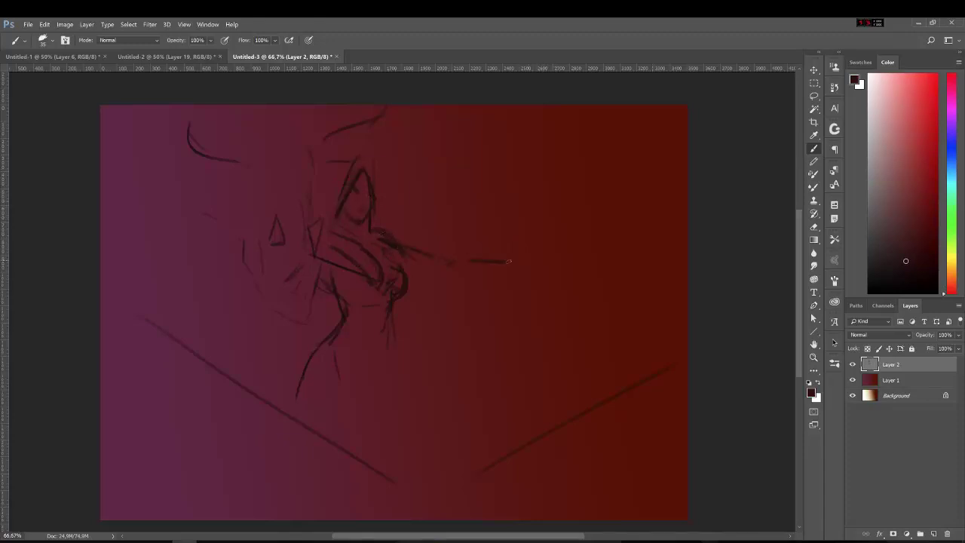
{"action": "left_click_drag", "start_coordinate": [451, 272], "coordinate": [554, 272]}
{"action": "left_click_drag", "start_coordinate": [343, 318], "coordinate": [349, 415]}
{"action": "left_click_drag", "start_coordinate": [321, 260], "coordinate": [371, 431]}
{"action": "key", "text": "e"}
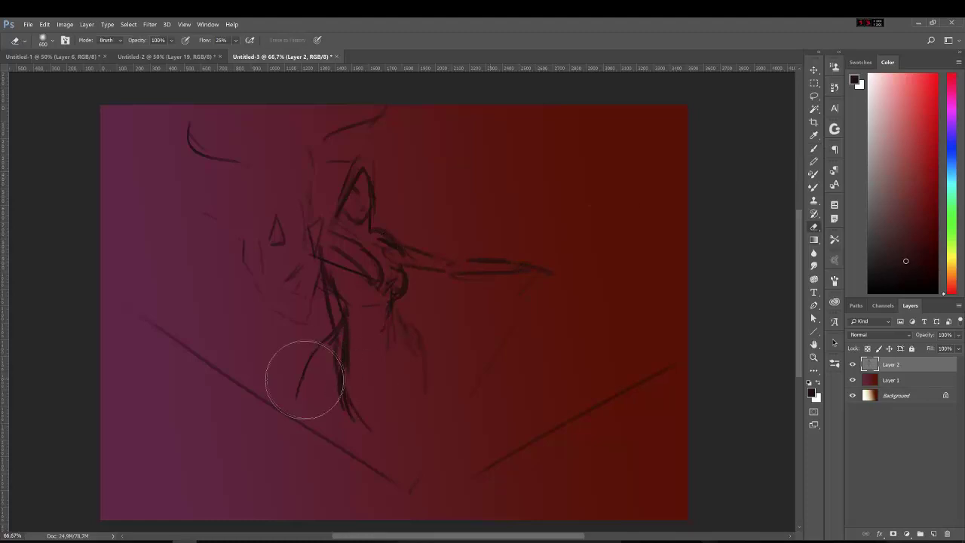
{"action": "left_click_drag", "start_coordinate": [308, 384], "coordinate": [356, 263]}
{"action": "key", "text": "b"}
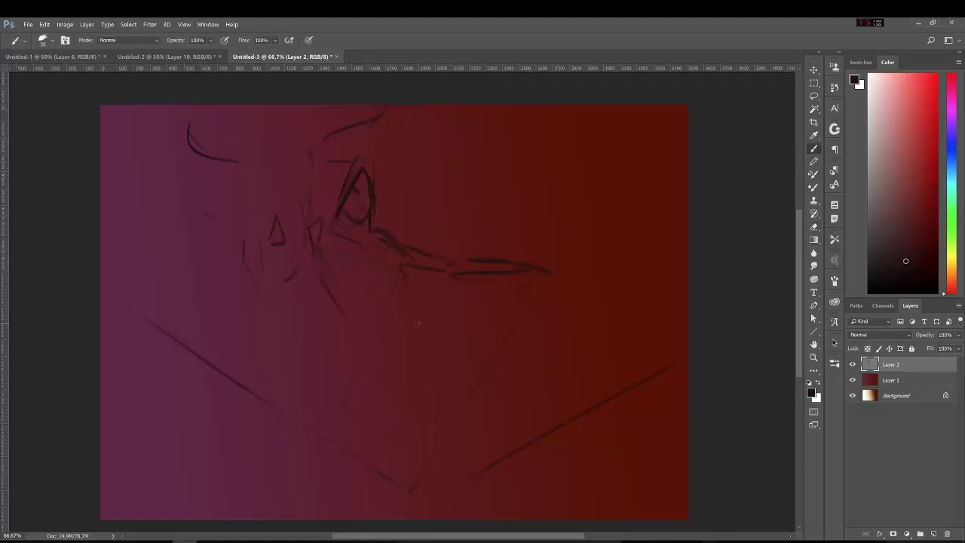
- Redraw the torso curves and outline both legs
{"action": "left_click_drag", "start_coordinate": [440, 349], "coordinate": [427, 419]}
{"action": "left_click_drag", "start_coordinate": [391, 285], "coordinate": [404, 263]}
{"action": "left_click_drag", "start_coordinate": [324, 304], "coordinate": [360, 345]}
{"action": "left_click_drag", "start_coordinate": [350, 336], "coordinate": [348, 392]}
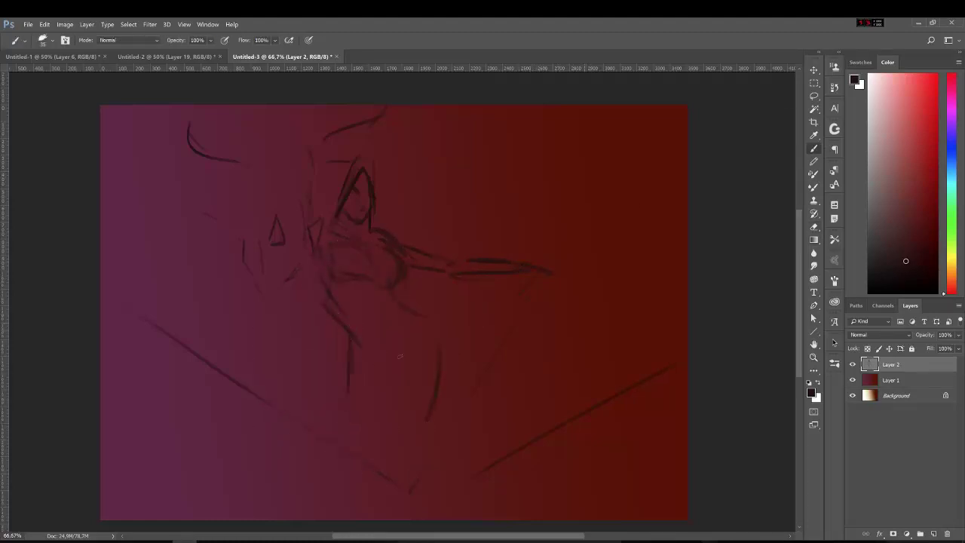
{"action": "left_click_drag", "start_coordinate": [402, 410], "coordinate": [390, 469]}
{"action": "left_click_drag", "start_coordinate": [356, 369], "coordinate": [343, 455]}
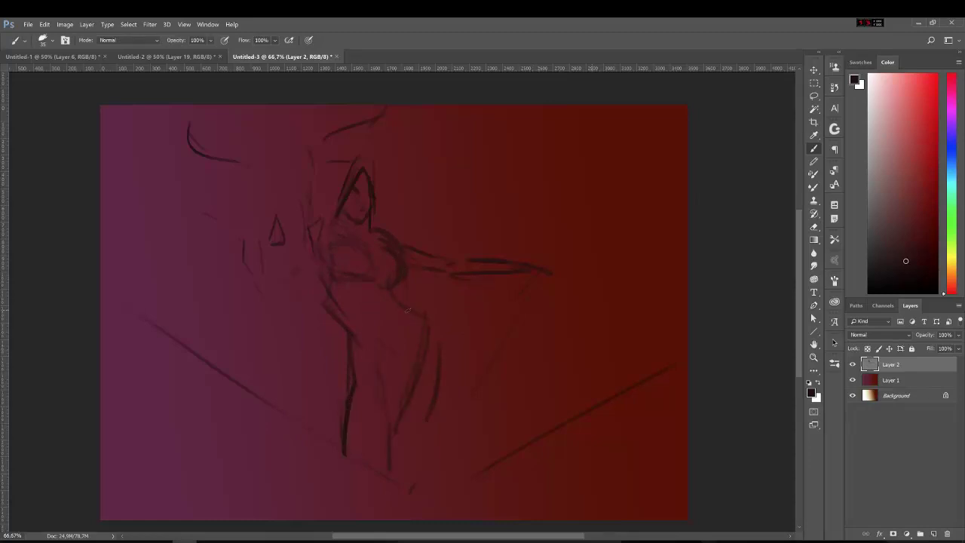
{"action": "left_click_drag", "start_coordinate": [417, 317], "coordinate": [423, 475]}
{"action": "left_click_drag", "start_coordinate": [398, 298], "coordinate": [402, 475]}
- Add the back and waist lines, strengthen the outstretched arm, and lengthen both legs
{"action": "mouse_move", "coordinate": [345, 321]}
{"action": "left_mouse_down"}
{"action": "mouse_move", "coordinate": [314, 286]}
{"action": "mouse_move", "coordinate": [313, 255]}
{"action": "mouse_move", "coordinate": [288, 277]}
{"action": "left_mouse_up"}
{"action": "mouse_move", "coordinate": [239, 250]}
{"action": "left_mouse_down"}
{"action": "mouse_move", "coordinate": [237, 196]}
{"action": "mouse_move", "coordinate": [252, 228]}
{"action": "left_mouse_up"}
{"action": "left_click_drag", "start_coordinate": [305, 258], "coordinate": [289, 263]}
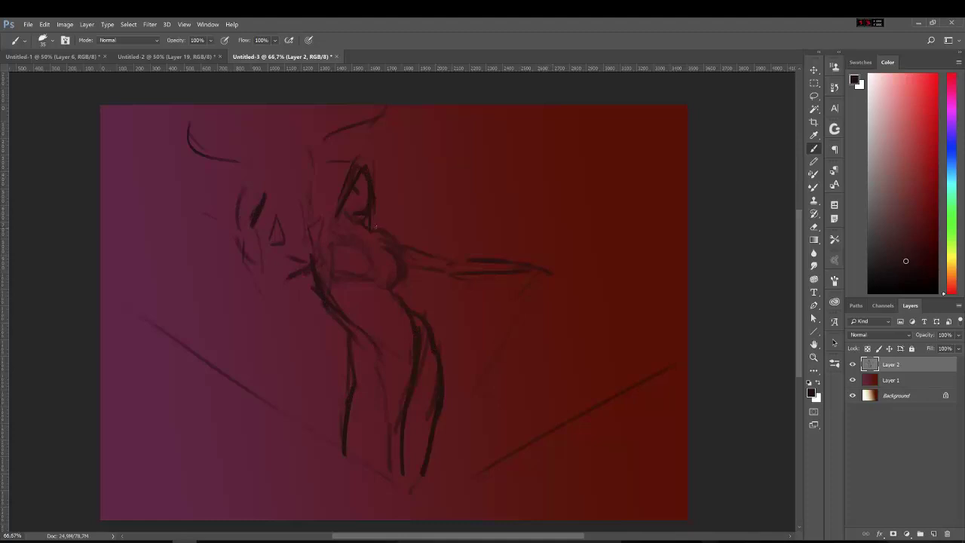
{"action": "left_click_drag", "start_coordinate": [376, 226], "coordinate": [445, 278]}
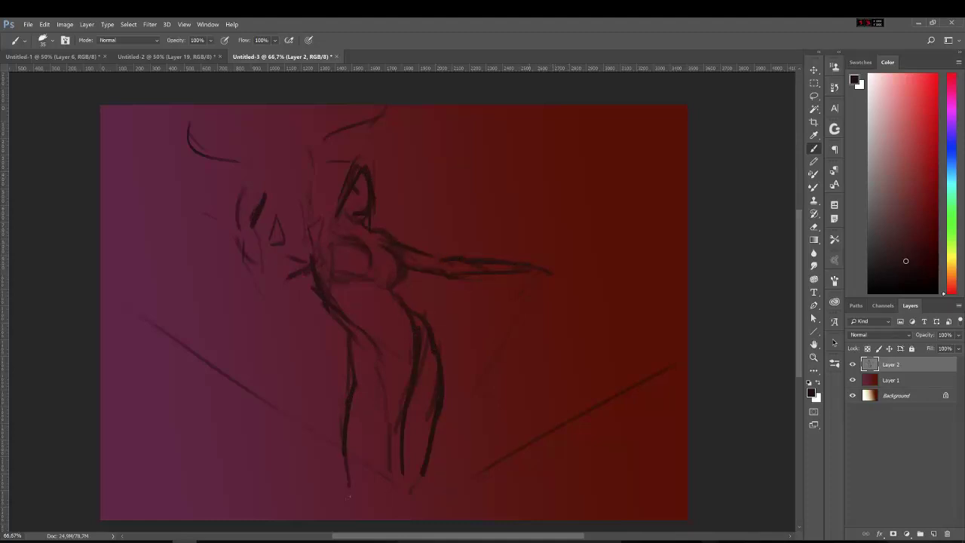
{"action": "left_click_drag", "start_coordinate": [349, 487], "coordinate": [339, 519]}
{"action": "left_click_drag", "start_coordinate": [420, 476], "coordinate": [425, 514]}
- Draw the long staff down to the feet and add hair and side strokes
{"action": "left_click_drag", "start_coordinate": [634, 125], "coordinate": [420, 494]}
{"action": "left_click_drag", "start_coordinate": [295, 238], "coordinate": [289, 258]}
{"action": "left_click_drag", "start_coordinate": [201, 106], "coordinate": [267, 160]}
{"action": "left_click_drag", "start_coordinate": [324, 151], "coordinate": [315, 184]}
{"action": "left_click_drag", "start_coordinate": [189, 217], "coordinate": [184, 262]}
{"action": "left_click_drag", "start_coordinate": [264, 434], "coordinate": [273, 442]}
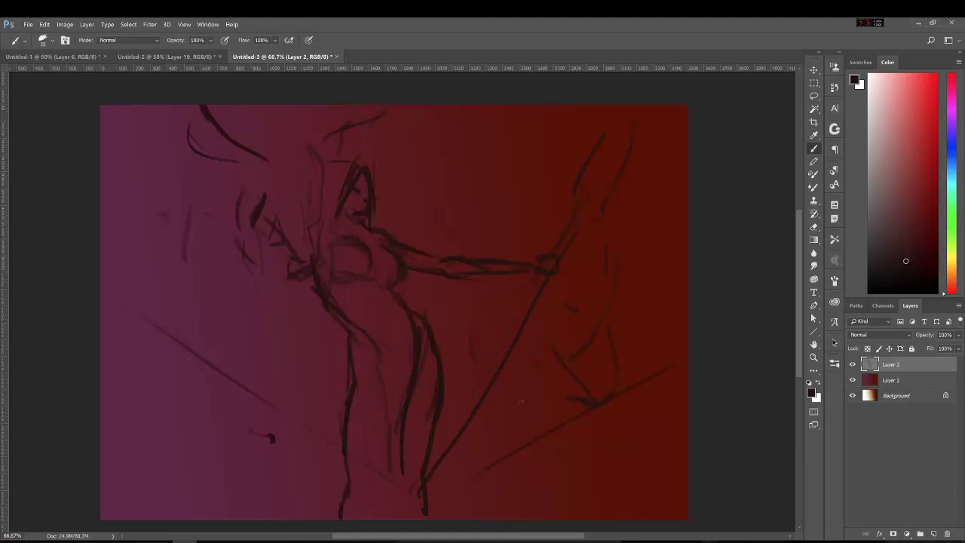
- On new Layer 3, paint orange skin tones onto the head and neck
{"action": "left_click", "coordinate": [934, 533]}
{"action": "left_click", "coordinate": [951, 287]}
{"action": "left_click", "coordinate": [917, 130]}
{"action": "mouse_move", "coordinate": [354, 180]}
{"action": "left_mouse_down"}
{"action": "mouse_move", "coordinate": [344, 240]}
{"action": "mouse_move", "coordinate": [341, 227]}
{"action": "mouse_move", "coordinate": [377, 255]}
{"action": "mouse_move", "coordinate": [389, 252]}
{"action": "mouse_move", "coordinate": [384, 268]}
{"action": "mouse_move", "coordinate": [347, 248]}
{"action": "mouse_move", "coordinate": [372, 250]}
{"action": "left_mouse_up"}
{"action": "left_click", "coordinate": [359, 220], "text": "alt"}
- Dab light orange onto the chest and paint skin with a pink highlight down the right leg
{"action": "left_click", "coordinate": [359, 226], "text": "alt"}
{"action": "left_click", "coordinate": [380, 256], "text": "alt"}
{"action": "left_click", "coordinate": [347, 228], "text": "alt"}
{"action": "left_click_drag", "start_coordinate": [419, 320], "coordinate": [426, 376]}
{"action": "left_click", "coordinate": [419, 332], "text": "alt"}
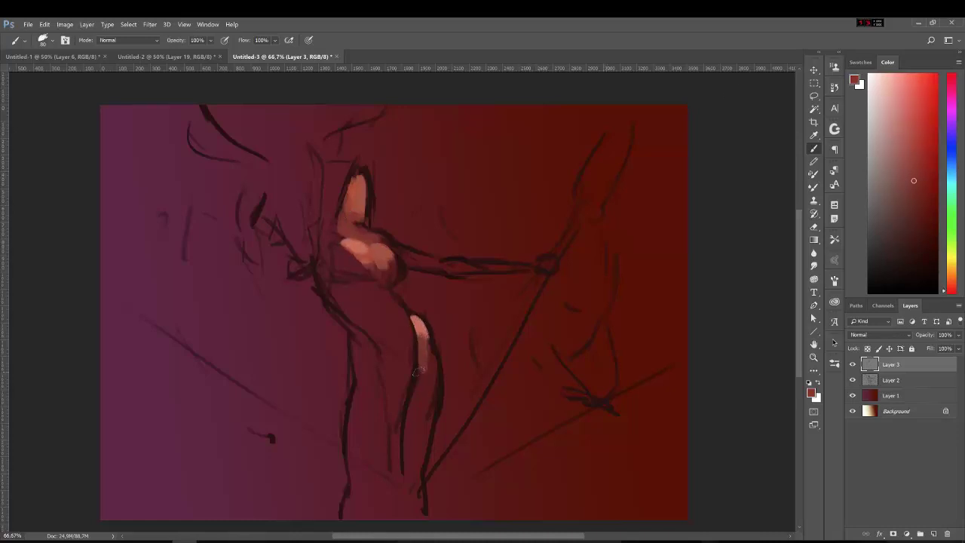
{"action": "mouse_move", "coordinate": [428, 339]}
{"action": "left_mouse_down"}
{"action": "mouse_move", "coordinate": [437, 381]}
{"action": "mouse_move", "coordinate": [428, 429]}
{"action": "left_mouse_up"}
{"action": "mouse_move", "coordinate": [426, 392]}
{"action": "left_mouse_down"}
{"action": "mouse_move", "coordinate": [415, 468]}
{"action": "mouse_move", "coordinate": [411, 456]}
{"action": "left_mouse_up"}
{"action": "left_click_drag", "start_coordinate": [433, 362], "coordinate": [437, 418]}
- Repaint the chest shading and highlight the outstretched arm with lighter red
{"action": "mouse_move", "coordinate": [351, 241]}
{"action": "left_mouse_down"}
{"action": "mouse_move", "coordinate": [381, 272]}
{"action": "mouse_move", "coordinate": [407, 253]}
{"action": "mouse_move", "coordinate": [501, 265]}
{"action": "left_mouse_up"}
{"action": "left_click", "coordinate": [362, 234], "text": "alt"}
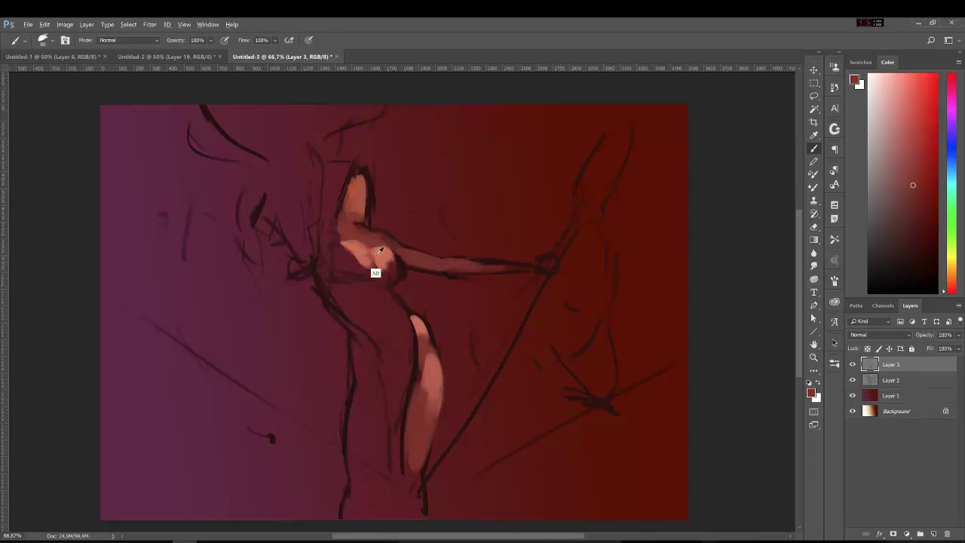
{"action": "left_click_drag", "start_coordinate": [399, 248], "coordinate": [453, 260]}
{"action": "left_click", "coordinate": [361, 235], "text": "alt"}
{"action": "mouse_move", "coordinate": [339, 231]}
{"action": "left_mouse_down"}
{"action": "mouse_move", "coordinate": [373, 245]}
{"action": "mouse_move", "coordinate": [370, 266]}
{"action": "left_mouse_up"}
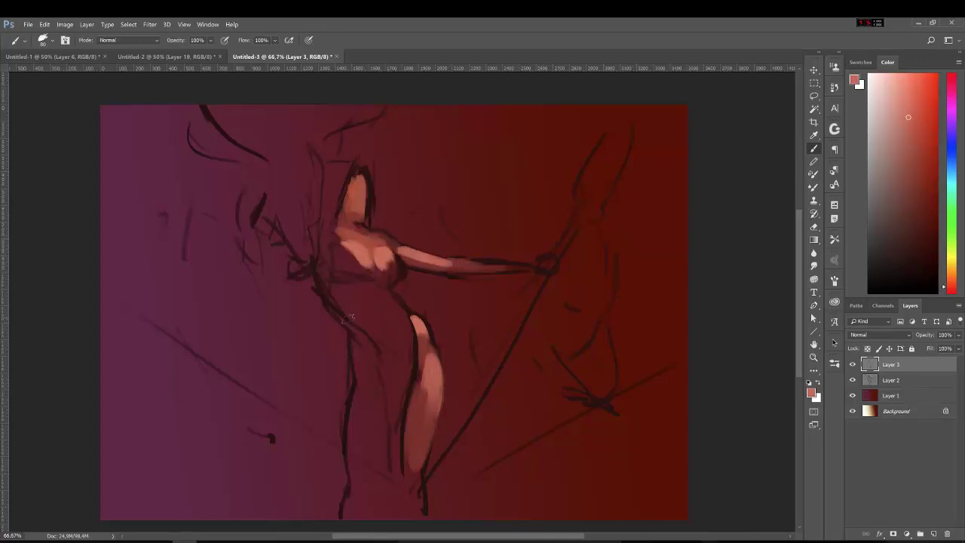
- Paint skin tone down the left leg and upper thigh
{"action": "left_click", "coordinate": [424, 358], "text": "alt"}
{"action": "mouse_move", "coordinate": [362, 335]}
{"action": "left_mouse_down"}
{"action": "mouse_move", "coordinate": [376, 386]}
{"action": "mouse_move", "coordinate": [373, 462]}
{"action": "left_mouse_up"}
{"action": "left_click", "coordinate": [386, 400], "text": "alt"}
{"action": "left_click_drag", "start_coordinate": [365, 385], "coordinate": [362, 490]}
{"action": "mouse_move", "coordinate": [377, 354]}
{"action": "left_mouse_down"}
{"action": "mouse_move", "coordinate": [369, 380]}
{"action": "mouse_move", "coordinate": [362, 336]}
{"action": "left_mouse_up"}
{"action": "left_click", "coordinate": [364, 362], "text": "alt"}
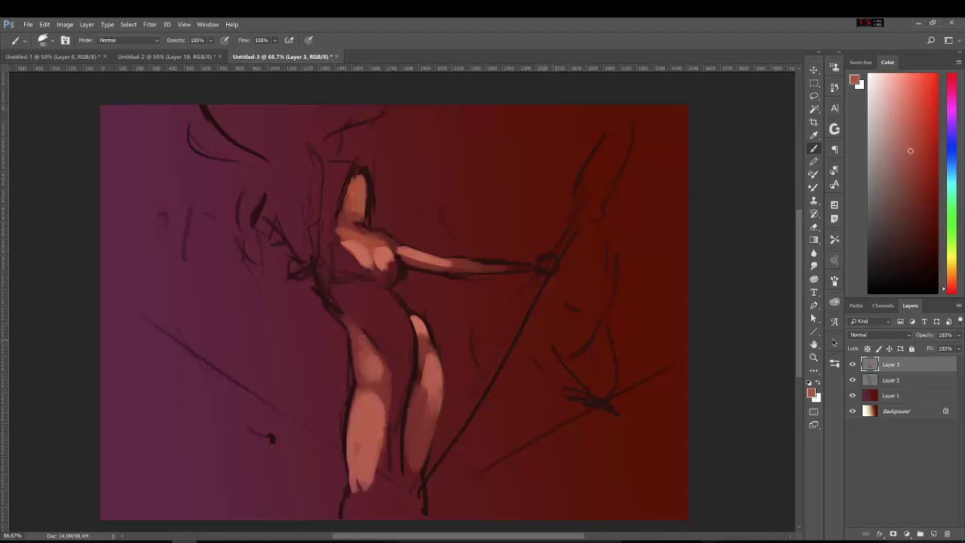
- Darken the chest, neck and face, and shift the colour hue toward red
{"action": "left_click", "coordinate": [366, 260], "text": "alt"}
{"action": "mouse_move", "coordinate": [366, 256]}
{"action": "left_mouse_down"}
{"action": "mouse_move", "coordinate": [366, 276]}
{"action": "mouse_move", "coordinate": [340, 234]}
{"action": "left_mouse_up"}
{"action": "left_click", "coordinate": [368, 250], "text": "alt"}
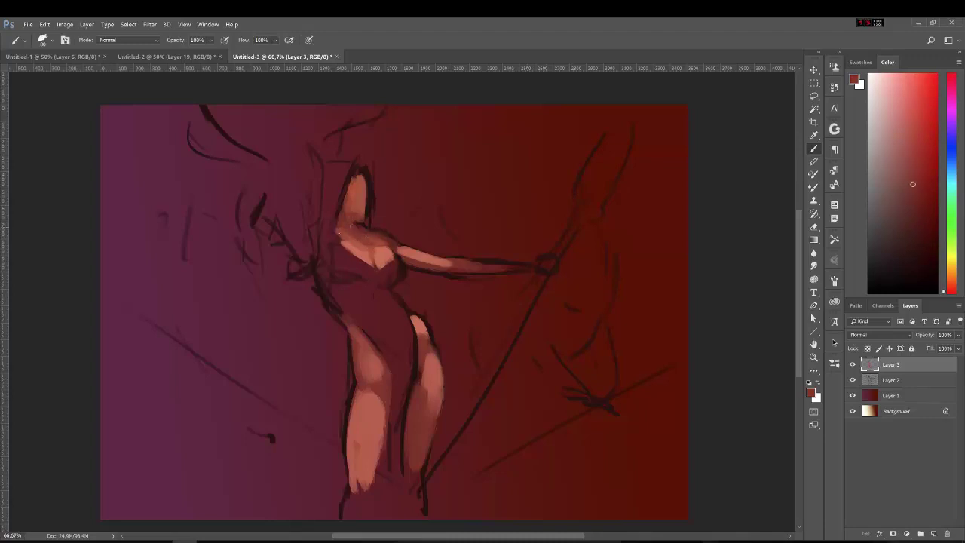
{"action": "left_click_drag", "start_coordinate": [366, 189], "coordinate": [362, 211]}
{"action": "left_click", "coordinate": [349, 189], "text": "alt"}
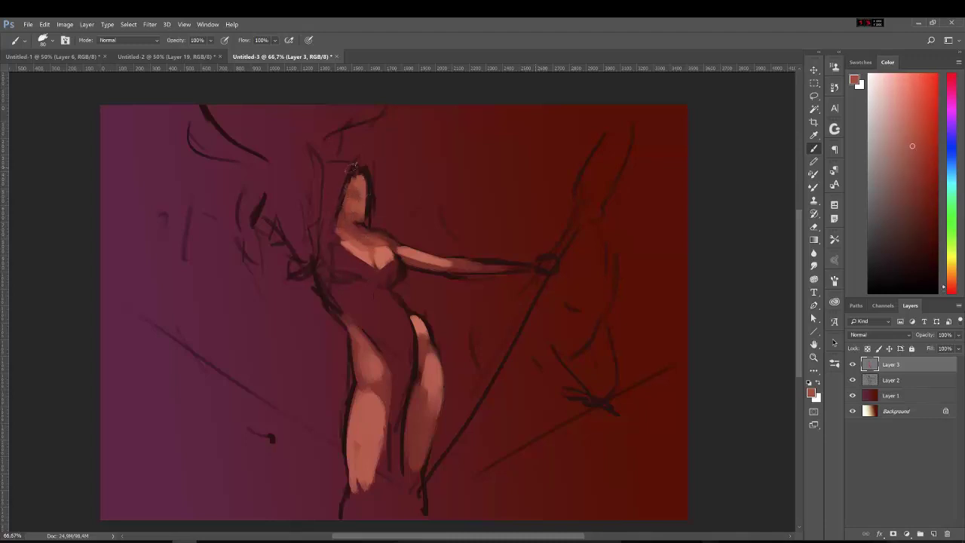
{"action": "left_click", "coordinate": [333, 234], "text": "alt"}
{"action": "left_click_drag", "start_coordinate": [950, 112], "coordinate": [950, 74]}
- Paint dark red strokes along the torso's edges and darken the chest
{"action": "left_click", "coordinate": [913, 245]}
{"action": "mouse_move", "coordinate": [400, 332]}
{"action": "left_mouse_down"}
{"action": "mouse_move", "coordinate": [380, 312]}
{"action": "mouse_move", "coordinate": [343, 302]}
{"action": "left_mouse_up"}
{"action": "left_click", "coordinate": [321, 305], "text": "alt"}
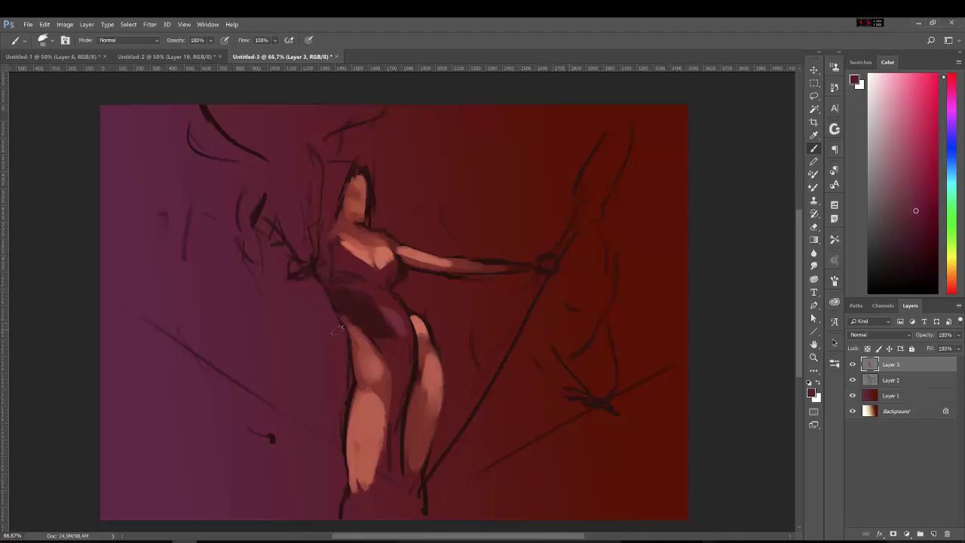
{"action": "left_click", "coordinate": [365, 315], "text": "alt"}
{"action": "left_click_drag", "start_coordinate": [320, 257], "coordinate": [347, 320]}
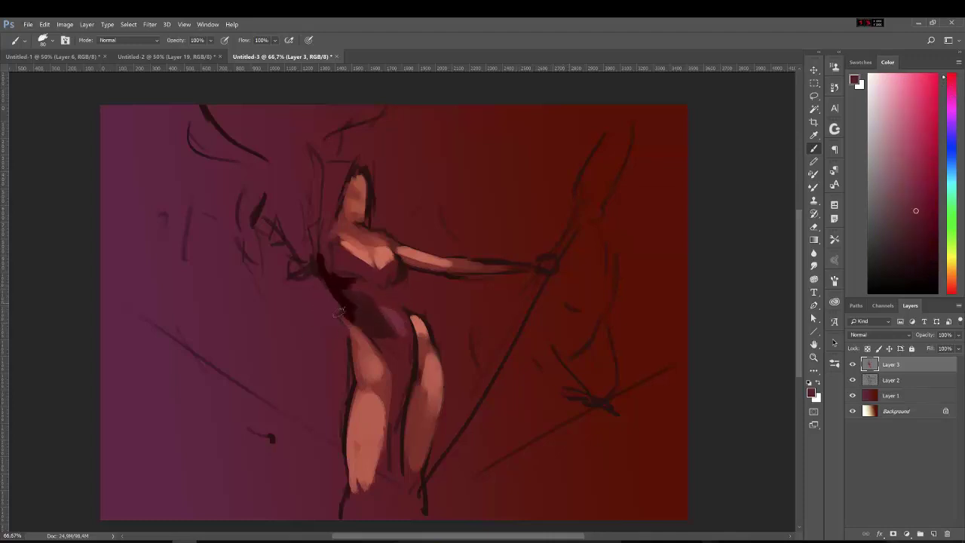
{"action": "left_click", "coordinate": [343, 313], "text": "alt"}
{"action": "mouse_move", "coordinate": [400, 281]}
{"action": "left_mouse_down"}
{"action": "mouse_move", "coordinate": [404, 318]}
{"action": "mouse_move", "coordinate": [332, 252]}
{"action": "left_mouse_up"}
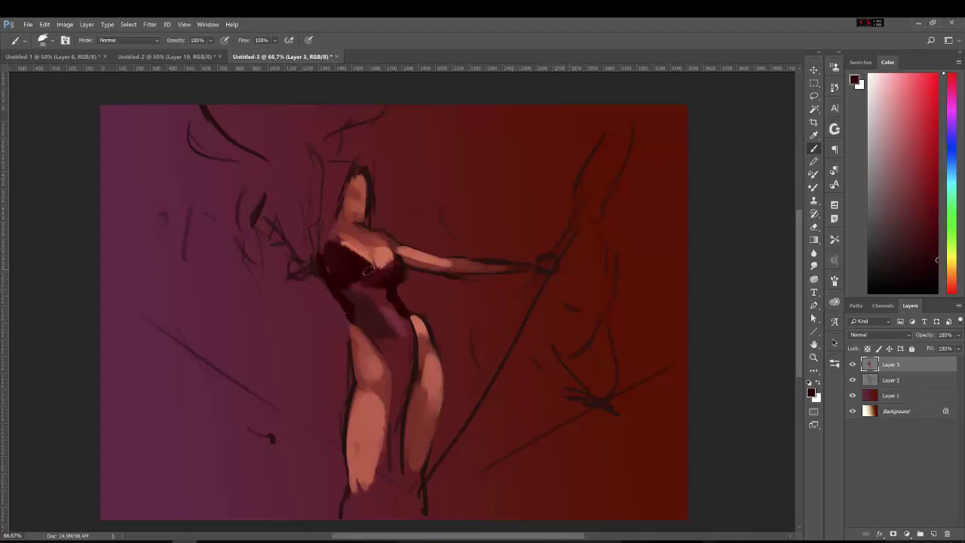
{"action": "left_click", "coordinate": [347, 259], "text": "alt"}
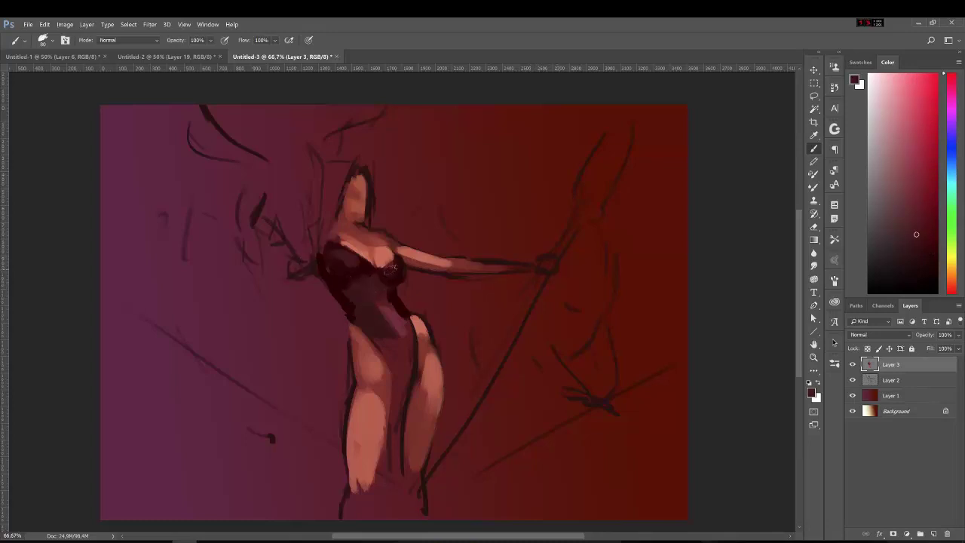
- Extend the dark garment down over the hips and between the legs
{"action": "left_click", "coordinate": [392, 268], "text": "alt"}
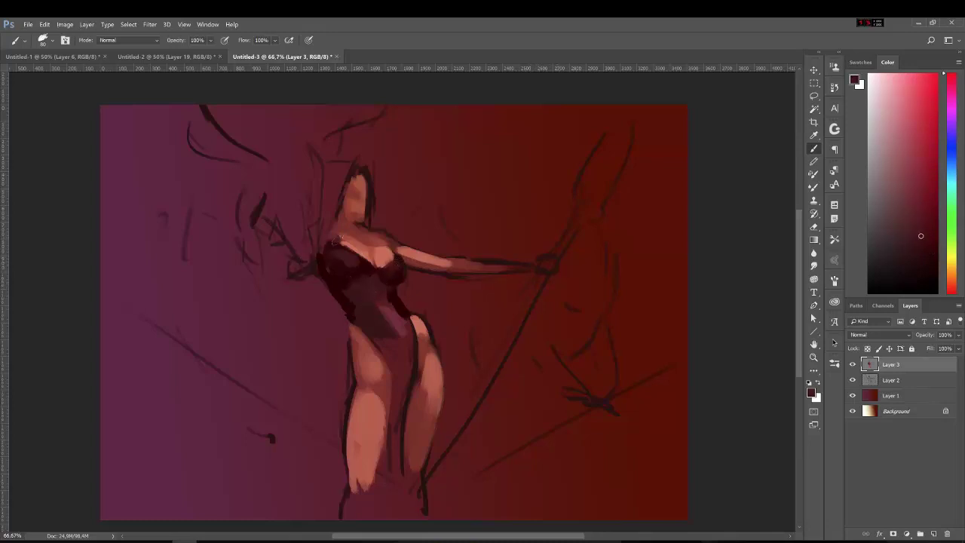
{"action": "left_click", "coordinate": [326, 269], "text": "alt"}
{"action": "left_click_drag", "start_coordinate": [383, 343], "coordinate": [398, 404]}
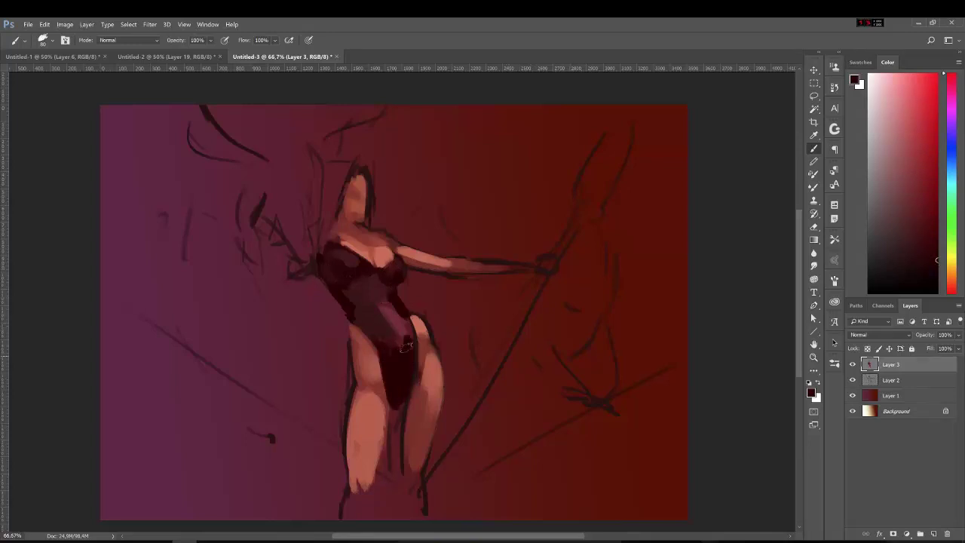
{"action": "left_click", "coordinate": [386, 308], "text": "alt"}
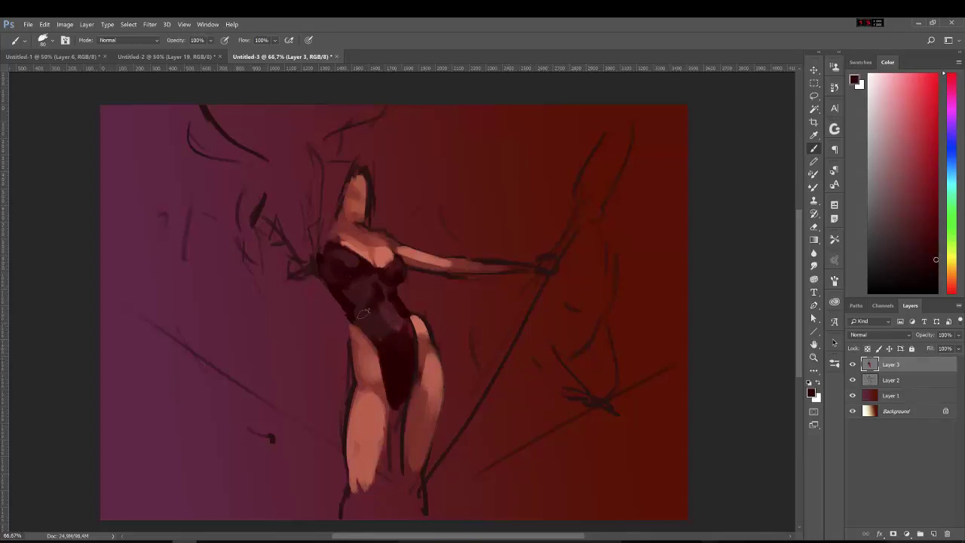
{"action": "left_click", "coordinate": [381, 279], "text": "alt"}
{"action": "left_click", "coordinate": [388, 268], "text": "alt"}
{"action": "left_click", "coordinate": [379, 285], "text": "alt"}
{"action": "left_click_drag", "start_coordinate": [387, 388], "coordinate": [389, 454]}
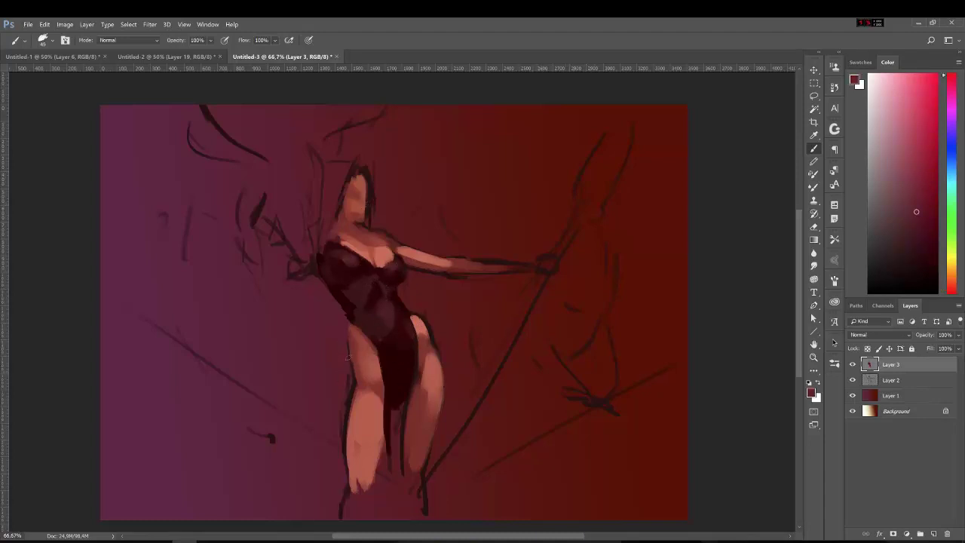
- Darken the right thigh's outer edge and paint a dark band on the upper arm
{"action": "left_click", "coordinate": [352, 377], "text": "alt"}
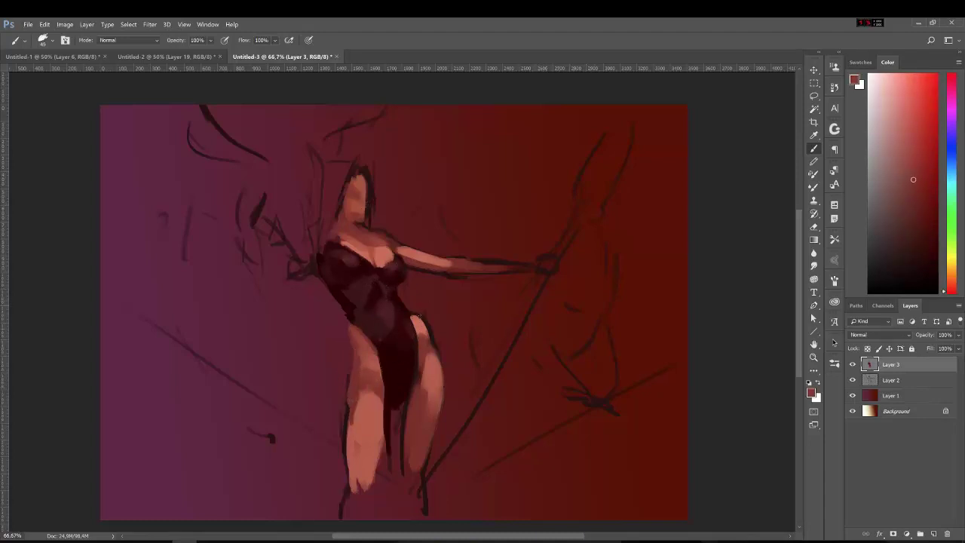
{"action": "left_click", "coordinate": [411, 321], "text": "alt"}
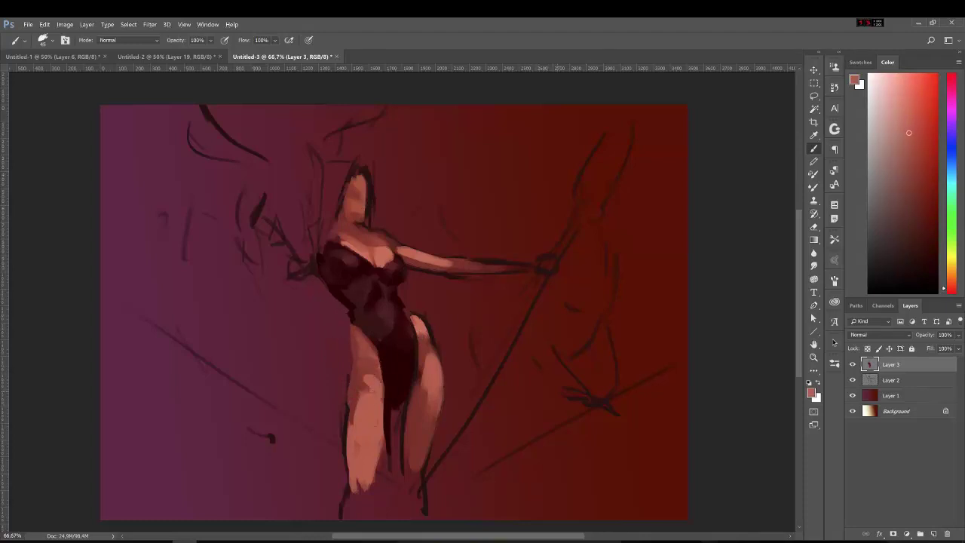
{"action": "left_click", "coordinate": [432, 339], "text": "alt"}
{"action": "left_click_drag", "start_coordinate": [442, 380], "coordinate": [438, 416]}
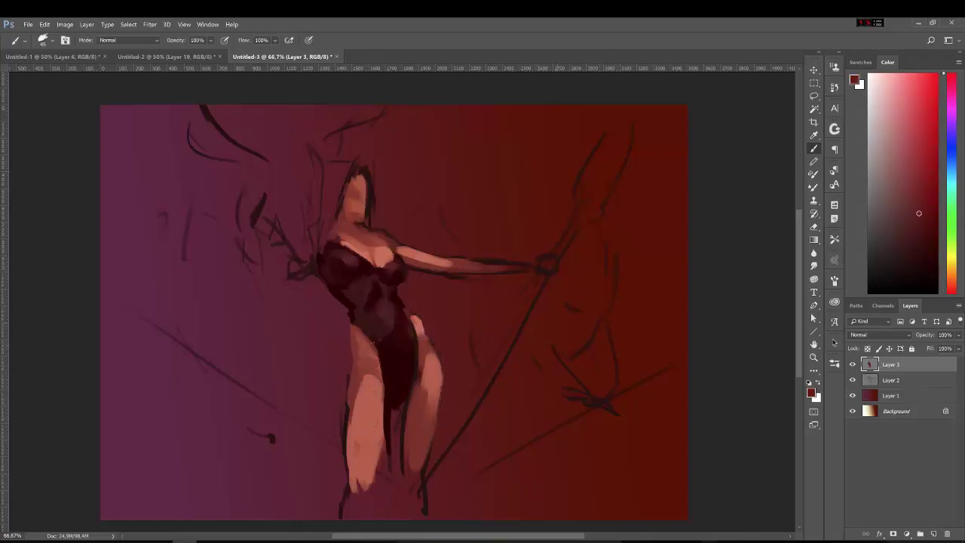
{"action": "left_click", "coordinate": [376, 310], "text": "alt"}
{"action": "left_click_drag", "start_coordinate": [399, 260], "coordinate": [443, 265]}
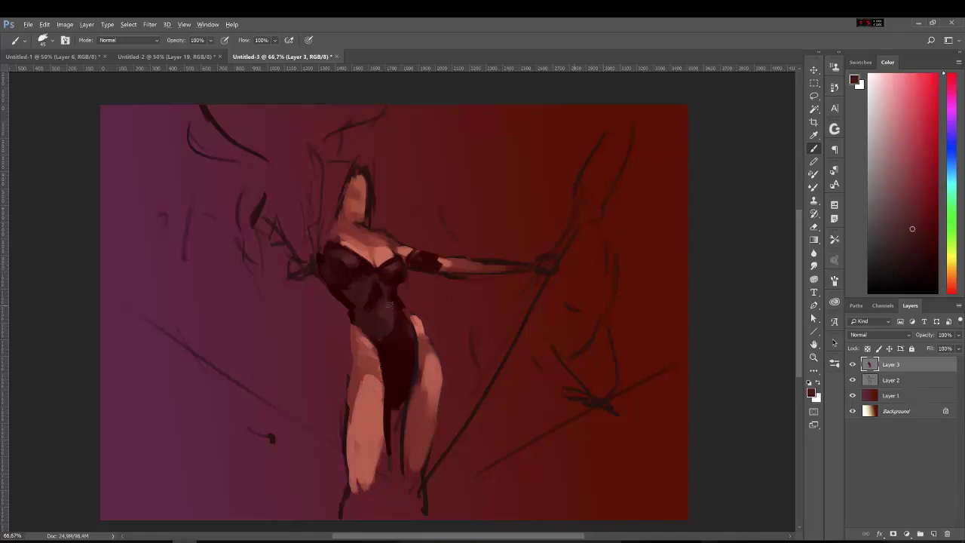
- Add dark strokes to the torso and left arm, then block in the demon head on a new layer
{"action": "left_click", "coordinate": [400, 311], "text": "alt"}
{"action": "left_click_drag", "start_coordinate": [387, 316], "coordinate": [383, 293]}
{"action": "left_click", "coordinate": [336, 398], "text": "alt"}
{"action": "left_click_drag", "start_coordinate": [265, 246], "coordinate": [304, 300]}
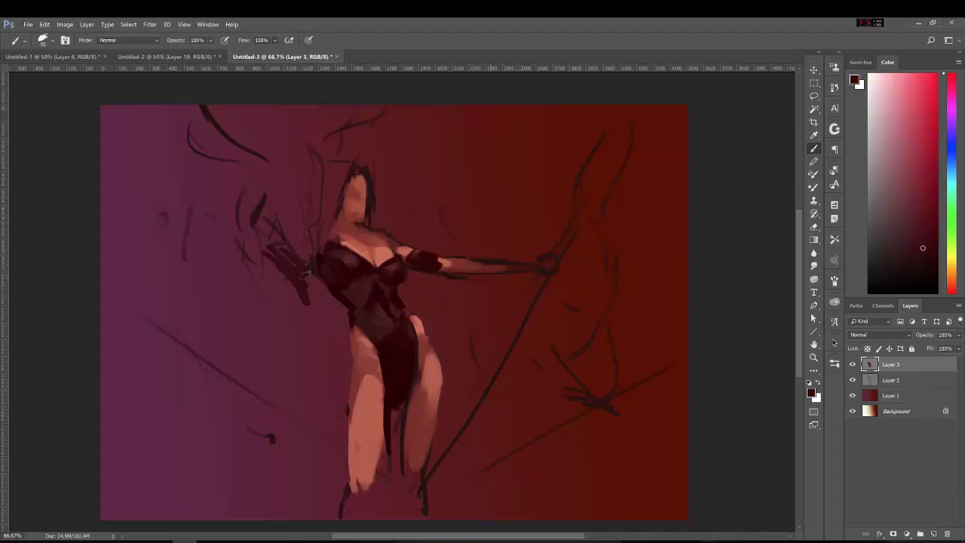
{"action": "key", "text": "ctrl+shift+alt+n"}
{"action": "left_click", "coordinate": [286, 270], "text": "alt"}
{"action": "mouse_move", "coordinate": [272, 253]}
{"action": "left_mouse_down"}
{"action": "mouse_move", "coordinate": [309, 306]}
{"action": "mouse_move", "coordinate": [324, 208]}
{"action": "mouse_move", "coordinate": [292, 230]}
{"action": "mouse_move", "coordinate": [338, 151]}
{"action": "left_mouse_up"}
- Block in the dark horn shapes and mass of the demon head toward the upper left
{"action": "left_click_drag", "start_coordinate": [159, 140], "coordinate": [249, 185]}
{"action": "left_click_drag", "start_coordinate": [121, 107], "coordinate": [290, 162]}
{"action": "mouse_move", "coordinate": [301, 113]}
{"action": "left_mouse_down"}
{"action": "mouse_move", "coordinate": [238, 167]}
{"action": "mouse_move", "coordinate": [279, 249]}
{"action": "left_mouse_up"}
{"action": "left_click_drag", "start_coordinate": [226, 110], "coordinate": [252, 128]}
{"action": "left_click_drag", "start_coordinate": [301, 248], "coordinate": [313, 280]}
- Paint dark red eye and mouth marks on the demon head with grey highlights on top
{"action": "left_click", "coordinate": [314, 235], "text": "alt"}
{"action": "mouse_move", "coordinate": [275, 233]}
{"action": "left_mouse_down"}
{"action": "mouse_move", "coordinate": [315, 240]}
{"action": "mouse_move", "coordinate": [292, 185]}
{"action": "mouse_move", "coordinate": [271, 205]}
{"action": "mouse_move", "coordinate": [313, 230]}
{"action": "left_mouse_up"}
{"action": "left_click", "coordinate": [295, 175], "text": "alt"}
{"action": "left_click_drag", "start_coordinate": [322, 189], "coordinate": [330, 204]}
{"action": "left_click", "coordinate": [320, 185], "text": "alt"}
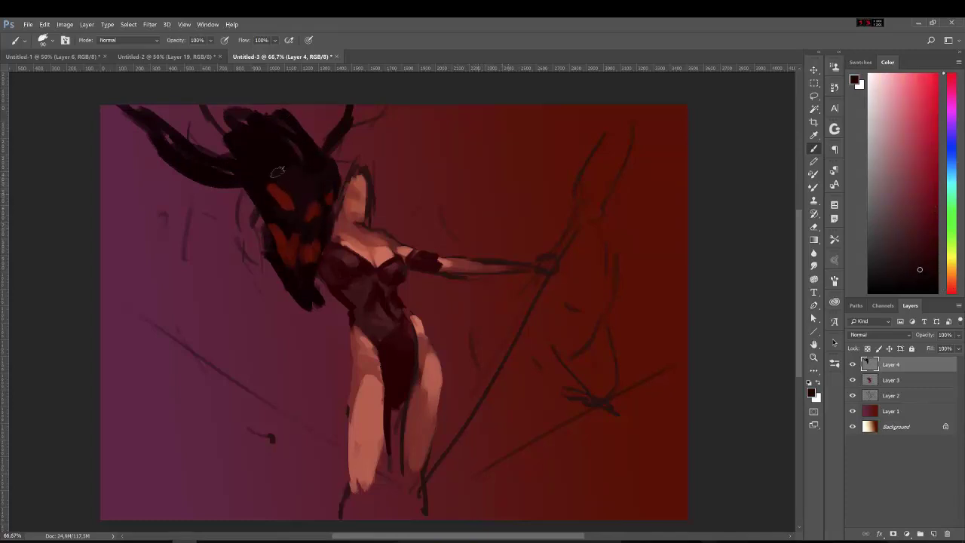
{"action": "mouse_move", "coordinate": [278, 174]}
{"action": "left_mouse_down"}
{"action": "mouse_move", "coordinate": [264, 198]}
{"action": "mouse_move", "coordinate": [305, 198]}
{"action": "mouse_move", "coordinate": [303, 211]}
{"action": "left_mouse_up"}
- Sample head tones and a bright red, then paint red on the demon's jaw and cheeks
{"action": "left_click", "coordinate": [302, 200], "text": "alt"}
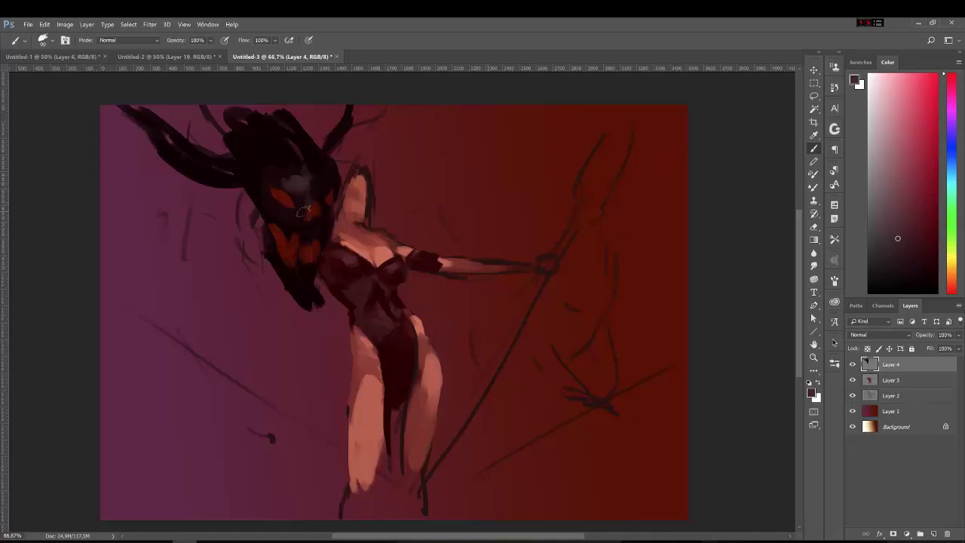
{"action": "left_click", "coordinate": [302, 215], "text": "alt"}
{"action": "left_click", "coordinate": [936, 97]}
{"action": "left_click", "coordinate": [257, 205], "text": "alt"}
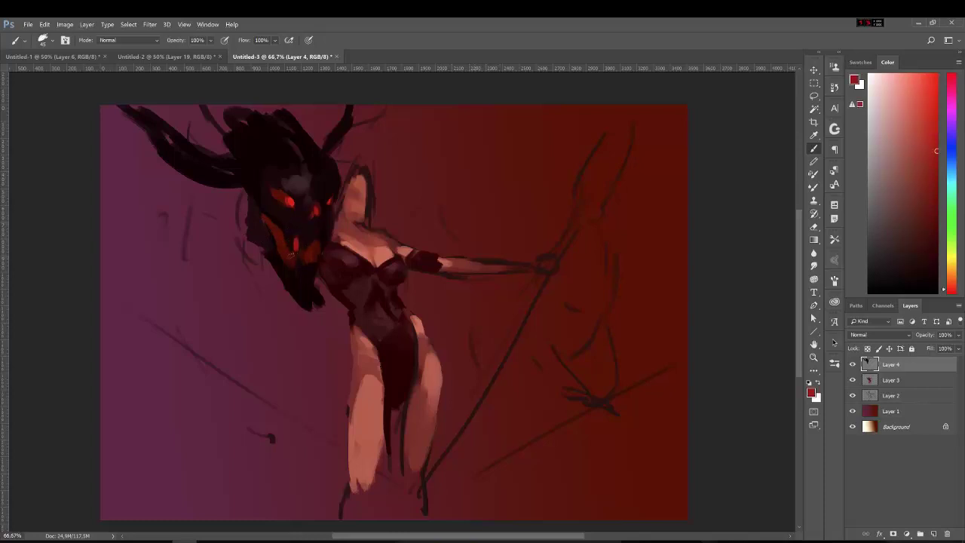
{"action": "left_click", "coordinate": [295, 241], "text": "alt"}
{"action": "left_click", "coordinate": [311, 249], "text": "alt"}
{"action": "left_click_drag", "start_coordinate": [273, 223], "coordinate": [274, 236]}
{"action": "left_click", "coordinate": [308, 223], "text": "alt"}
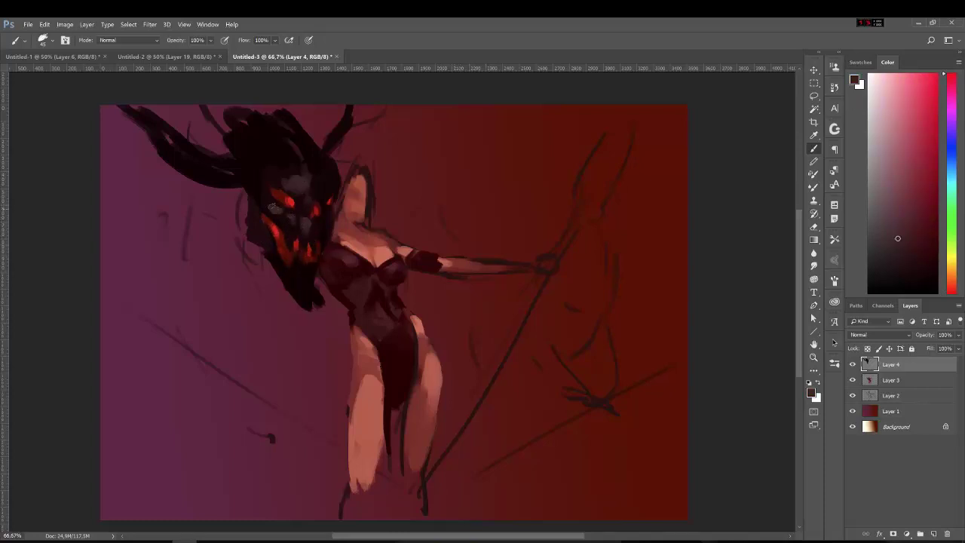
- Darken the hair edge beside the face and neck with a dark reddish tone
{"action": "left_click", "coordinate": [271, 206], "text": "alt"}
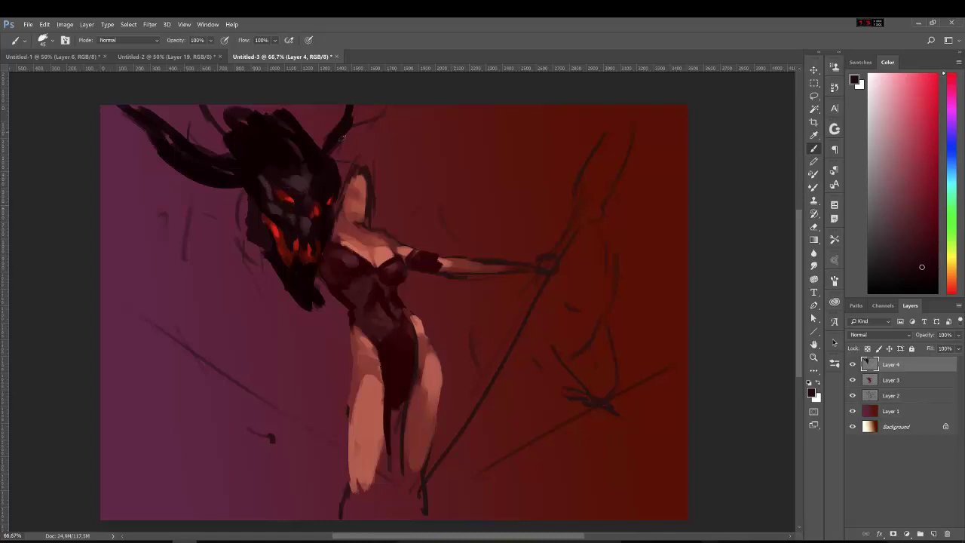
{"action": "left_click", "coordinate": [347, 273], "text": "alt"}
{"action": "left_click_drag", "start_coordinate": [359, 163], "coordinate": [350, 229]}
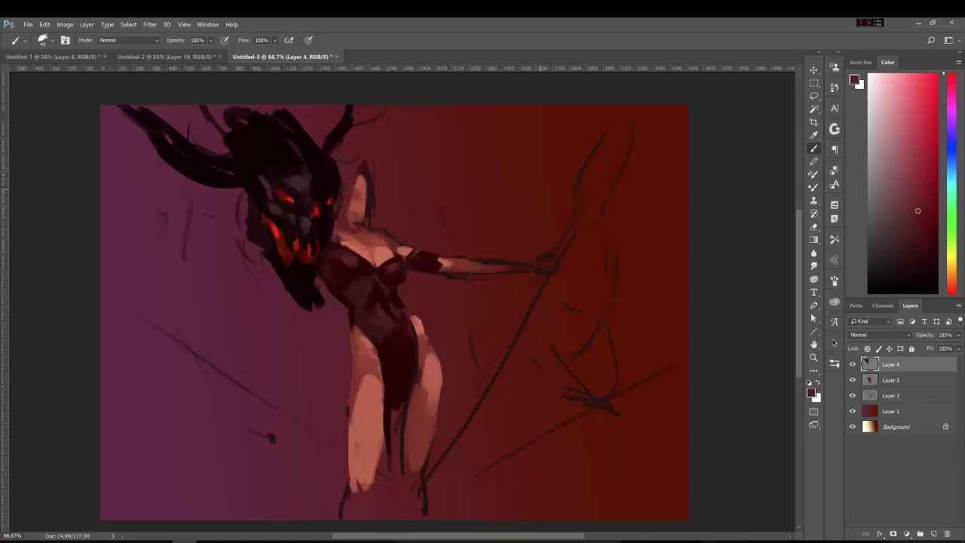
{"action": "left_click_drag", "start_coordinate": [367, 176], "coordinate": [359, 202]}
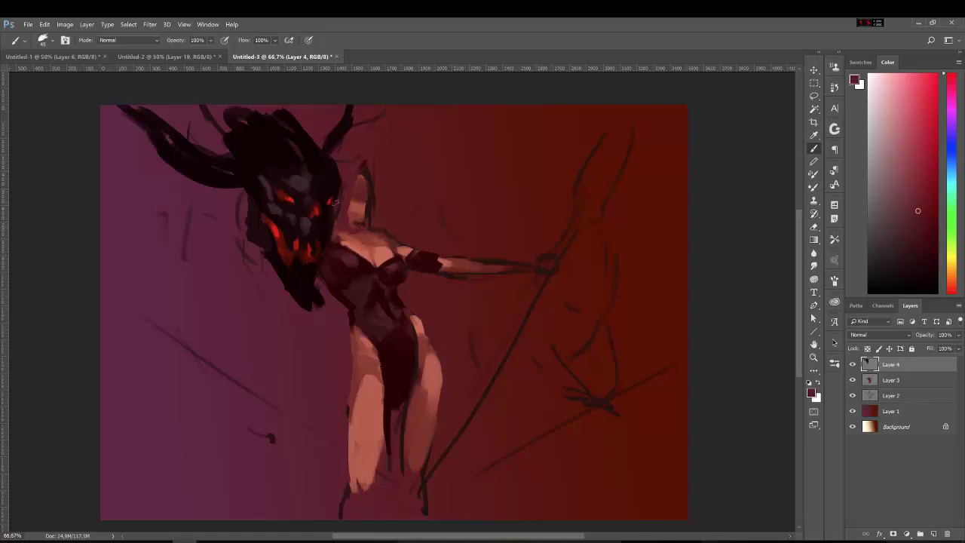
- Darken the horns and top of the demon head, adding one lighter stroke
{"action": "left_click", "coordinate": [316, 146], "text": "alt"}
{"action": "left_click_drag", "start_coordinate": [310, 113], "coordinate": [324, 155]}
{"action": "left_click_drag", "start_coordinate": [242, 121], "coordinate": [200, 109]}
{"action": "left_click", "coordinate": [231, 122], "text": "alt"}
{"action": "left_click_drag", "start_coordinate": [252, 139], "coordinate": [257, 154]}
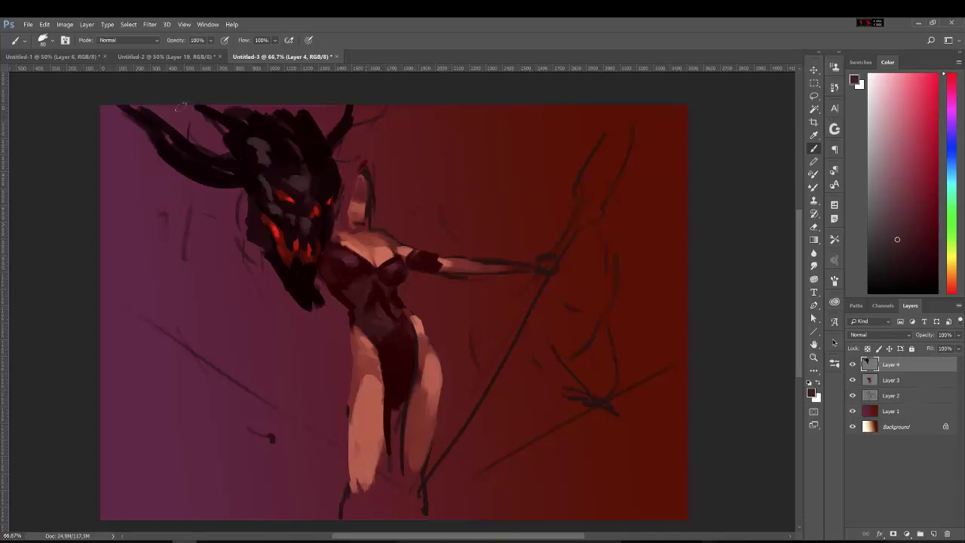
{"action": "left_click_drag", "start_coordinate": [226, 106], "coordinate": [243, 120]}
{"action": "left_click_drag", "start_coordinate": [317, 110], "coordinate": [343, 135]}
{"action": "left_click", "coordinate": [276, 126], "text": "alt"}
{"action": "left_click", "coordinate": [235, 110], "text": "alt"}
{"action": "left_click_drag", "start_coordinate": [240, 189], "coordinate": [246, 203]}
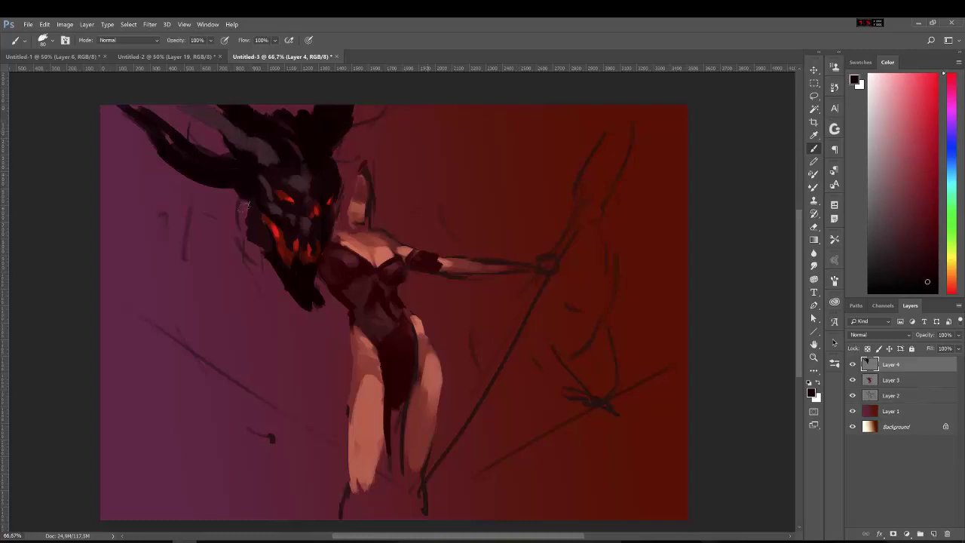
- Sweep dark strokes across the canvas's left side and fill below the demon head
{"action": "left_click_drag", "start_coordinate": [119, 208], "coordinate": [166, 219]}
{"action": "left_click_drag", "start_coordinate": [143, 238], "coordinate": [199, 225]}
{"action": "left_click_drag", "start_coordinate": [102, 249], "coordinate": [178, 343]}
{"action": "left_click", "coordinate": [206, 401]}
{"action": "left_click_drag", "start_coordinate": [285, 457], "coordinate": [307, 510]}
{"action": "mouse_move", "coordinate": [332, 307]}
{"action": "left_mouse_down"}
{"action": "mouse_move", "coordinate": [306, 354]}
{"action": "mouse_move", "coordinate": [313, 283]}
{"action": "left_mouse_up"}
{"action": "left_click", "coordinate": [321, 290], "text": "alt"}
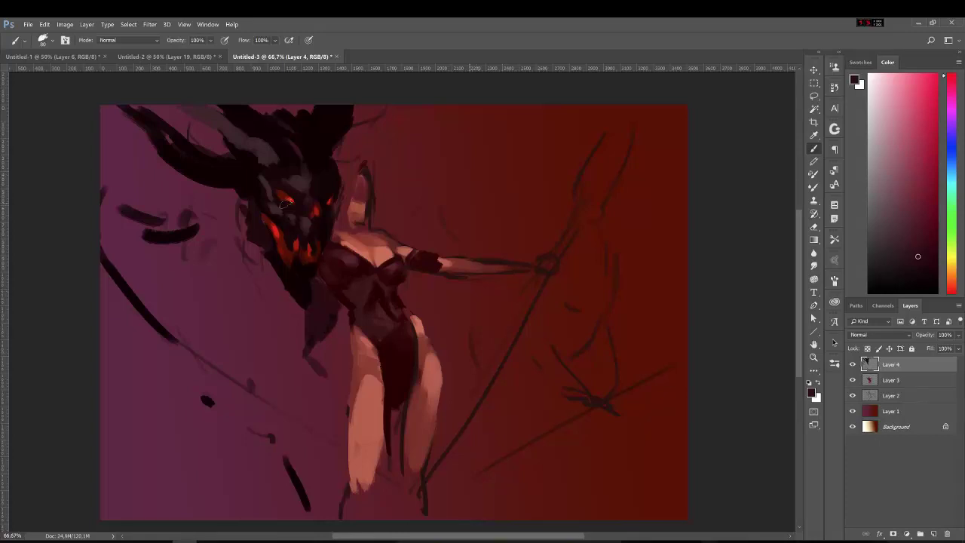
- Add a red stroke beside the demon head and dark hair strokes beside the face
{"action": "left_click", "coordinate": [338, 217], "text": "alt"}
{"action": "left_click_drag", "start_coordinate": [340, 196], "coordinate": [347, 206]}
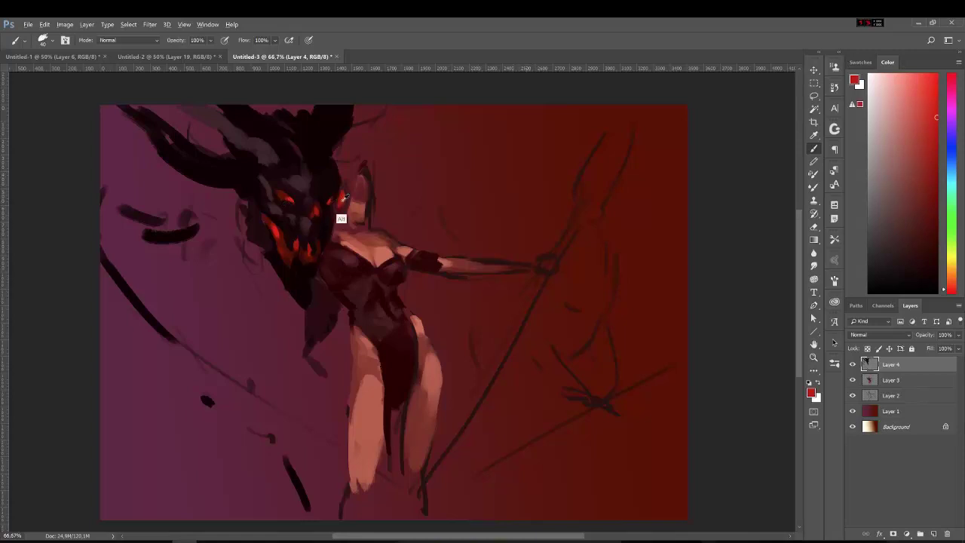
{"action": "left_click", "coordinate": [343, 215], "text": "alt"}
{"action": "mouse_move", "coordinate": [362, 175]}
{"action": "left_mouse_down"}
{"action": "mouse_move", "coordinate": [348, 215]}
{"action": "mouse_move", "coordinate": [348, 189]}
{"action": "left_mouse_up"}
{"action": "left_click", "coordinate": [343, 201], "text": "alt"}
{"action": "left_click", "coordinate": [352, 241], "text": "alt"}
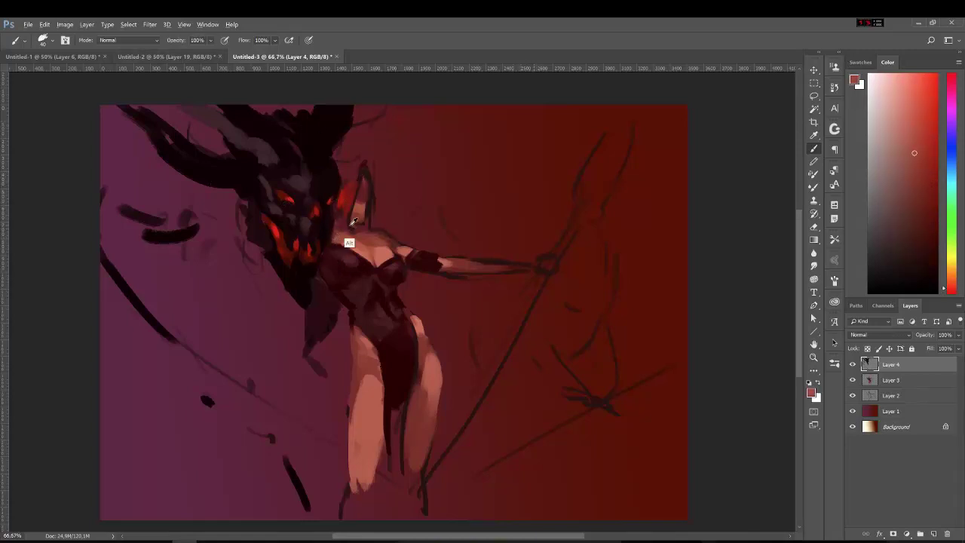
- Paint a dark stroke beside the hair and a lighter stroke on it
{"action": "left_click", "coordinate": [370, 209], "text": "alt"}
{"action": "left_click_drag", "start_coordinate": [368, 227], "coordinate": [372, 194]}
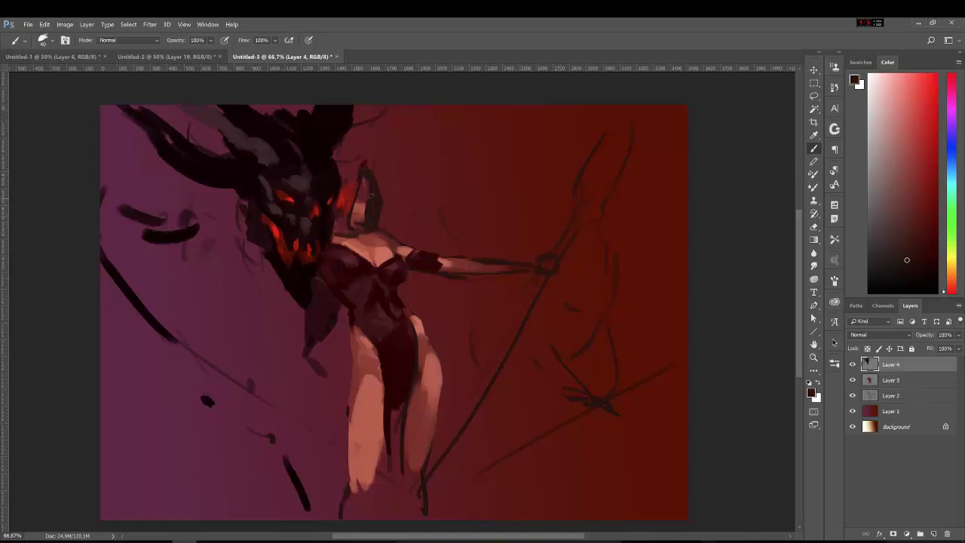
{"action": "left_click", "coordinate": [372, 163], "text": "alt"}
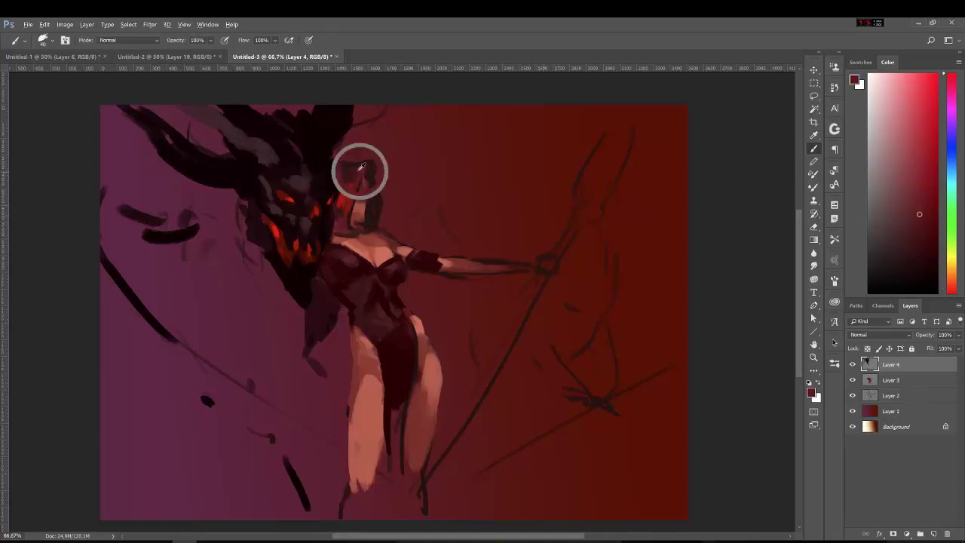
{"action": "left_click_drag", "start_coordinate": [348, 173], "coordinate": [360, 164]}
- Sample reds and dark browns from the demon face plus a light pink skin tone
{"action": "left_click", "coordinate": [285, 198], "text": "alt"}
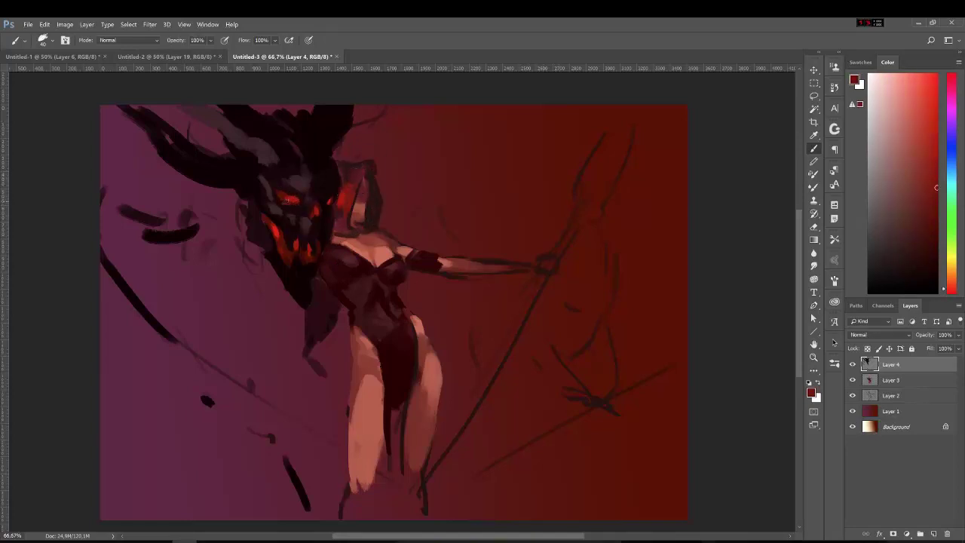
{"action": "left_click", "coordinate": [284, 226], "text": "alt"}
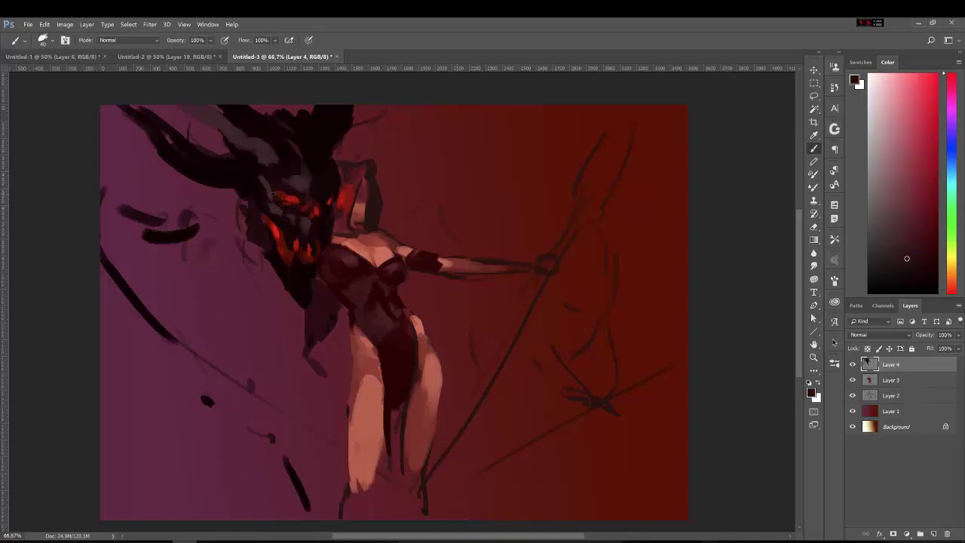
{"action": "left_click", "coordinate": [307, 214], "text": "alt"}
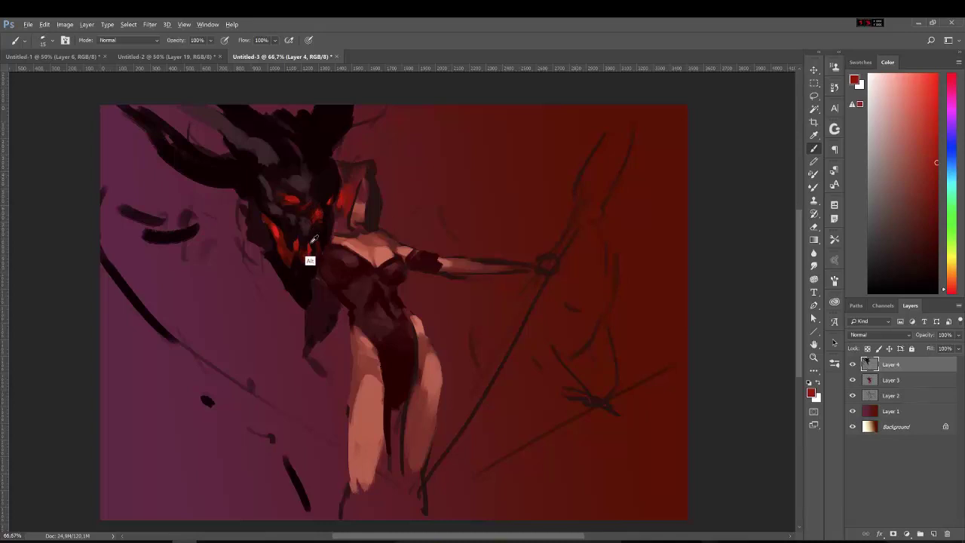
{"action": "left_click", "coordinate": [293, 260], "text": "alt"}
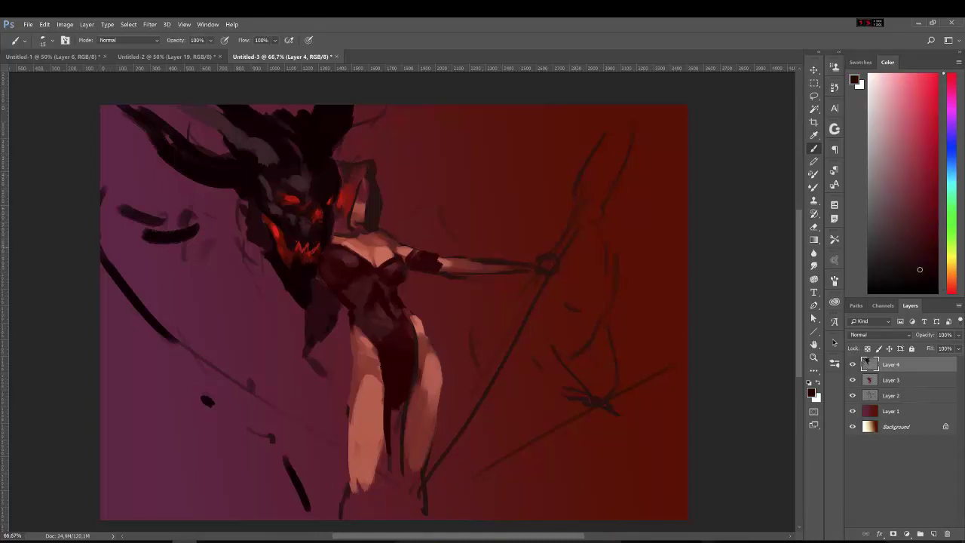
{"action": "left_click", "coordinate": [306, 241], "text": "alt"}
{"action": "left_click", "coordinate": [324, 258], "text": "alt"}
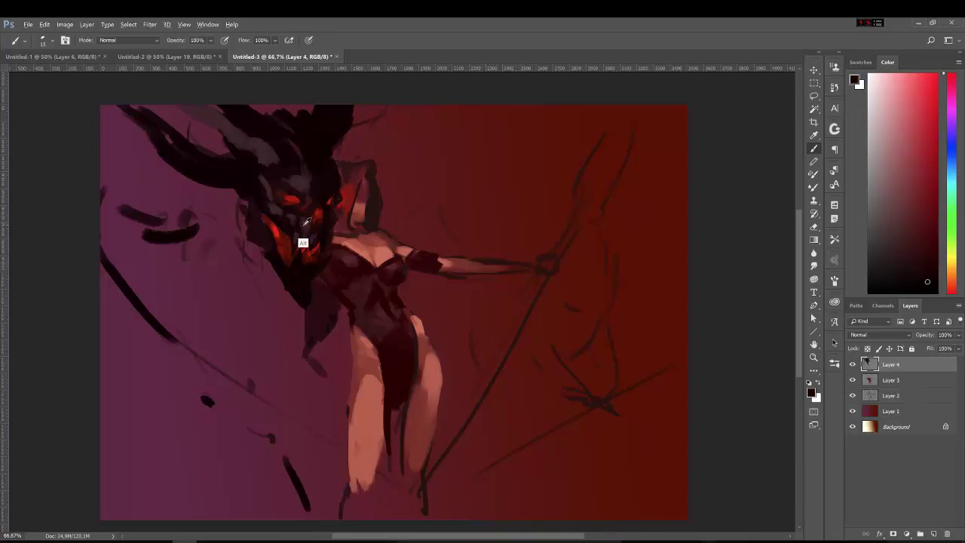
{"action": "left_click", "coordinate": [900, 194]}
{"action": "left_click", "coordinate": [297, 282], "text": "alt"}
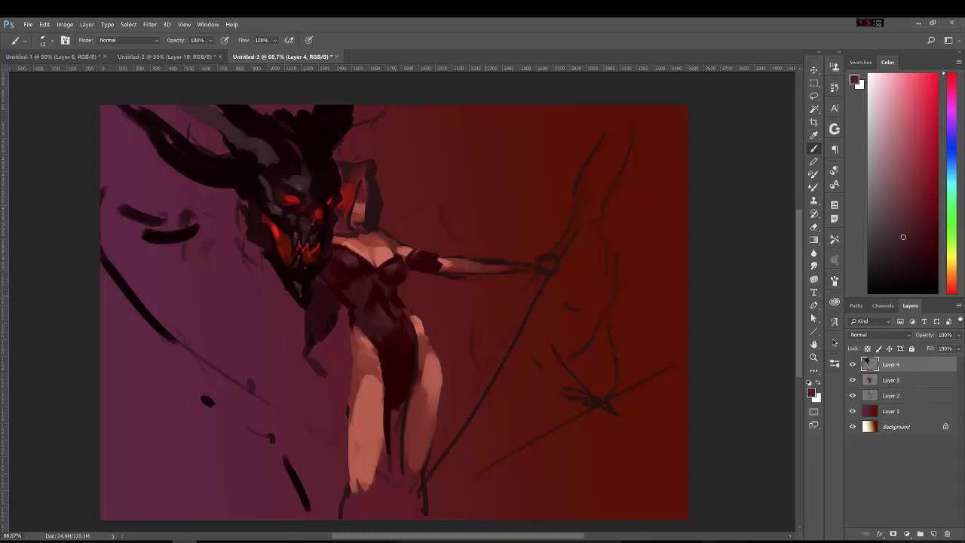
- Choose dark maroon, red-maroon and muted red colours for the face and hood
{"action": "left_click", "coordinate": [294, 285], "text": "alt"}
{"action": "left_click", "coordinate": [296, 284], "text": "alt"}
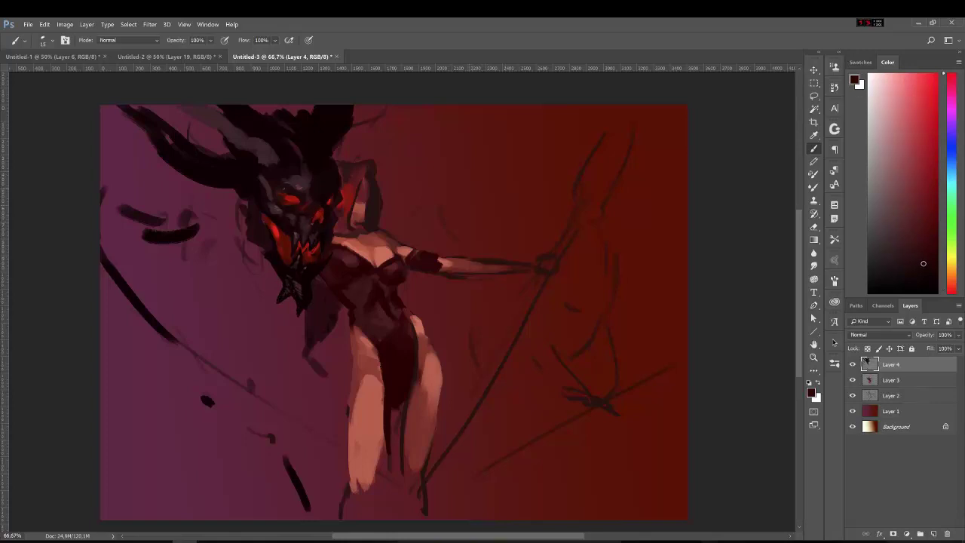
{"action": "left_click", "coordinate": [263, 215], "text": "alt"}
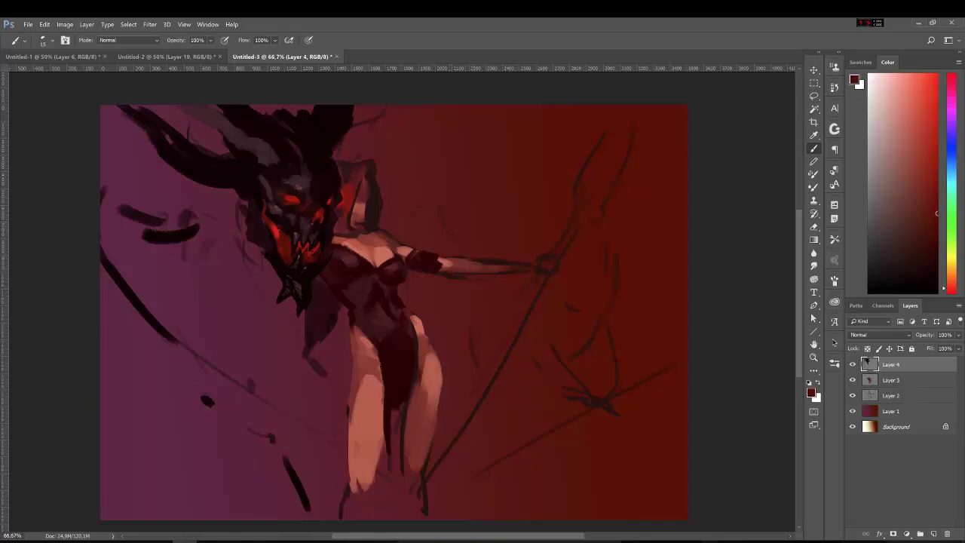
{"action": "left_click", "coordinate": [284, 215], "text": "alt"}
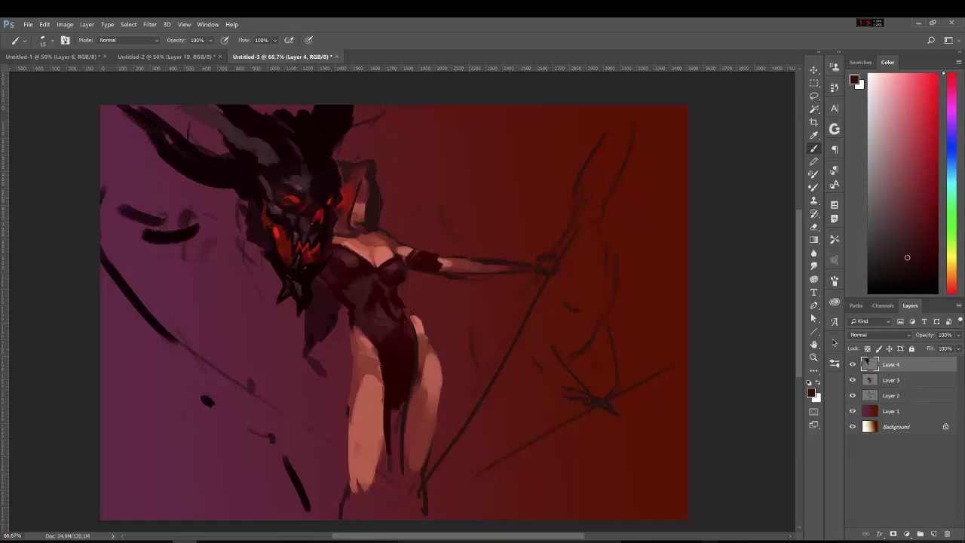
{"action": "left_click", "coordinate": [286, 261], "text": "alt"}
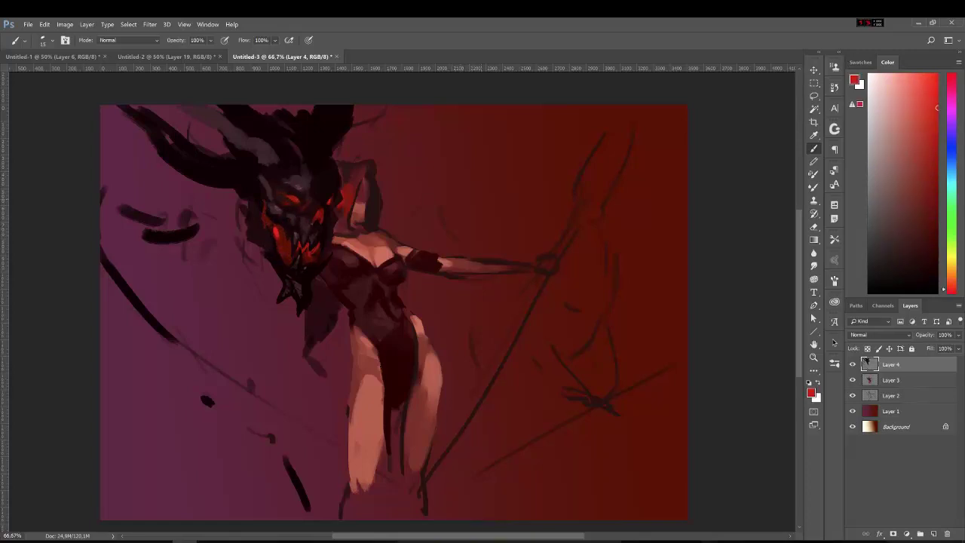
{"action": "left_click", "coordinate": [351, 206], "text": "alt"}
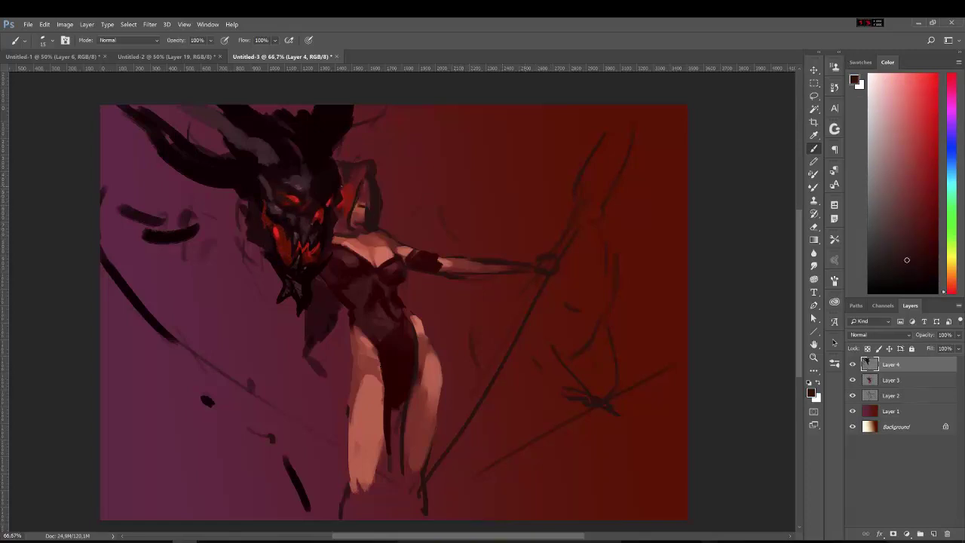
{"action": "left_click", "coordinate": [370, 194], "text": "alt"}
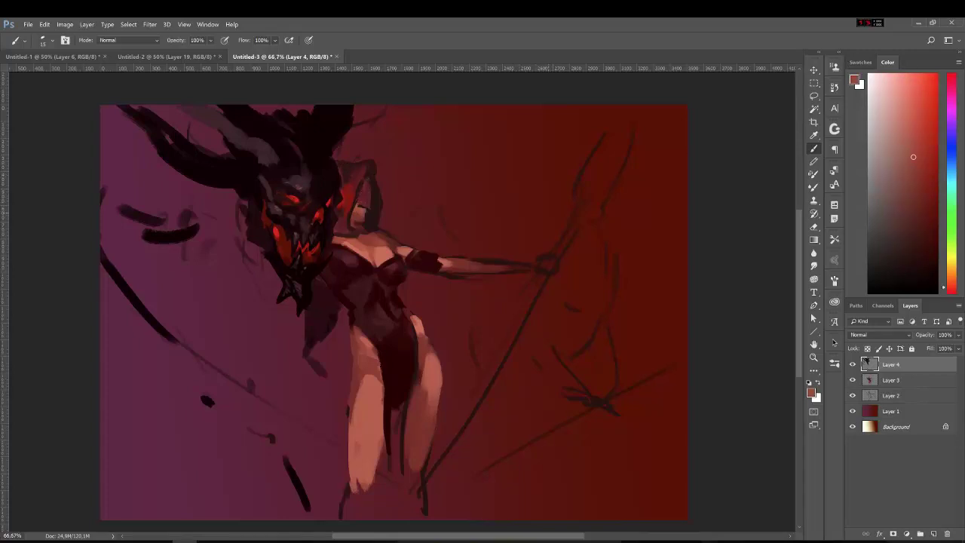
{"action": "left_click", "coordinate": [366, 243], "text": "alt"}
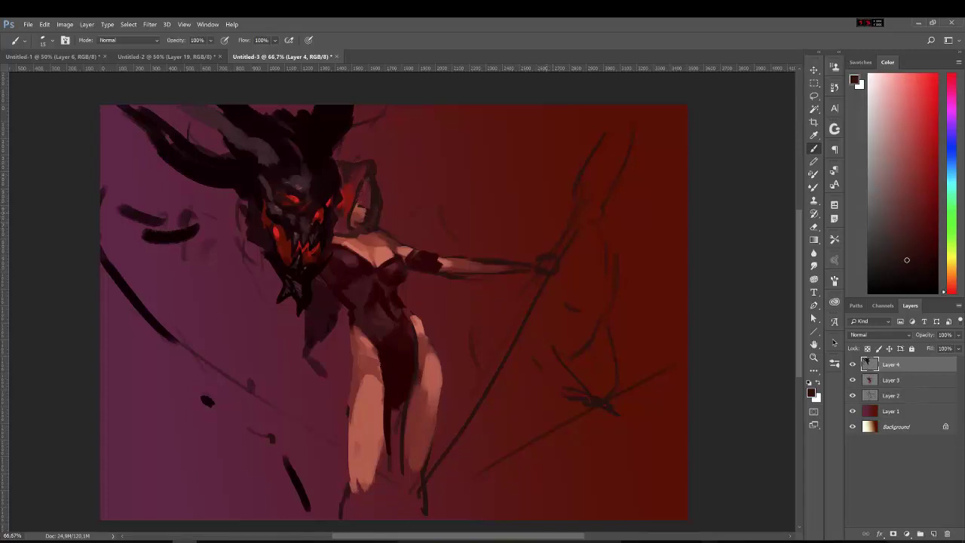
{"action": "left_click", "coordinate": [354, 215], "text": "alt"}
- Lighten the red in the Color panel and resample maroon and brighter red shades
{"action": "left_click_drag", "start_coordinate": [914, 169], "coordinate": [913, 152]}
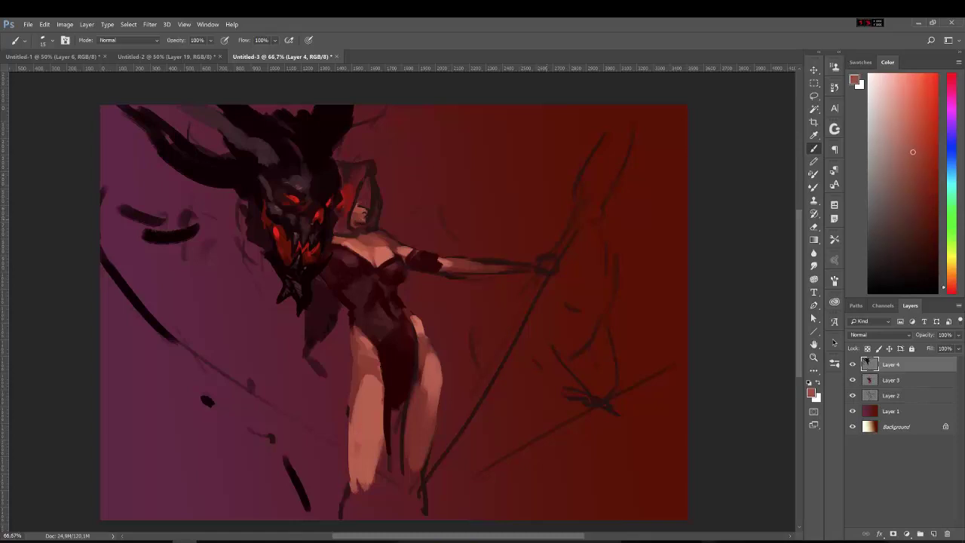
{"action": "left_click", "coordinate": [367, 244], "text": "alt"}
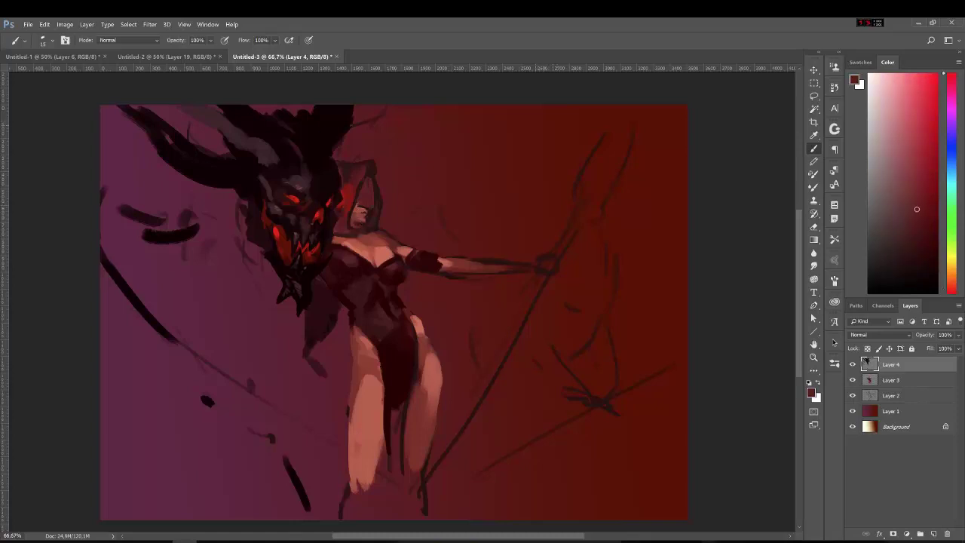
{"action": "left_click", "coordinate": [362, 223], "text": "alt"}
{"action": "left_click", "coordinate": [381, 181], "text": "alt"}
{"action": "left_click", "coordinate": [370, 187], "text": "alt"}
- Paint red strokes along the hood edge, then sample skin, red and near-black tones
{"action": "left_click_drag", "start_coordinate": [377, 192], "coordinate": [379, 172]}
{"action": "left_click", "coordinate": [369, 205], "text": "alt"}
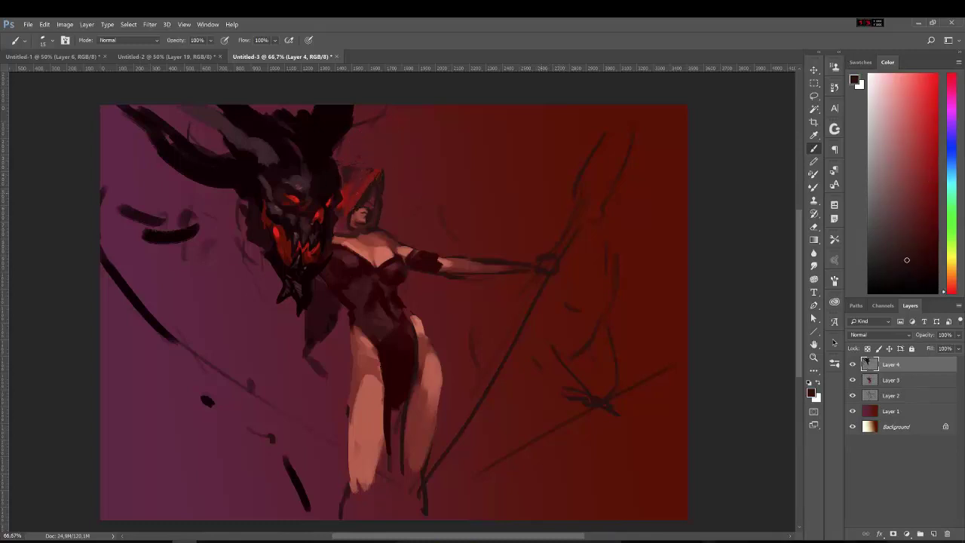
{"action": "left_click", "coordinate": [372, 170], "text": "alt"}
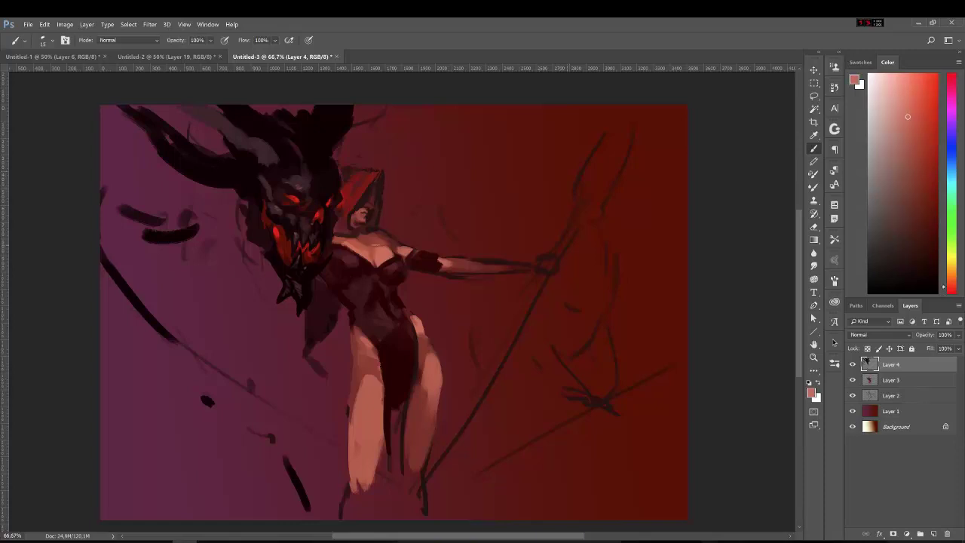
{"action": "left_click", "coordinate": [369, 249], "text": "alt"}
{"action": "left_click", "coordinate": [377, 181], "text": "alt"}
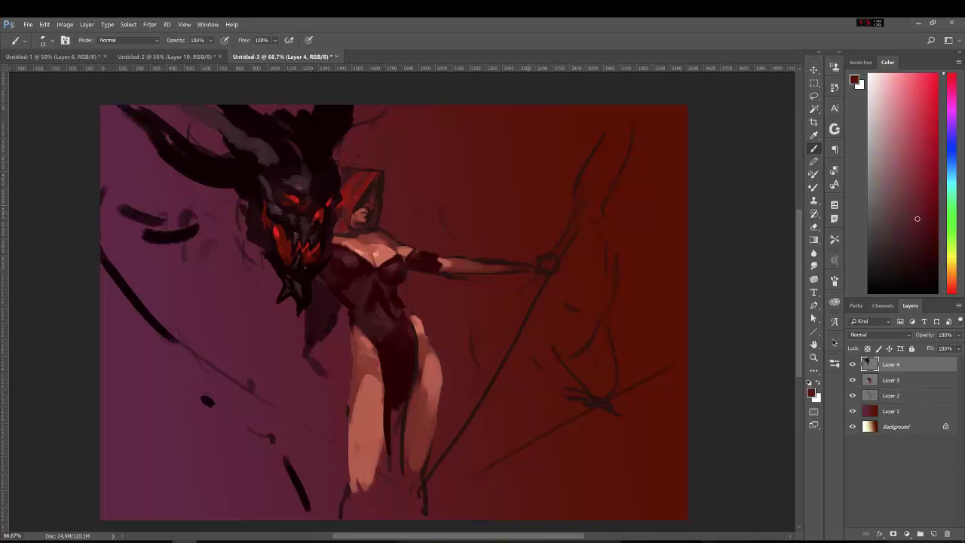
{"action": "left_click", "coordinate": [360, 183], "text": "alt"}
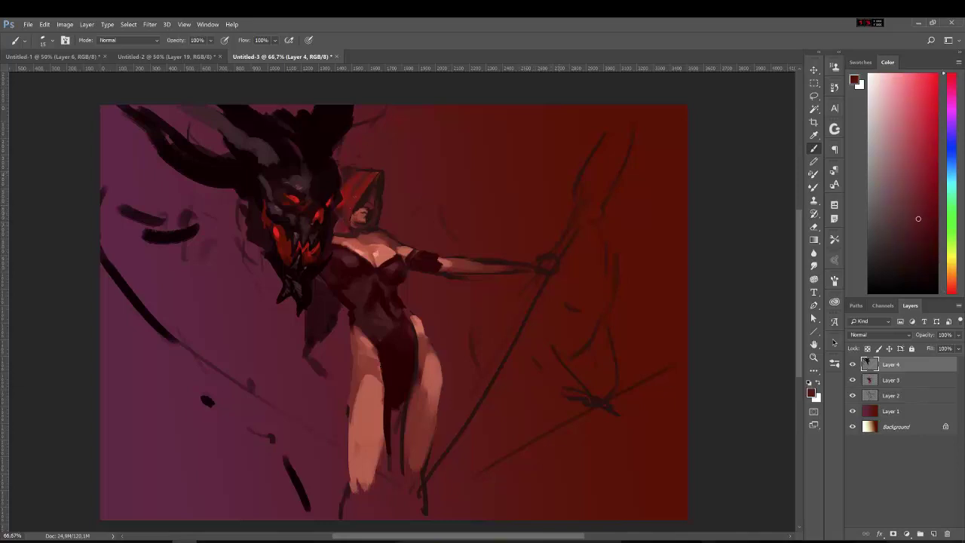
{"action": "left_click", "coordinate": [358, 183], "text": "alt"}
{"action": "left_click", "coordinate": [367, 221], "text": "alt"}
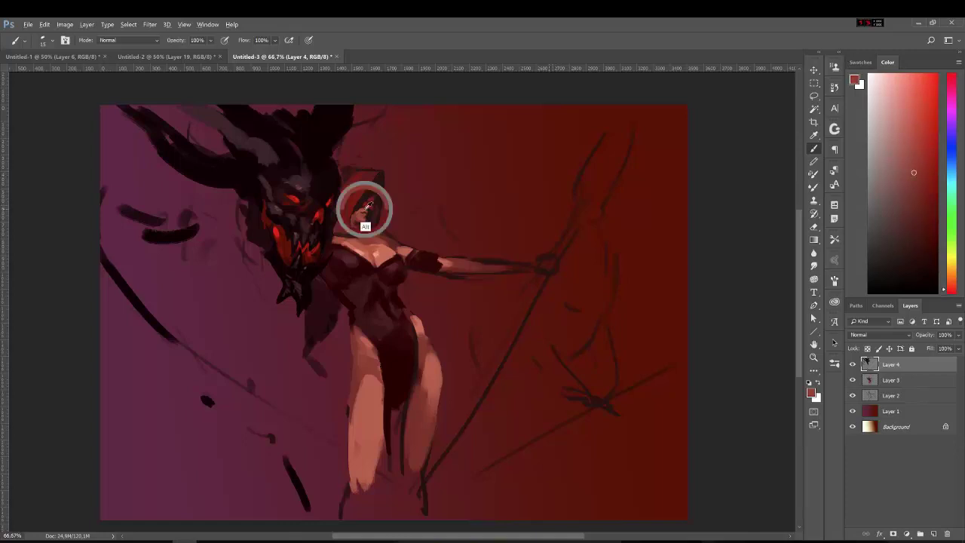
- Sketch the trident staff and prongs rising from her hand and darken the forearm
{"action": "left_click_drag", "start_coordinate": [481, 261], "coordinate": [522, 264]}
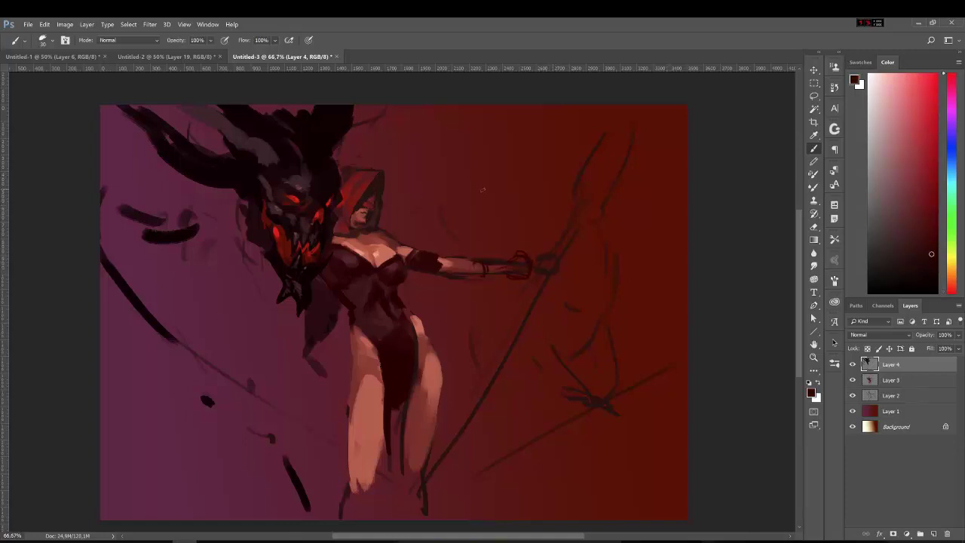
{"action": "left_click_drag", "start_coordinate": [491, 332], "coordinate": [468, 413]}
{"action": "mouse_move", "coordinate": [565, 113]}
{"action": "left_mouse_down"}
{"action": "mouse_move", "coordinate": [530, 179]}
{"action": "mouse_move", "coordinate": [519, 260]}
{"action": "left_mouse_up"}
{"action": "left_click_drag", "start_coordinate": [588, 124], "coordinate": [568, 210]}
{"action": "left_click_drag", "start_coordinate": [561, 140], "coordinate": [520, 210]}
{"action": "left_click_drag", "start_coordinate": [578, 116], "coordinate": [544, 181]}
{"action": "left_click_drag", "start_coordinate": [458, 387], "coordinate": [510, 277]}
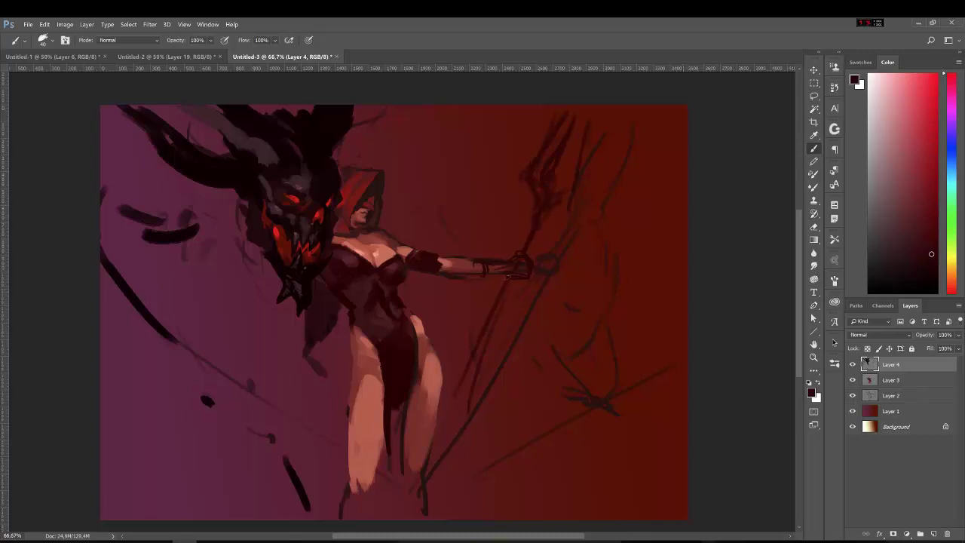
- Merge Layers 2 and 3 into Layer 4 and erase old sketch lines around the hand
{"action": "left_click", "coordinate": [886, 396], "text": "shift"}
{"action": "key", "text": "ctrl+e"}
{"action": "key", "text": "e"}
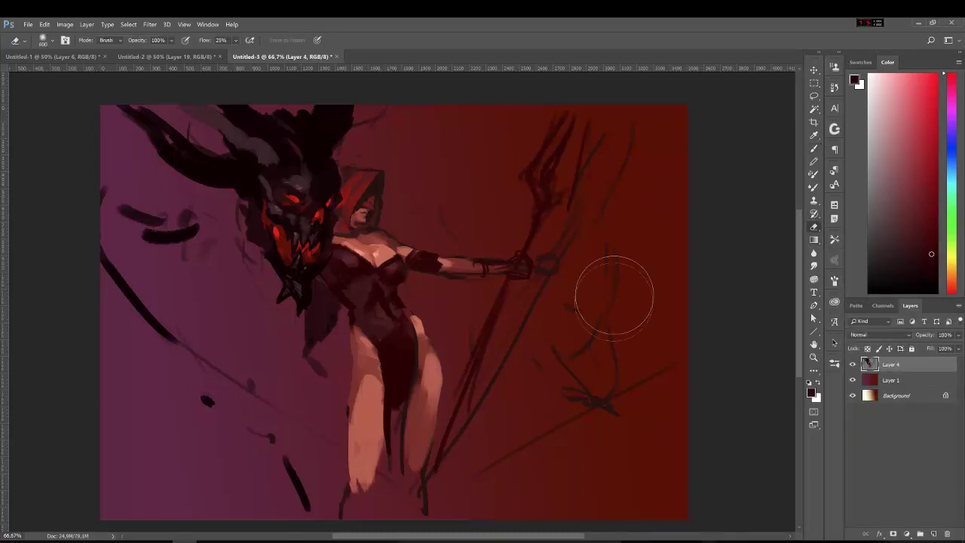
{"action": "left_click", "coordinate": [834, 362]}
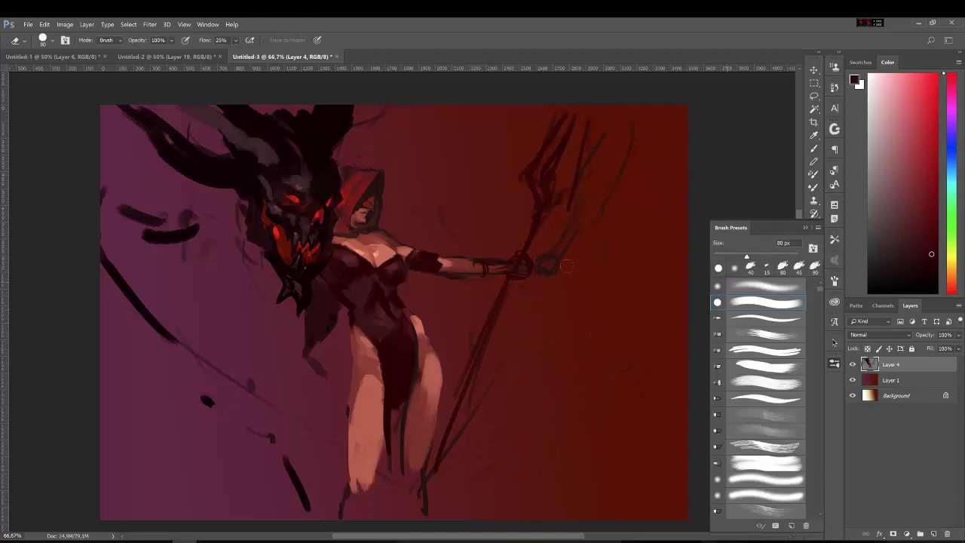
{"action": "left_click_drag", "start_coordinate": [566, 267], "coordinate": [532, 258]}
- Add dark strokes across the canvas's left side and beside the demon
{"action": "key", "text": "b"}
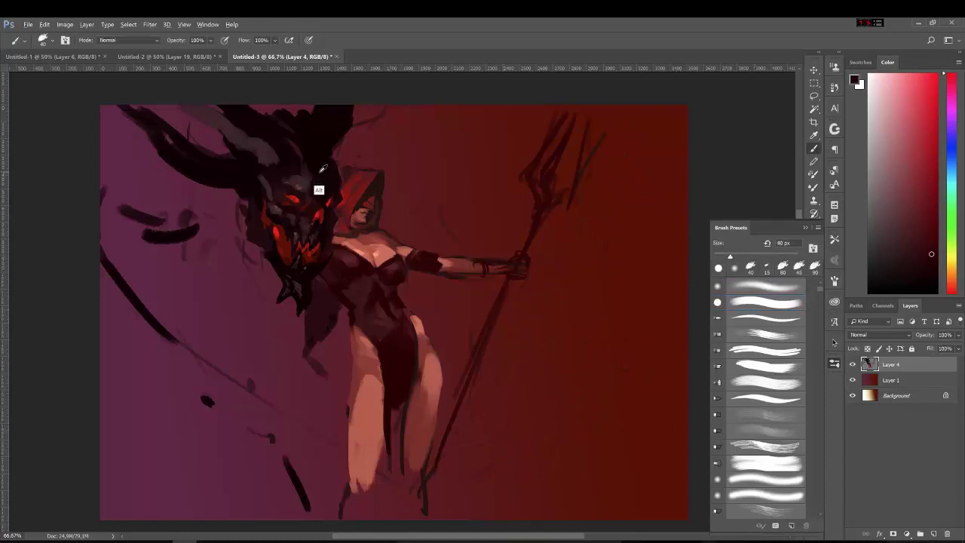
{"action": "left_click_drag", "start_coordinate": [215, 197], "coordinate": [198, 221]}
{"action": "mouse_move", "coordinate": [173, 178]}
{"action": "left_mouse_down"}
{"action": "mouse_move", "coordinate": [137, 173]}
{"action": "mouse_move", "coordinate": [106, 154]}
{"action": "left_mouse_up"}
{"action": "left_click_drag", "start_coordinate": [210, 423], "coordinate": [234, 445]}
{"action": "left_click_drag", "start_coordinate": [256, 454], "coordinate": [274, 478]}
{"action": "left_click_drag", "start_coordinate": [195, 294], "coordinate": [264, 389]}
- Dab bright red accents onto the demon with a 20 px brush, then pick darker reds
{"action": "left_click_drag", "start_coordinate": [184, 245], "coordinate": [188, 296]}
{"action": "left_click", "coordinate": [291, 200], "text": "alt"}
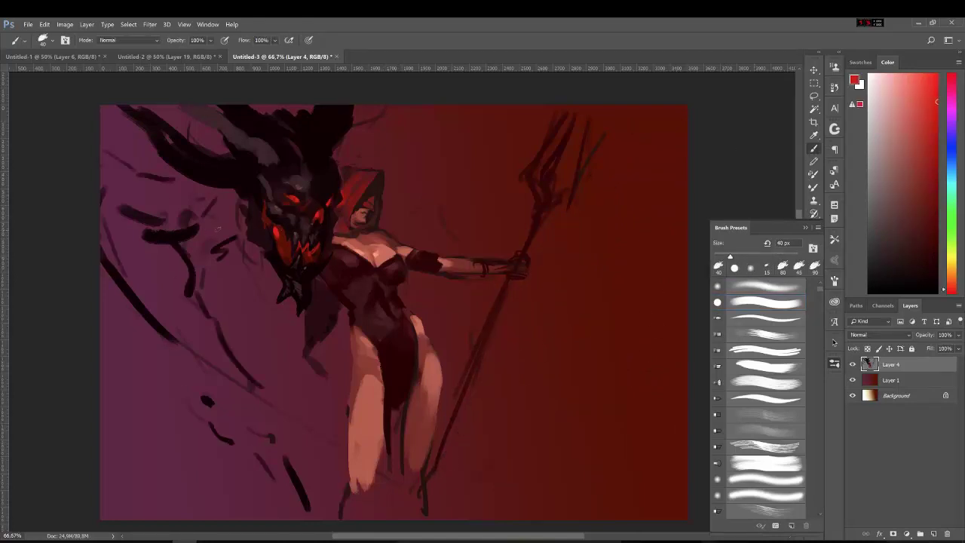
{"action": "left_click_drag", "start_coordinate": [201, 226], "coordinate": [220, 240]}
{"action": "left_click_drag", "start_coordinate": [202, 280], "coordinate": [205, 294]}
{"action": "key", "text": "bracketleft"}
{"action": "key", "text": "bracketleft"}
{"action": "left_click", "coordinate": [211, 232], "text": "alt"}
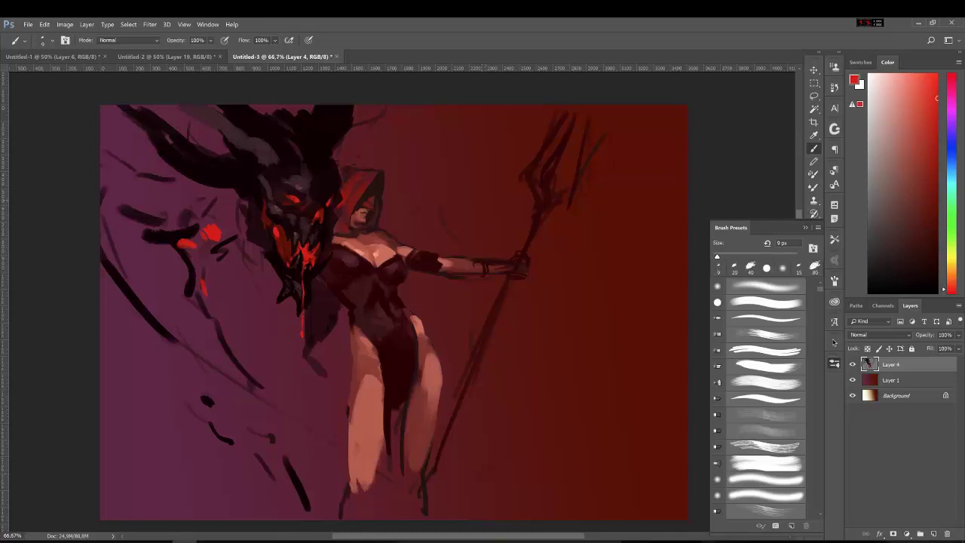
{"action": "left_click", "coordinate": [919, 265]}
{"action": "left_click", "coordinate": [322, 175], "text": "alt"}
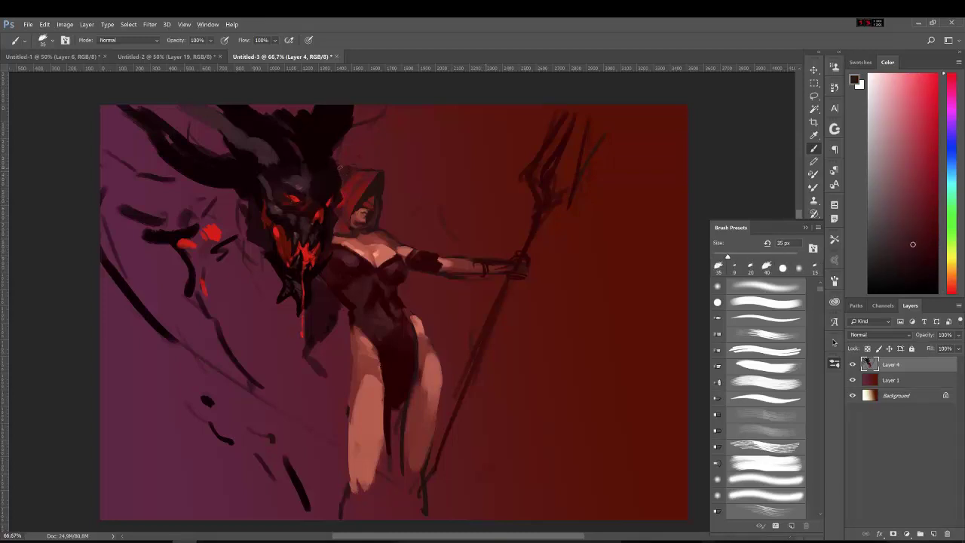
{"action": "left_click", "coordinate": [336, 236], "text": "alt"}
- Darken both lower legs, then lighten the left lower leg with sampled skin pink
{"action": "mouse_move", "coordinate": [351, 394]}
{"action": "left_mouse_down"}
{"action": "mouse_move", "coordinate": [368, 452]}
{"action": "mouse_move", "coordinate": [348, 503]}
{"action": "left_mouse_up"}
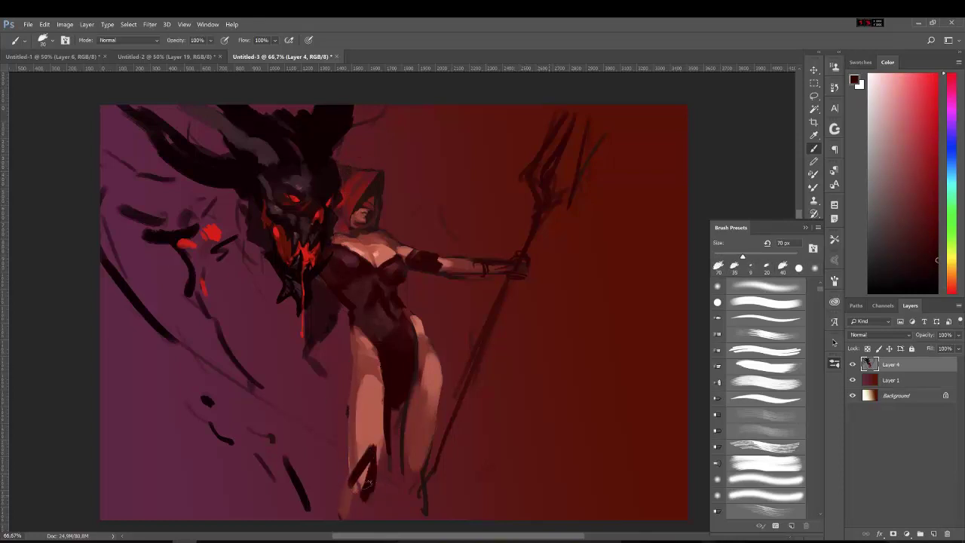
{"action": "left_click_drag", "start_coordinate": [426, 439], "coordinate": [411, 516]}
{"action": "left_click_drag", "start_coordinate": [403, 411], "coordinate": [380, 517]}
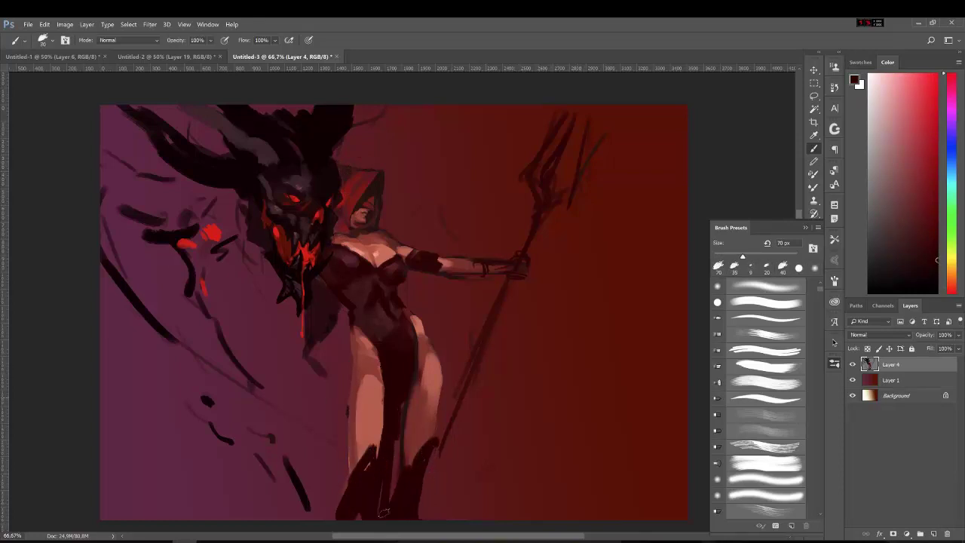
{"action": "left_click", "coordinate": [405, 399], "text": "alt"}
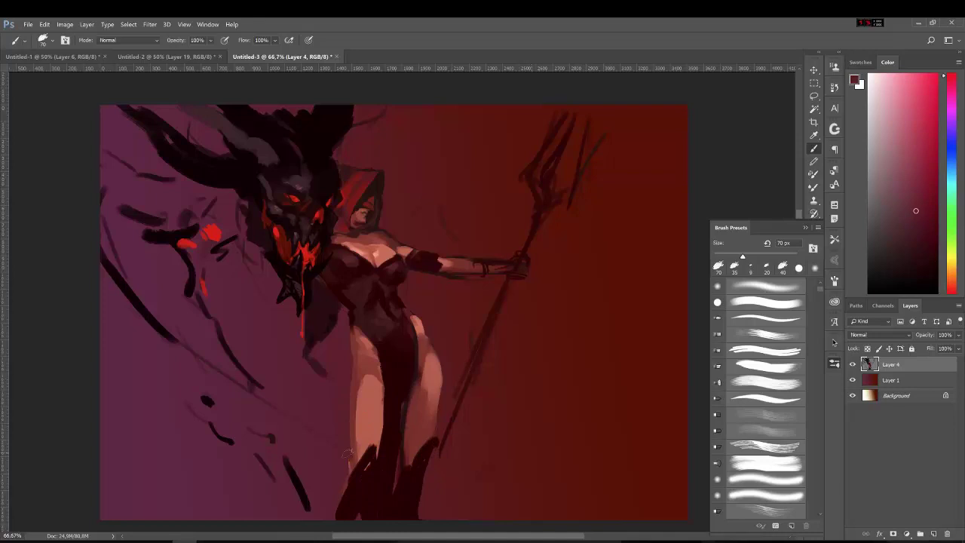
{"action": "left_click", "coordinate": [396, 489], "text": "alt"}
{"action": "left_click_drag", "start_coordinate": [398, 414], "coordinate": [377, 468]}
- Paint dark red-brown looping shapes near the legs and fill the lower-left loop
{"action": "left_click", "coordinate": [386, 441], "text": "alt"}
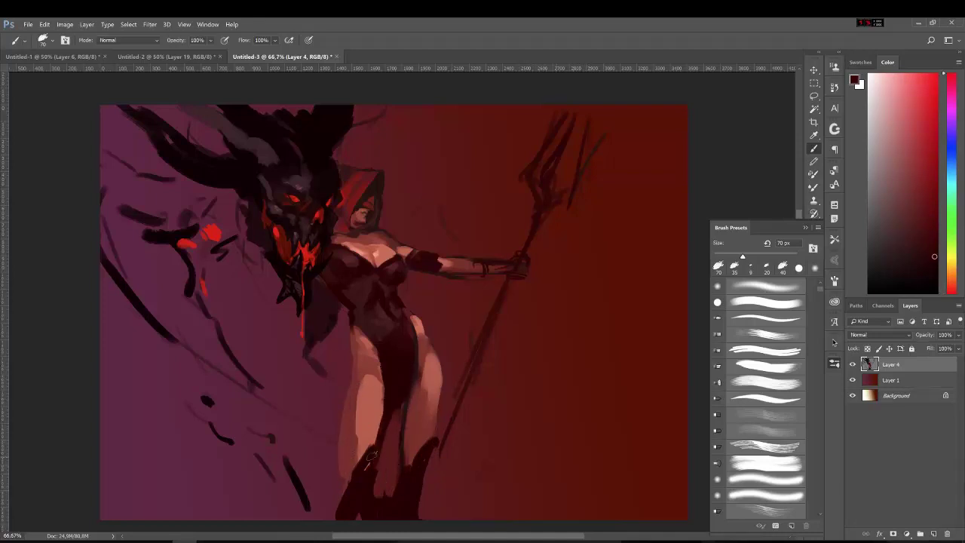
{"action": "left_click_drag", "start_coordinate": [343, 402], "coordinate": [192, 516]}
{"action": "left_click_drag", "start_coordinate": [261, 482], "coordinate": [347, 388]}
{"action": "left_click_drag", "start_coordinate": [317, 453], "coordinate": [354, 362]}
{"action": "left_click_drag", "start_coordinate": [334, 434], "coordinate": [204, 498]}
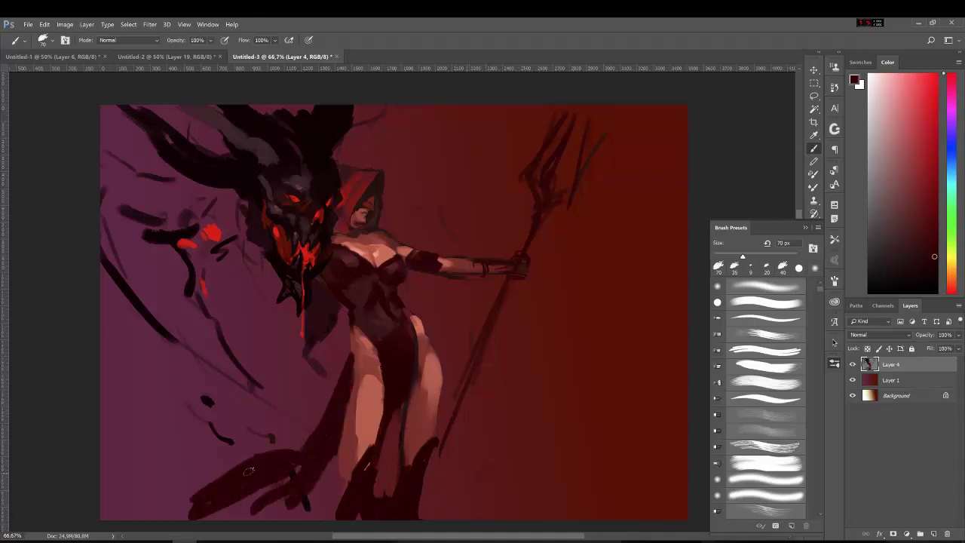
{"action": "mouse_move", "coordinate": [263, 486]}
{"action": "left_mouse_down"}
{"action": "mouse_move", "coordinate": [340, 448]}
{"action": "mouse_move", "coordinate": [328, 490]}
{"action": "left_mouse_up"}
- Brighten the lower legs, thighs and hip with sampled skin tone
{"action": "left_click", "coordinate": [359, 386], "text": "alt"}
{"action": "left_click_drag", "start_coordinate": [362, 429], "coordinate": [351, 482]}
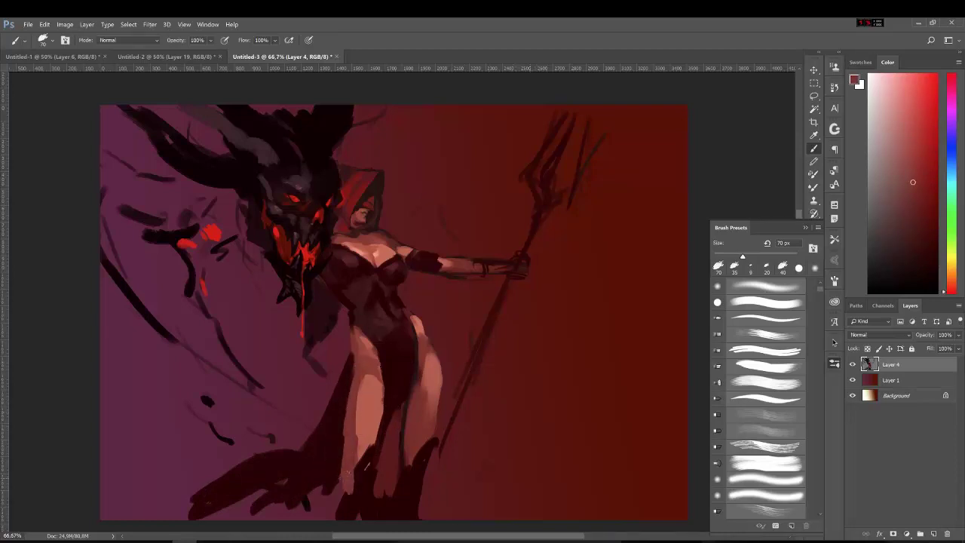
{"action": "left_click", "coordinate": [429, 413], "text": "alt"}
{"action": "left_click_drag", "start_coordinate": [422, 426], "coordinate": [415, 464]}
{"action": "left_click_drag", "start_coordinate": [403, 388], "coordinate": [399, 479]}
{"action": "mouse_move", "coordinate": [411, 418]}
{"action": "left_mouse_down"}
{"action": "mouse_move", "coordinate": [407, 319]}
{"action": "mouse_move", "coordinate": [354, 348]}
{"action": "mouse_move", "coordinate": [401, 308]}
{"action": "left_mouse_up"}
{"action": "left_click", "coordinate": [411, 368], "text": "alt"}
- Repaint the inner thighs and add lighter strokes on the right thigh
{"action": "left_click", "coordinate": [388, 368], "text": "alt"}
{"action": "left_click", "coordinate": [388, 400], "text": "alt"}
{"action": "left_click_drag", "start_coordinate": [389, 367], "coordinate": [386, 479]}
{"action": "left_click_drag", "start_coordinate": [397, 424], "coordinate": [398, 478]}
{"action": "mouse_move", "coordinate": [422, 362]}
{"action": "left_mouse_down"}
{"action": "mouse_move", "coordinate": [419, 414]}
{"action": "mouse_move", "coordinate": [430, 361]}
{"action": "mouse_move", "coordinate": [411, 335]}
{"action": "mouse_move", "coordinate": [421, 332]}
{"action": "mouse_move", "coordinate": [424, 449]}
{"action": "left_mouse_up"}
{"action": "left_click", "coordinate": [413, 407], "text": "alt"}
{"action": "left_click", "coordinate": [410, 346], "text": "alt"}
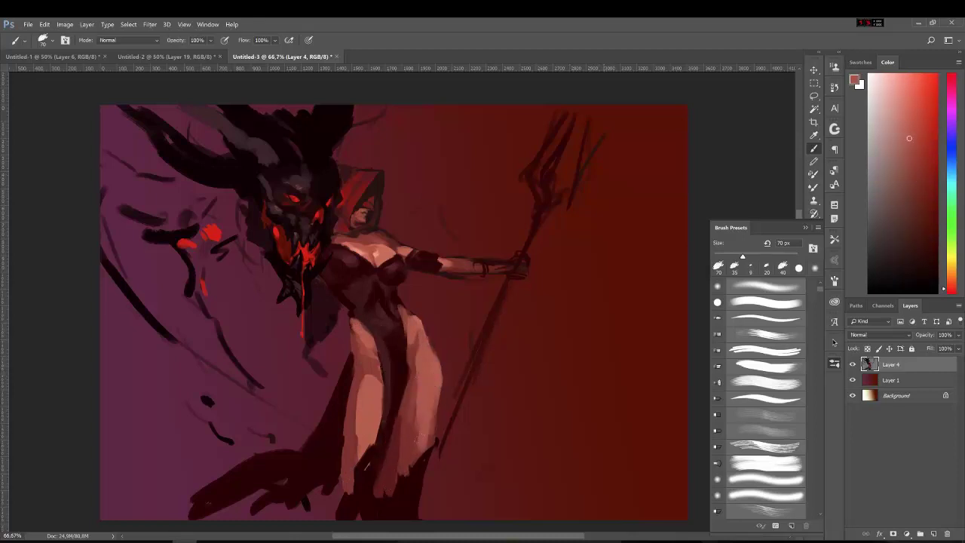
{"action": "left_click", "coordinate": [445, 351], "text": "alt"}
{"action": "left_click_drag", "start_coordinate": [434, 384], "coordinate": [433, 345]}
- Shrink the brush slightly and try pinks, muted red, maroon and brighter reds
{"action": "key", "text": "bracketleft"}
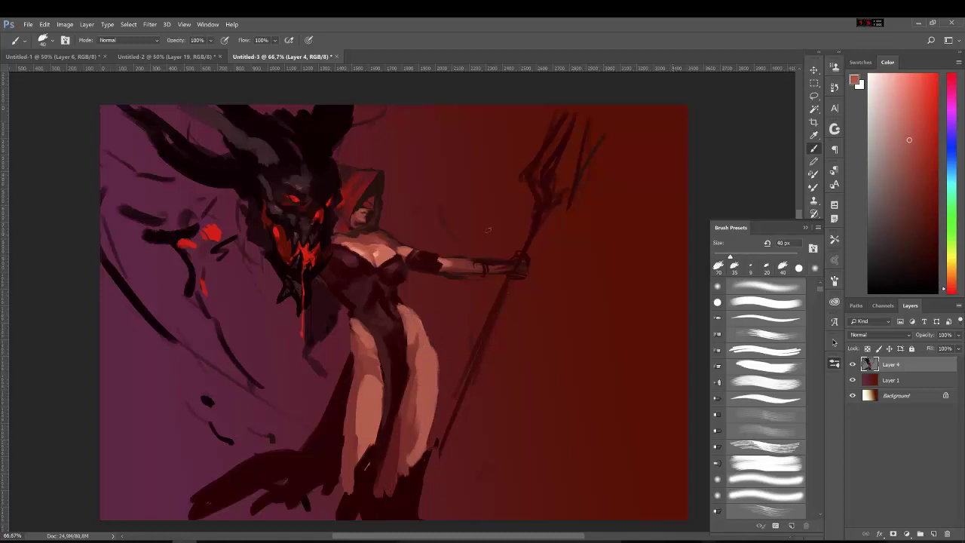
{"action": "left_click", "coordinate": [488, 228], "text": "alt"}
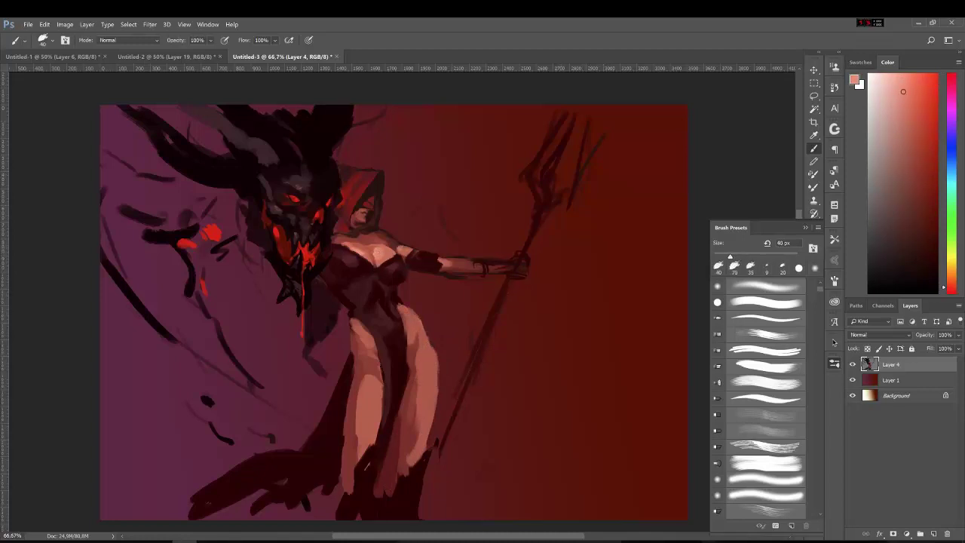
{"action": "left_click", "coordinate": [377, 261], "text": "alt"}
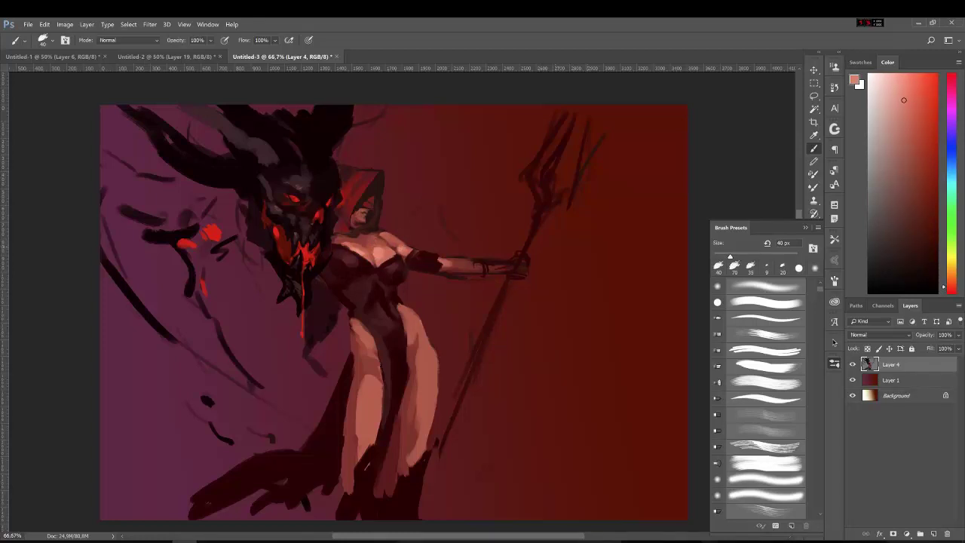
{"action": "left_click", "coordinate": [499, 269], "text": "alt"}
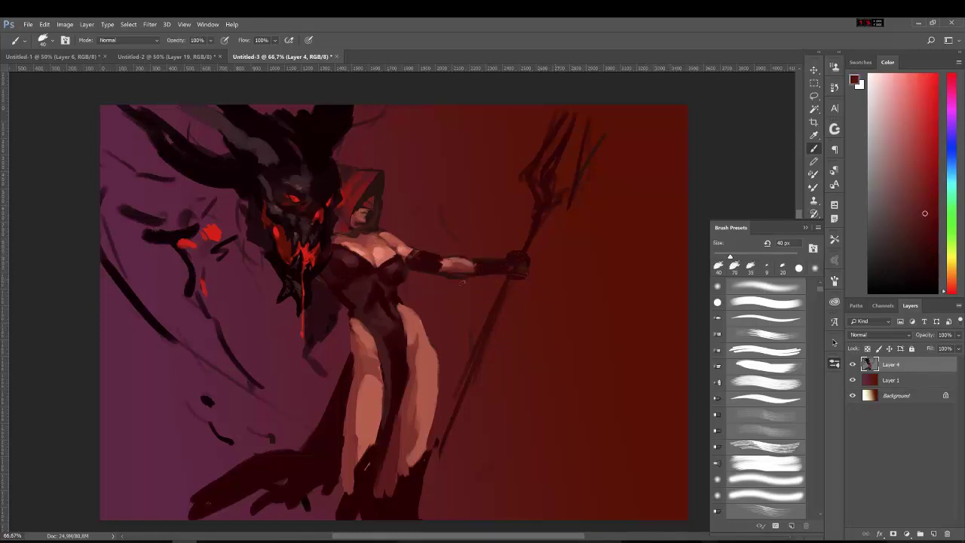
{"action": "left_click", "coordinate": [457, 266], "text": "alt"}
{"action": "left_click", "coordinate": [402, 327], "text": "alt"}
{"action": "left_click", "coordinate": [358, 322], "text": "alt"}
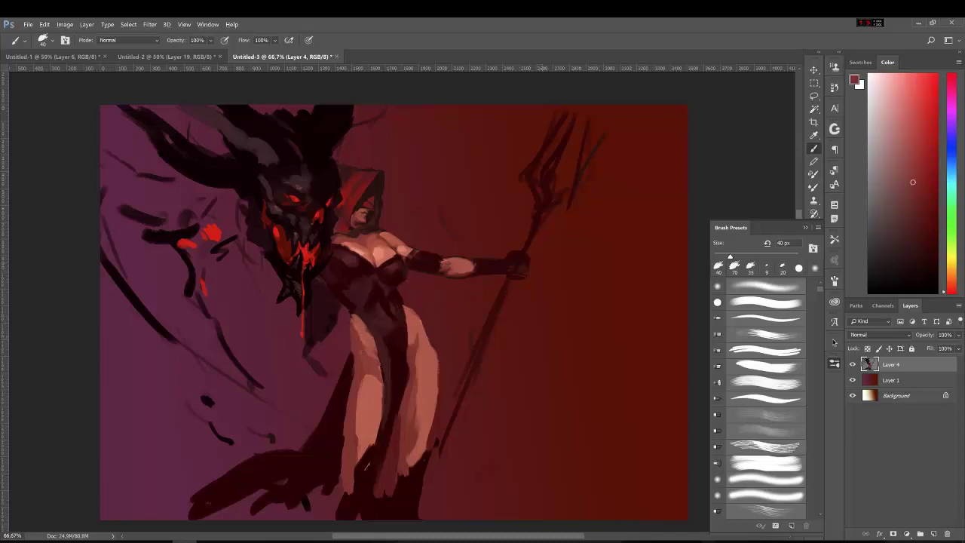
- Sample chest-area colours and settle on a darker red paint colour
{"action": "left_click", "coordinate": [404, 302], "text": "alt"}
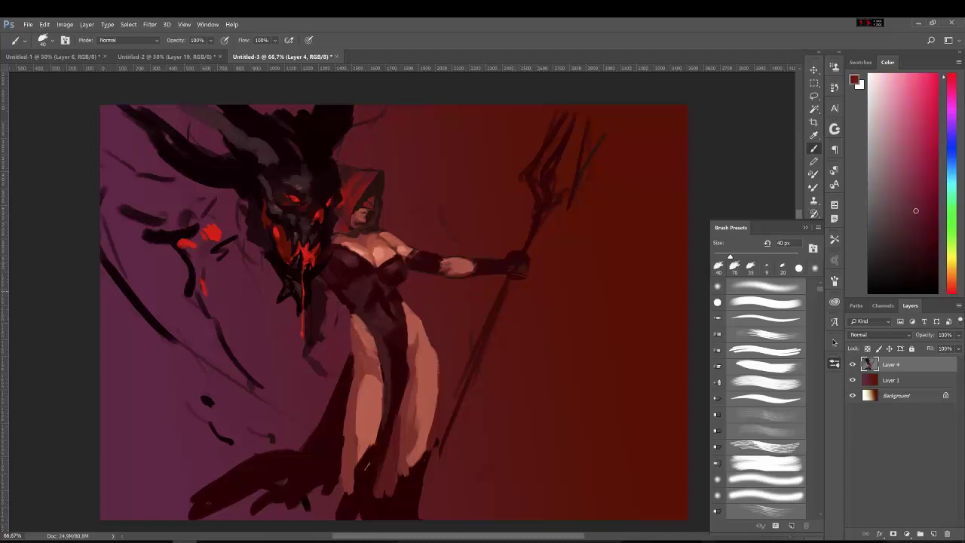
{"action": "left_click", "coordinate": [352, 295], "text": "alt"}
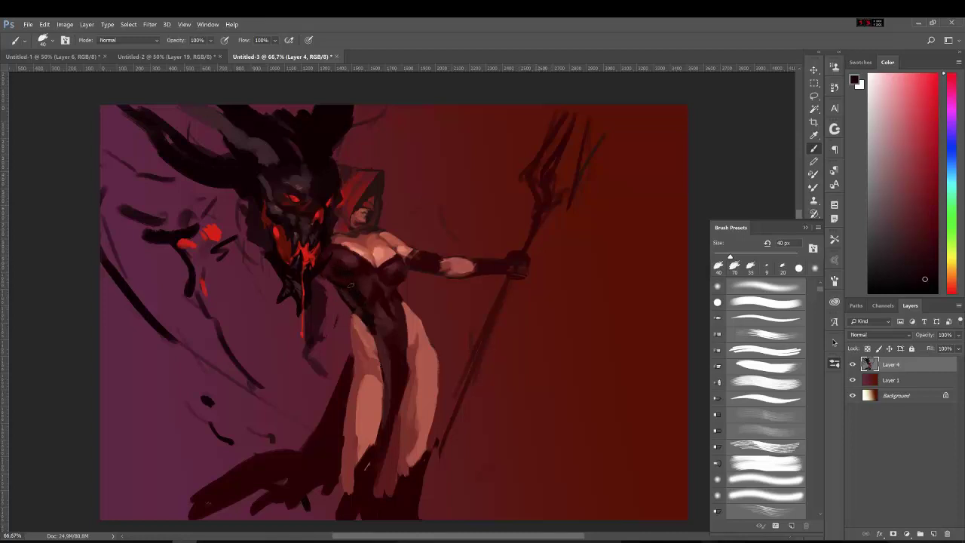
{"action": "left_click", "coordinate": [351, 288], "text": "alt"}
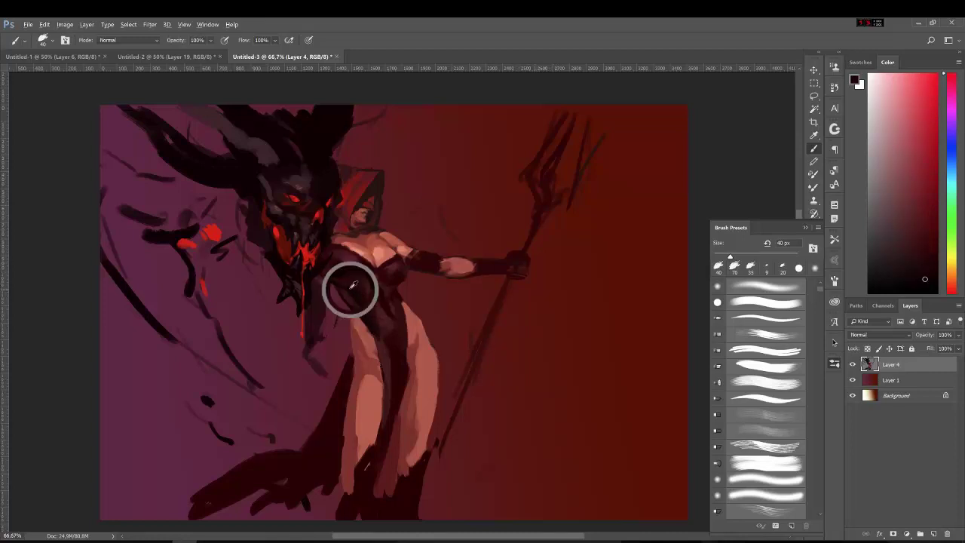
{"action": "left_click", "coordinate": [360, 249], "text": "alt"}
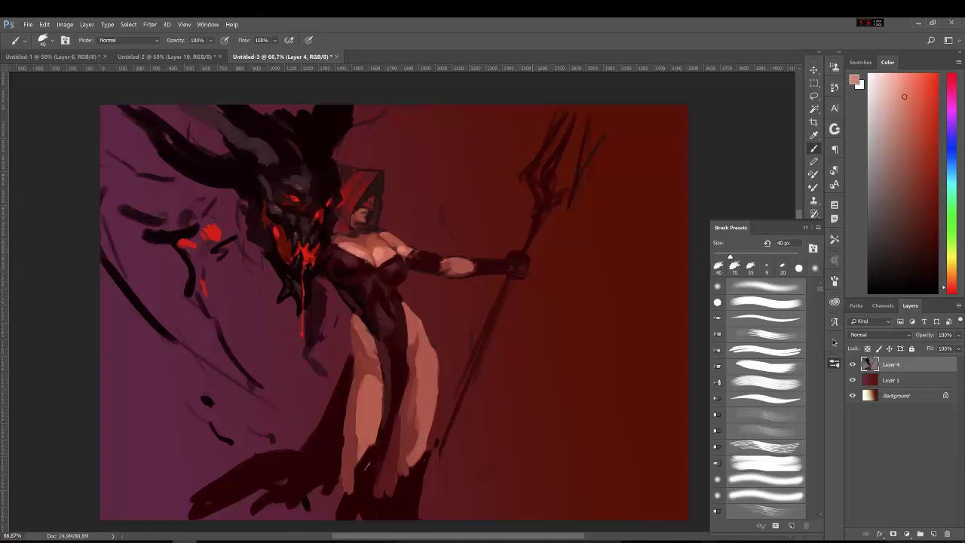
{"action": "left_click", "coordinate": [361, 259], "text": "alt"}
{"action": "left_click", "coordinate": [349, 252], "text": "alt"}
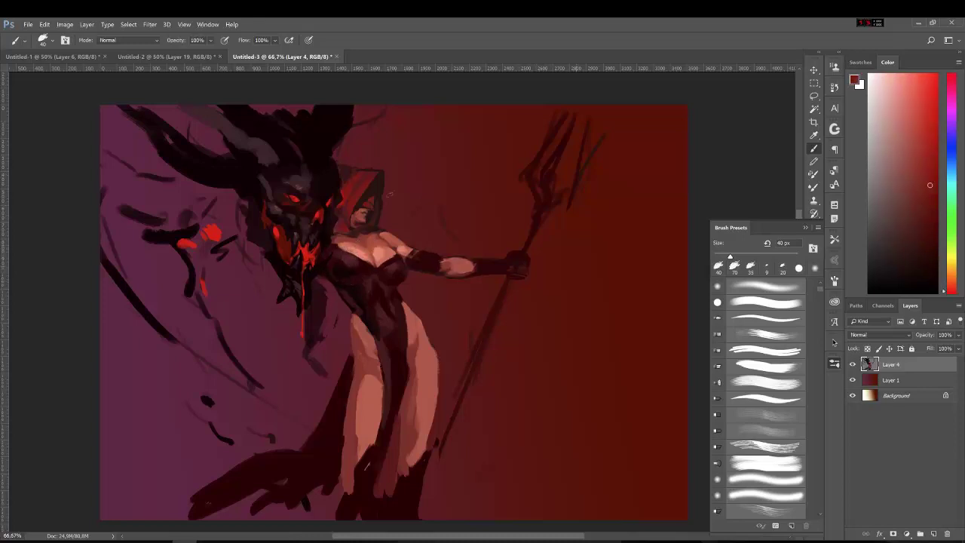
- Paint dark strokes around the demon, the arm and the lower-left claw hand
{"action": "left_click_drag", "start_coordinate": [398, 219], "coordinate": [430, 200]}
{"action": "left_click_drag", "start_coordinate": [453, 155], "coordinate": [474, 246]}
{"action": "left_click_drag", "start_coordinate": [107, 130], "coordinate": [121, 170]}
{"action": "mouse_move", "coordinate": [226, 407]}
{"action": "left_mouse_down"}
{"action": "mouse_move", "coordinate": [262, 444]}
{"action": "mouse_move", "coordinate": [309, 419]}
{"action": "left_mouse_up"}
{"action": "mouse_move", "coordinate": [263, 385]}
{"action": "left_mouse_down"}
{"action": "mouse_move", "coordinate": [305, 422]}
{"action": "mouse_move", "coordinate": [286, 446]}
{"action": "left_mouse_up"}
{"action": "left_click_drag", "start_coordinate": [150, 315], "coordinate": [205, 365]}
{"action": "left_click_drag", "start_coordinate": [101, 298], "coordinate": [237, 439]}
- Enlarge the brush to 60 then 80 px for big dark strokes; cover the shoulder's red marks
{"action": "key", "text": "]"}
{"action": "key", "text": "]"}
{"action": "mouse_move", "coordinate": [103, 219]}
{"action": "left_mouse_down"}
{"action": "mouse_move", "coordinate": [162, 276]}
{"action": "mouse_move", "coordinate": [200, 335]}
{"action": "left_mouse_up"}
{"action": "key", "text": "]"}
{"action": "key", "text": "]"}
{"action": "mouse_move", "coordinate": [192, 302]}
{"action": "left_mouse_down"}
{"action": "mouse_move", "coordinate": [257, 407]}
{"action": "mouse_move", "coordinate": [226, 390]}
{"action": "left_mouse_up"}
{"action": "left_click", "coordinate": [160, 271], "text": "alt"}
{"action": "mouse_move", "coordinate": [158, 272]}
{"action": "left_mouse_down"}
{"action": "mouse_move", "coordinate": [226, 249]}
{"action": "mouse_move", "coordinate": [263, 279]}
{"action": "left_mouse_up"}
- Paint dark strokes beside the sorceress's head and arm and at the lower right
{"action": "left_click", "coordinate": [399, 217], "text": "alt"}
{"action": "left_click_drag", "start_coordinate": [398, 217], "coordinate": [422, 208]}
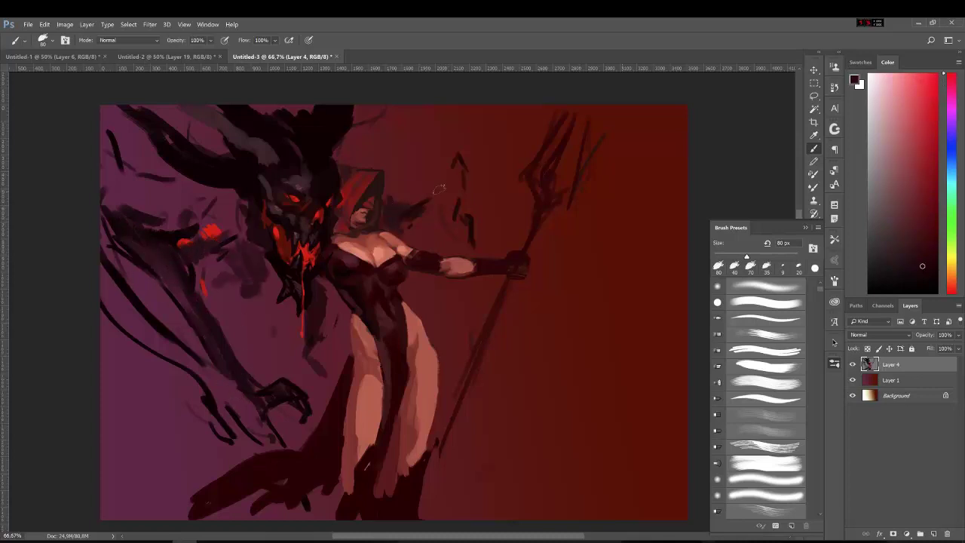
{"action": "left_click_drag", "start_coordinate": [456, 155], "coordinate": [422, 204]}
{"action": "left_click_drag", "start_coordinate": [441, 185], "coordinate": [464, 237]}
{"action": "left_click_drag", "start_coordinate": [531, 344], "coordinate": [573, 381]}
{"action": "left_click_drag", "start_coordinate": [618, 426], "coordinate": [637, 479]}
- Sketch the outline of a creature at the lower right
{"action": "left_click_drag", "start_coordinate": [484, 496], "coordinate": [512, 377]}
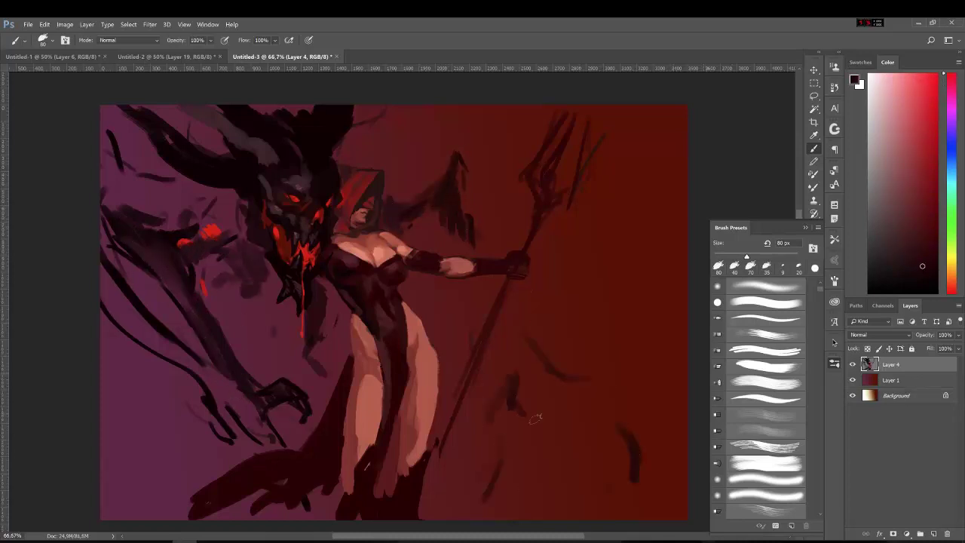
{"action": "mouse_move", "coordinate": [502, 422]}
{"action": "left_mouse_down"}
{"action": "mouse_move", "coordinate": [486, 486]}
{"action": "mouse_move", "coordinate": [543, 518]}
{"action": "left_mouse_up"}
{"action": "left_click_drag", "start_coordinate": [551, 431], "coordinate": [584, 416]}
{"action": "mouse_move", "coordinate": [662, 407]}
{"action": "left_mouse_down"}
{"action": "mouse_move", "coordinate": [609, 398]}
{"action": "mouse_move", "coordinate": [675, 461]}
{"action": "left_mouse_up"}
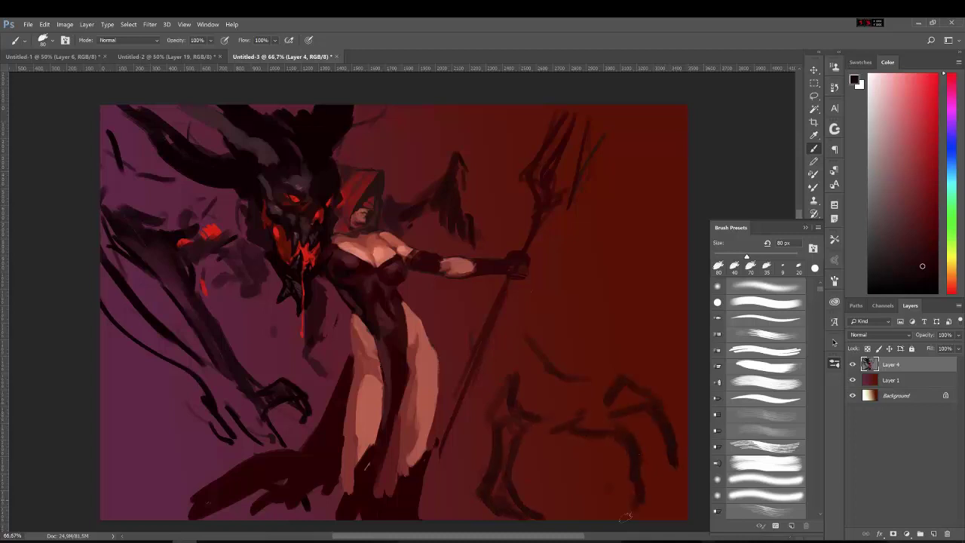
- Add legs and body to the lower-right creature and dark lines near the staff
{"action": "left_click_drag", "start_coordinate": [626, 430], "coordinate": [576, 501]}
{"action": "left_click_drag", "start_coordinate": [521, 448], "coordinate": [569, 435]}
{"action": "mouse_move", "coordinate": [604, 386]}
{"action": "left_mouse_down"}
{"action": "mouse_move", "coordinate": [647, 381]}
{"action": "mouse_move", "coordinate": [667, 449]}
{"action": "left_mouse_up"}
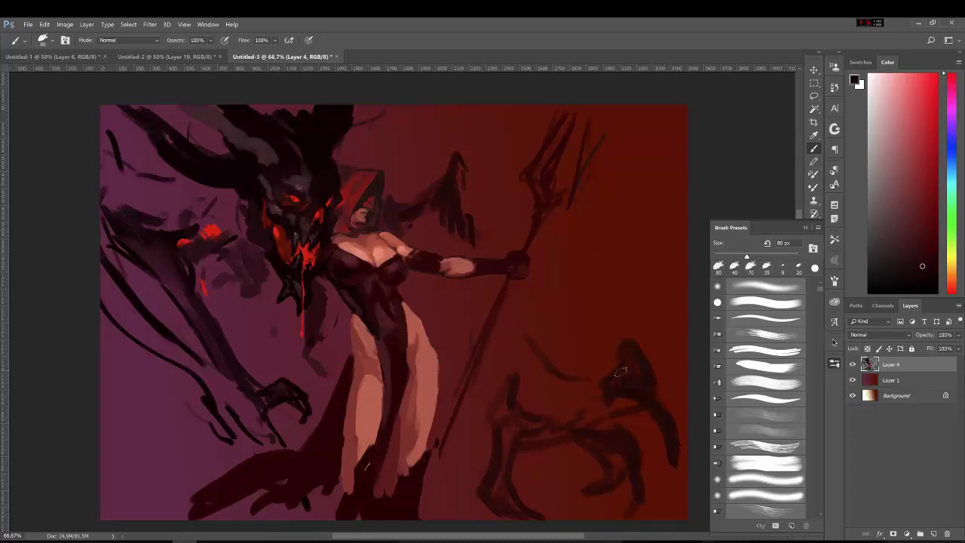
{"action": "left_click_drag", "start_coordinate": [618, 369], "coordinate": [558, 396]}
{"action": "left_click_drag", "start_coordinate": [513, 309], "coordinate": [565, 347]}
{"action": "left_click_drag", "start_coordinate": [483, 287], "coordinate": [452, 331]}
- Shade above the arm and near the staff, and thicken the creature's body and legs
{"action": "left_click", "coordinate": [437, 245], "text": "alt"}
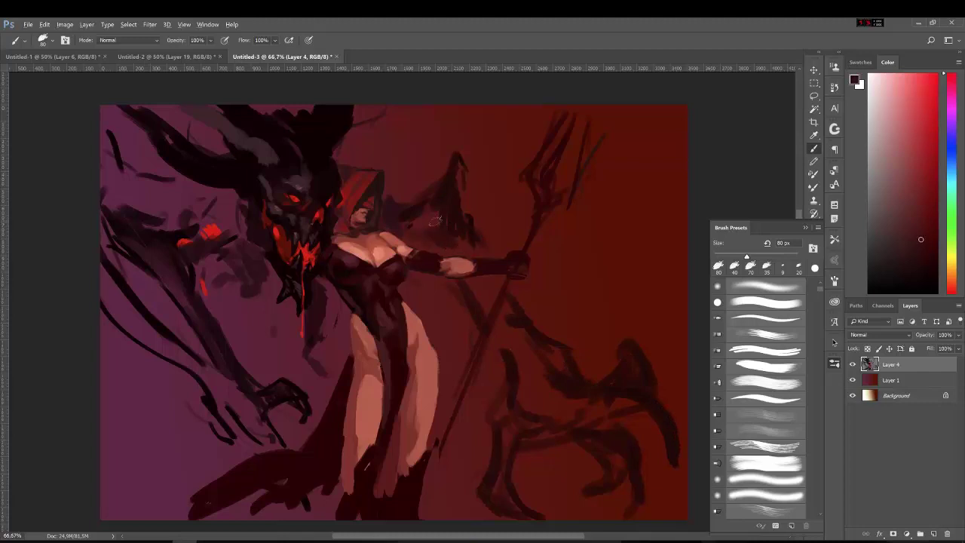
{"action": "left_click_drag", "start_coordinate": [456, 248], "coordinate": [430, 224]}
{"action": "mouse_move", "coordinate": [426, 222]}
{"action": "left_mouse_down"}
{"action": "mouse_move", "coordinate": [464, 177]}
{"action": "mouse_move", "coordinate": [453, 250]}
{"action": "mouse_move", "coordinate": [488, 297]}
{"action": "left_mouse_up"}
{"action": "left_click_drag", "start_coordinate": [494, 324], "coordinate": [518, 366]}
{"action": "mouse_move", "coordinate": [521, 407]}
{"action": "left_mouse_down"}
{"action": "mouse_move", "coordinate": [559, 400]}
{"action": "mouse_move", "coordinate": [668, 452]}
{"action": "mouse_move", "coordinate": [616, 447]}
{"action": "left_mouse_up"}
{"action": "left_click_drag", "start_coordinate": [510, 434], "coordinate": [520, 400]}
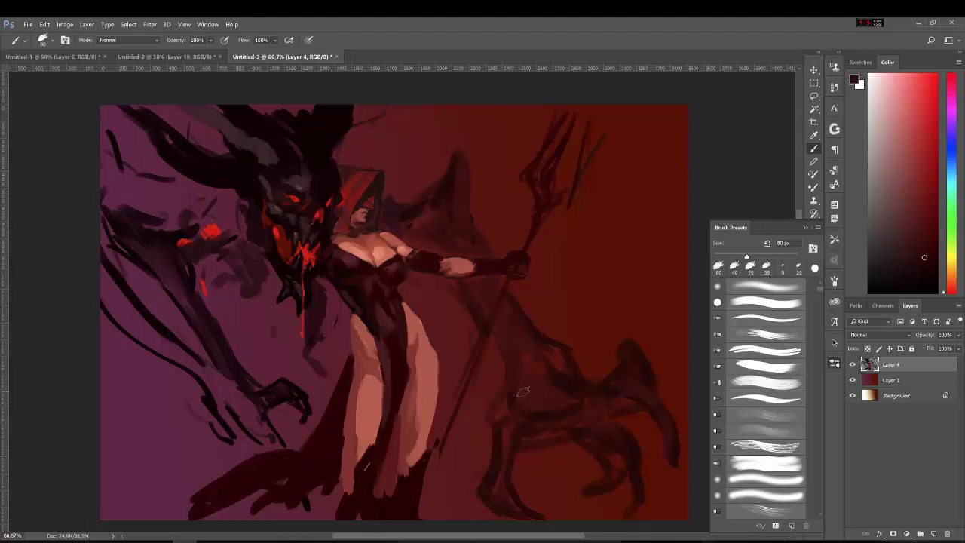
- Thicken the left demon's silhouette with dark diagonal strokes in a pinker sampled colour
{"action": "left_click", "coordinate": [163, 249], "text": "alt"}
{"action": "mouse_move", "coordinate": [132, 290]}
{"action": "left_mouse_down"}
{"action": "mouse_move", "coordinate": [189, 358]}
{"action": "mouse_move", "coordinate": [215, 445]}
{"action": "left_mouse_up"}
{"action": "left_click_drag", "start_coordinate": [102, 328], "coordinate": [199, 456]}
{"action": "left_click_drag", "start_coordinate": [245, 368], "coordinate": [290, 445]}
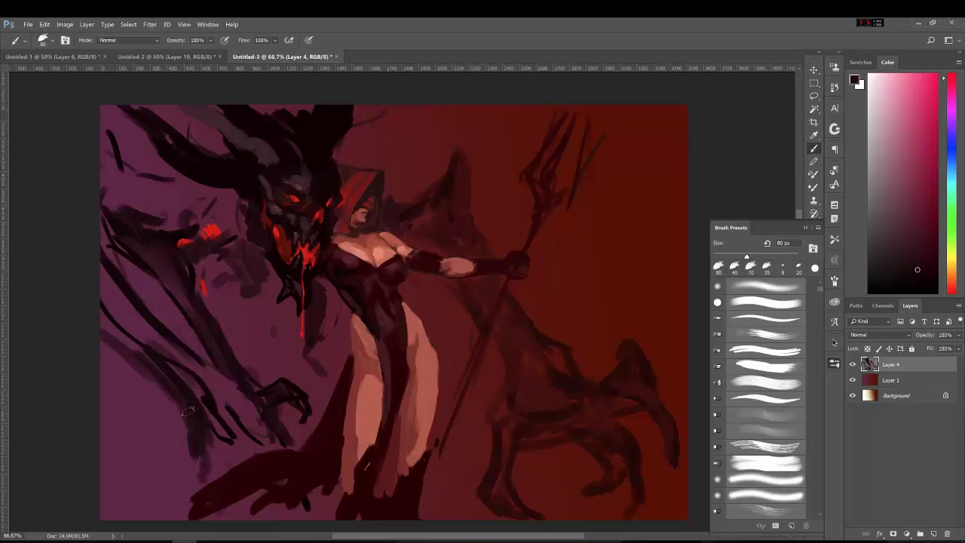
{"action": "mouse_move", "coordinate": [113, 282]}
{"action": "left_mouse_down"}
{"action": "mouse_move", "coordinate": [155, 351]}
{"action": "mouse_move", "coordinate": [272, 437]}
{"action": "left_mouse_up"}
{"action": "left_click_drag", "start_coordinate": [192, 362], "coordinate": [252, 407]}
{"action": "left_click", "coordinate": [151, 226], "text": "alt"}
{"action": "mouse_move", "coordinate": [120, 151]}
{"action": "left_mouse_down"}
{"action": "mouse_move", "coordinate": [162, 215]}
{"action": "mouse_move", "coordinate": [110, 205]}
{"action": "left_mouse_up"}
- Darken the demon's head and arm and the lower-left area near the claw hand
{"action": "mouse_move", "coordinate": [161, 188]}
{"action": "left_mouse_down"}
{"action": "mouse_move", "coordinate": [175, 219]}
{"action": "mouse_move", "coordinate": [249, 227]}
{"action": "left_mouse_up"}
{"action": "mouse_move", "coordinate": [224, 292]}
{"action": "left_mouse_down"}
{"action": "mouse_move", "coordinate": [300, 371]}
{"action": "mouse_move", "coordinate": [215, 283]}
{"action": "left_mouse_up"}
{"action": "mouse_move", "coordinate": [245, 317]}
{"action": "left_mouse_down"}
{"action": "mouse_move", "coordinate": [211, 281]}
{"action": "mouse_move", "coordinate": [298, 403]}
{"action": "mouse_move", "coordinate": [294, 434]}
{"action": "left_mouse_up"}
{"action": "left_click_drag", "start_coordinate": [147, 392], "coordinate": [113, 414]}
{"action": "mouse_move", "coordinate": [132, 377]}
{"action": "left_mouse_down"}
{"action": "mouse_move", "coordinate": [106, 430]}
{"action": "mouse_move", "coordinate": [109, 479]}
{"action": "left_mouse_up"}
{"action": "mouse_move", "coordinate": [162, 388]}
{"action": "left_mouse_down"}
{"action": "mouse_move", "coordinate": [146, 425]}
{"action": "mouse_move", "coordinate": [113, 452]}
{"action": "left_mouse_up"}
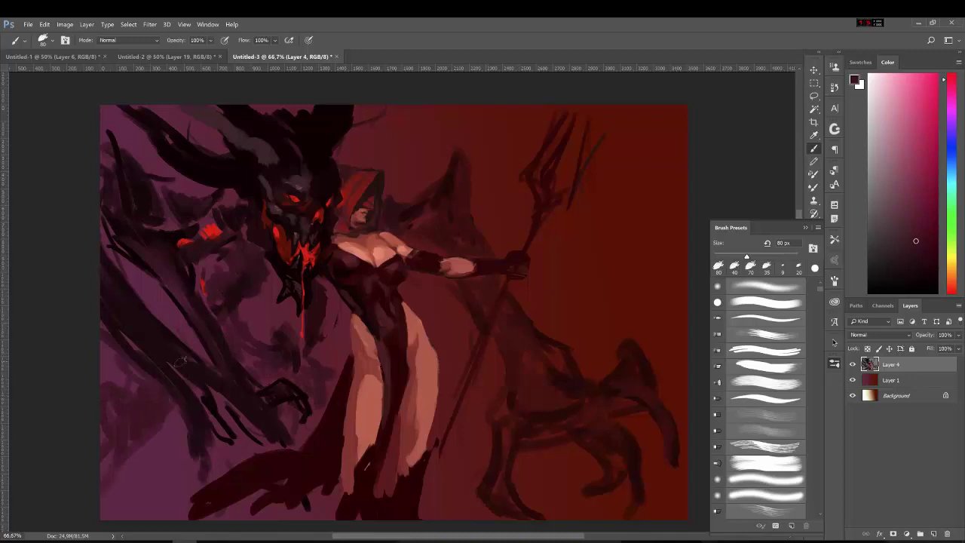
- Repaint the lower-left purple area and darken the demon's left arm
{"action": "left_click_drag", "start_coordinate": [189, 283], "coordinate": [159, 335]}
{"action": "left_click_drag", "start_coordinate": [151, 271], "coordinate": [128, 309]}
{"action": "left_click_drag", "start_coordinate": [173, 430], "coordinate": [120, 497]}
{"action": "left_click_drag", "start_coordinate": [166, 452], "coordinate": [105, 494]}
{"action": "mouse_move", "coordinate": [124, 358]}
{"action": "left_mouse_down"}
{"action": "mouse_move", "coordinate": [110, 430]}
{"action": "mouse_move", "coordinate": [124, 415]}
{"action": "mouse_move", "coordinate": [106, 422]}
{"action": "mouse_move", "coordinate": [113, 433]}
{"action": "left_mouse_up"}
- Darken the lower-left area and left edge with sampled purple and darker tones
{"action": "left_click", "coordinate": [113, 452], "text": "alt"}
{"action": "left_click_drag", "start_coordinate": [121, 381], "coordinate": [113, 437]}
{"action": "left_click_drag", "start_coordinate": [154, 452], "coordinate": [105, 508]}
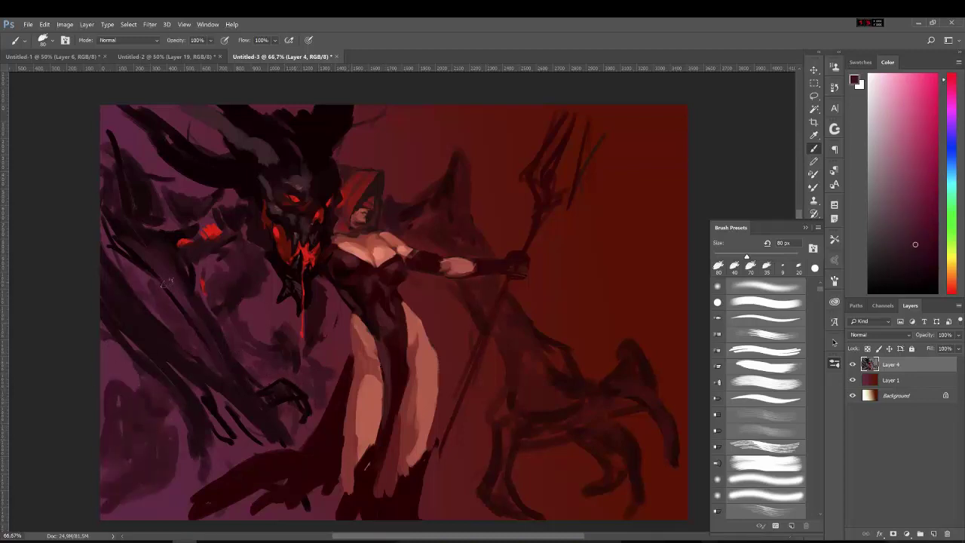
{"action": "left_click_drag", "start_coordinate": [140, 366], "coordinate": [117, 370]}
{"action": "left_click", "coordinate": [121, 241], "text": "alt"}
{"action": "left_click_drag", "start_coordinate": [132, 248], "coordinate": [102, 211]}
- Paint lighter purple across the demon's horns and a pink arm beside its face
{"action": "mouse_move", "coordinate": [200, 124]}
{"action": "left_mouse_down"}
{"action": "mouse_move", "coordinate": [230, 154]}
{"action": "mouse_move", "coordinate": [260, 163]}
{"action": "left_mouse_up"}
{"action": "left_click", "coordinate": [196, 170], "text": "alt"}
{"action": "mouse_move", "coordinate": [170, 128]}
{"action": "left_mouse_down"}
{"action": "mouse_move", "coordinate": [222, 143]}
{"action": "mouse_move", "coordinate": [219, 196]}
{"action": "mouse_move", "coordinate": [226, 173]}
{"action": "mouse_move", "coordinate": [159, 189]}
{"action": "left_mouse_up"}
{"action": "left_click", "coordinate": [226, 181], "text": "alt"}
{"action": "left_click", "coordinate": [347, 254], "text": "alt"}
{"action": "mouse_move", "coordinate": [264, 269]}
{"action": "left_mouse_down"}
{"action": "mouse_move", "coordinate": [243, 230]}
{"action": "mouse_move", "coordinate": [252, 188]}
{"action": "left_mouse_up"}
{"action": "left_click", "coordinate": [354, 265], "text": "alt"}
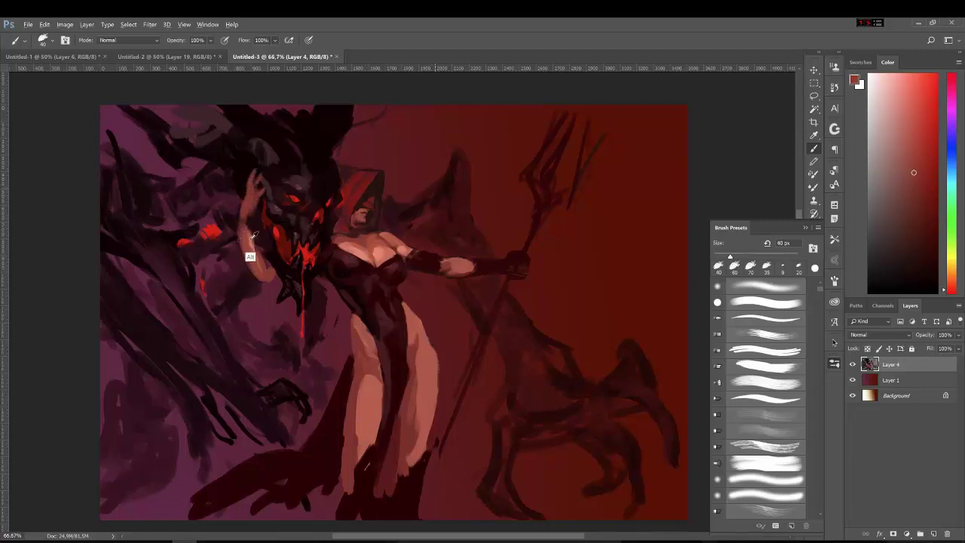
- Brighten the hand and fingers beside the face with a lighter pink, sampling nearby skin tones
{"action": "left_click", "coordinate": [248, 254], "text": "alt"}
{"action": "mouse_move", "coordinate": [245, 229]}
{"action": "left_mouse_down"}
{"action": "mouse_move", "coordinate": [241, 202]}
{"action": "mouse_move", "coordinate": [251, 201]}
{"action": "mouse_move", "coordinate": [250, 219]}
{"action": "left_mouse_up"}
{"action": "left_click", "coordinate": [254, 190], "text": "alt"}
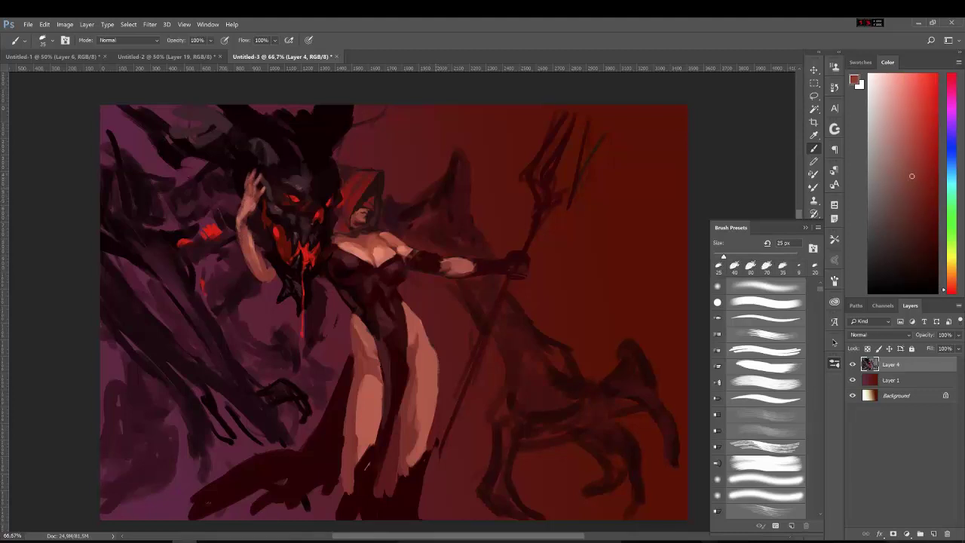
{"action": "left_click", "coordinate": [251, 205], "text": "alt"}
{"action": "left_click", "coordinate": [251, 198], "text": "alt"}
{"action": "left_click", "coordinate": [905, 121]}
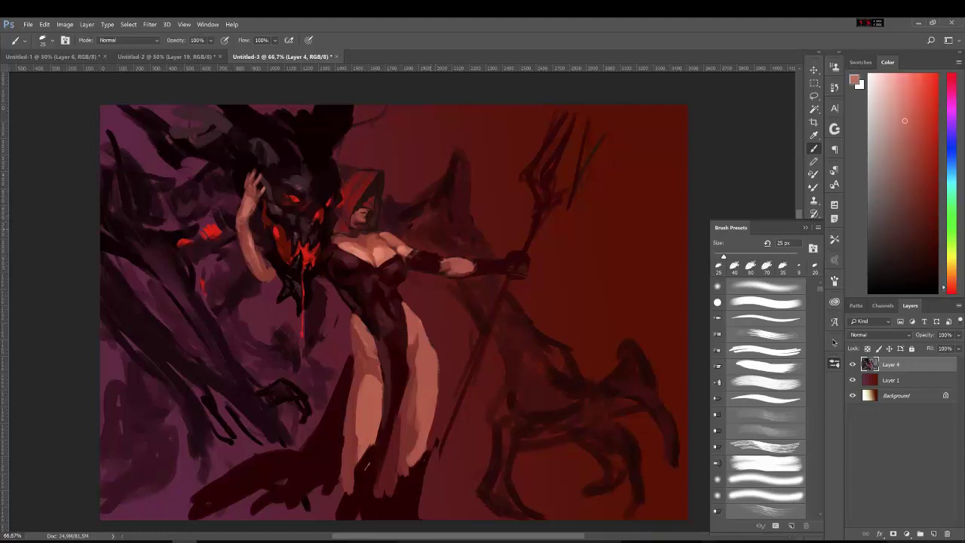
{"action": "left_click", "coordinate": [248, 225], "text": "alt"}
- Shade the raised arm's left edge in dark magenta-brown and shrink the brush to 10 px
{"action": "left_click", "coordinate": [352, 265], "text": "alt"}
{"action": "left_click", "coordinate": [241, 229], "text": "alt"}
{"action": "left_click", "coordinate": [244, 229], "text": "alt"}
{"action": "left_click", "coordinate": [243, 251], "text": "alt"}
{"action": "left_click_drag", "start_coordinate": [243, 251], "coordinate": [236, 226]}
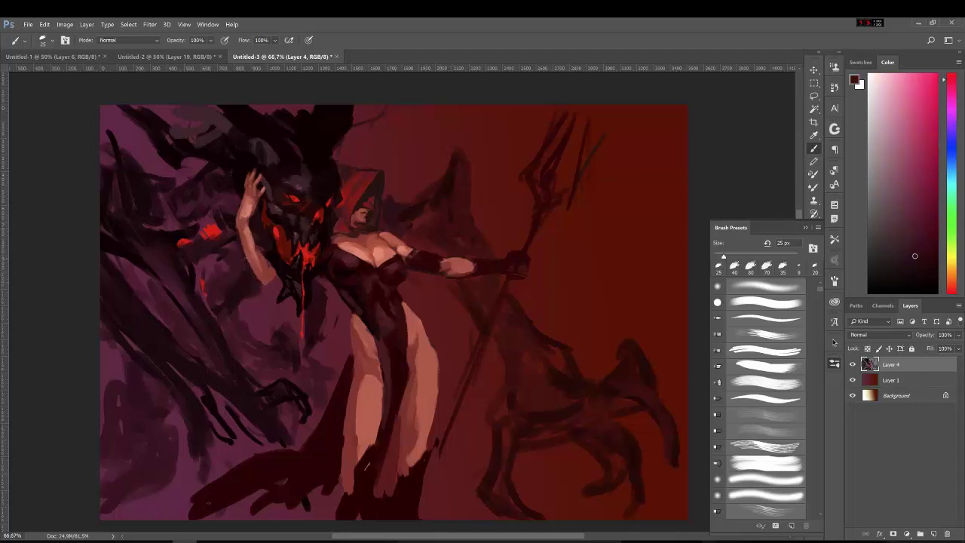
{"action": "left_click", "coordinate": [301, 257], "text": "alt"}
{"action": "left_click", "coordinate": [276, 181], "text": "alt"}
{"action": "key", "text": "bracketleft"}
{"action": "left_click", "coordinate": [258, 194], "text": "alt"}
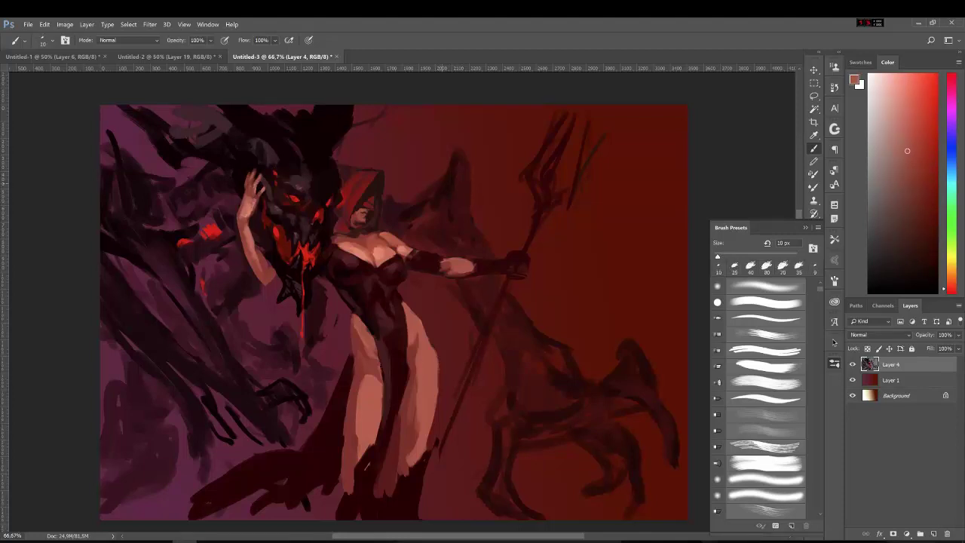
- Sample near-black, pinks and reds from the arm, resizing the brush between 9 and 25 px
{"action": "left_click", "coordinate": [258, 192], "text": "alt"}
{"action": "left_click", "coordinate": [251, 206], "text": "alt"}
{"action": "left_click", "coordinate": [252, 201], "text": "alt"}
{"action": "key", "text": "bracketright"}
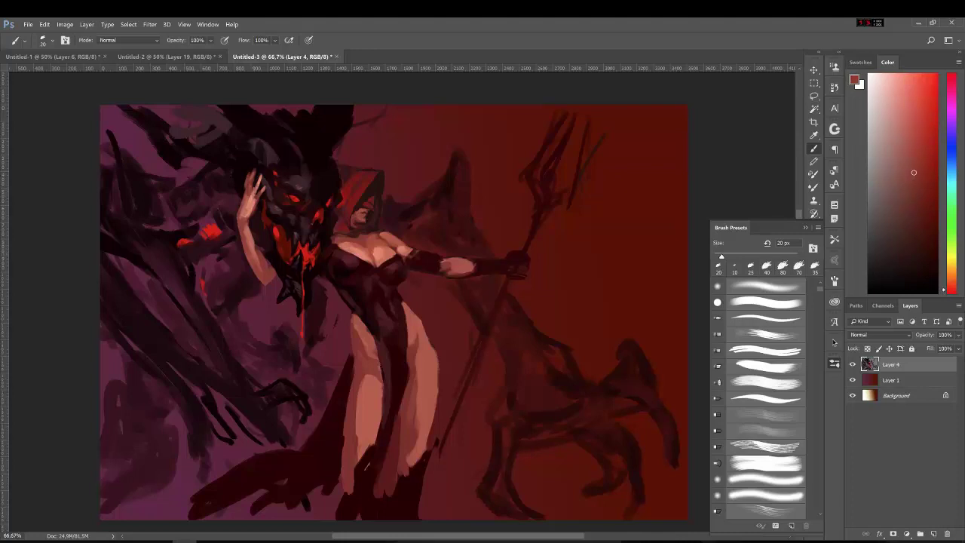
{"action": "key", "text": "bracketleft"}
{"action": "key", "text": "bracketleft"}
{"action": "left_click", "coordinate": [374, 273], "text": "alt"}
{"action": "key", "text": "bracketright"}
{"action": "key", "text": "bracketright"}
{"action": "key", "text": "bracketright"}
{"action": "left_click", "coordinate": [345, 248], "text": "alt"}
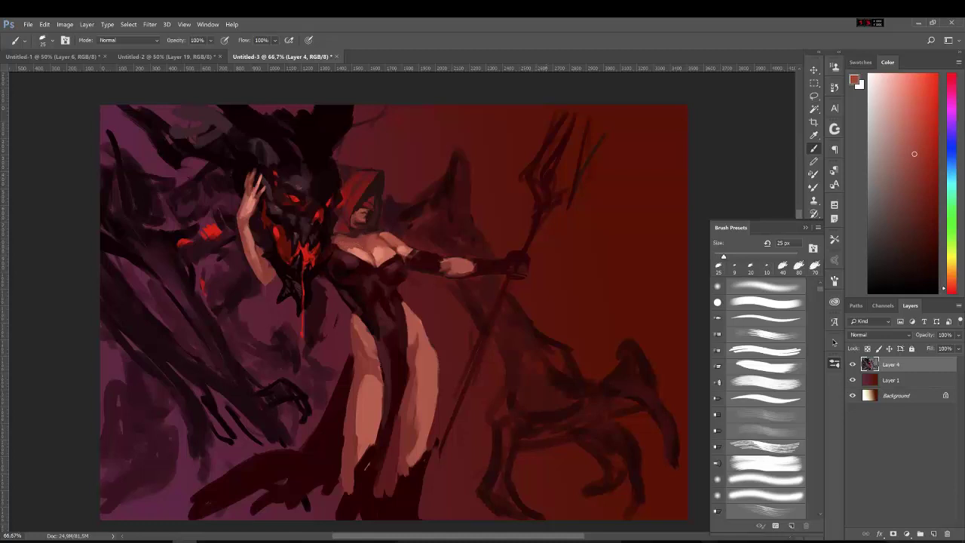
{"action": "left_click", "coordinate": [381, 271], "text": "alt"}
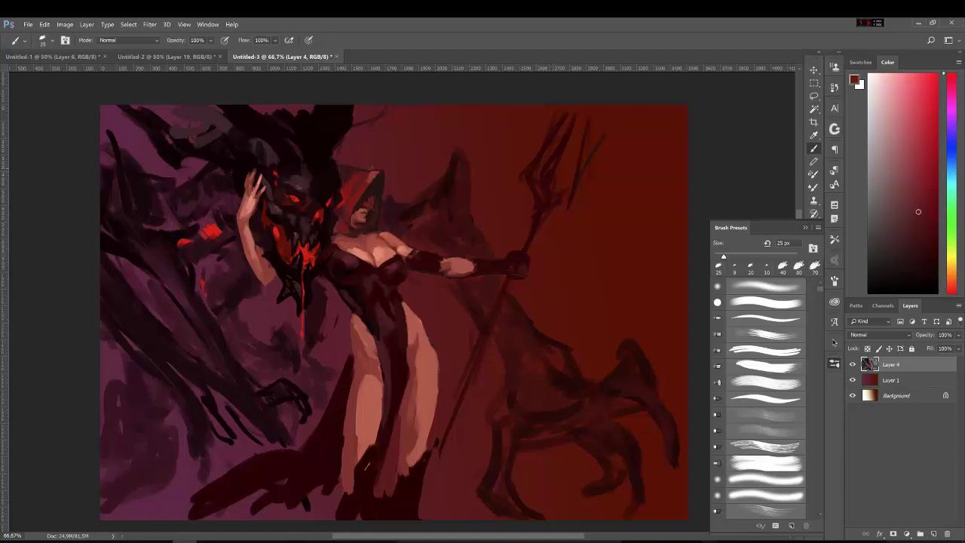
{"action": "left_click", "coordinate": [374, 173], "text": "alt"}
- Paint brighter red highlights onto the hood, keeping a 25 px brush
{"action": "left_click", "coordinate": [379, 189], "text": "alt"}
{"action": "left_click_drag", "start_coordinate": [351, 175], "coordinate": [368, 167]}
{"action": "left_click", "coordinate": [361, 174], "text": "alt"}
{"action": "left_click", "coordinate": [358, 178], "text": "alt"}
{"action": "left_click", "coordinate": [370, 169], "text": "alt"}
{"action": "key", "text": "["}
{"action": "key", "text": "["}
{"action": "key", "text": "["}
{"action": "left_click", "coordinate": [718, 265]}
- Add strokes near the demon's horns, then dark and lighter strokes on the left demon at 45 px
{"action": "left_click_drag", "start_coordinate": [265, 127], "coordinate": [245, 107]}
{"action": "left_click", "coordinate": [136, 256], "text": "alt"}
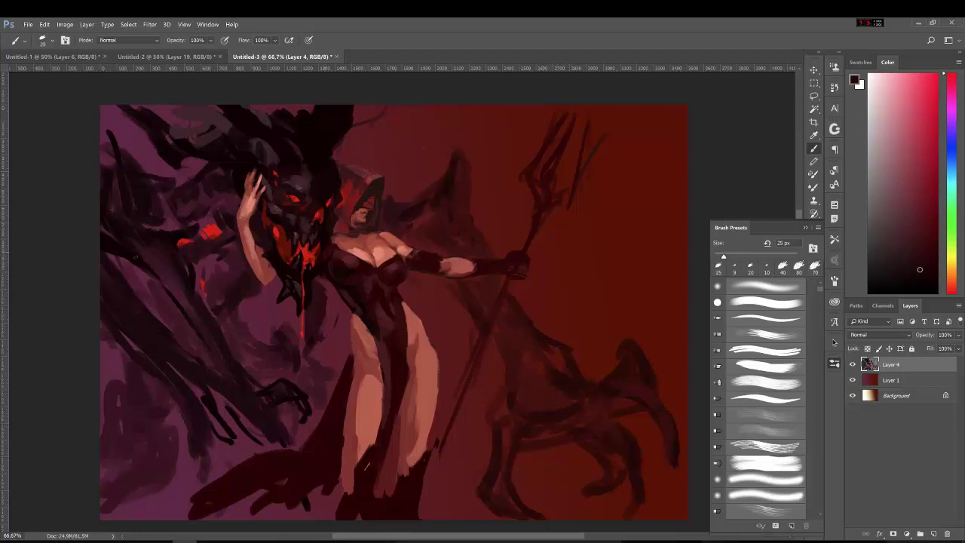
{"action": "left_click_drag", "start_coordinate": [143, 294], "coordinate": [223, 373]}
{"action": "left_click_drag", "start_coordinate": [155, 275], "coordinate": [200, 351]}
{"action": "left_click", "coordinate": [183, 293], "text": "alt"}
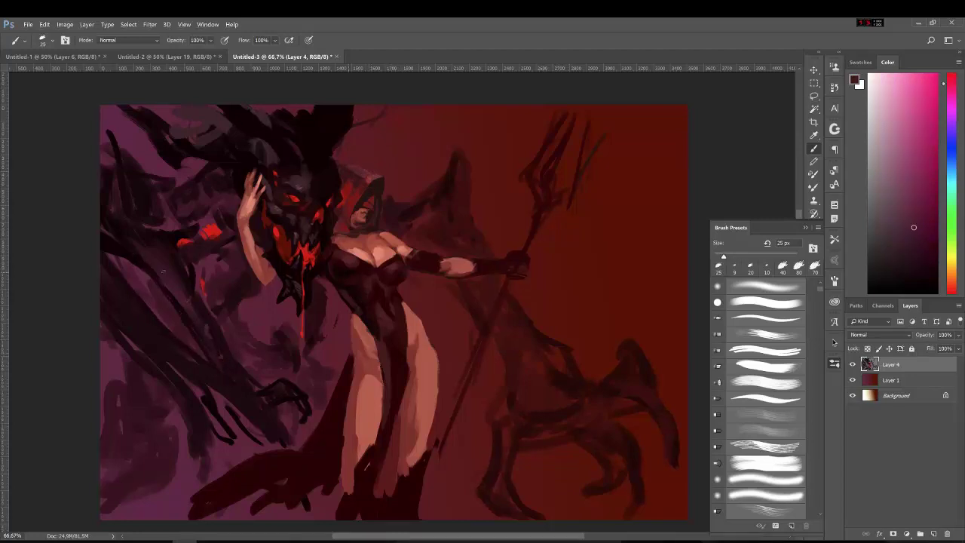
{"action": "left_click", "coordinate": [155, 331], "text": "alt"}
{"action": "key", "text": "bracketright"}
{"action": "key", "text": "bracketright"}
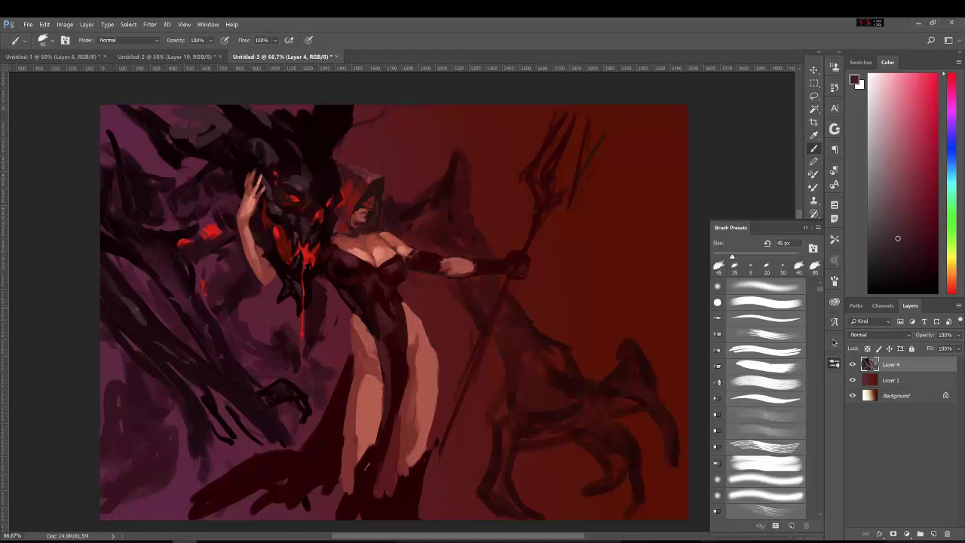
{"action": "left_click_drag", "start_coordinate": [155, 329], "coordinate": [200, 365]}
- Sample dark, red and salmon skin tones from the painting with the brush back at 25 px
{"action": "left_click", "coordinate": [271, 398], "text": "alt"}
{"action": "left_click", "coordinate": [272, 398], "text": "alt"}
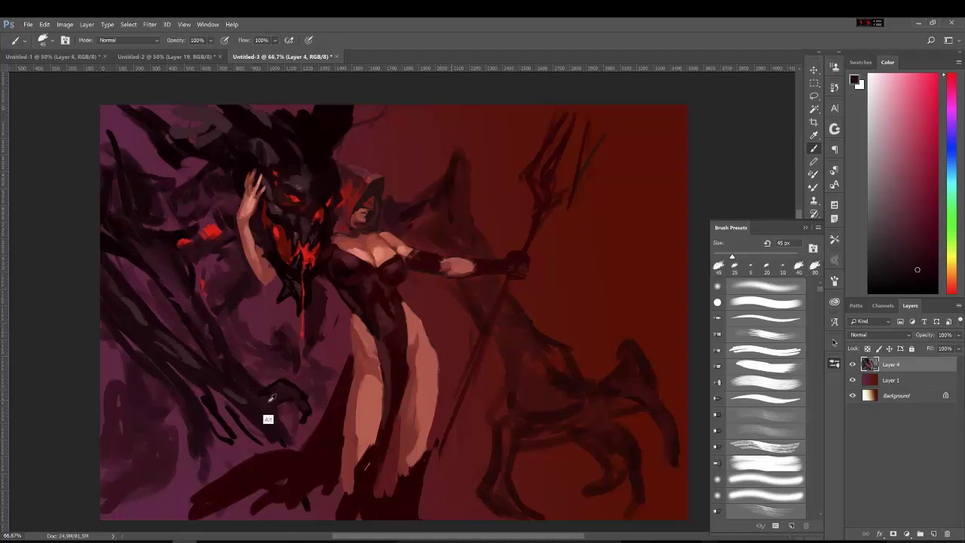
{"action": "left_click", "coordinate": [526, 395], "text": "alt"}
{"action": "left_click", "coordinate": [514, 437], "text": "alt"}
{"action": "left_click", "coordinate": [561, 431], "text": "alt"}
{"action": "left_click", "coordinate": [510, 258], "text": "alt"}
{"action": "key", "text": "bracketleft"}
{"action": "key", "text": "bracketleft"}
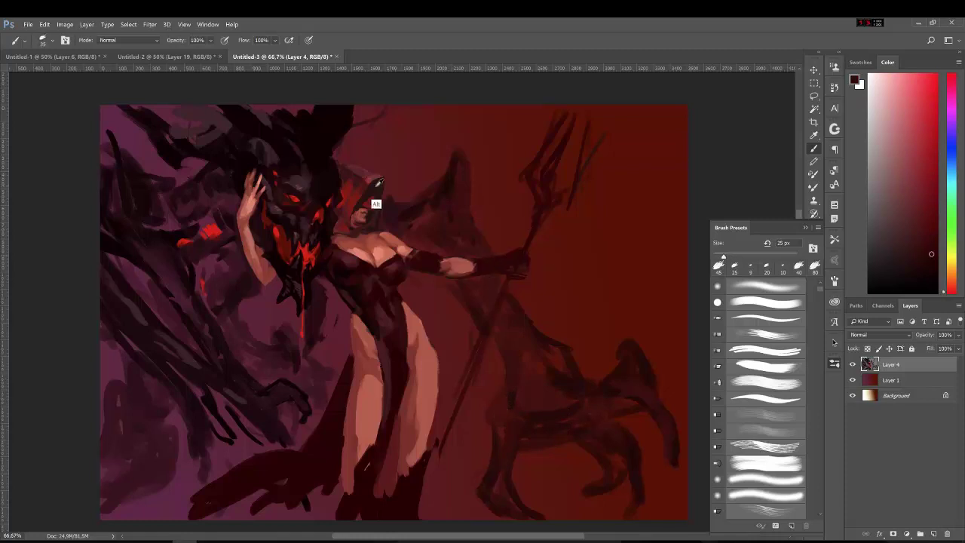
{"action": "left_click", "coordinate": [359, 216], "text": "alt"}
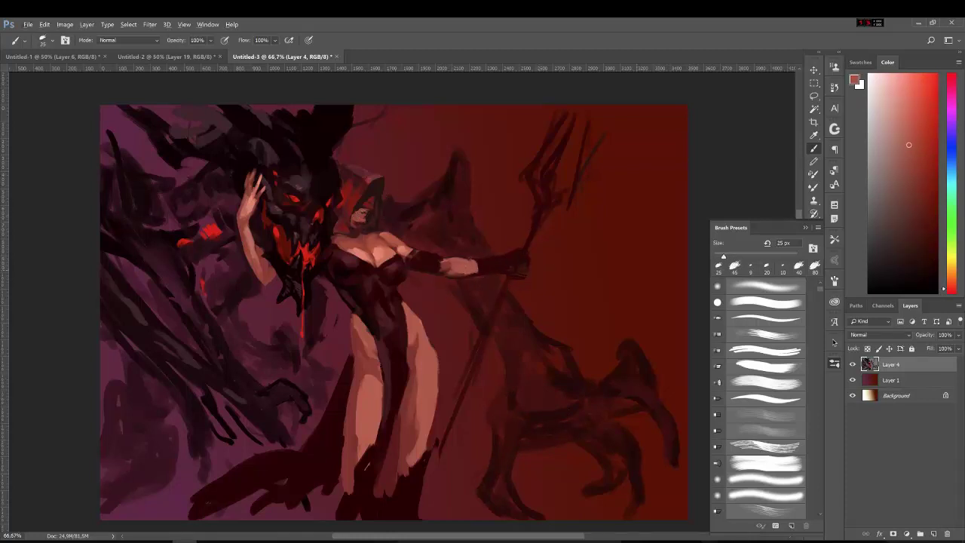
{"action": "left_click", "coordinate": [416, 342], "text": "alt"}
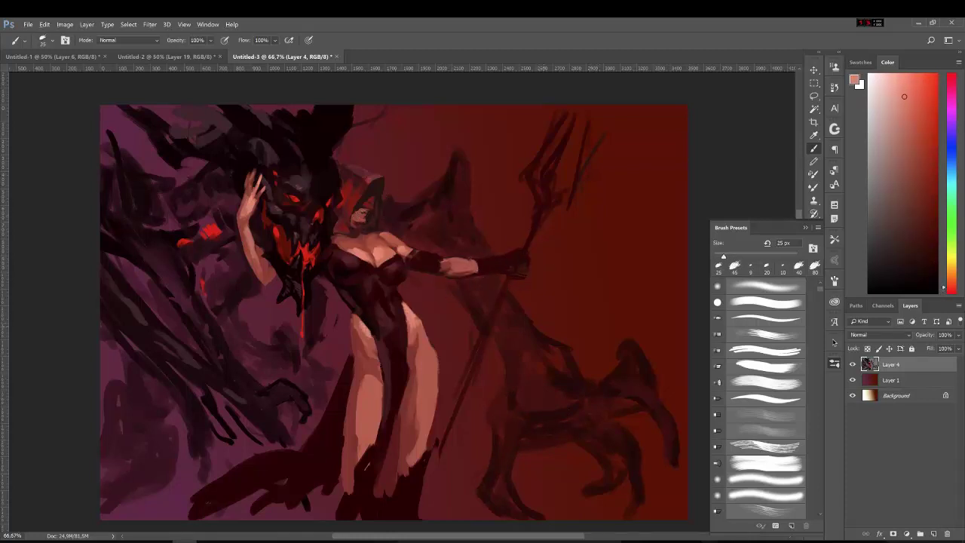
{"action": "left_click", "coordinate": [357, 339], "text": "alt"}
{"action": "left_click", "coordinate": [371, 361], "text": "alt"}
- Paint lighter and darker skin tones down the right thigh
{"action": "left_click_drag", "start_coordinate": [414, 337], "coordinate": [421, 389]}
{"action": "mouse_move", "coordinate": [428, 353]}
{"action": "left_mouse_down"}
{"action": "mouse_move", "coordinate": [434, 403]}
{"action": "mouse_move", "coordinate": [421, 388]}
{"action": "left_mouse_up"}
{"action": "left_click", "coordinate": [420, 364], "text": "alt"}
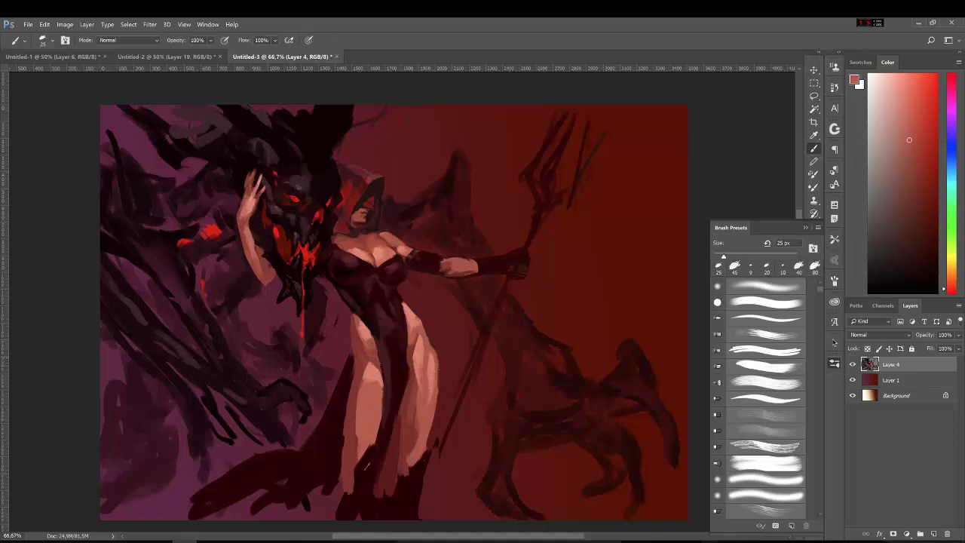
{"action": "mouse_move", "coordinate": [421, 334]}
{"action": "left_mouse_down"}
{"action": "mouse_move", "coordinate": [420, 391]}
{"action": "mouse_move", "coordinate": [433, 363]}
{"action": "mouse_move", "coordinate": [437, 395]}
{"action": "left_mouse_up"}
{"action": "left_click", "coordinate": [425, 347], "text": "alt"}
{"action": "left_click", "coordinate": [438, 369], "text": "alt"}
{"action": "left_click", "coordinate": [419, 354], "text": "alt"}
{"action": "left_click_drag", "start_coordinate": [418, 352], "coordinate": [419, 378]}
{"action": "left_click_drag", "start_coordinate": [420, 335], "coordinate": [427, 449]}
- Repaint the thigh and left leg with light and dark skin strokes
{"action": "left_click", "coordinate": [434, 398], "text": "alt"}
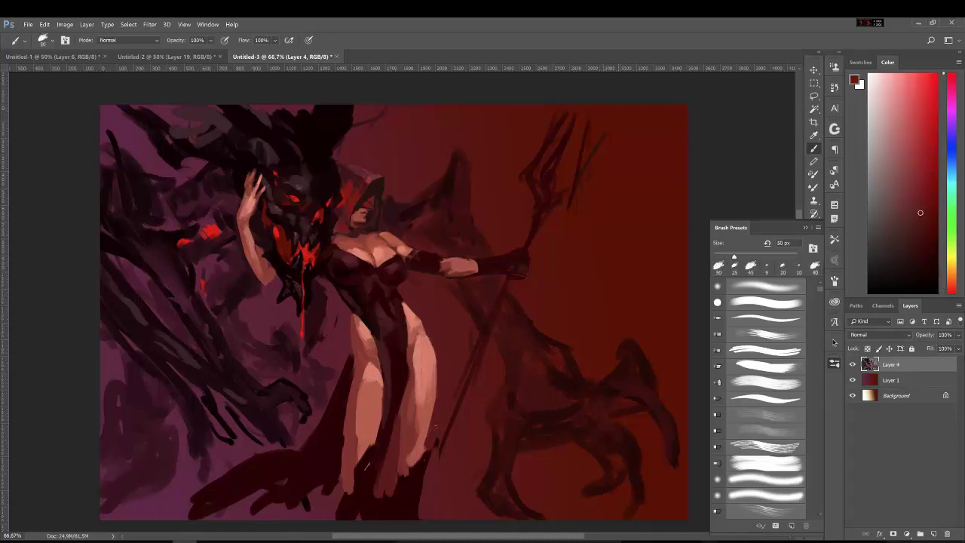
{"action": "left_click", "coordinate": [354, 383], "text": "alt"}
{"action": "mouse_move", "coordinate": [354, 382]}
{"action": "left_mouse_down"}
{"action": "mouse_move", "coordinate": [367, 466]}
{"action": "mouse_move", "coordinate": [373, 407]}
{"action": "left_mouse_up"}
{"action": "left_click", "coordinate": [365, 463], "text": "alt"}
{"action": "left_click_drag", "start_coordinate": [367, 442], "coordinate": [377, 370]}
{"action": "left_click", "coordinate": [367, 465], "text": "alt"}
{"action": "left_click", "coordinate": [377, 407], "text": "alt"}
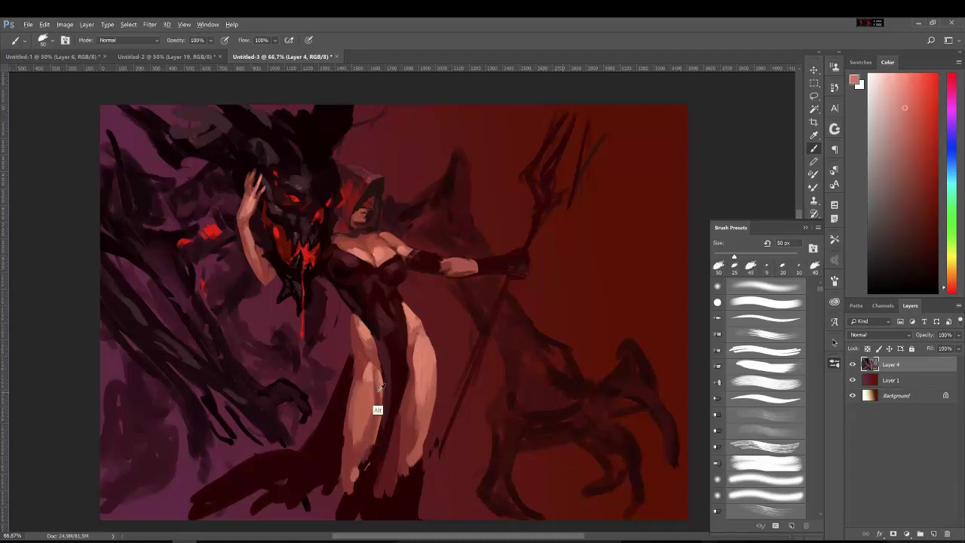
{"action": "left_click", "coordinate": [814, 188]}
{"action": "key", "text": "shift+b"}
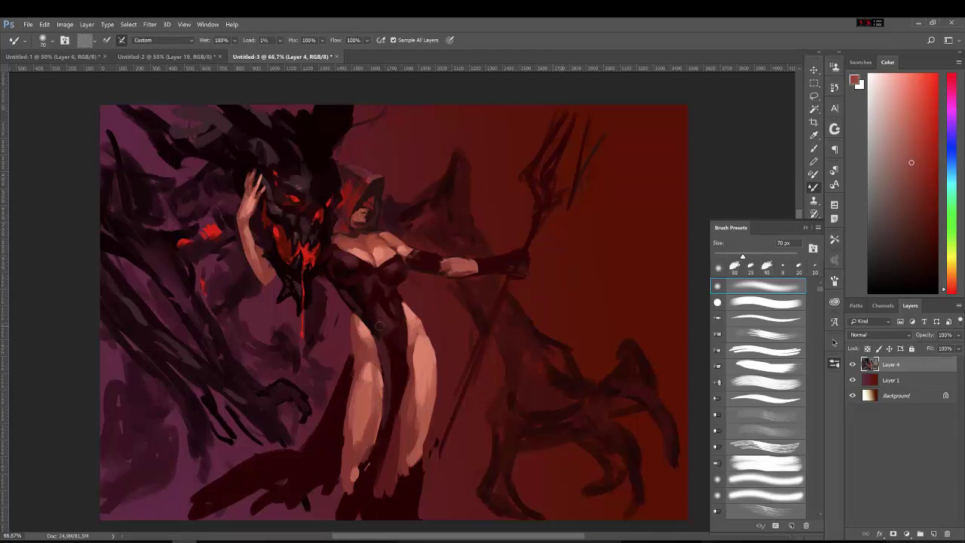
- Blend the upper left thigh, knee, shin and inner right thigh with the 175 px Mixer Brush
{"action": "left_click_drag", "start_coordinate": [369, 378], "coordinate": [360, 360]}
{"action": "mouse_move", "coordinate": [367, 407]}
{"action": "left_mouse_down"}
{"action": "mouse_move", "coordinate": [353, 377]}
{"action": "mouse_move", "coordinate": [373, 389]}
{"action": "mouse_move", "coordinate": [375, 379]}
{"action": "mouse_move", "coordinate": [359, 380]}
{"action": "left_mouse_up"}
{"action": "key", "text": "bracketright"}
{"action": "key", "text": "bracketright"}
{"action": "key", "text": "bracketright"}
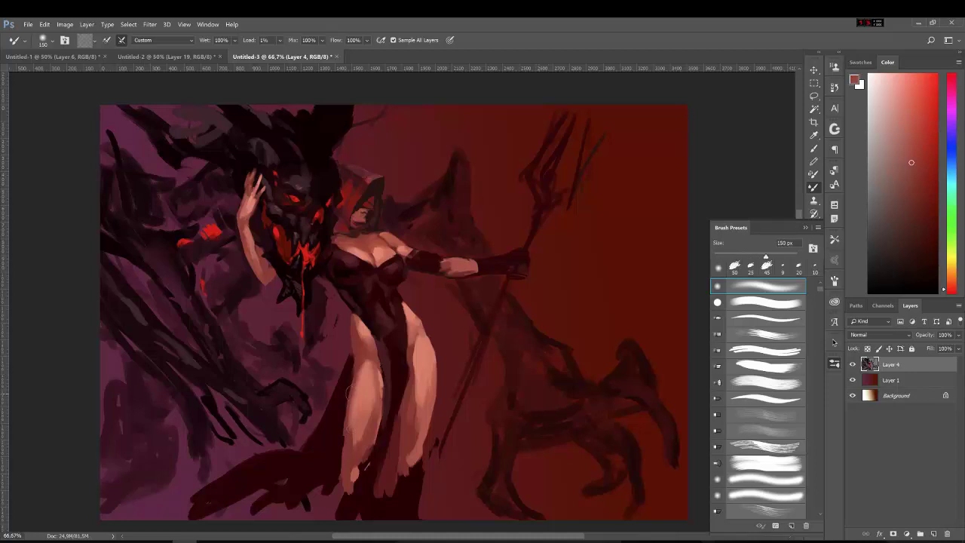
{"action": "left_click_drag", "start_coordinate": [355, 464], "coordinate": [362, 404]}
{"action": "left_click_drag", "start_coordinate": [367, 442], "coordinate": [360, 396]}
{"action": "left_click_drag", "start_coordinate": [355, 494], "coordinate": [359, 441]}
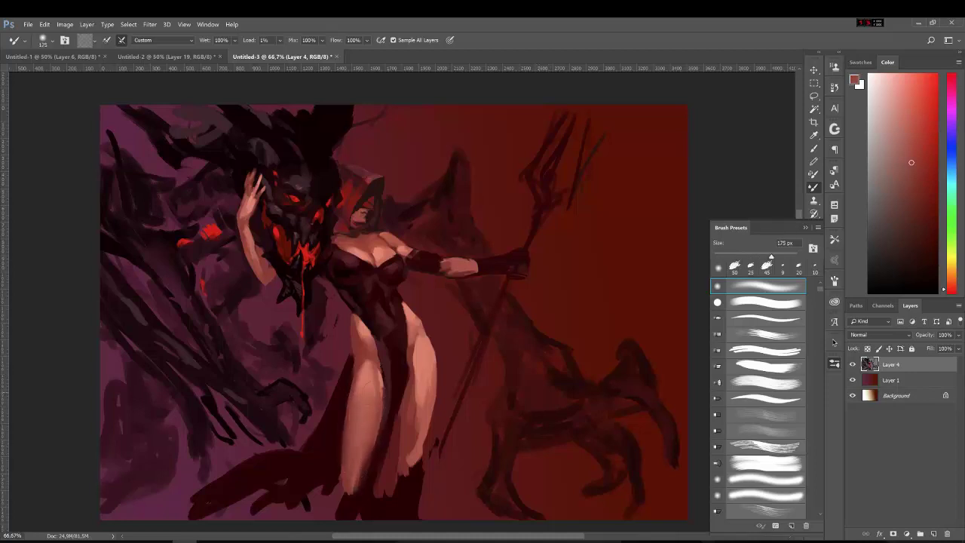
{"action": "left_click_drag", "start_coordinate": [383, 395], "coordinate": [381, 366]}
{"action": "mouse_move", "coordinate": [411, 467]}
{"action": "left_mouse_down"}
{"action": "mouse_move", "coordinate": [408, 413]}
{"action": "mouse_move", "coordinate": [419, 377]}
{"action": "left_mouse_up"}
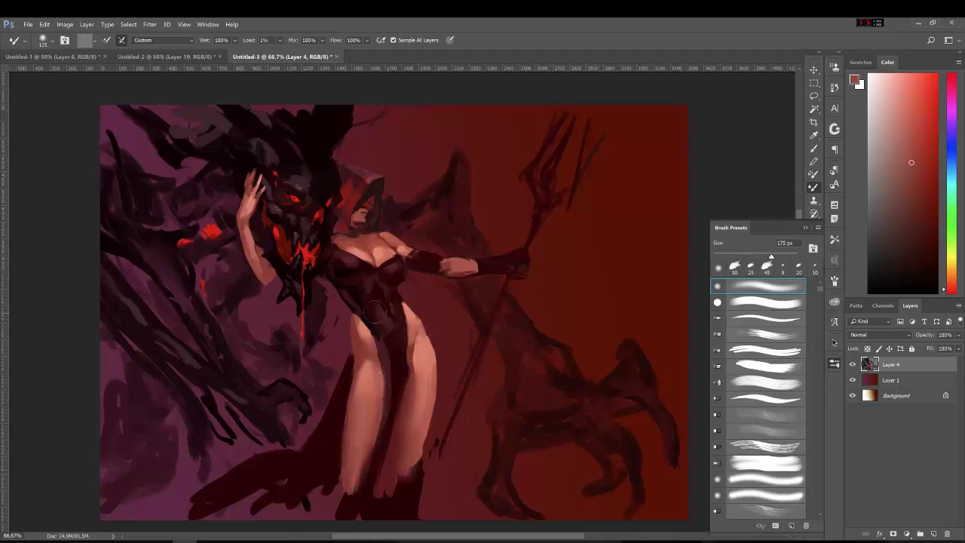
{"action": "key", "text": "bracketleft"}
{"action": "key", "text": "bracketleft"}
{"action": "key", "text": "bracketleft"}
{"action": "key", "text": "shift+b"}
{"action": "left_click", "coordinate": [374, 368], "text": "alt"}
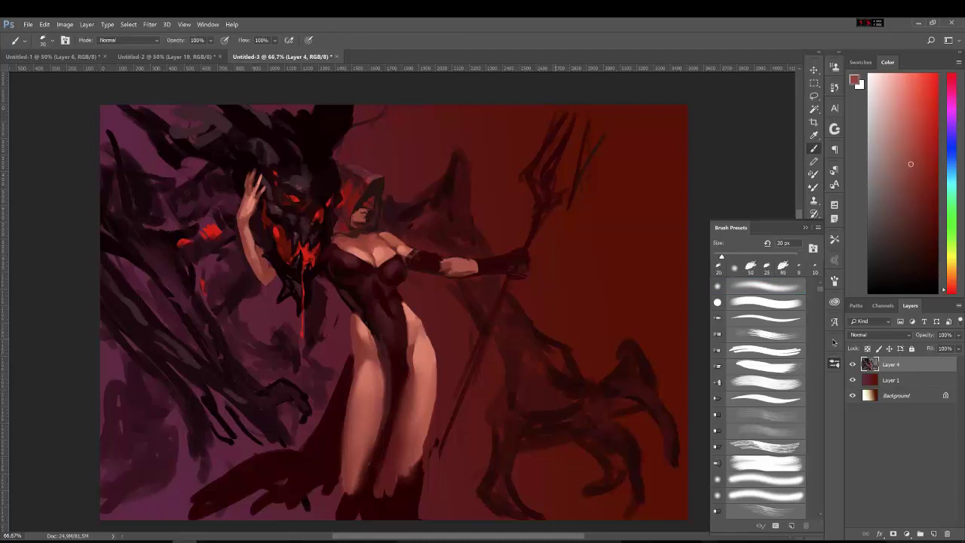
- Paint a dark red-purple shadow down the inner leg and a small light stroke on the body
{"action": "left_click", "coordinate": [373, 340], "text": "alt"}
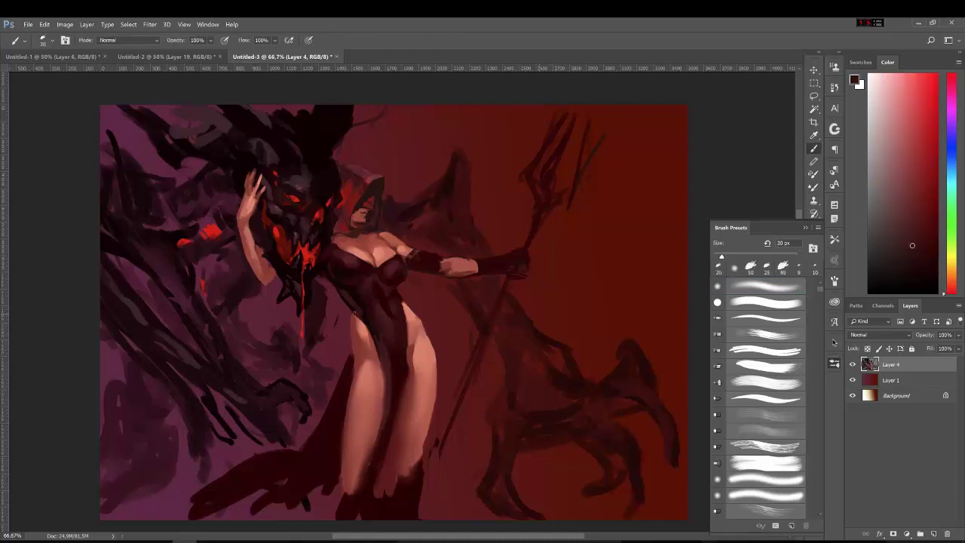
{"action": "left_click", "coordinate": [359, 329], "text": "alt"}
{"action": "left_click_drag", "start_coordinate": [383, 360], "coordinate": [383, 424]}
{"action": "left_click", "coordinate": [375, 331], "text": "alt"}
{"action": "left_click", "coordinate": [404, 361], "text": "alt"}
{"action": "left_click", "coordinate": [406, 286], "text": "alt"}
{"action": "left_click_drag", "start_coordinate": [337, 287], "coordinate": [346, 304]}
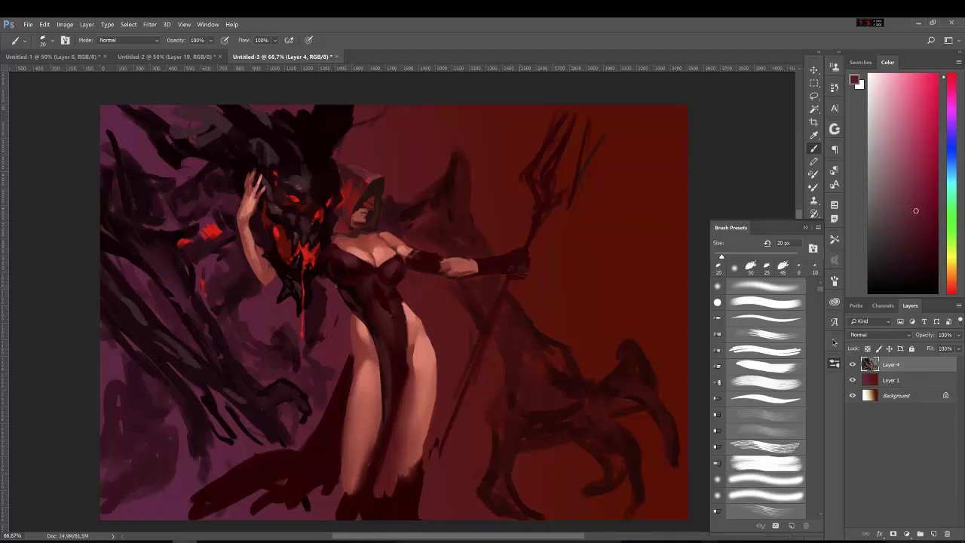
- Sample light skin pink and smooth the chin and neck shading with the 60 px Mixer Brush
{"action": "left_click", "coordinate": [337, 277], "text": "alt"}
{"action": "left_click", "coordinate": [918, 266]}
{"action": "left_click", "coordinate": [402, 304], "text": "alt"}
{"action": "left_click", "coordinate": [355, 328], "text": "alt"}
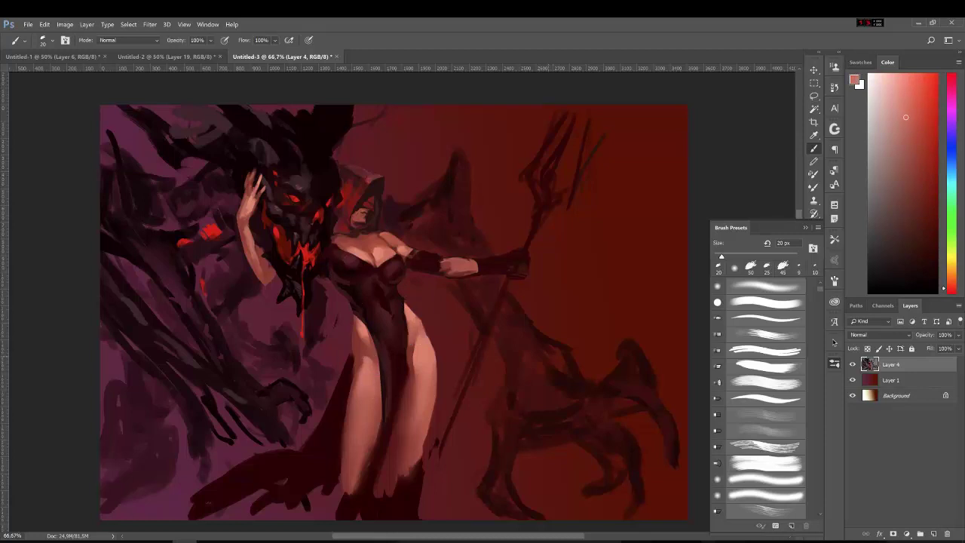
{"action": "key", "text": "shift+b"}
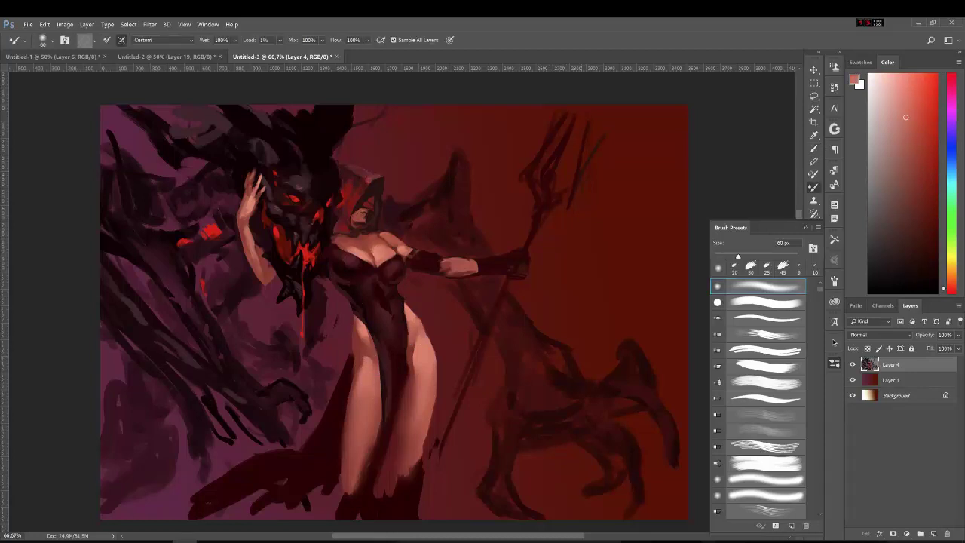
{"action": "left_click_drag", "start_coordinate": [340, 247], "coordinate": [349, 251]}
{"action": "key", "text": "shift+b"}
- Darken the lower leg and robe with very dark red strokes at 40 px
{"action": "left_click", "coordinate": [383, 452], "text": "alt"}
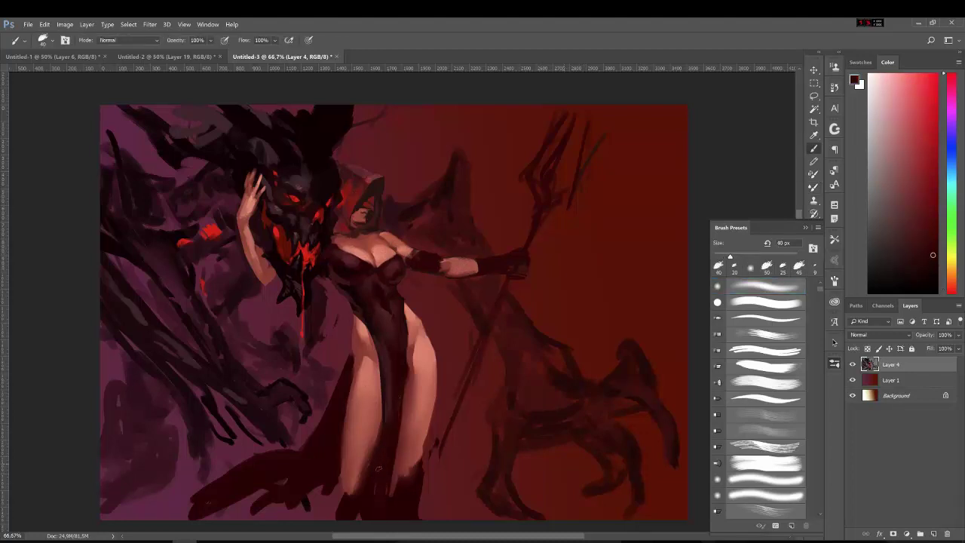
{"action": "left_click", "coordinate": [370, 430], "text": "alt"}
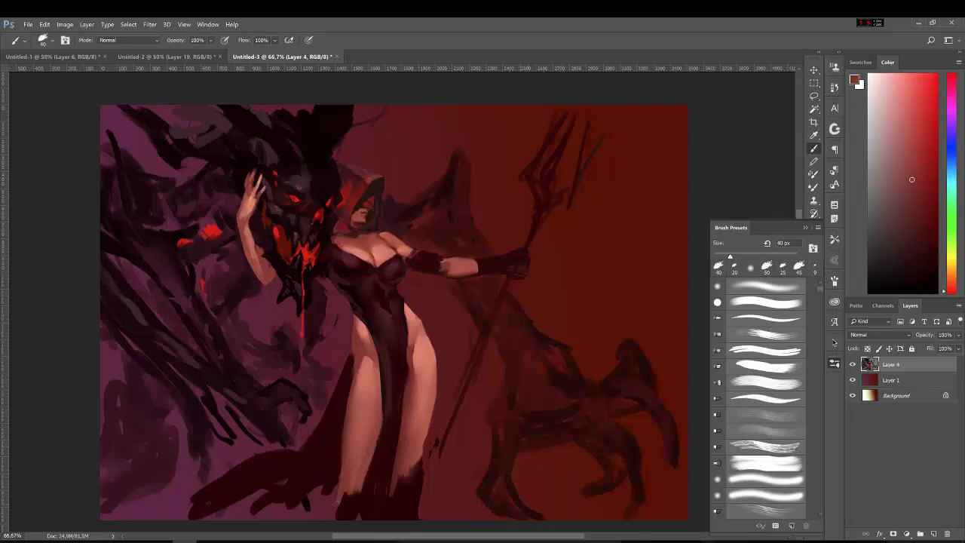
{"action": "left_click", "coordinate": [365, 413], "text": "alt"}
{"action": "left_click", "coordinate": [345, 499], "text": "alt"}
{"action": "left_click_drag", "start_coordinate": [343, 500], "coordinate": [366, 470]}
{"action": "left_click", "coordinate": [407, 469], "text": "alt"}
{"action": "left_click_drag", "start_coordinate": [442, 427], "coordinate": [410, 479]}
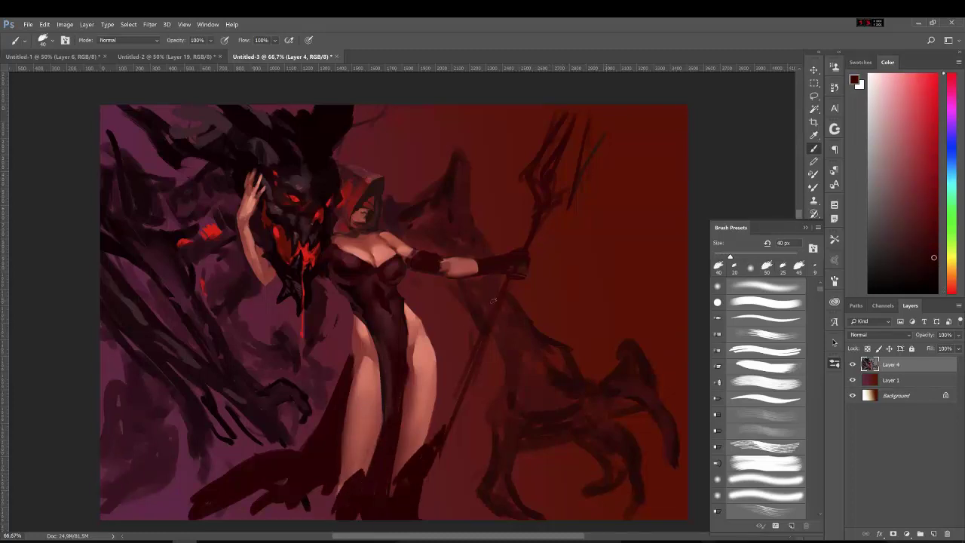
- Blend and repaint the right leg's edge with darker red strokes
{"action": "left_click", "coordinate": [467, 377], "text": "alt"}
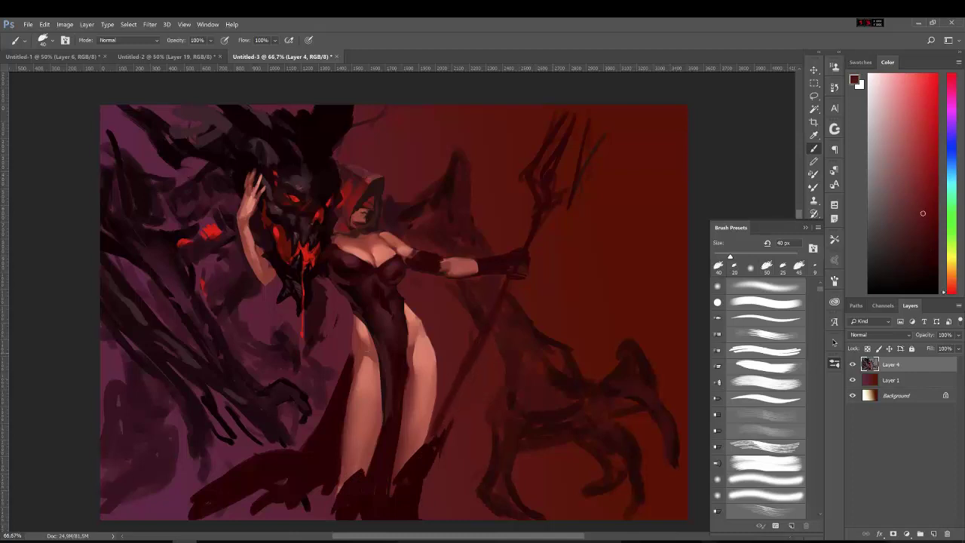
{"action": "left_click", "coordinate": [444, 343], "text": "alt"}
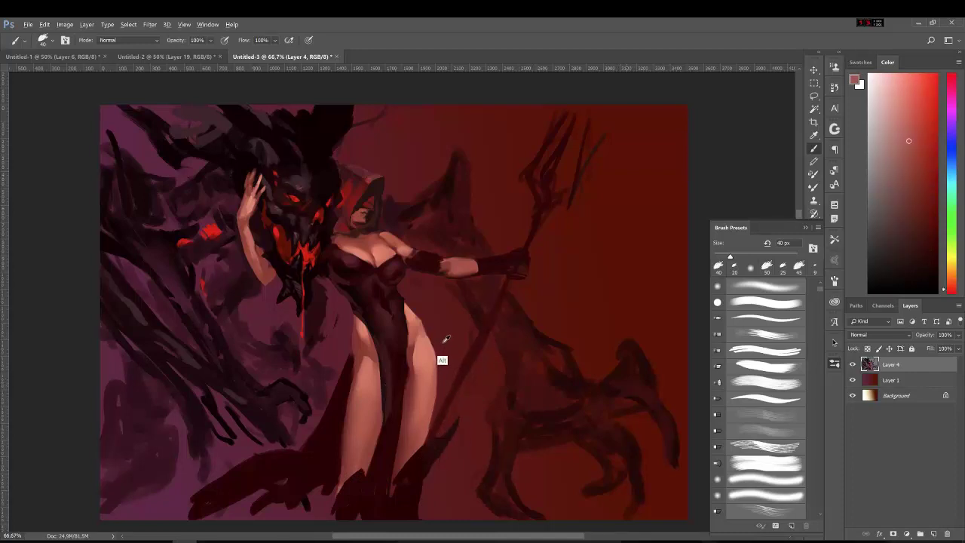
{"action": "left_click", "coordinate": [435, 361], "text": "alt"}
{"action": "key", "text": "shift+b"}
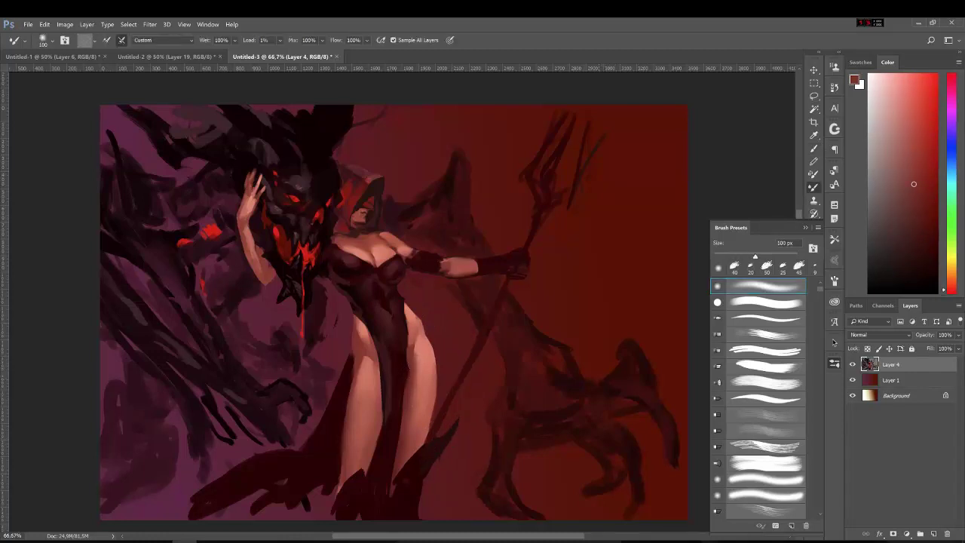
{"action": "left_click_drag", "start_coordinate": [411, 441], "coordinate": [411, 401]}
{"action": "key", "text": "shift+b"}
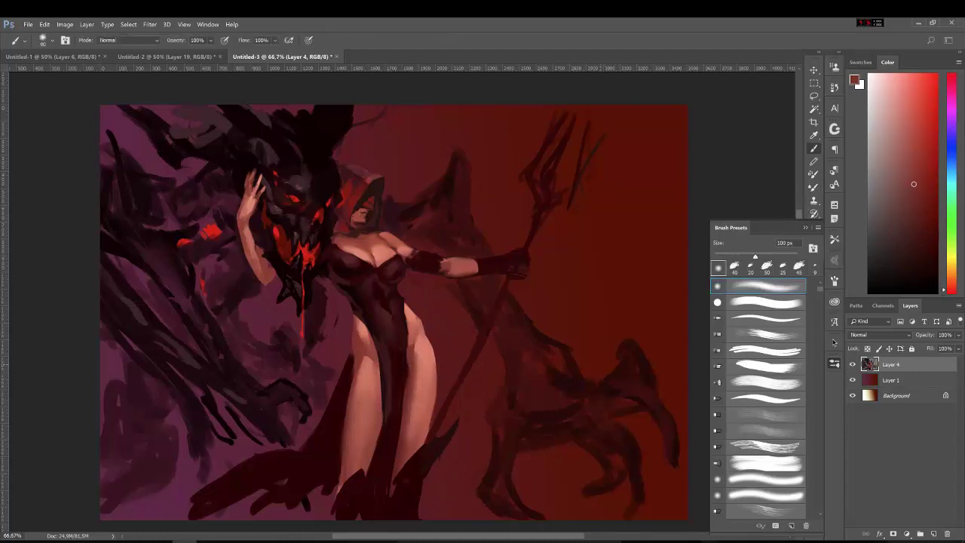
{"action": "left_click_drag", "start_coordinate": [410, 368], "coordinate": [412, 437]}
{"action": "key", "text": "]"}
{"action": "key", "text": "]"}
{"action": "key", "text": "]"}
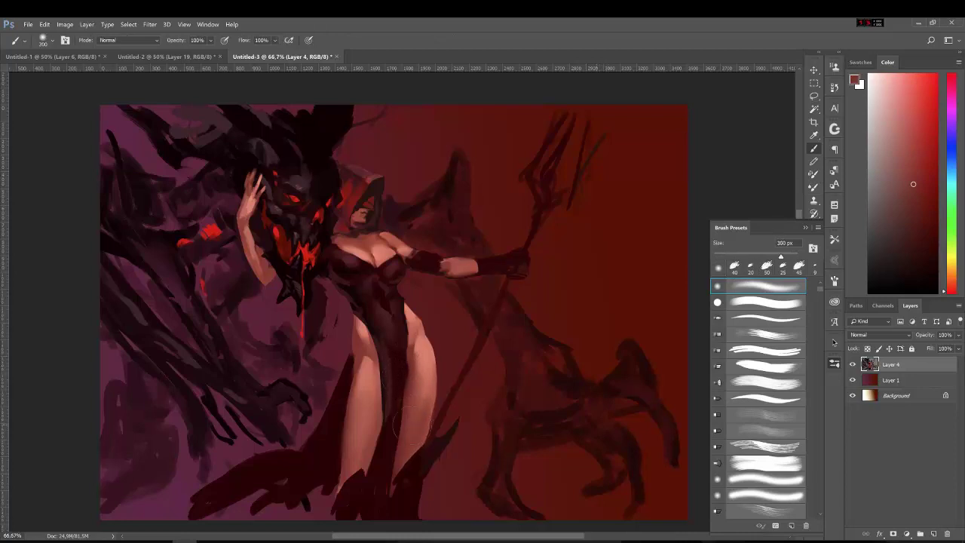
{"action": "left_click_drag", "start_coordinate": [423, 350], "coordinate": [425, 413]}
- Brighten the arm and outstretched hand with light pink using a 25 px brush
{"action": "left_click", "coordinate": [783, 265]}
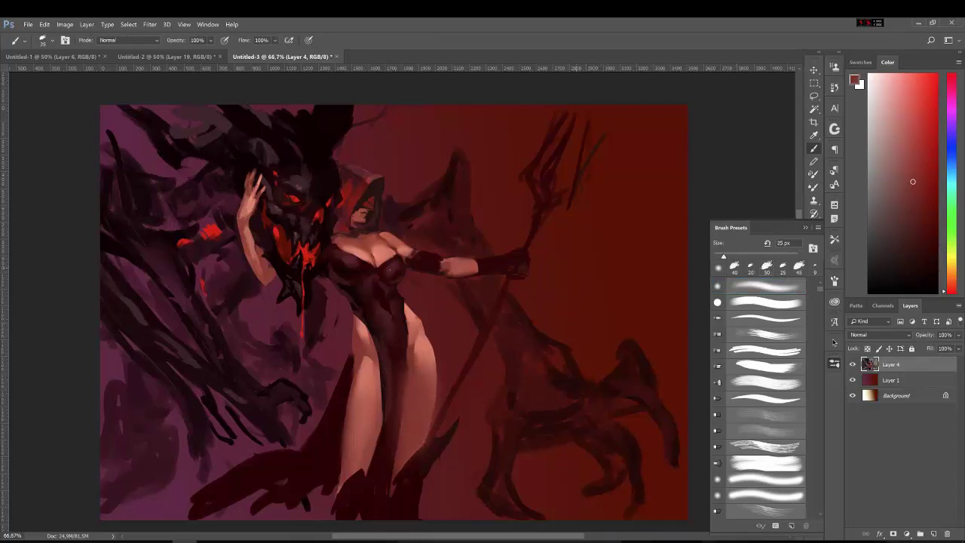
{"action": "left_click", "coordinate": [453, 262], "text": "alt"}
{"action": "mouse_move", "coordinate": [440, 260]}
{"action": "left_mouse_down"}
{"action": "mouse_move", "coordinate": [470, 259]}
{"action": "mouse_move", "coordinate": [462, 263]}
{"action": "left_mouse_up"}
{"action": "left_click", "coordinate": [468, 259], "text": "alt"}
{"action": "left_click", "coordinate": [457, 278], "text": "alt"}
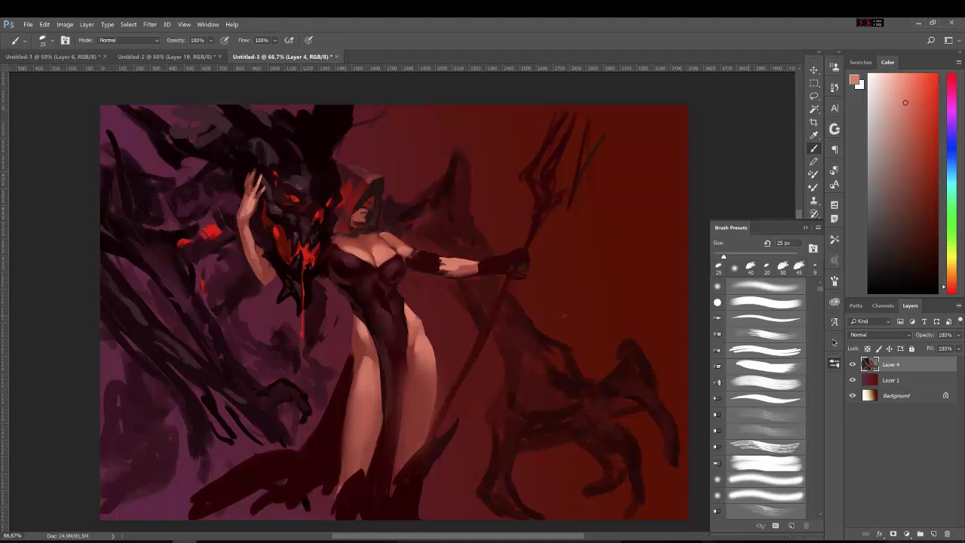
{"action": "key", "text": "shift+b"}
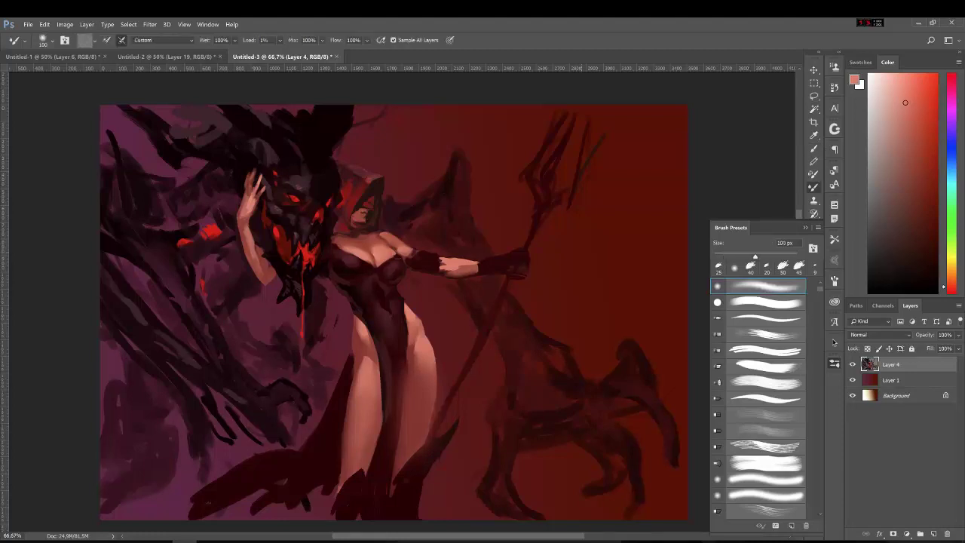
{"action": "key", "text": "shift+b"}
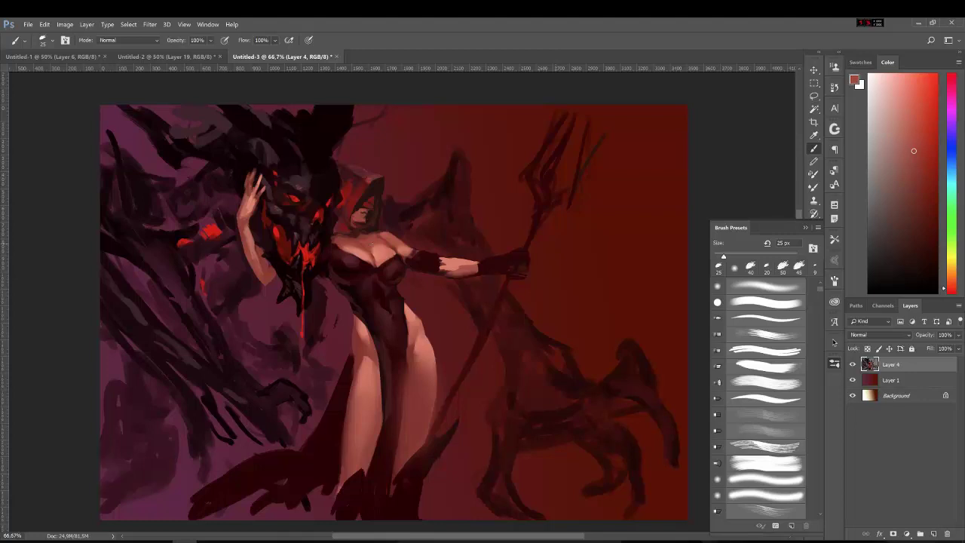
{"action": "left_click_drag", "start_coordinate": [914, 151], "coordinate": [905, 119]}
{"action": "left_click", "coordinate": [411, 252], "text": "alt"}
{"action": "left_click_drag", "start_coordinate": [459, 262], "coordinate": [477, 261]}
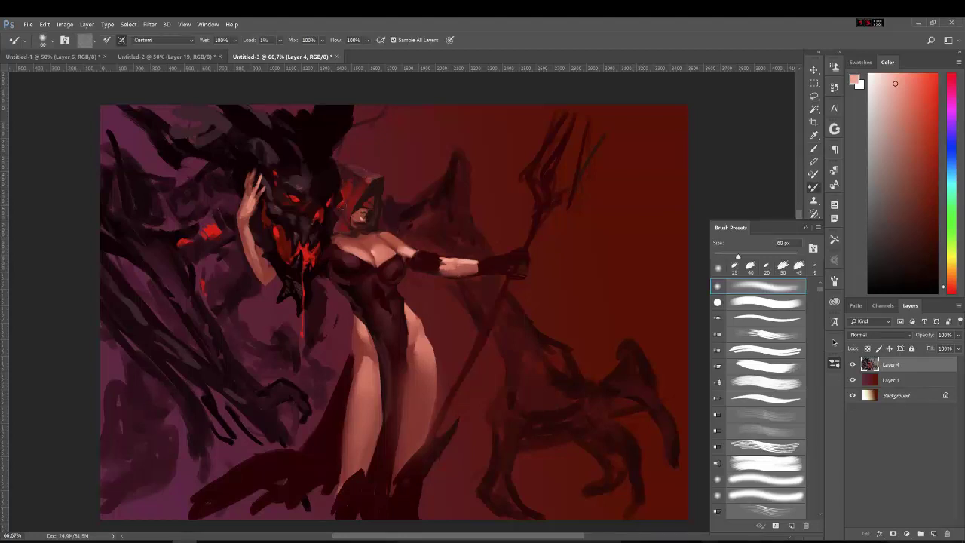
- Touch up the hooded face, then lasso the left edge and the area around the demon's arm
{"action": "left_click_drag", "start_coordinate": [345, 210], "coordinate": [367, 202]}
{"action": "left_click", "coordinate": [324, 192], "text": "alt"}
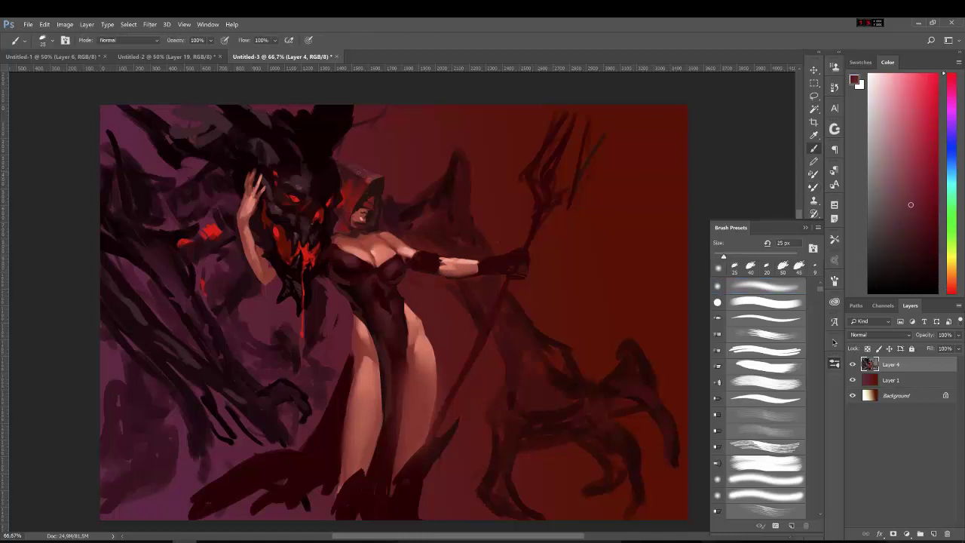
{"action": "left_click", "coordinate": [326, 188], "text": "alt"}
{"action": "key", "text": "bracketright"}
{"action": "key", "text": "bracketright"}
{"action": "key", "text": "bracketright"}
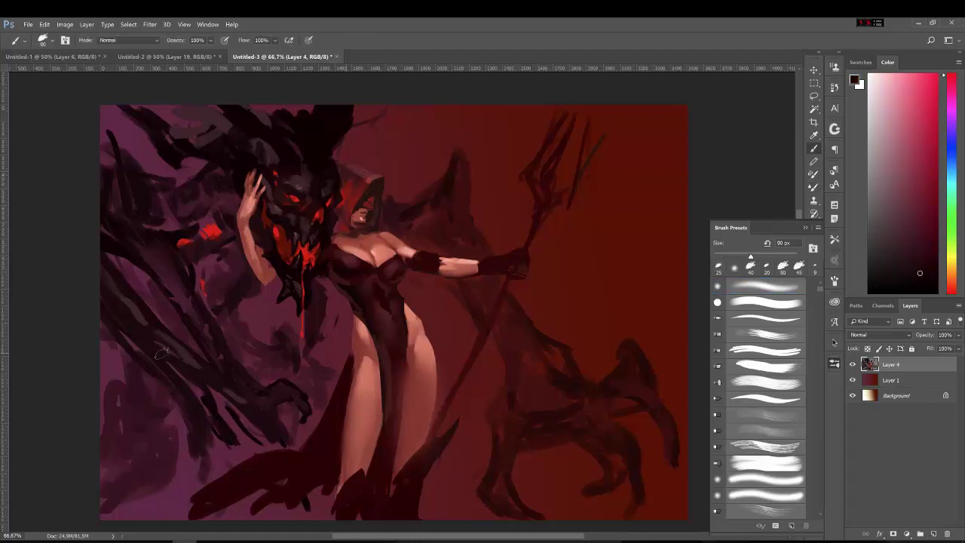
{"action": "key", "text": "l"}
{"action": "left_click_drag", "start_coordinate": [103, 330], "coordinate": [170, 519]}
{"action": "mouse_move", "coordinate": [235, 238]}
{"action": "left_mouse_down"}
{"action": "mouse_move", "coordinate": [325, 411]}
{"action": "mouse_move", "coordinate": [236, 243]}
{"action": "left_mouse_up"}
- Cut the lassoed area onto its own layer and apply a 7-pixel Gaussian Blur
{"action": "left_click", "coordinate": [45, 24]}
{"action": "left_click", "coordinate": [58, 81]}
{"action": "key", "text": "ctrl+v"}
{"action": "left_click", "coordinate": [150, 24]}
{"action": "left_click", "coordinate": [121, 170]}
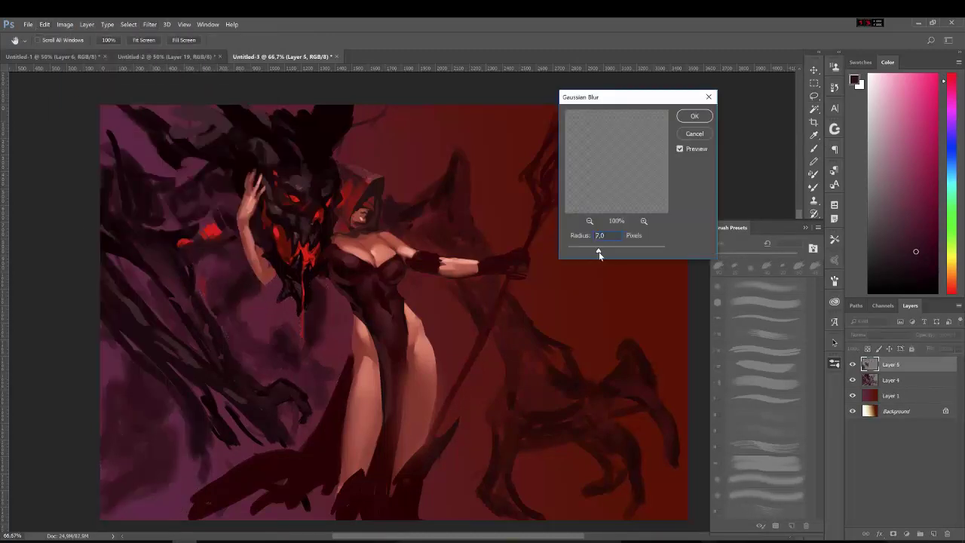
{"action": "left_click", "coordinate": [694, 116]}
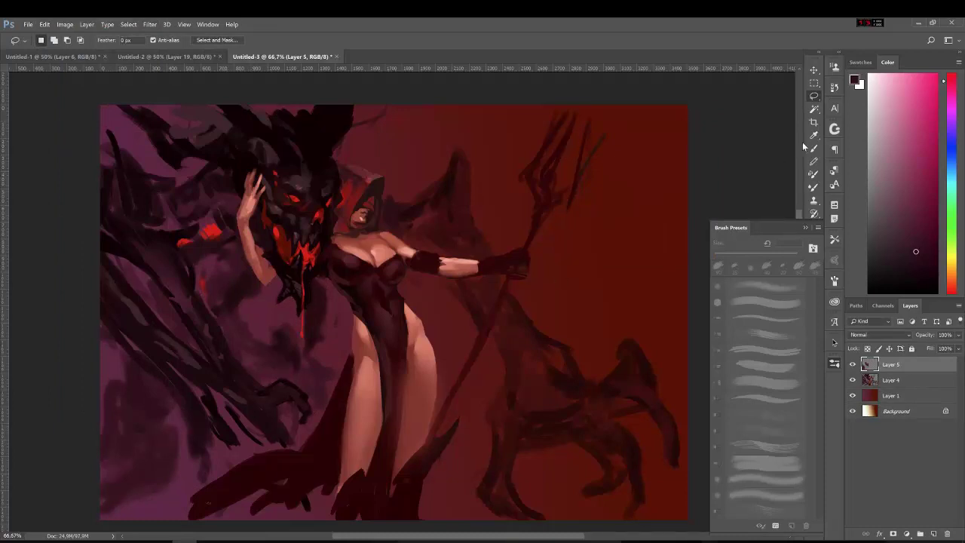
- On a new layer, paint dark strokes lower-left and darken the hood around the face at 35 px
{"action": "key", "text": "ctrl+shift+alt+n"}
{"action": "key", "text": "b"}
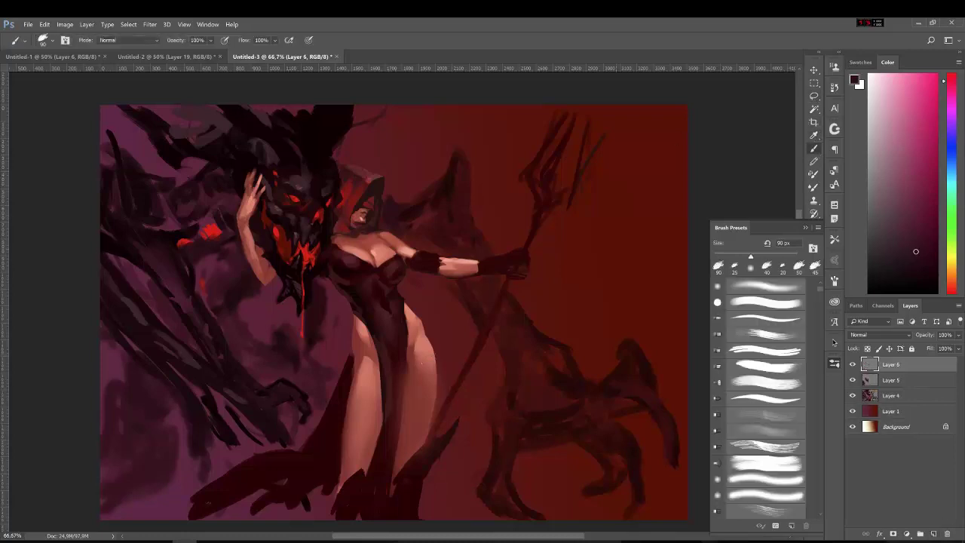
{"action": "mouse_move", "coordinate": [241, 392]}
{"action": "left_mouse_down"}
{"action": "mouse_move", "coordinate": [207, 449]}
{"action": "mouse_move", "coordinate": [254, 452]}
{"action": "left_mouse_up"}
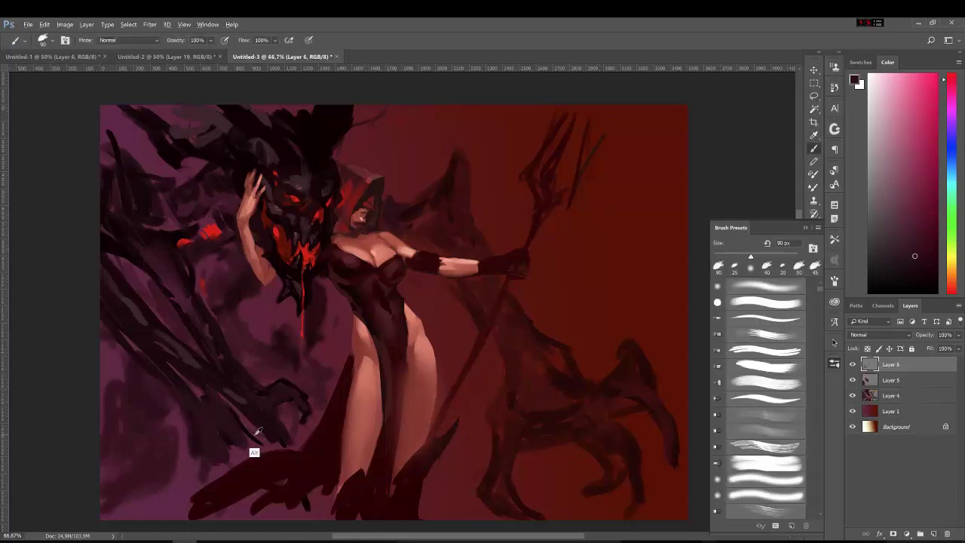
{"action": "left_click", "coordinate": [335, 318], "text": "alt"}
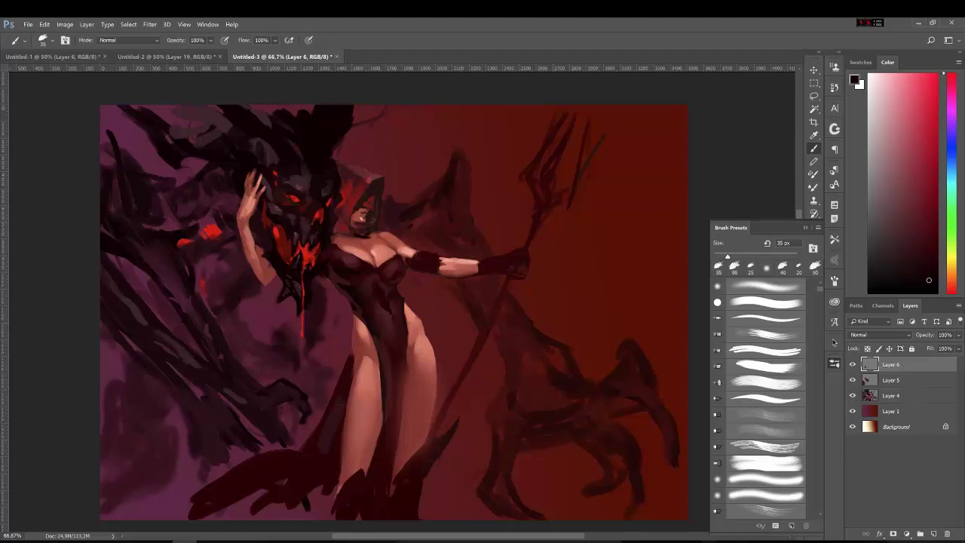
{"action": "left_click_drag", "start_coordinate": [373, 239], "coordinate": [353, 211]}
{"action": "left_click", "coordinate": [360, 215], "text": "alt"}
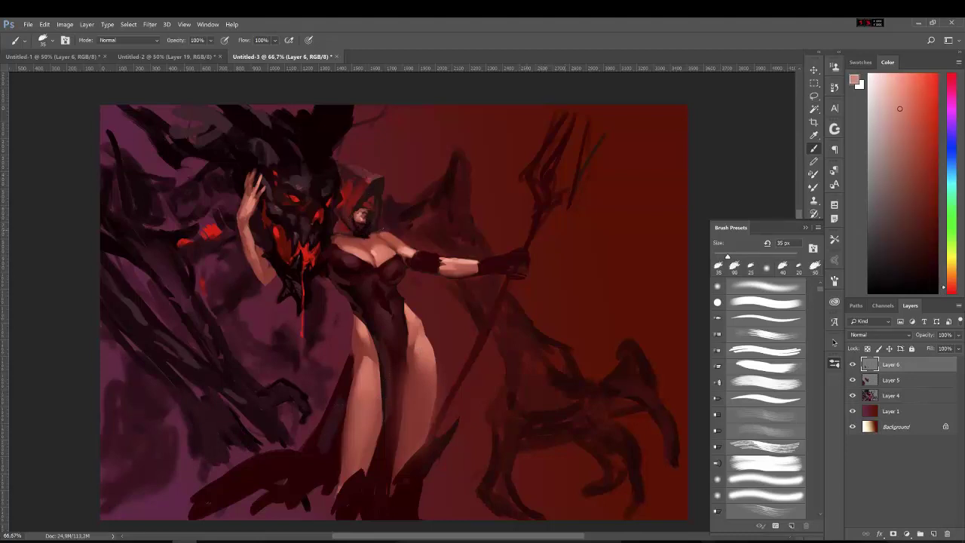
{"action": "left_click", "coordinate": [231, 343], "text": "alt"}
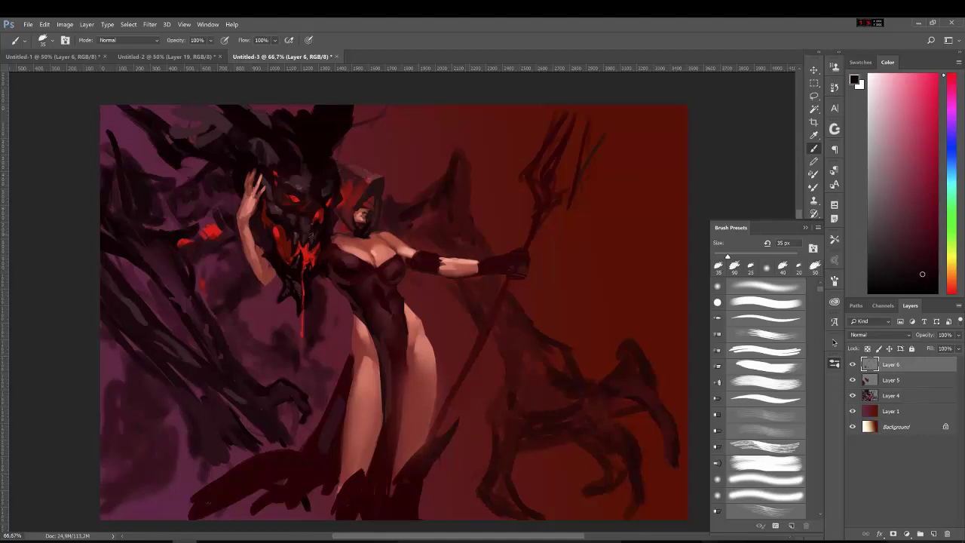
- Shrink the brush to 10 px and pick reds, dark brown and a light skin pink
{"action": "key", "text": "bracketleft"}
{"action": "key", "text": "bracketleft"}
{"action": "key", "text": "bracketleft"}
{"action": "left_click", "coordinate": [371, 274], "text": "alt"}
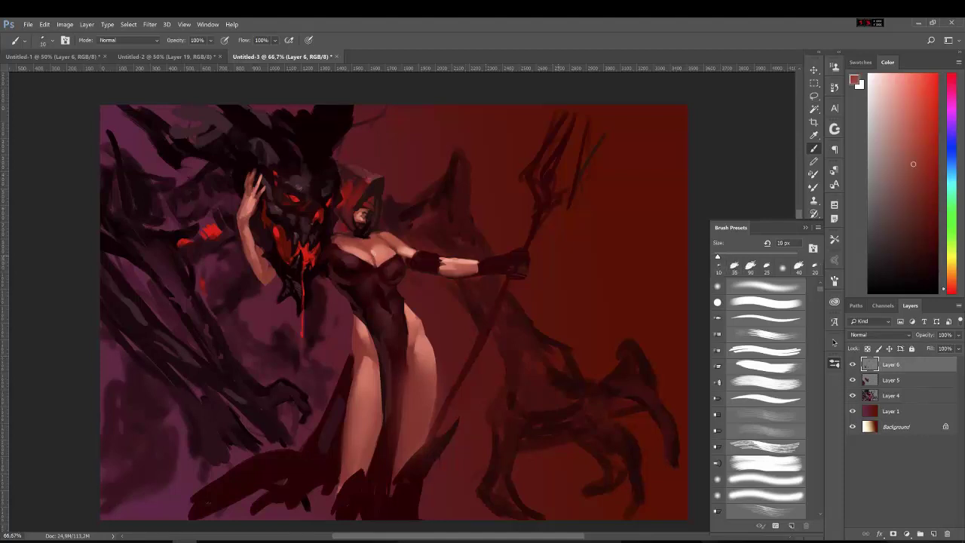
{"action": "left_click", "coordinate": [410, 263], "text": "alt"}
{"action": "left_click", "coordinate": [392, 260], "text": "alt"}
{"action": "left_click", "coordinate": [351, 236], "text": "alt"}
{"action": "left_click", "coordinate": [360, 219], "text": "alt"}
{"action": "left_click", "coordinate": [361, 218], "text": "alt"}
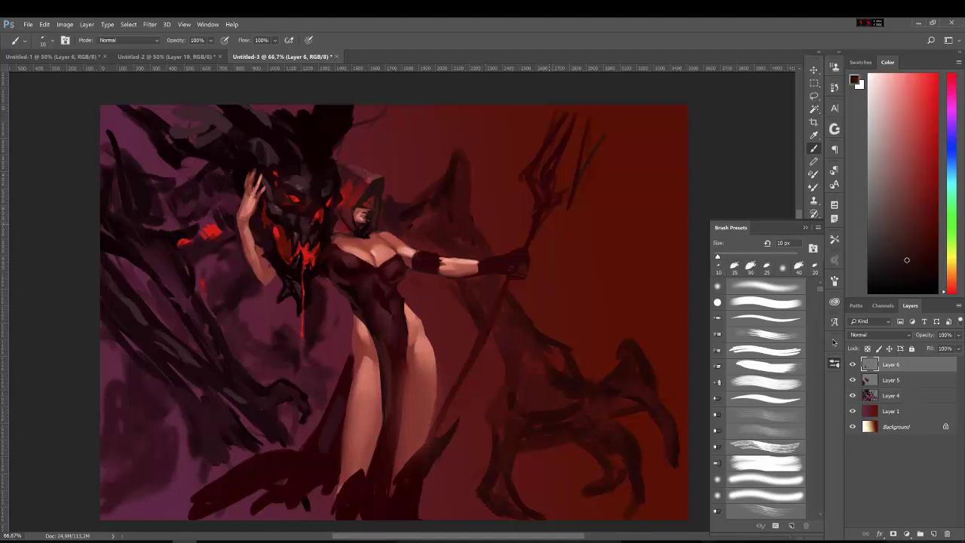
{"action": "left_click", "coordinate": [362, 237], "text": "alt"}
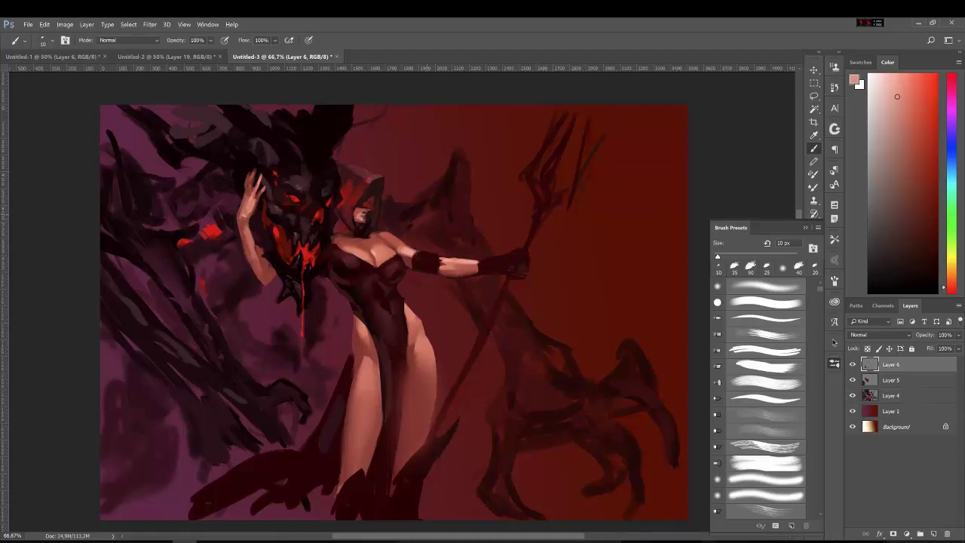
{"action": "left_click", "coordinate": [362, 237], "text": "alt"}
{"action": "left_click", "coordinate": [247, 209], "text": "alt"}
{"action": "left_click", "coordinate": [349, 236], "text": "alt"}
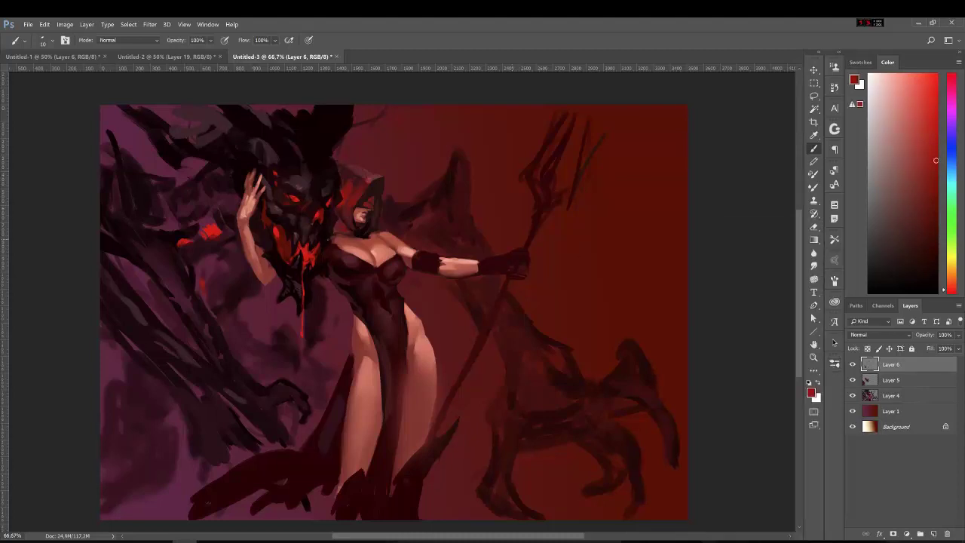
- Sample a range of reds, magentas and the wing colour, and enlarge the brush to 30
{"action": "left_click", "coordinate": [331, 240], "text": "alt"}
{"action": "left_click", "coordinate": [331, 240], "text": "alt"}
{"action": "left_click", "coordinate": [336, 244], "text": "alt"}
{"action": "key", "text": "bracketright"}
{"action": "key", "text": "bracketright"}
{"action": "left_click", "coordinate": [348, 254], "text": "alt"}
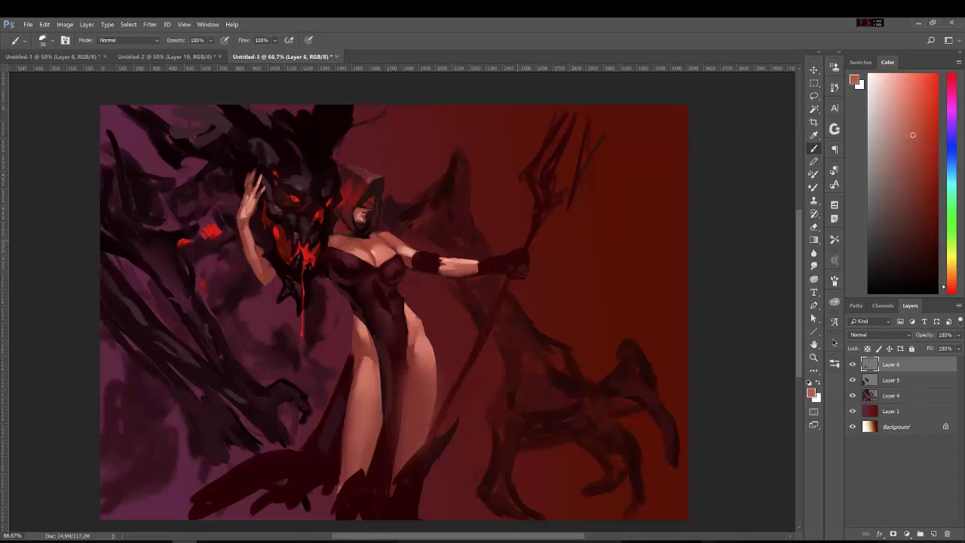
{"action": "left_click", "coordinate": [340, 243], "text": "alt"}
{"action": "left_click", "coordinate": [348, 241], "text": "alt"}
{"action": "left_click", "coordinate": [389, 214], "text": "alt"}
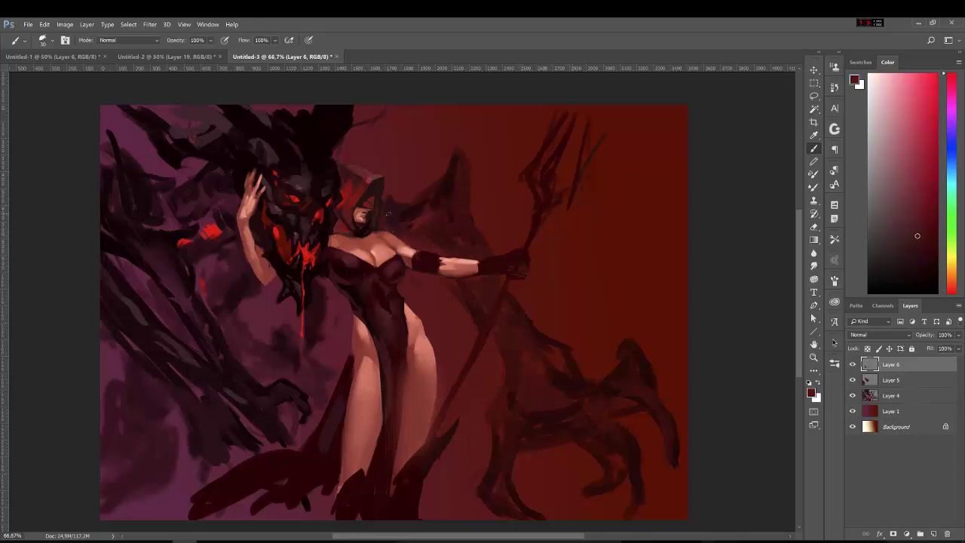
{"action": "left_click", "coordinate": [357, 192], "text": "alt"}
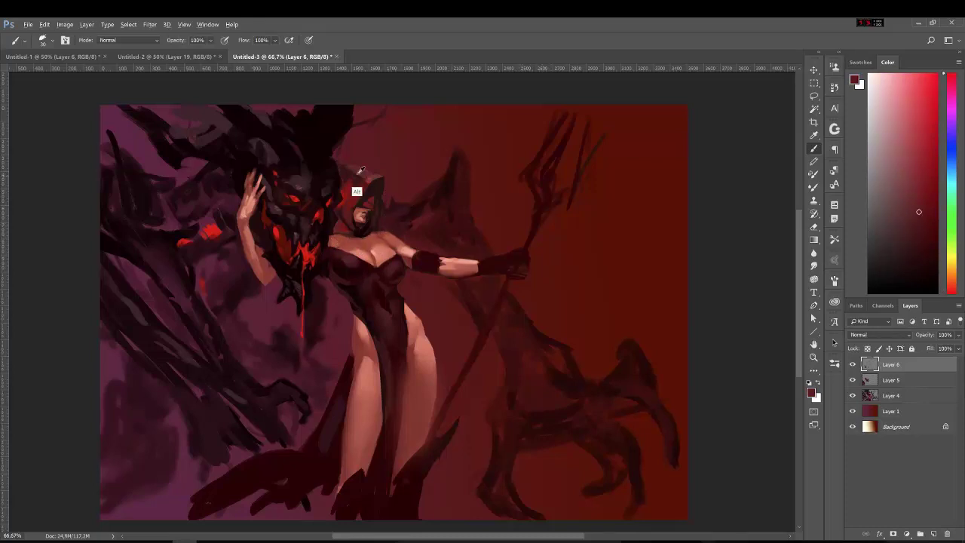
{"action": "left_click", "coordinate": [453, 155], "text": "alt"}
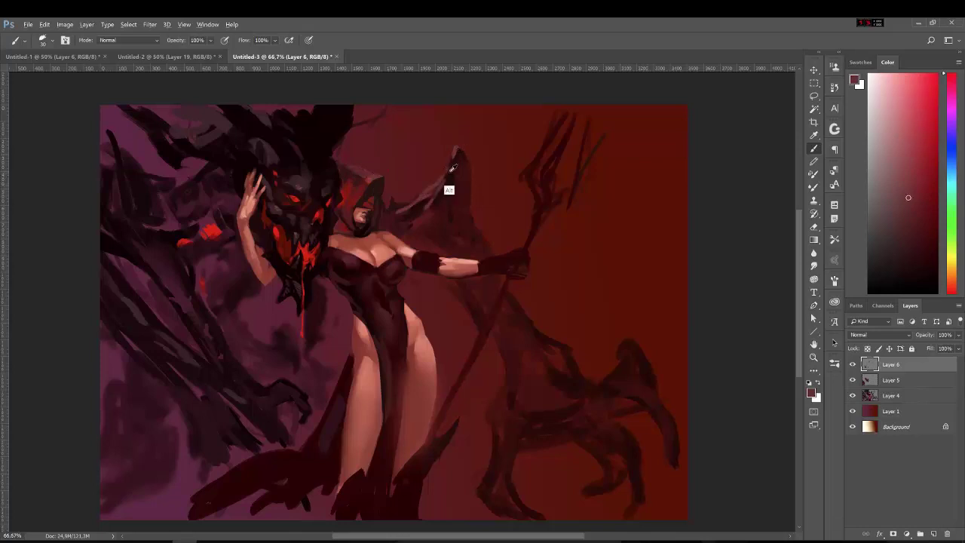
{"action": "left_click", "coordinate": [392, 203], "text": "alt"}
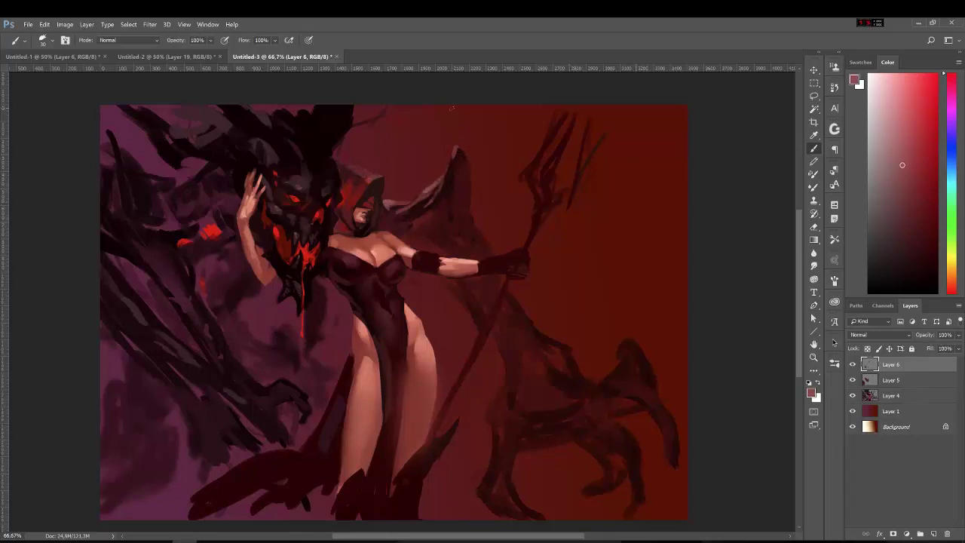
- Paint light strokes on the wing behind the hood with a 15–35 px brush
{"action": "key", "text": "bracketleft"}
{"action": "key", "text": "bracketleft"}
{"action": "key", "text": "bracketleft"}
{"action": "left_click", "coordinate": [461, 154], "text": "alt"}
{"action": "mouse_move", "coordinate": [457, 154]}
{"action": "left_mouse_down"}
{"action": "mouse_move", "coordinate": [467, 166]}
{"action": "mouse_move", "coordinate": [454, 200]}
{"action": "left_mouse_up"}
{"action": "key", "text": "bracketright"}
{"action": "key", "text": "bracketright"}
{"action": "left_click", "coordinate": [463, 178], "text": "alt"}
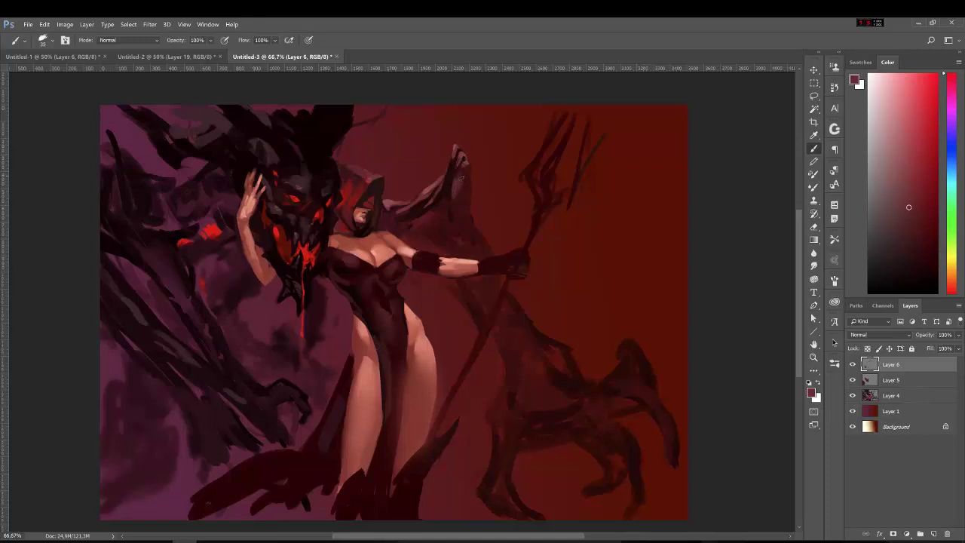
- Sample darker red and near-black from beside the hood, and enlarge the brush to 40
{"action": "left_click", "coordinate": [925, 212]}
{"action": "left_click", "coordinate": [461, 159], "text": "alt"}
{"action": "key", "text": "bracketleft"}
{"action": "key", "text": "bracketleft"}
{"action": "left_click", "coordinate": [392, 222], "text": "alt"}
{"action": "left_click", "coordinate": [357, 171], "text": "alt"}
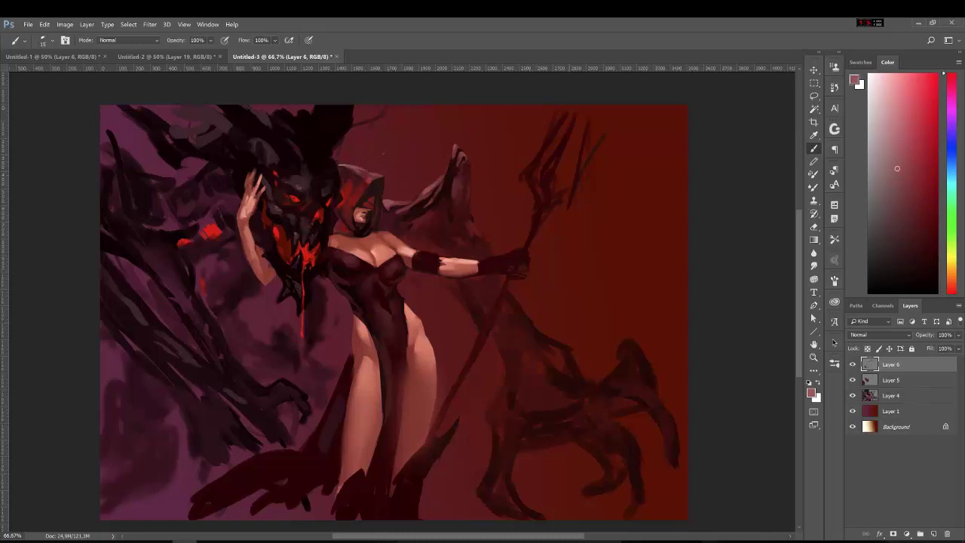
{"action": "left_click", "coordinate": [347, 169], "text": "alt"}
{"action": "key", "text": "bracketright"}
{"action": "key", "text": "bracketright"}
{"action": "key", "text": "bracketright"}
- Extend the demon's dark mass up and right toward the top edge
{"action": "left_click", "coordinate": [285, 143], "text": "alt"}
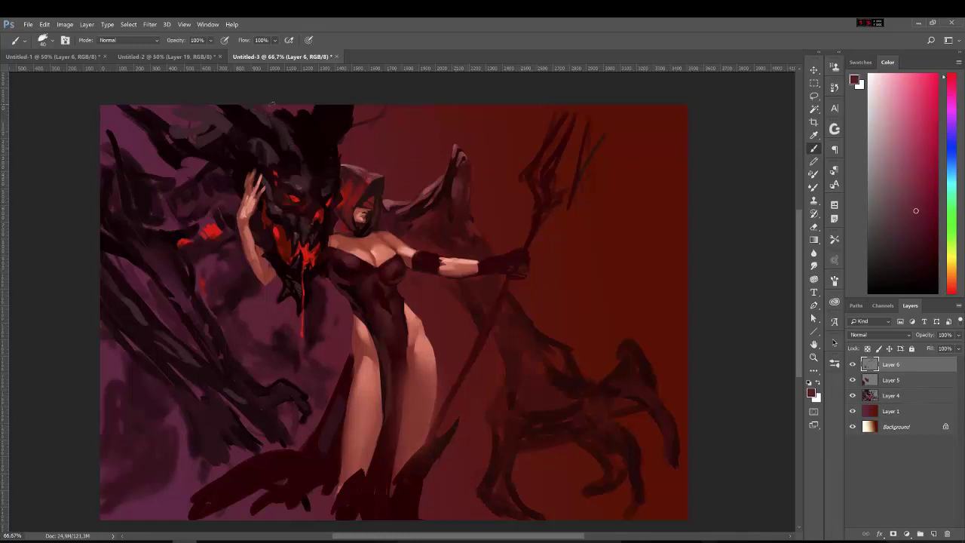
{"action": "left_click_drag", "start_coordinate": [279, 113], "coordinate": [317, 113]}
{"action": "left_click", "coordinate": [295, 119], "text": "alt"}
{"action": "mouse_move", "coordinate": [343, 154]}
{"action": "left_mouse_down"}
{"action": "mouse_move", "coordinate": [354, 109]}
{"action": "mouse_move", "coordinate": [383, 106]}
{"action": "left_mouse_up"}
{"action": "left_click", "coordinate": [304, 187], "text": "alt"}
{"action": "left_click", "coordinate": [300, 119], "text": "alt"}
{"action": "left_click_drag", "start_coordinate": [268, 109], "coordinate": [287, 125]}
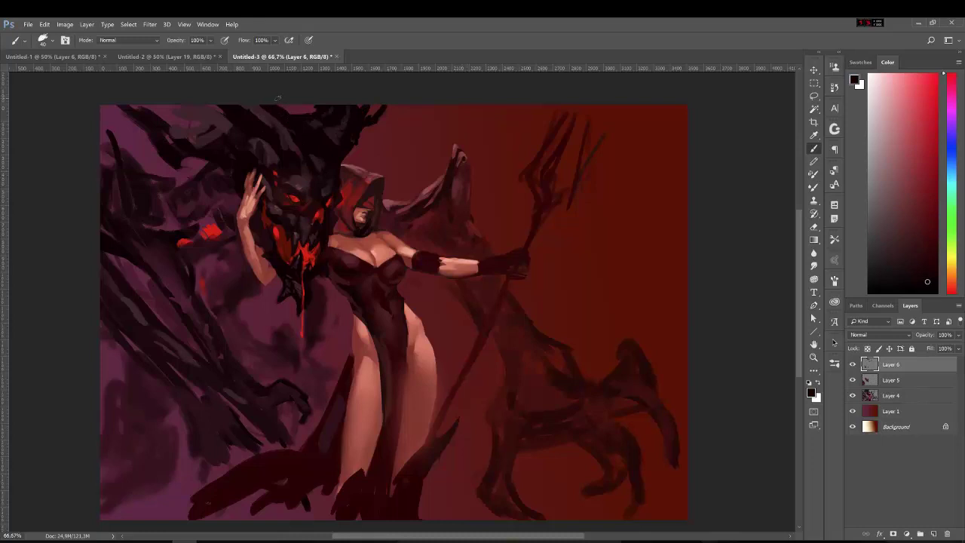
- Darken the figure's inner thigh and sample further dark reds
{"action": "left_click", "coordinate": [362, 298], "text": "alt"}
{"action": "mouse_move", "coordinate": [396, 367]}
{"action": "left_mouse_down"}
{"action": "mouse_move", "coordinate": [404, 426]}
{"action": "mouse_move", "coordinate": [390, 421]}
{"action": "left_mouse_up"}
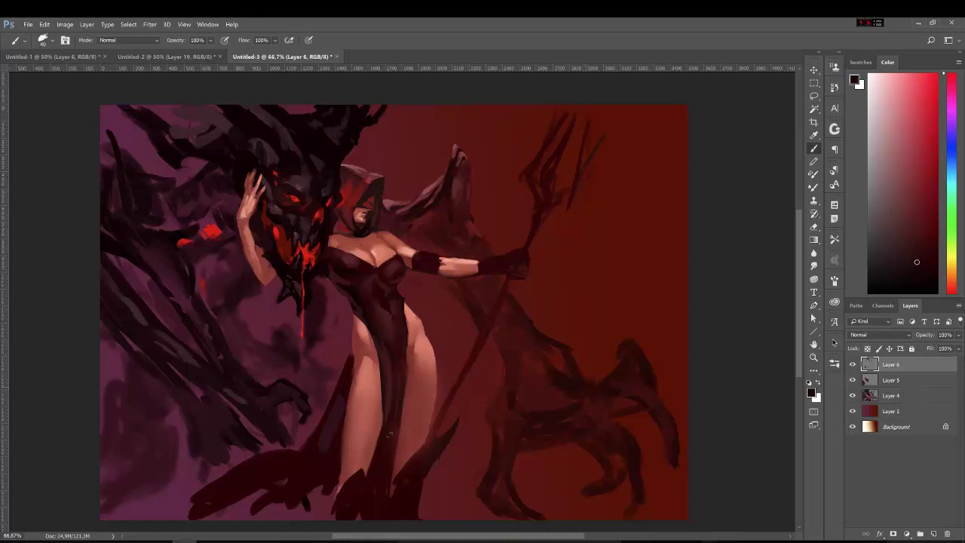
{"action": "left_click", "coordinate": [401, 378], "text": "alt"}
{"action": "left_click", "coordinate": [393, 310], "text": "alt"}
{"action": "left_click", "coordinate": [371, 281], "text": "alt"}
{"action": "key", "text": "shift+b"}
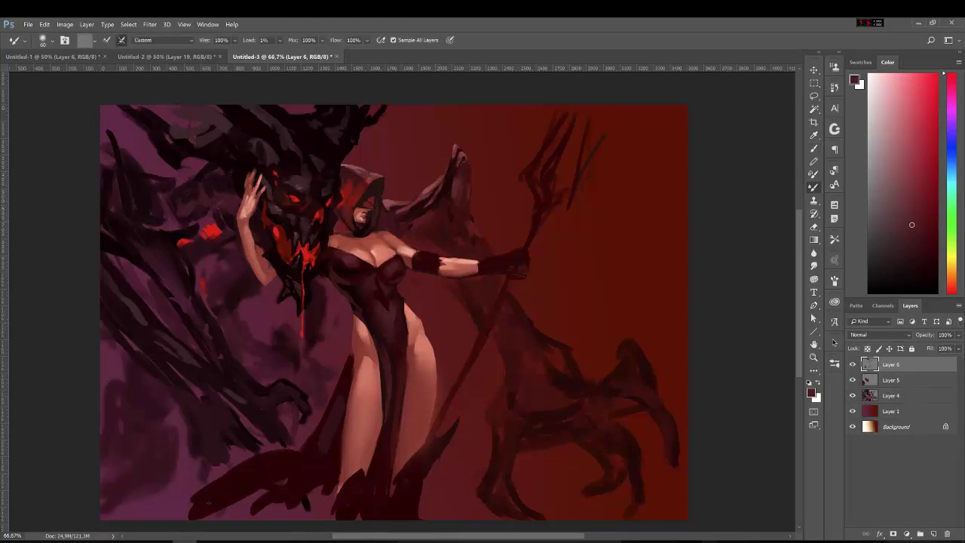
- Sample darker and dusty red tones from near the face
{"action": "key", "text": "shift+b"}
{"action": "left_click", "coordinate": [343, 230], "text": "alt"}
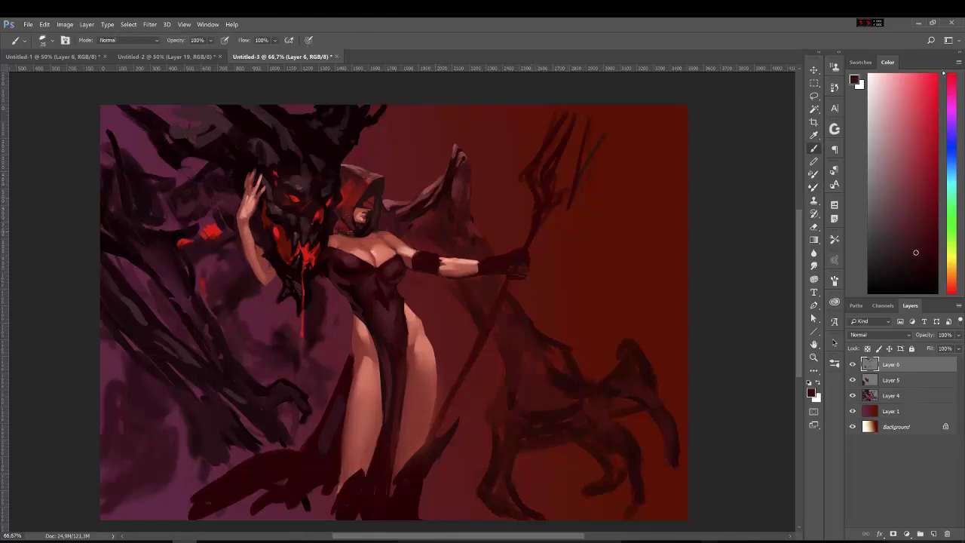
{"action": "left_click", "coordinate": [361, 226], "text": "alt"}
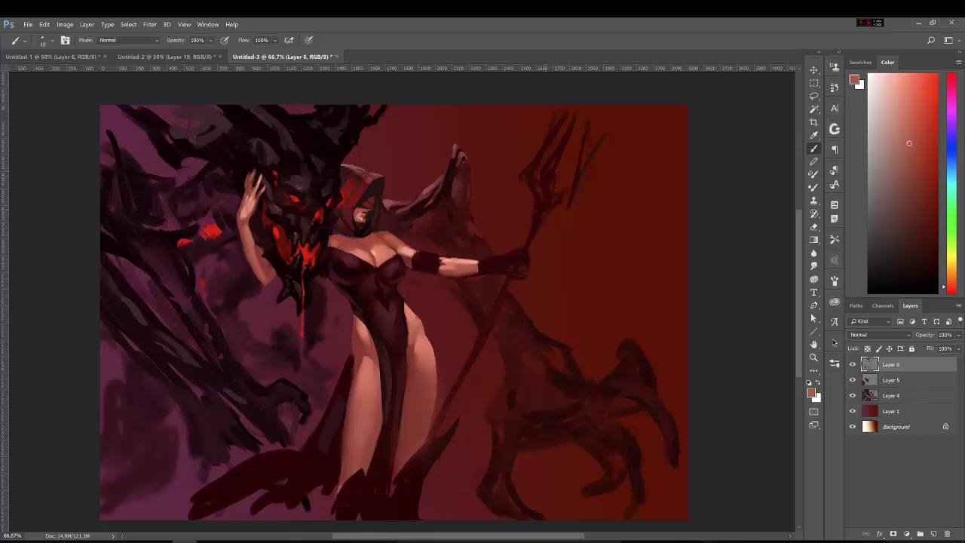
{"action": "left_click", "coordinate": [362, 227], "text": "alt"}
{"action": "left_click", "coordinate": [361, 227], "text": "alt"}
{"action": "left_click", "coordinate": [362, 227], "text": "alt"}
- Pick salmon skin tones and blend-brighten the hand and forearm with the Mixer Brush
{"action": "left_click", "coordinate": [363, 229], "text": "alt"}
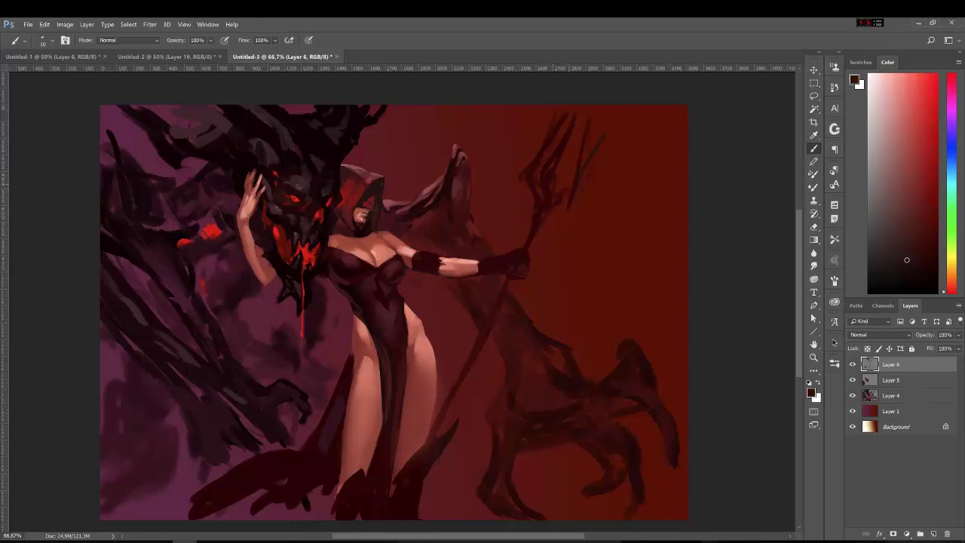
{"action": "left_click", "coordinate": [458, 278], "text": "alt"}
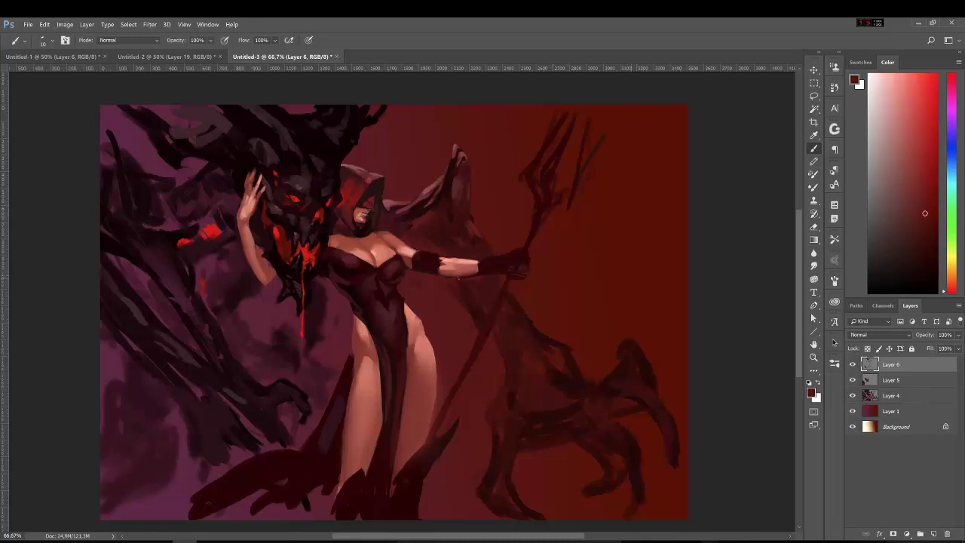
{"action": "left_click", "coordinate": [442, 277], "text": "alt"}
{"action": "left_click", "coordinate": [470, 267], "text": "alt"}
{"action": "left_click", "coordinate": [460, 265], "text": "alt"}
{"action": "left_click", "coordinate": [426, 340], "text": "alt"}
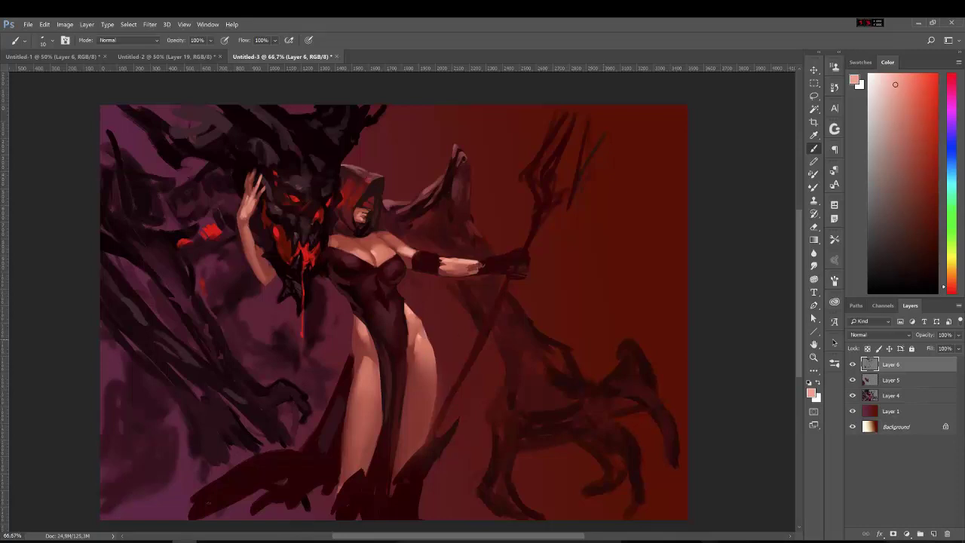
{"action": "key", "text": "shift+b"}
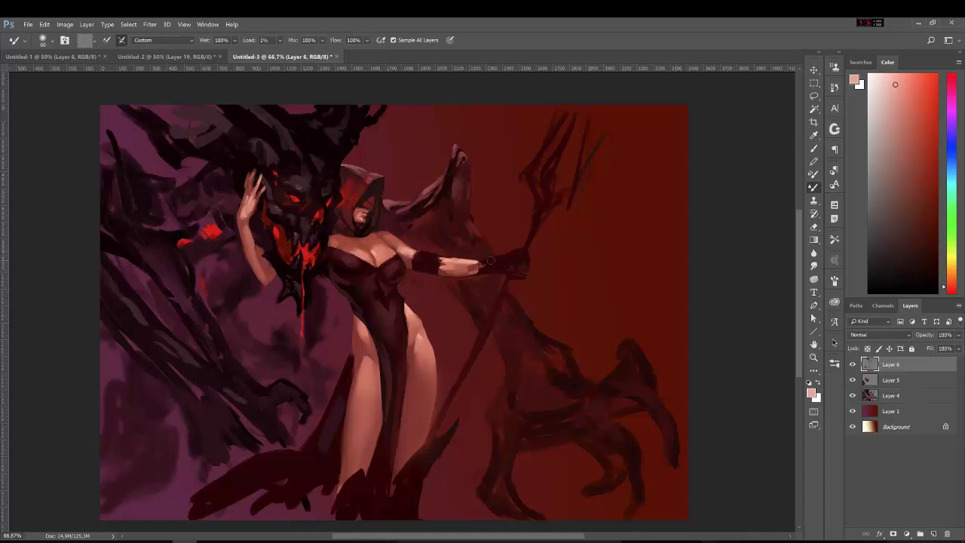
{"action": "mouse_move", "coordinate": [490, 260]}
{"action": "left_mouse_down"}
{"action": "mouse_move", "coordinate": [478, 267]}
{"action": "mouse_move", "coordinate": [495, 262]}
{"action": "left_mouse_up"}
- Paint lighter red strokes along the creature's wing edge
{"action": "key", "text": "b"}
{"action": "left_click", "coordinate": [922, 265]}
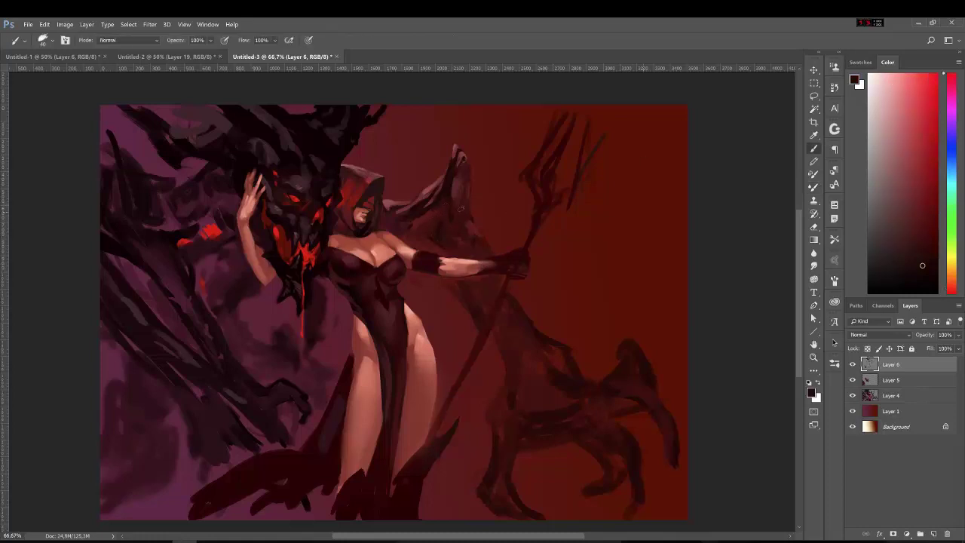
{"action": "left_click", "coordinate": [464, 188], "text": "alt"}
{"action": "mouse_move", "coordinate": [471, 200]}
{"action": "left_mouse_down"}
{"action": "mouse_move", "coordinate": [540, 337]}
{"action": "mouse_move", "coordinate": [577, 354]}
{"action": "mouse_move", "coordinate": [563, 391]}
{"action": "mouse_move", "coordinate": [581, 392]}
{"action": "left_mouse_up"}
- Add pink highlights along the creature's lower wing edge
{"action": "left_click", "coordinate": [620, 339], "text": "alt"}
{"action": "left_click", "coordinate": [621, 343], "text": "alt"}
{"action": "left_click", "coordinate": [641, 392], "text": "alt"}
{"action": "mouse_move", "coordinate": [650, 385]}
{"action": "left_mouse_down"}
{"action": "mouse_move", "coordinate": [633, 404]}
{"action": "mouse_move", "coordinate": [585, 419]}
{"action": "mouse_move", "coordinate": [547, 408]}
{"action": "left_mouse_up"}
{"action": "left_click", "coordinate": [572, 390], "text": "alt"}
{"action": "left_click", "coordinate": [562, 407], "text": "alt"}
- Paint small strokes near the lower wing and a light pink wing highlight
{"action": "left_click", "coordinate": [631, 390], "text": "alt"}
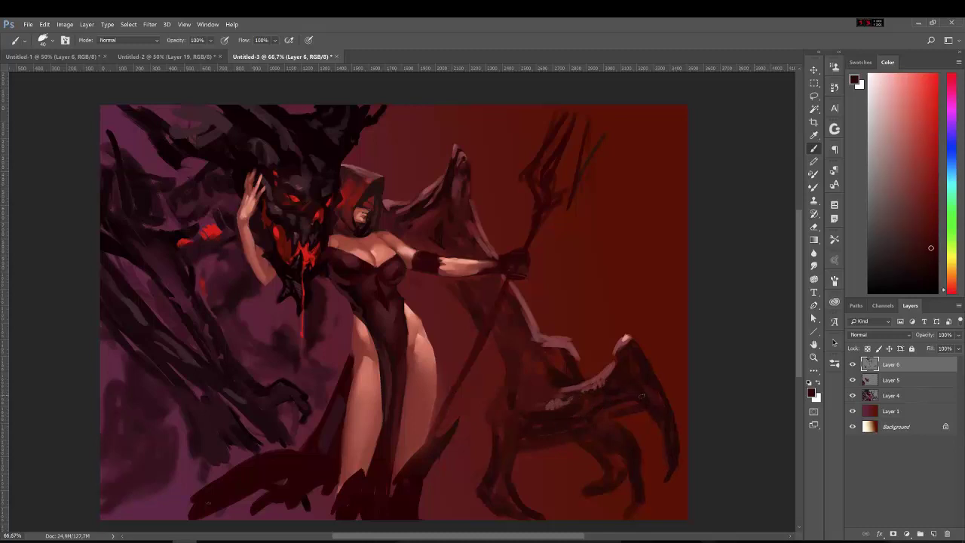
{"action": "mouse_move", "coordinate": [640, 407]}
{"action": "left_mouse_down"}
{"action": "mouse_move", "coordinate": [586, 424]}
{"action": "mouse_move", "coordinate": [648, 449]}
{"action": "mouse_move", "coordinate": [647, 466]}
{"action": "left_mouse_up"}
{"action": "left_click", "coordinate": [653, 422], "text": "alt"}
{"action": "left_click", "coordinate": [666, 450], "text": "alt"}
{"action": "left_click", "coordinate": [612, 416], "text": "alt"}
{"action": "left_click", "coordinate": [564, 328], "text": "alt"}
{"action": "left_click", "coordinate": [625, 351], "text": "alt"}
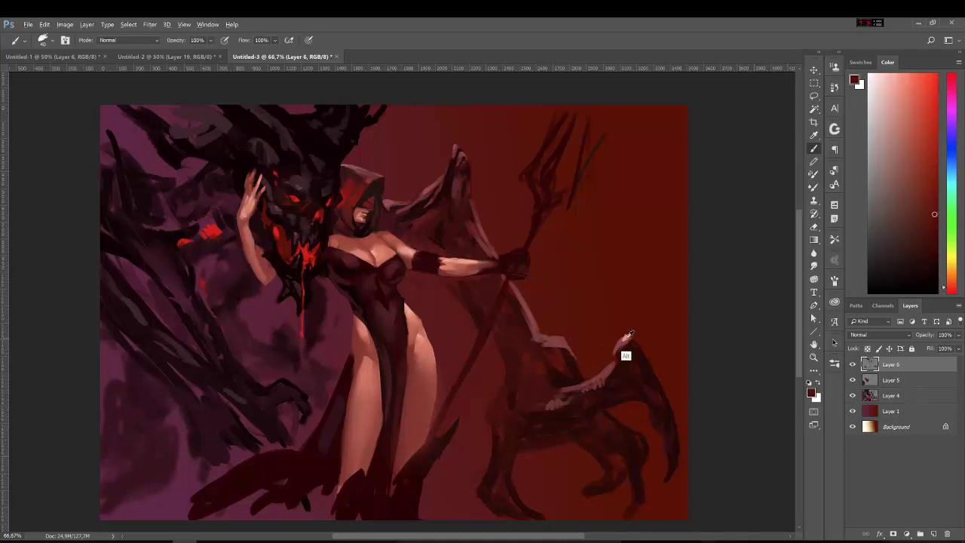
{"action": "left_click_drag", "start_coordinate": [558, 339], "coordinate": [530, 319]}
- Darken the creature's lower legs with a dark red-brown
{"action": "left_click", "coordinate": [494, 354], "text": "alt"}
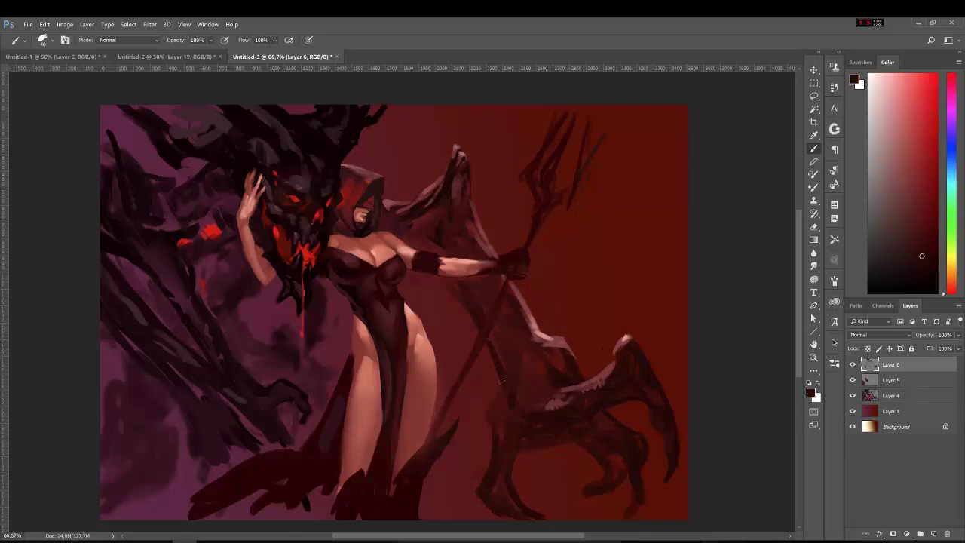
{"action": "left_click_drag", "start_coordinate": [499, 355], "coordinate": [494, 407]}
{"action": "left_click", "coordinate": [478, 361], "text": "alt"}
- Lasso a narrow selection along the trident's shaft
{"action": "key", "text": "l"}
{"action": "left_click", "coordinate": [543, 206]}
{"action": "left_click", "coordinate": [426, 441]}
{"action": "left_click", "coordinate": [430, 443]}
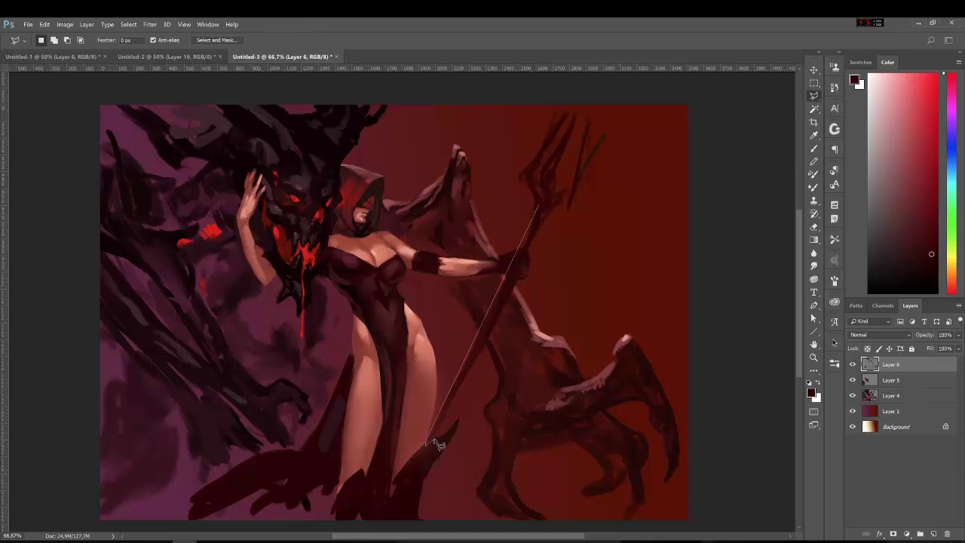
{"action": "left_click", "coordinate": [547, 207]}
- Fill the staff selection on Layer 7 with a darker gradient, then deselect
{"action": "key", "text": "g"}
{"action": "left_click", "coordinate": [933, 534]}
{"action": "left_click_drag", "start_coordinate": [539, 215], "coordinate": [445, 437]}
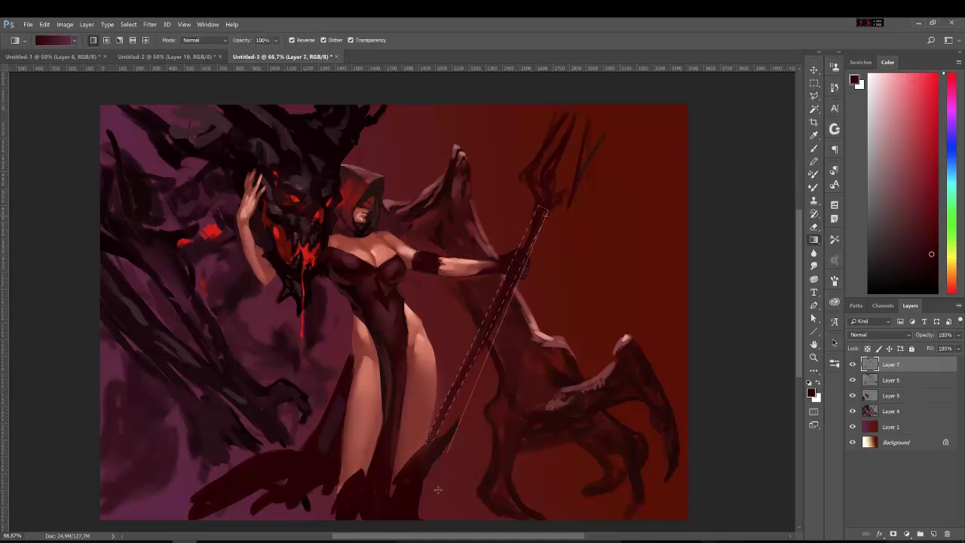
{"action": "left_click", "coordinate": [60, 40]}
{"action": "double_click", "coordinate": [935, 390]}
{"action": "left_click", "coordinate": [595, 224]}
{"action": "key", "text": "Return"}
{"action": "key", "text": "Return"}
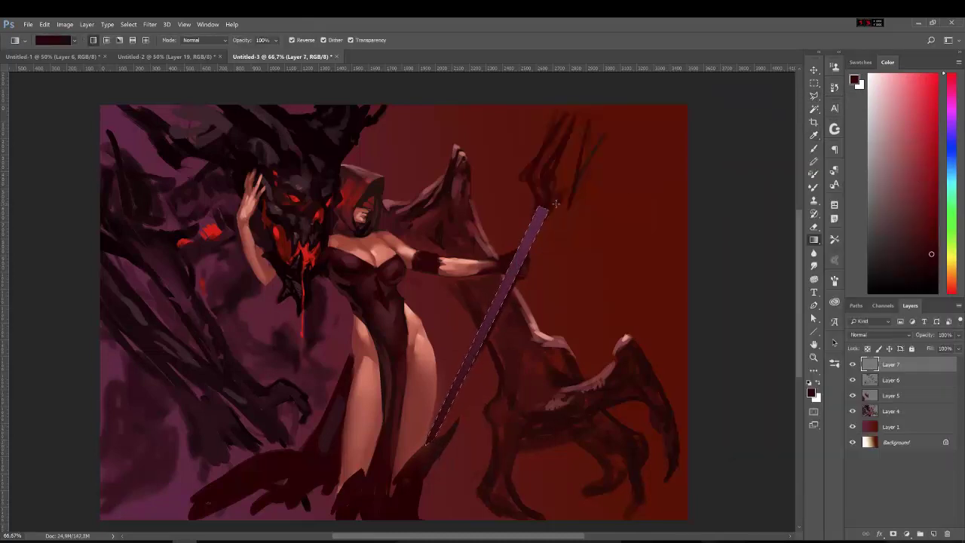
{"action": "left_click_drag", "start_coordinate": [539, 215], "coordinate": [445, 437]}
{"action": "key", "text": "ctrl+d"}
{"action": "left_click", "coordinate": [814, 83]}
- Return to Layer 6 and paint strokes on the creature's wing
{"action": "left_click", "coordinate": [892, 380]}
{"action": "key", "text": "b"}
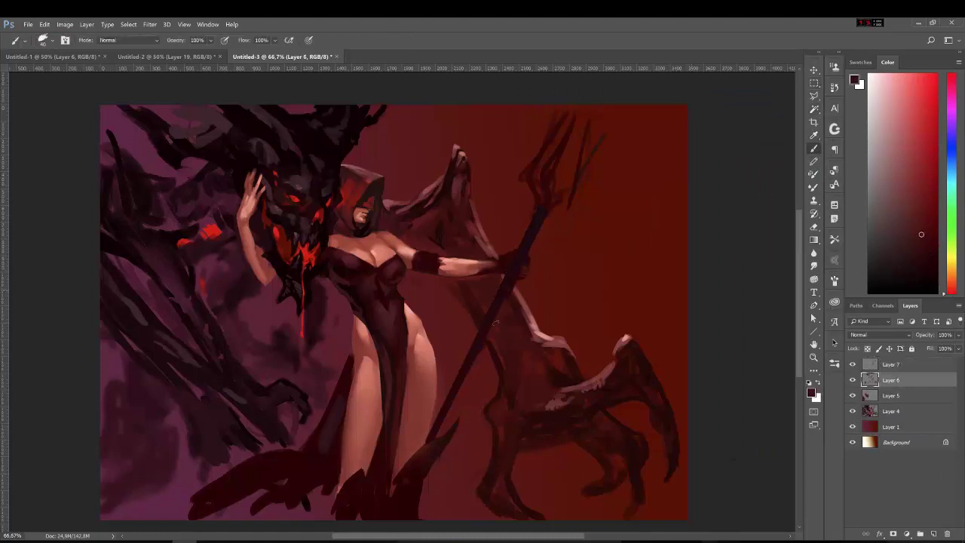
{"action": "left_click", "coordinate": [519, 346], "text": "alt"}
{"action": "mouse_move", "coordinate": [537, 375]}
{"action": "left_mouse_down"}
{"action": "mouse_move", "coordinate": [557, 386]}
{"action": "mouse_move", "coordinate": [537, 397]}
{"action": "left_mouse_up"}
- Darken the creature's lower legs with dark red strokes and add strokes to its body
{"action": "left_click", "coordinate": [558, 389], "text": "alt"}
{"action": "left_click", "coordinate": [667, 408], "text": "alt"}
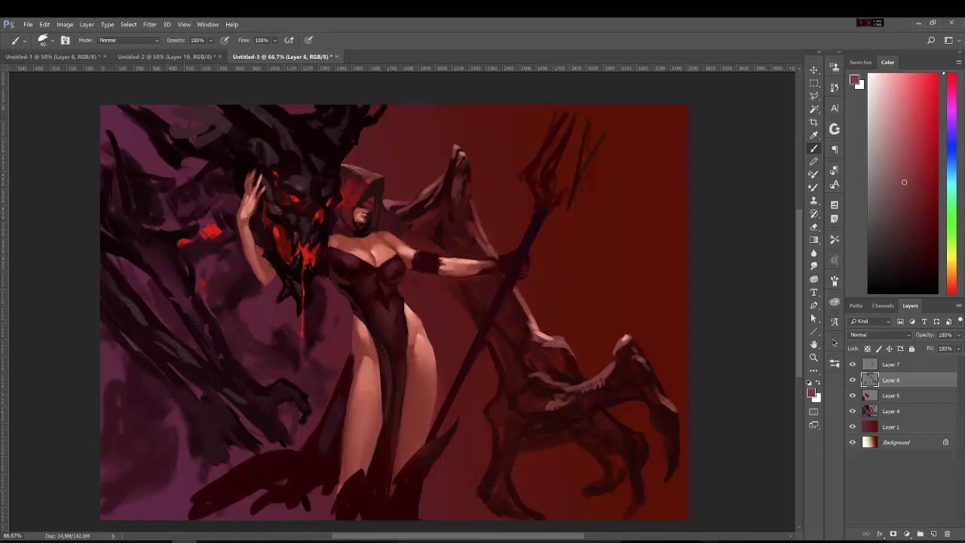
{"action": "left_click", "coordinate": [645, 483], "text": "alt"}
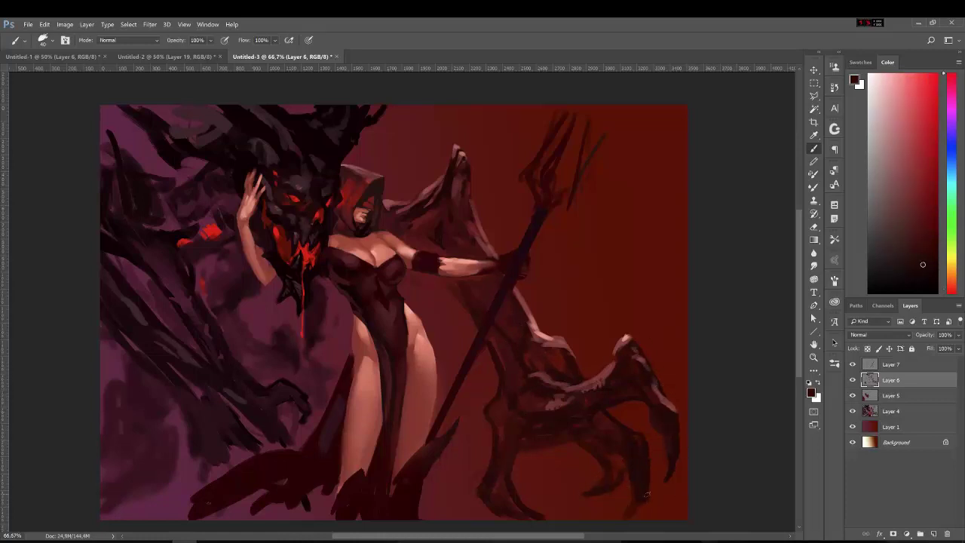
{"action": "left_click_drag", "start_coordinate": [647, 497], "coordinate": [617, 511]}
{"action": "mouse_move", "coordinate": [618, 457]}
{"action": "left_mouse_down"}
{"action": "mouse_move", "coordinate": [600, 491]}
{"action": "mouse_move", "coordinate": [573, 446]}
{"action": "mouse_move", "coordinate": [575, 504]}
{"action": "left_mouse_up"}
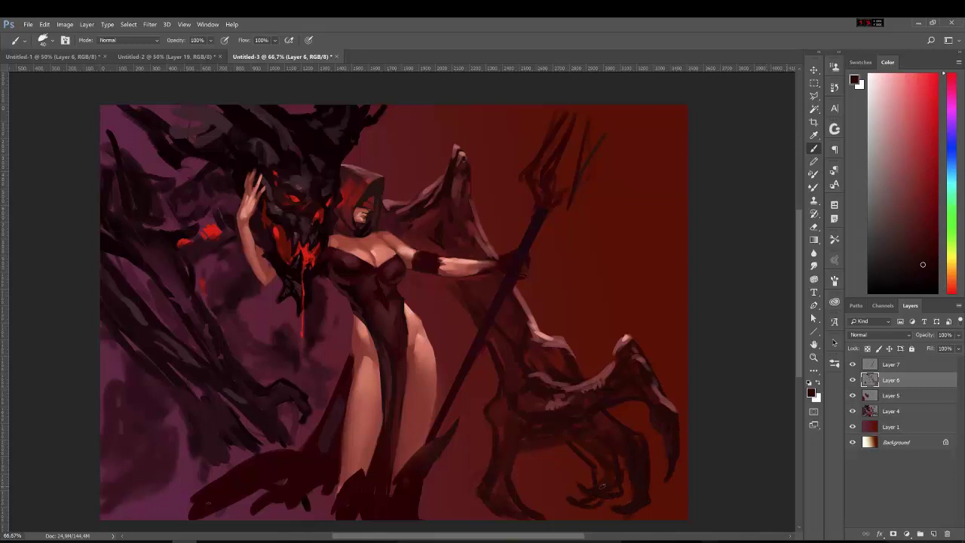
{"action": "left_click_drag", "start_coordinate": [597, 471], "coordinate": [596, 502]}
{"action": "left_click", "coordinate": [533, 461], "text": "alt"}
{"action": "left_click", "coordinate": [558, 398], "text": "alt"}
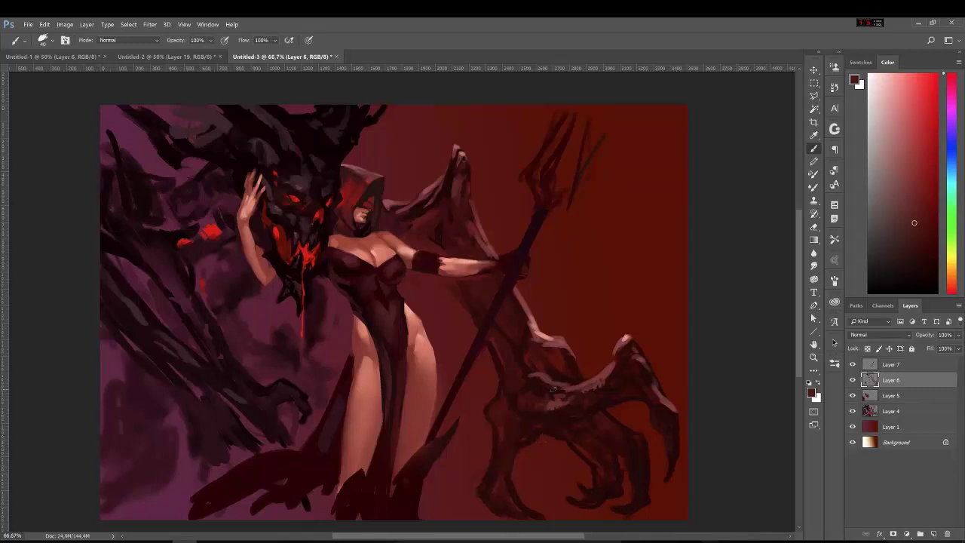
{"action": "left_click_drag", "start_coordinate": [550, 407], "coordinate": [571, 382]}
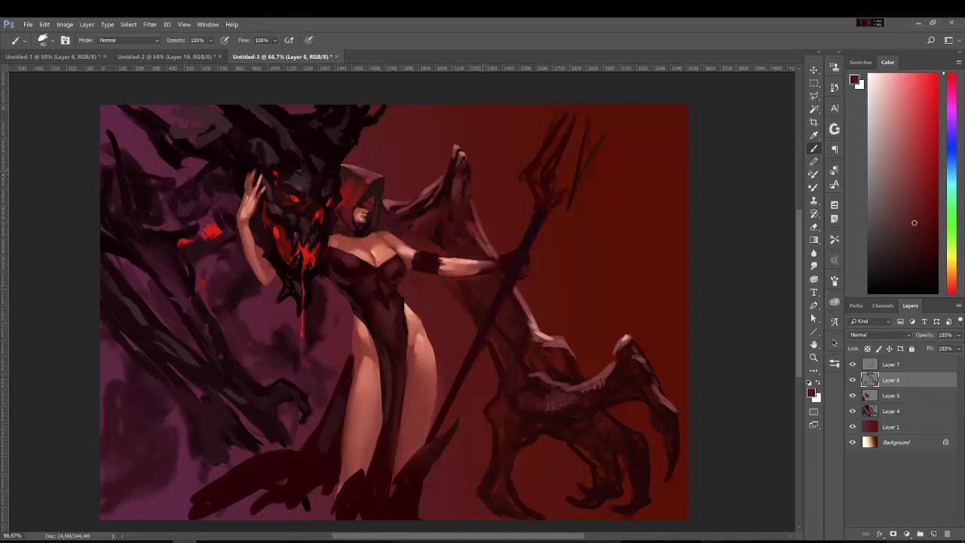
- Sample dark maroon tones and paint dark strokes around the woman's feet
{"action": "left_click", "coordinate": [194, 306], "text": "alt"}
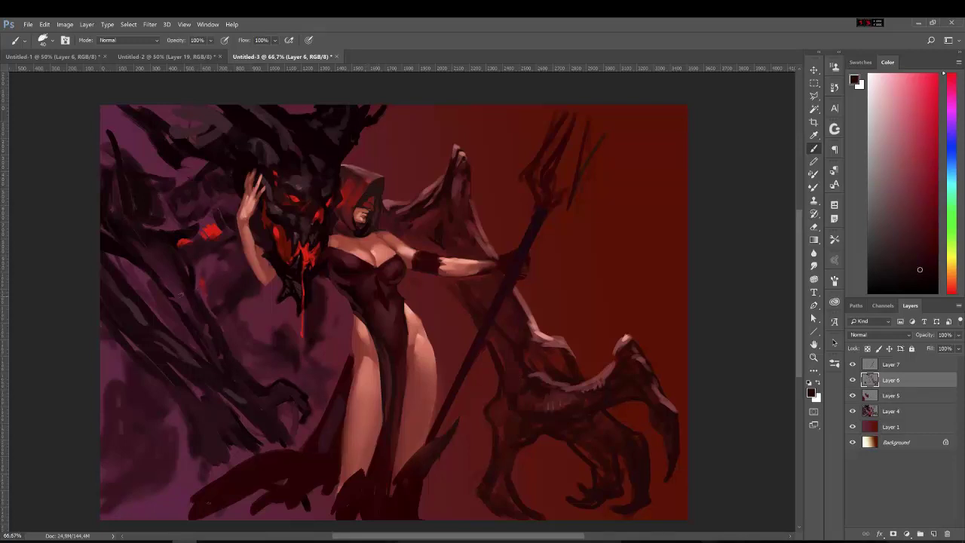
{"action": "left_click", "coordinate": [133, 328], "text": "alt"}
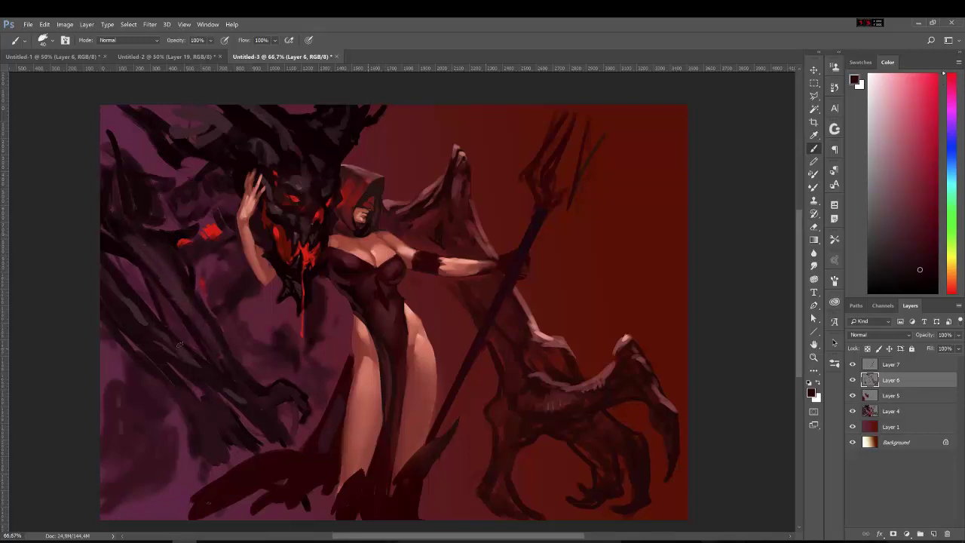
{"action": "left_click", "coordinate": [258, 386], "text": "alt"}
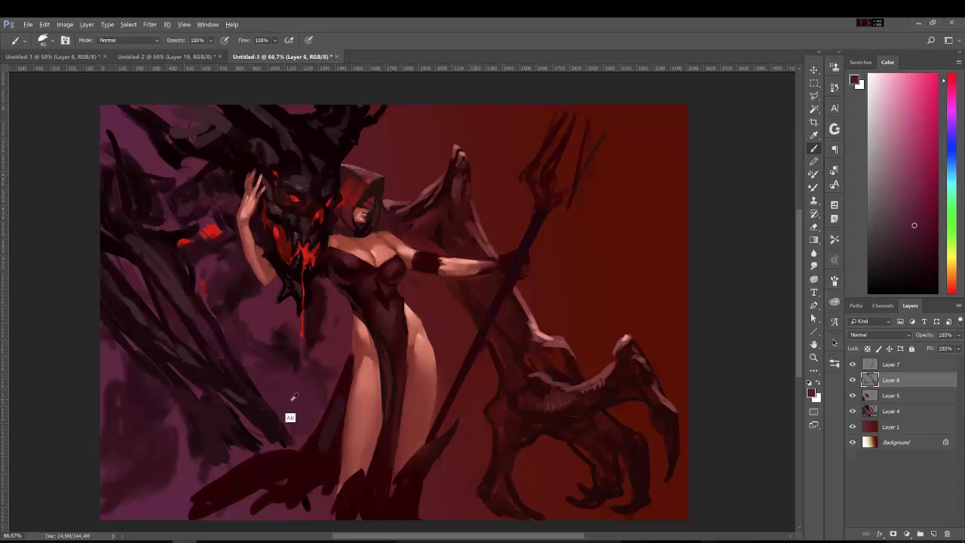
{"action": "left_click", "coordinate": [347, 386], "text": "alt"}
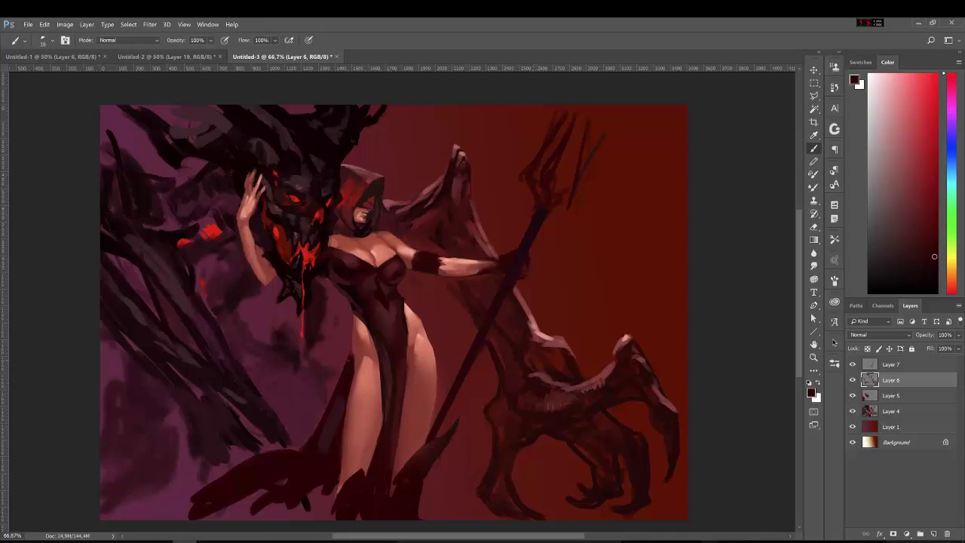
{"action": "left_click", "coordinate": [330, 499], "text": "alt"}
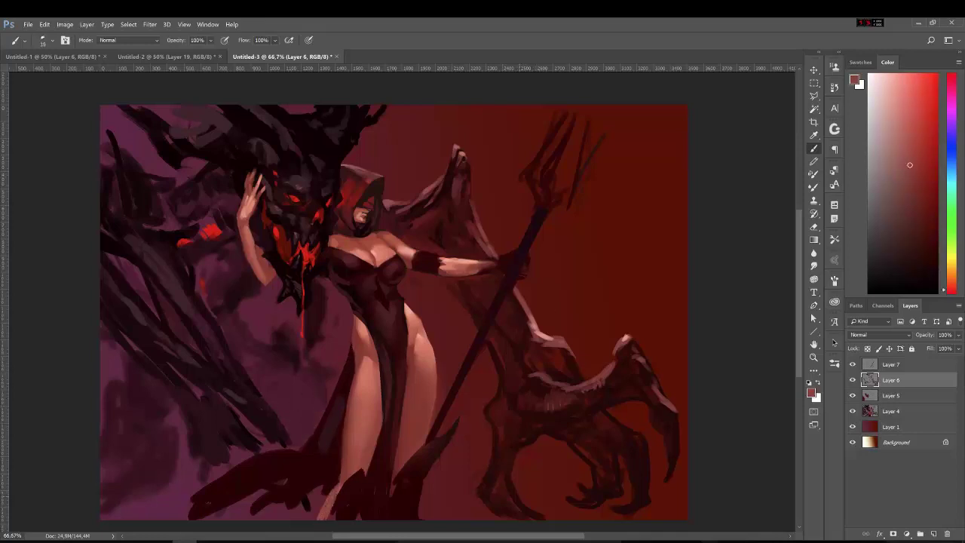
{"action": "left_click", "coordinate": [346, 469], "text": "alt"}
{"action": "left_click", "coordinate": [347, 475], "text": "alt"}
{"action": "mouse_move", "coordinate": [324, 516]}
{"action": "left_mouse_down"}
{"action": "mouse_move", "coordinate": [354, 490]}
{"action": "mouse_move", "coordinate": [355, 499]}
{"action": "left_mouse_up"}
{"action": "left_click", "coordinate": [356, 502], "text": "alt"}
{"action": "left_click_drag", "start_coordinate": [427, 472], "coordinate": [422, 484]}
- Shade the leg, lower robe and lower-left foreground with dark red strokes
{"action": "left_click", "coordinate": [415, 512], "text": "alt"}
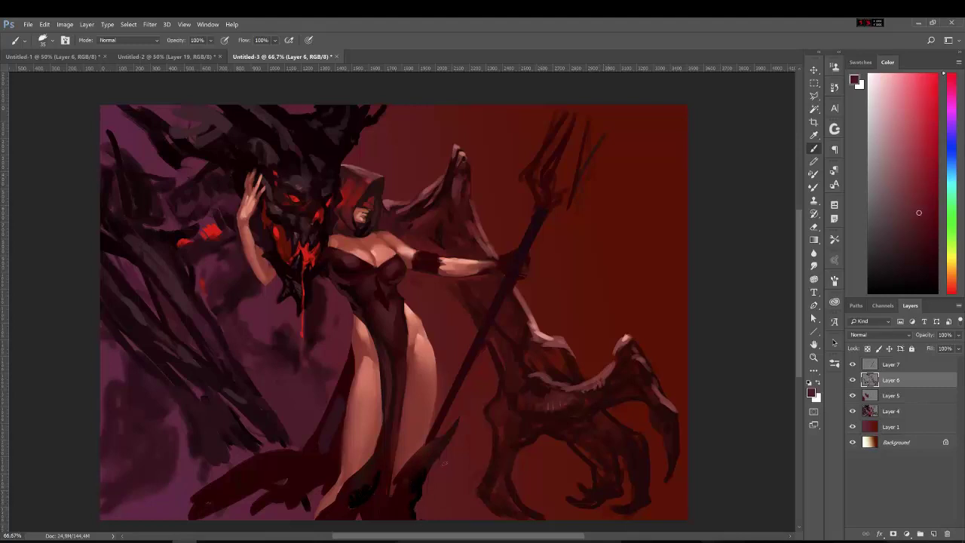
{"action": "mouse_move", "coordinate": [398, 428]}
{"action": "left_mouse_down"}
{"action": "mouse_move", "coordinate": [386, 460]}
{"action": "mouse_move", "coordinate": [316, 520]}
{"action": "mouse_move", "coordinate": [381, 483]}
{"action": "mouse_move", "coordinate": [365, 521]}
{"action": "left_mouse_up"}
{"action": "left_click", "coordinate": [356, 521], "text": "alt"}
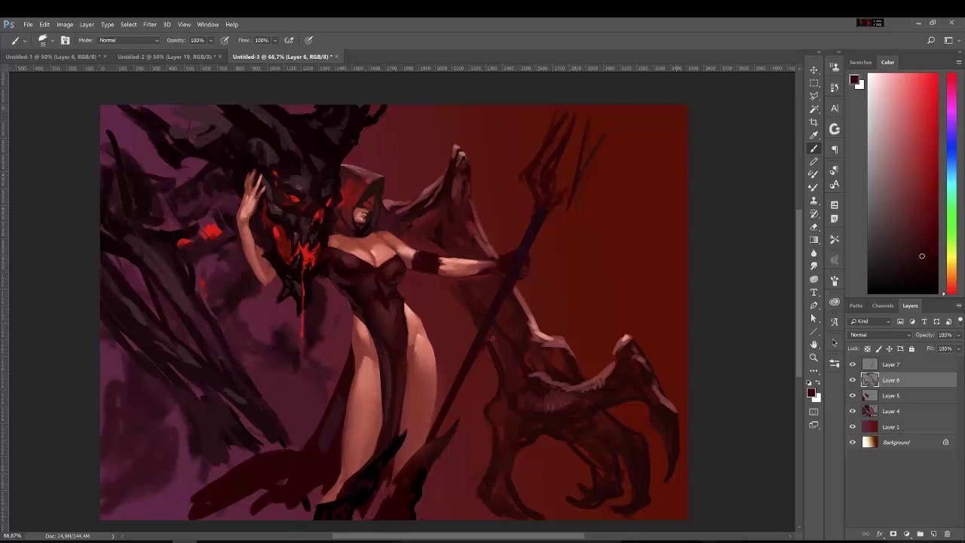
{"action": "left_click", "coordinate": [512, 371], "text": "alt"}
{"action": "left_click", "coordinate": [367, 506], "text": "alt"}
{"action": "left_click_drag", "start_coordinate": [382, 478], "coordinate": [368, 518]}
{"action": "left_click_drag", "start_coordinate": [261, 482], "coordinate": [136, 505]}
{"action": "left_click_drag", "start_coordinate": [319, 419], "coordinate": [291, 450]}
{"action": "mouse_move", "coordinate": [283, 501]}
{"action": "left_mouse_down"}
{"action": "mouse_move", "coordinate": [241, 519]}
{"action": "mouse_move", "coordinate": [149, 518]}
{"action": "left_mouse_up"}
{"action": "left_click_drag", "start_coordinate": [320, 443], "coordinate": [294, 449]}
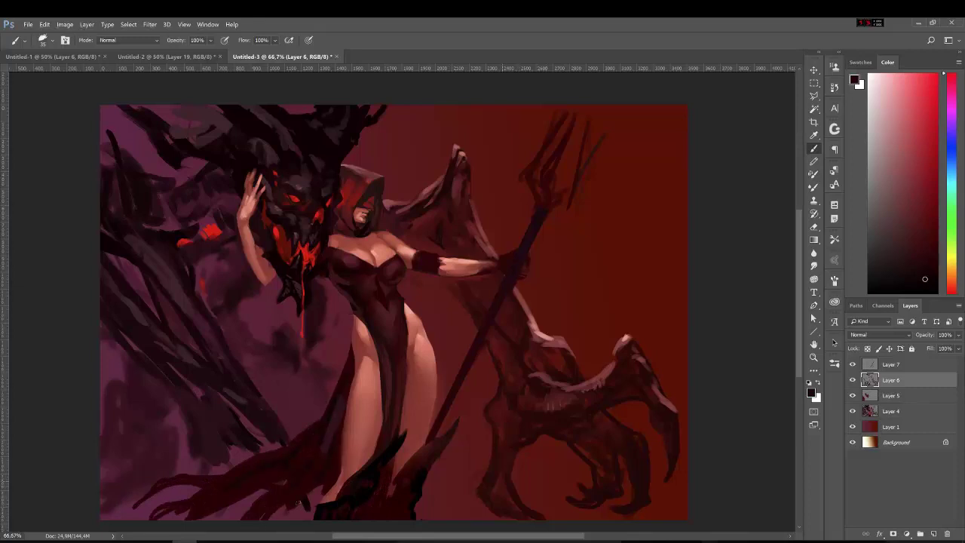
- Darken the left wing with dark red strokes
{"action": "left_click", "coordinate": [192, 291], "text": "alt"}
{"action": "left_click_drag", "start_coordinate": [196, 303], "coordinate": [212, 344]}
{"action": "mouse_move", "coordinate": [241, 396]}
{"action": "left_mouse_down"}
{"action": "mouse_move", "coordinate": [216, 410]}
{"action": "mouse_move", "coordinate": [178, 383]}
{"action": "mouse_move", "coordinate": [157, 335]}
{"action": "left_mouse_up"}
{"action": "left_click", "coordinate": [173, 362], "text": "alt"}
{"action": "left_click_drag", "start_coordinate": [198, 382], "coordinate": [123, 331]}
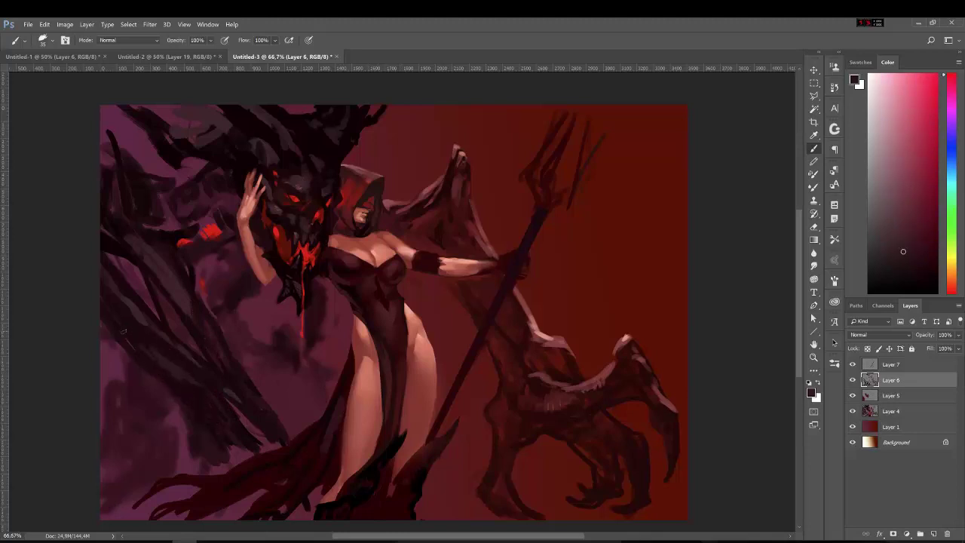
{"action": "mouse_move", "coordinate": [203, 355]}
{"action": "left_mouse_down"}
{"action": "mouse_move", "coordinate": [170, 309]}
{"action": "mouse_move", "coordinate": [240, 383]}
{"action": "left_mouse_up"}
{"action": "left_click", "coordinate": [181, 314], "text": "alt"}
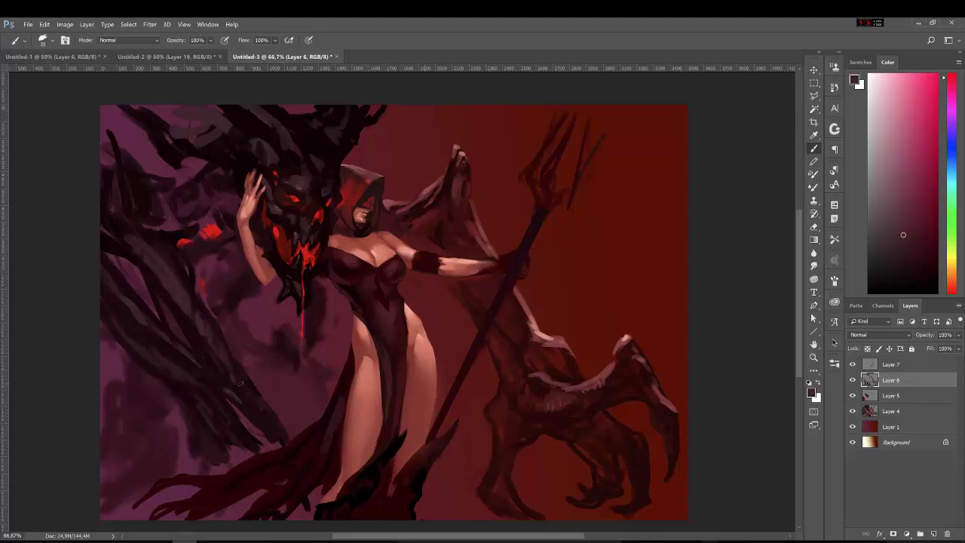
- Paint lighter pink and darker strokes over the upper-left wing
{"action": "left_click", "coordinate": [350, 165], "text": "alt"}
{"action": "mouse_move", "coordinate": [193, 127]}
{"action": "left_mouse_down"}
{"action": "mouse_move", "coordinate": [160, 120]}
{"action": "mouse_move", "coordinate": [111, 188]}
{"action": "left_mouse_up"}
{"action": "left_click", "coordinate": [195, 183], "text": "alt"}
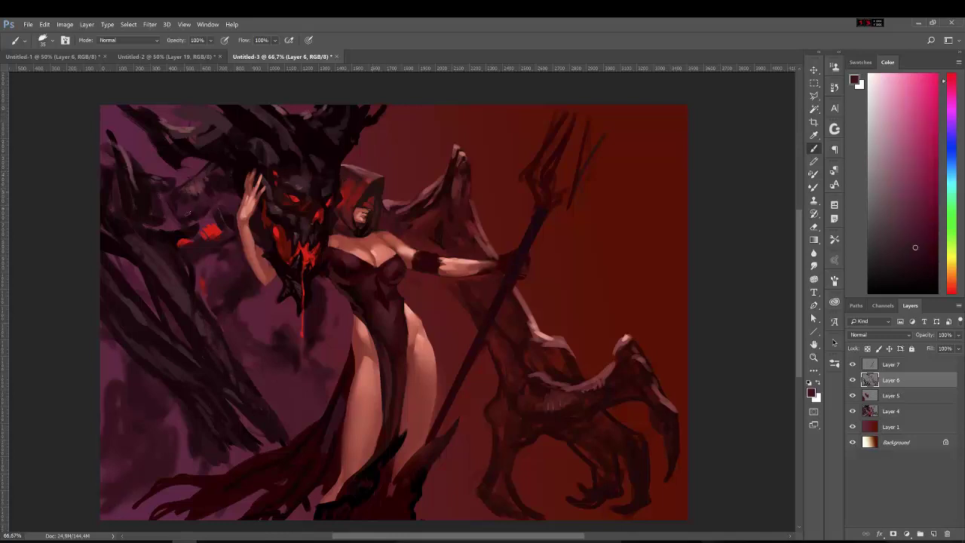
{"action": "left_click_drag", "start_coordinate": [223, 170], "coordinate": [204, 187]}
{"action": "left_click_drag", "start_coordinate": [167, 160], "coordinate": [142, 174]}
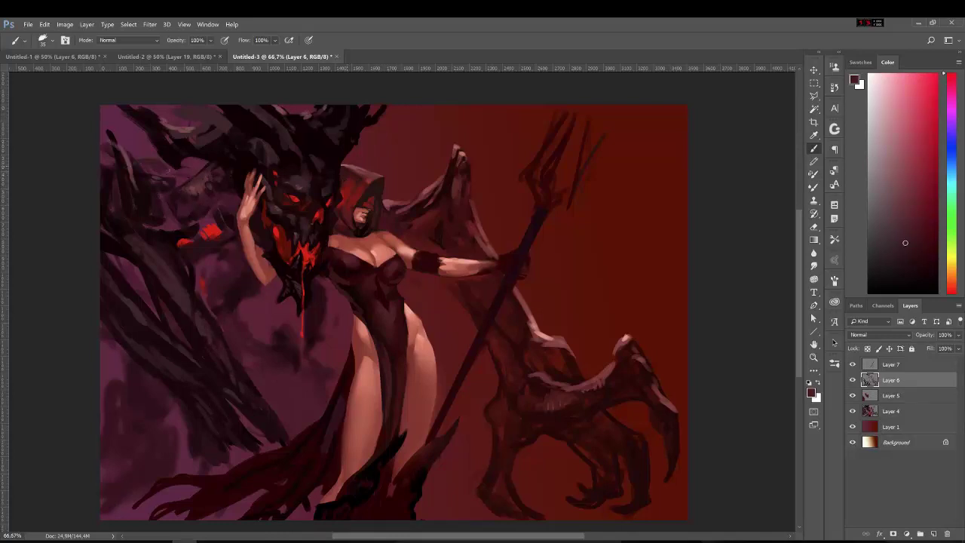
- Darken the wing left of the demon's face and the wing behind the outstretched arm
{"action": "left_click", "coordinate": [172, 163], "text": "alt"}
{"action": "left_click_drag", "start_coordinate": [199, 215], "coordinate": [159, 252]}
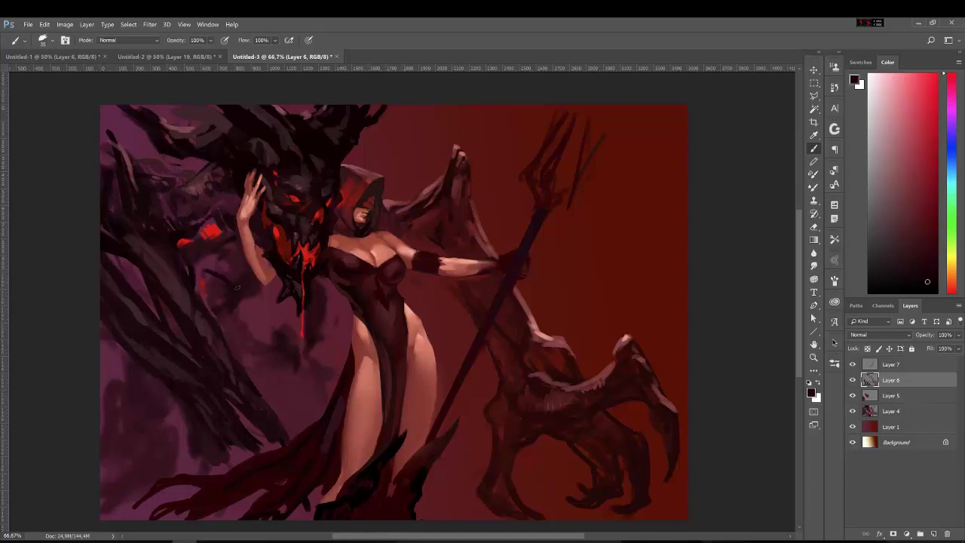
{"action": "left_click_drag", "start_coordinate": [237, 287], "coordinate": [202, 296]}
{"action": "left_click_drag", "start_coordinate": [247, 264], "coordinate": [199, 272]}
{"action": "left_click_drag", "start_coordinate": [219, 226], "coordinate": [179, 249]}
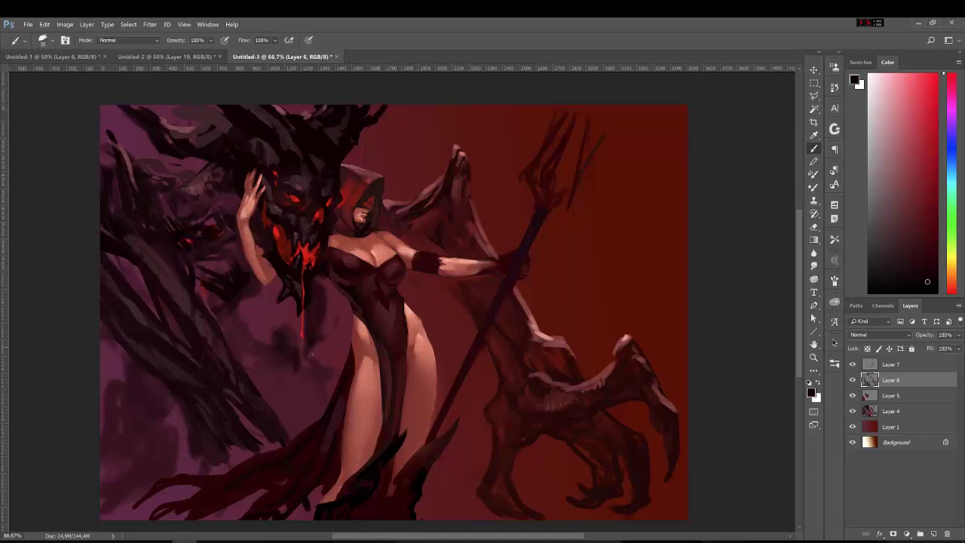
{"action": "mouse_move", "coordinate": [473, 279]}
{"action": "left_mouse_down"}
{"action": "mouse_move", "coordinate": [447, 331]}
{"action": "mouse_move", "coordinate": [502, 375]}
{"action": "left_mouse_up"}
{"action": "left_click_drag", "start_coordinate": [442, 255], "coordinate": [412, 243]}
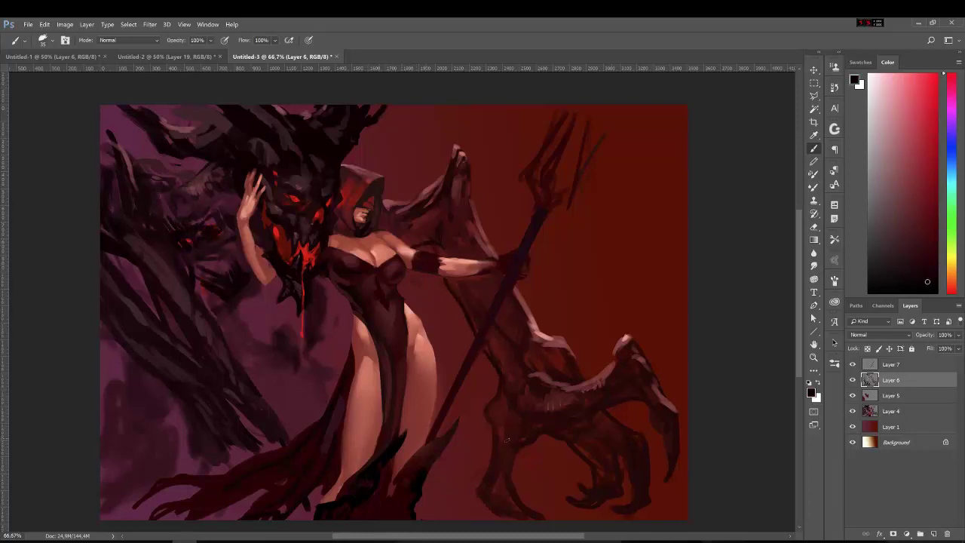
{"action": "left_click", "coordinate": [422, 468], "text": "alt"}
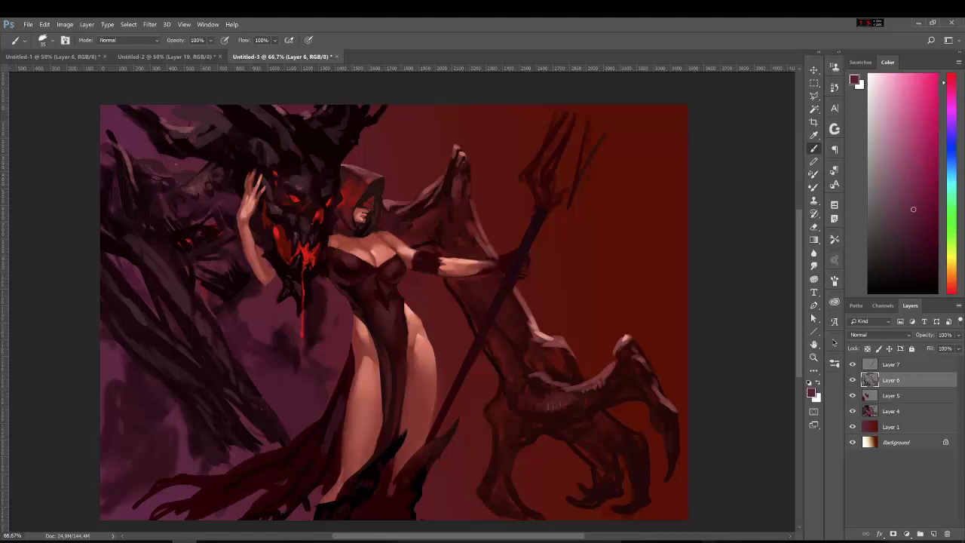
{"action": "left_click", "coordinate": [422, 226], "text": "alt"}
{"action": "mouse_move", "coordinate": [431, 234]}
{"action": "left_mouse_down"}
{"action": "mouse_move", "coordinate": [412, 243]}
{"action": "mouse_move", "coordinate": [452, 227]}
{"action": "left_mouse_up"}
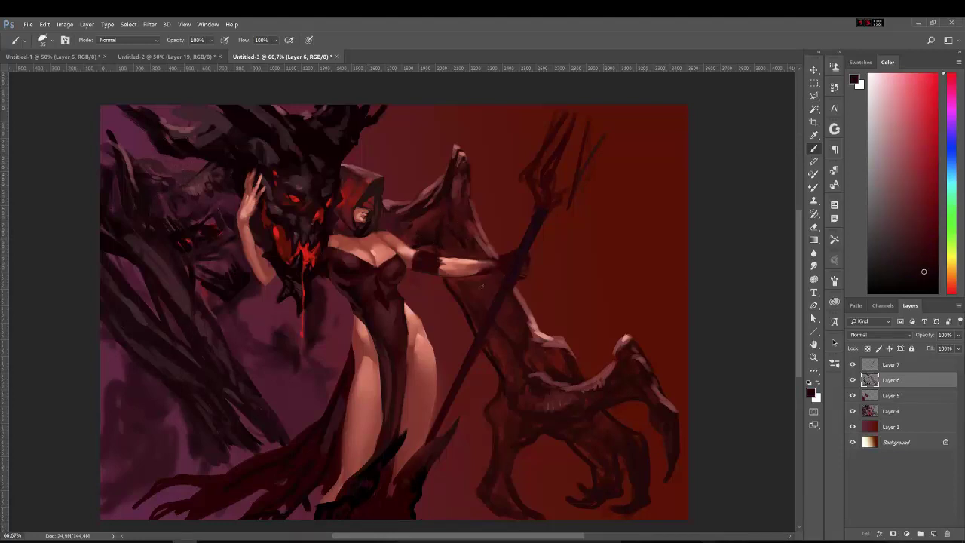
- Sample mauve and red tones and shrink the brush to size 15
{"action": "left_click", "coordinate": [562, 407], "text": "alt"}
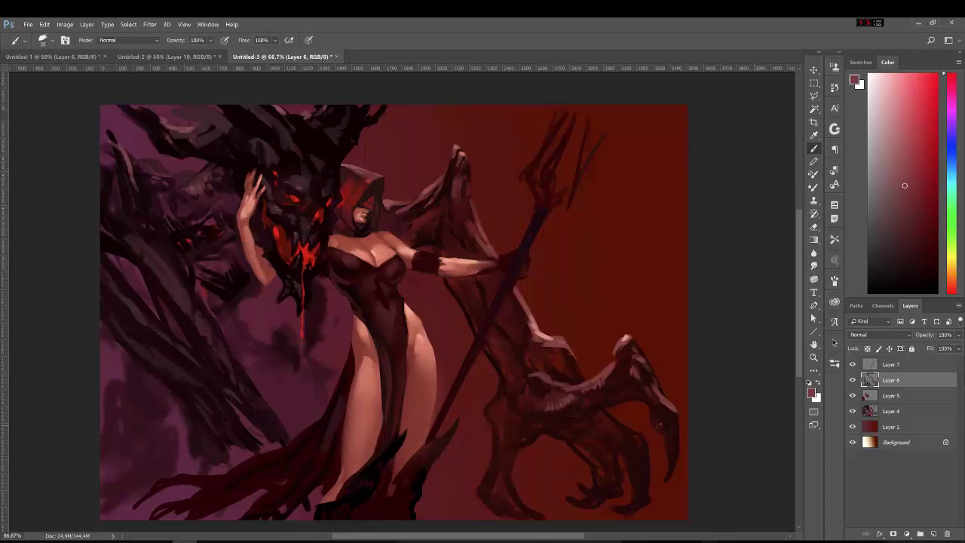
{"action": "left_click", "coordinate": [281, 359], "text": "alt"}
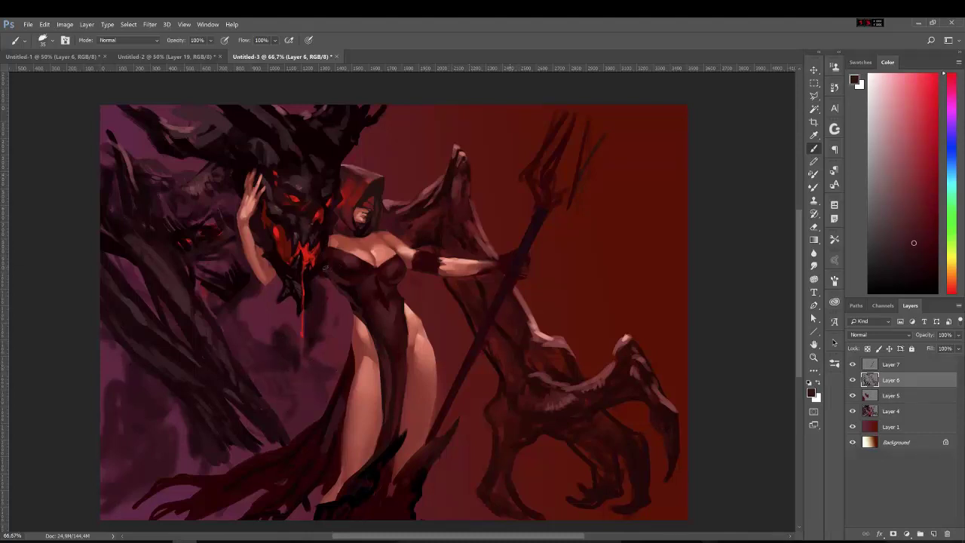
{"action": "key", "text": "bracketleft"}
{"action": "key", "text": "bracketleft"}
{"action": "left_click", "coordinate": [296, 271], "text": "alt"}
{"action": "left_click", "coordinate": [288, 248], "text": "alt"}
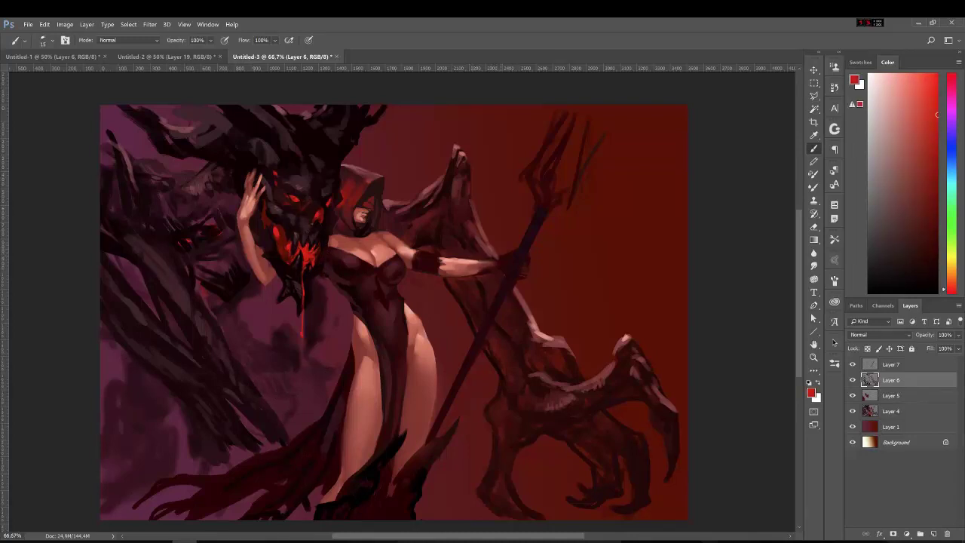
{"action": "left_click", "coordinate": [309, 260], "text": "alt"}
{"action": "left_click", "coordinate": [294, 253], "text": "alt"}
- Reset the colour to black and flip the canvas horizontally
{"action": "left_click", "coordinate": [959, 282]}
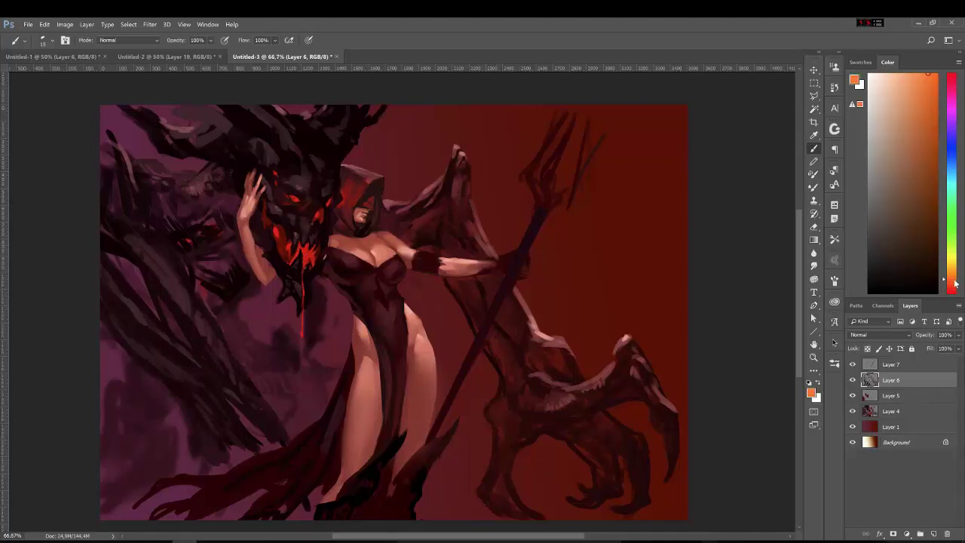
{"action": "left_click", "coordinate": [928, 74]}
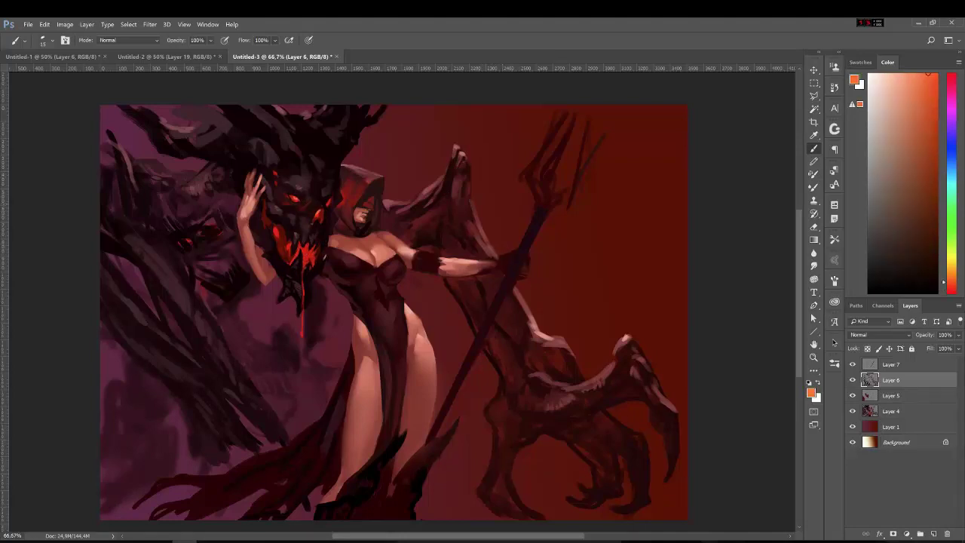
{"action": "left_click", "coordinate": [924, 279]}
{"action": "left_click", "coordinate": [65, 24]}
{"action": "left_click", "coordinate": [204, 160]}
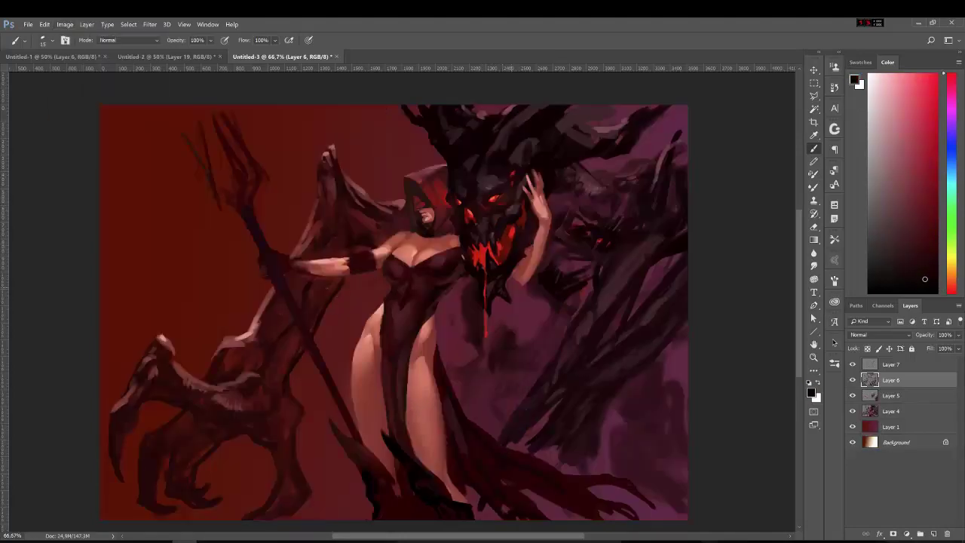
- Sample red tones from the demon's mask and shift the colour toward bright orange
{"action": "left_click", "coordinate": [512, 204], "text": "alt"}
{"action": "left_click", "coordinate": [512, 203], "text": "alt"}
{"action": "left_click", "coordinate": [502, 185], "text": "alt"}
{"action": "left_click", "coordinate": [519, 209], "text": "alt"}
{"action": "left_click", "coordinate": [501, 175], "text": "alt"}
{"action": "left_click", "coordinate": [502, 169], "text": "alt"}
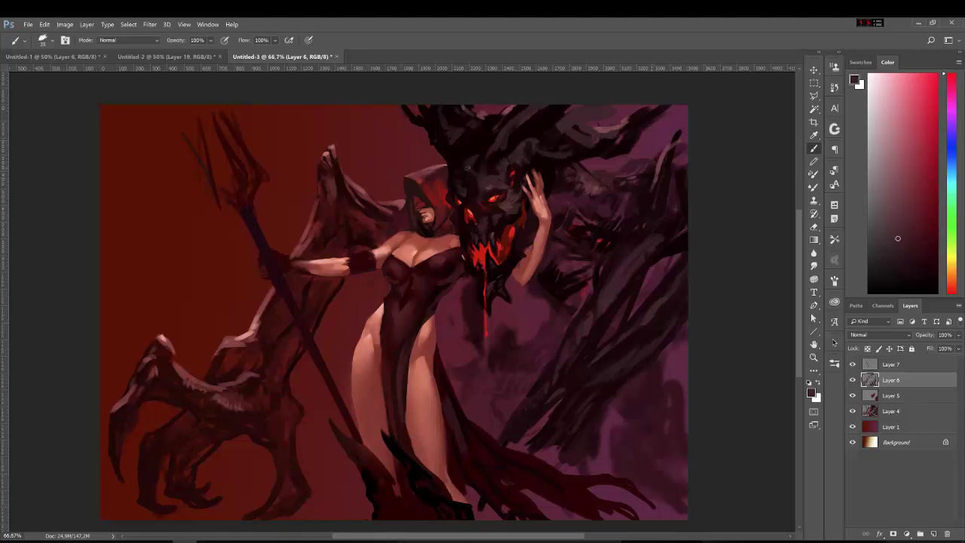
{"action": "left_click", "coordinate": [465, 162], "text": "alt"}
{"action": "left_click", "coordinate": [485, 241], "text": "alt"}
{"action": "left_click", "coordinate": [919, 268]}
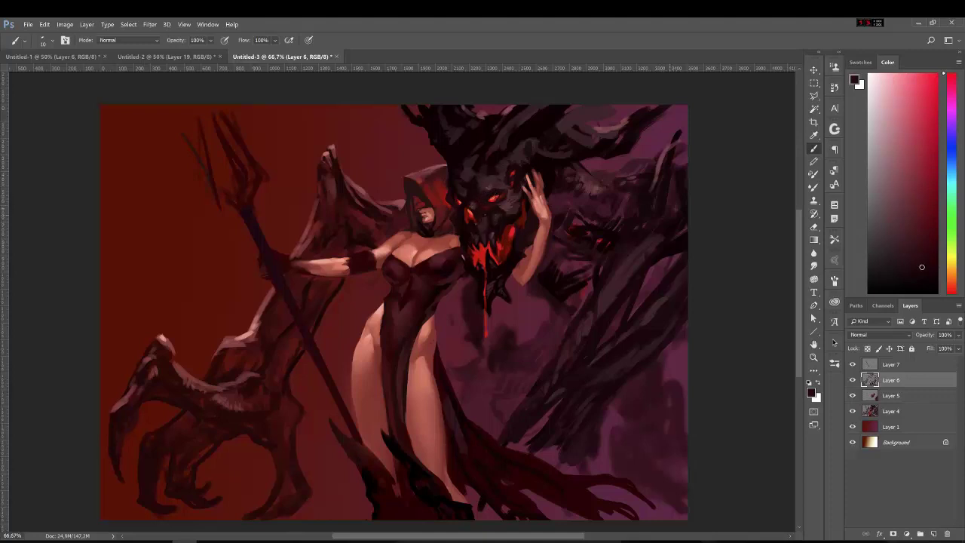
{"action": "left_click", "coordinate": [899, 228]}
{"action": "left_click", "coordinate": [513, 190], "text": "alt"}
{"action": "left_click_drag", "start_coordinate": [952, 282], "coordinate": [952, 277]}
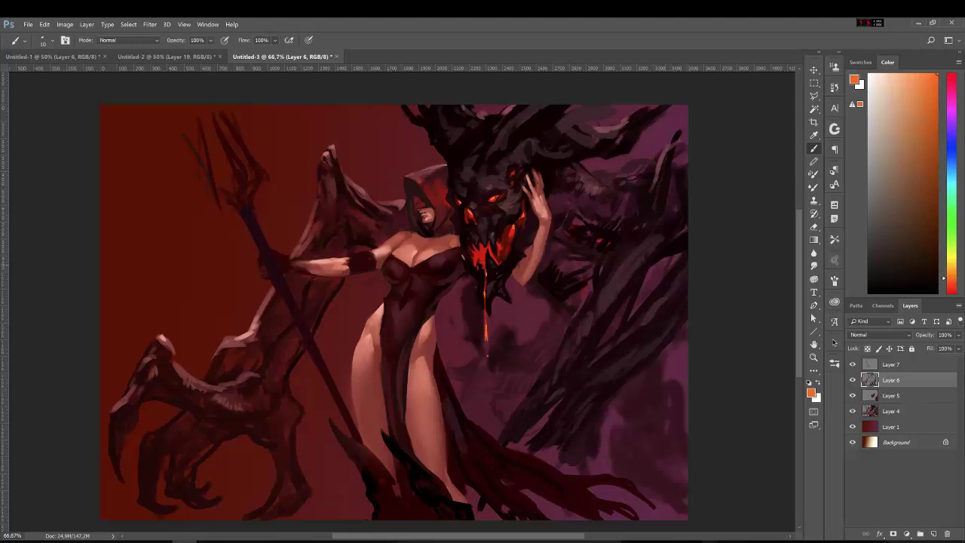
- Darken and extend the demon's horns with dark maroon strokes using a size 35 brush
{"action": "left_click", "coordinate": [423, 238], "text": "alt"}
{"action": "key", "text": "bracketright"}
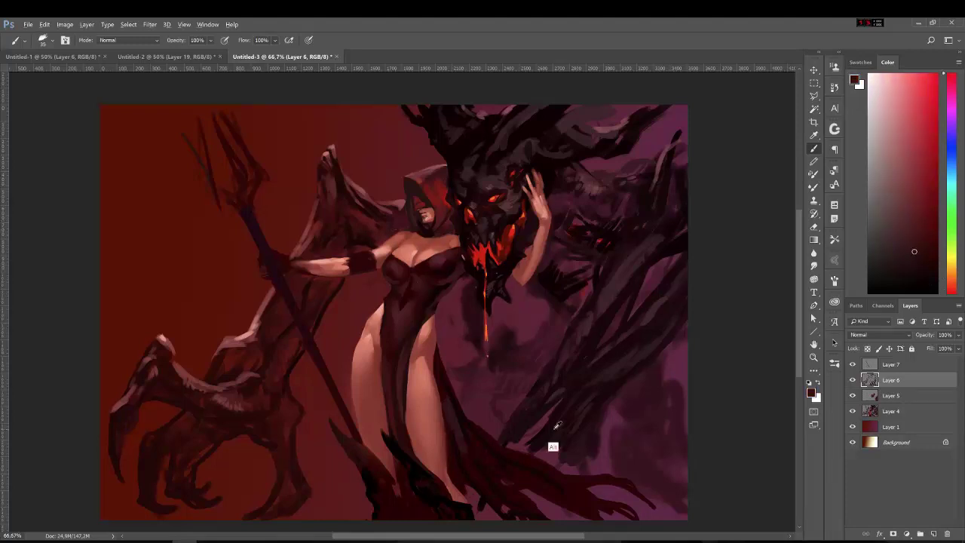
{"action": "mouse_move", "coordinate": [535, 449]}
{"action": "left_mouse_down"}
{"action": "mouse_move", "coordinate": [565, 464]}
{"action": "mouse_move", "coordinate": [533, 444]}
{"action": "left_mouse_up"}
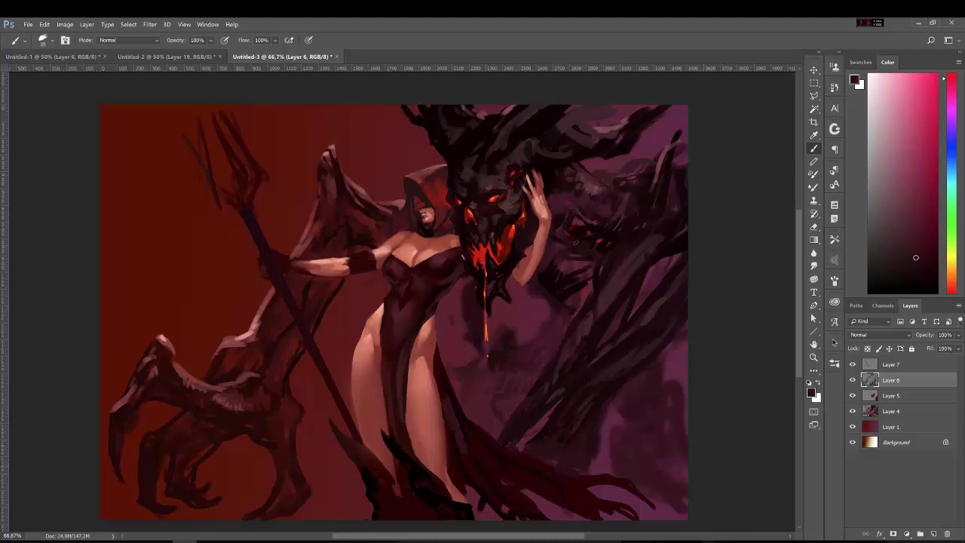
{"action": "left_click", "coordinate": [629, 129], "text": "alt"}
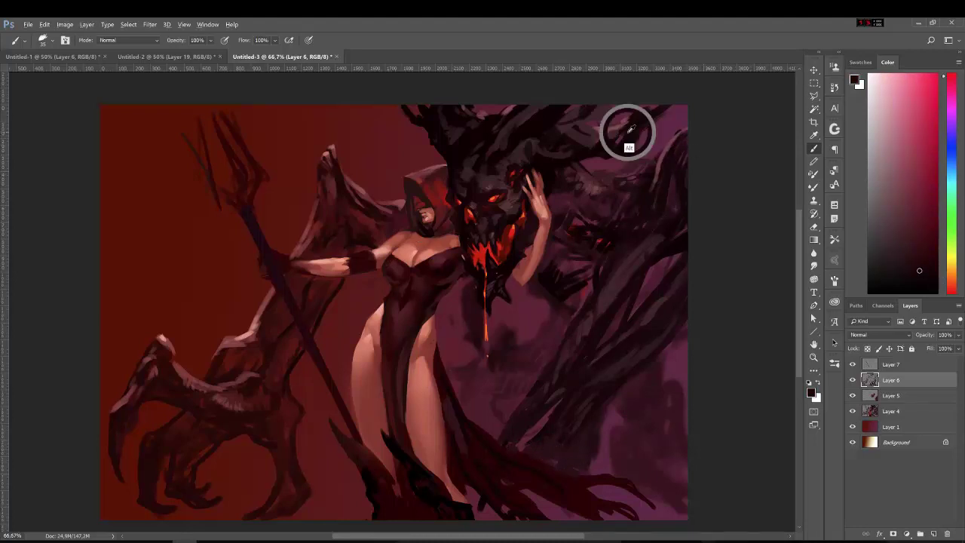
{"action": "left_click_drag", "start_coordinate": [628, 130], "coordinate": [564, 127]}
{"action": "left_click", "coordinate": [419, 111], "text": "alt"}
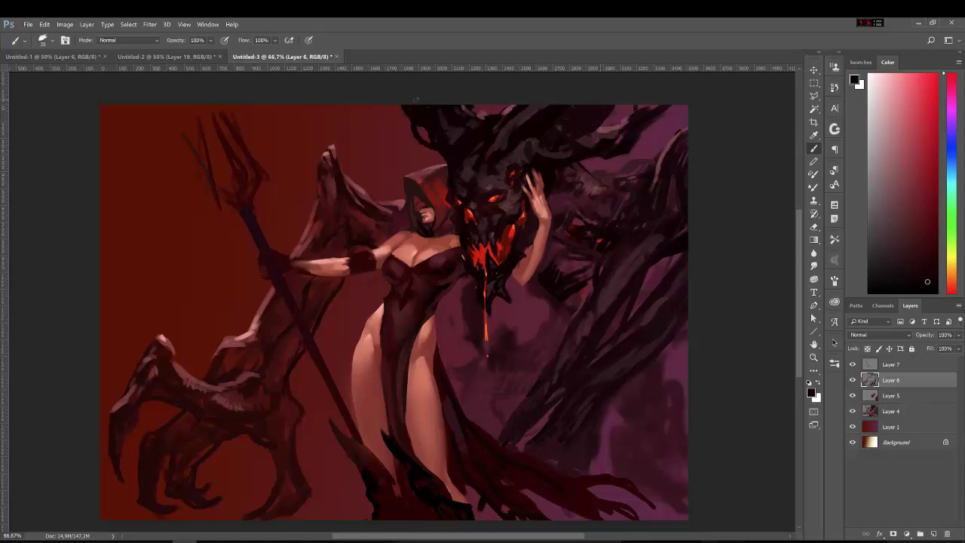
{"action": "left_click", "coordinate": [435, 135], "text": "alt"}
{"action": "left_click", "coordinate": [429, 133], "text": "alt"}
{"action": "left_click_drag", "start_coordinate": [414, 139], "coordinate": [386, 106]}
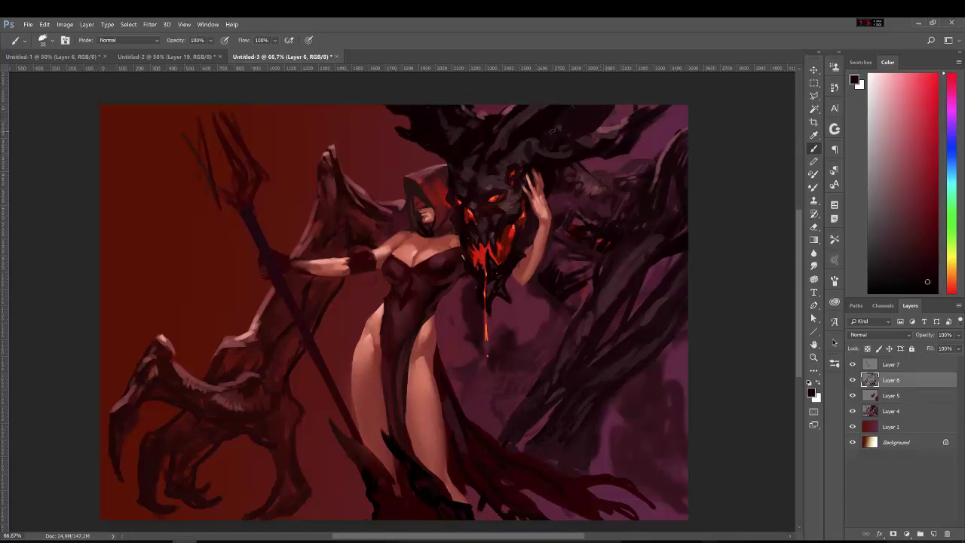
{"action": "left_click_drag", "start_coordinate": [552, 130], "coordinate": [523, 129]}
{"action": "left_click", "coordinate": [493, 125], "text": "alt"}
- Paint dark and purple strokes over the upper-right creature
{"action": "mouse_move", "coordinate": [579, 181]}
{"action": "left_mouse_down"}
{"action": "mouse_move", "coordinate": [619, 161]}
{"action": "mouse_move", "coordinate": [602, 164]}
{"action": "mouse_move", "coordinate": [599, 176]}
{"action": "mouse_move", "coordinate": [616, 185]}
{"action": "left_mouse_up"}
{"action": "left_click", "coordinate": [596, 167], "text": "alt"}
{"action": "left_click", "coordinate": [599, 184], "text": "alt"}
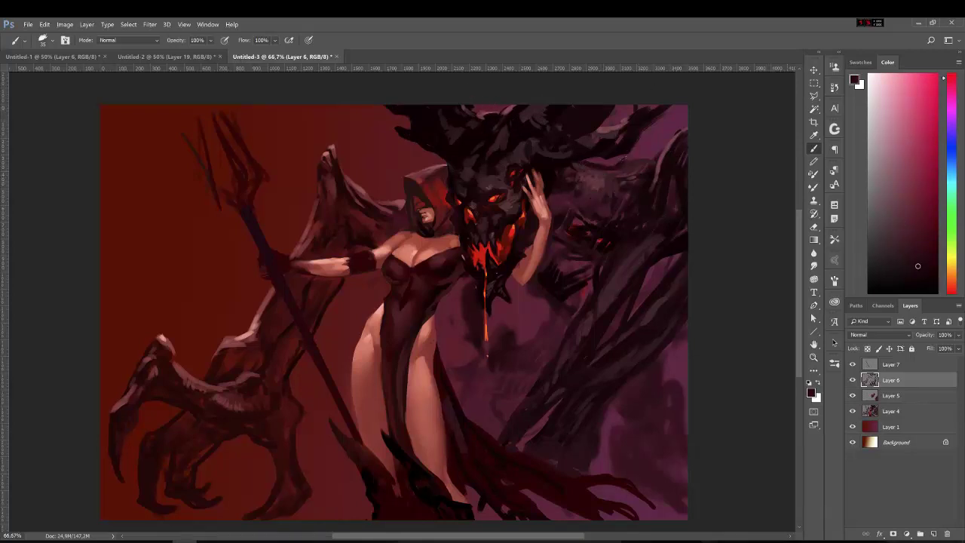
{"action": "mouse_move", "coordinate": [634, 146]}
{"action": "left_mouse_down"}
{"action": "mouse_move", "coordinate": [661, 158]}
{"action": "mouse_move", "coordinate": [653, 154]}
{"action": "mouse_move", "coordinate": [680, 128]}
{"action": "mouse_move", "coordinate": [657, 181]}
{"action": "left_mouse_up"}
{"action": "left_click", "coordinate": [640, 154], "text": "alt"}
{"action": "left_click", "coordinate": [668, 138], "text": "alt"}
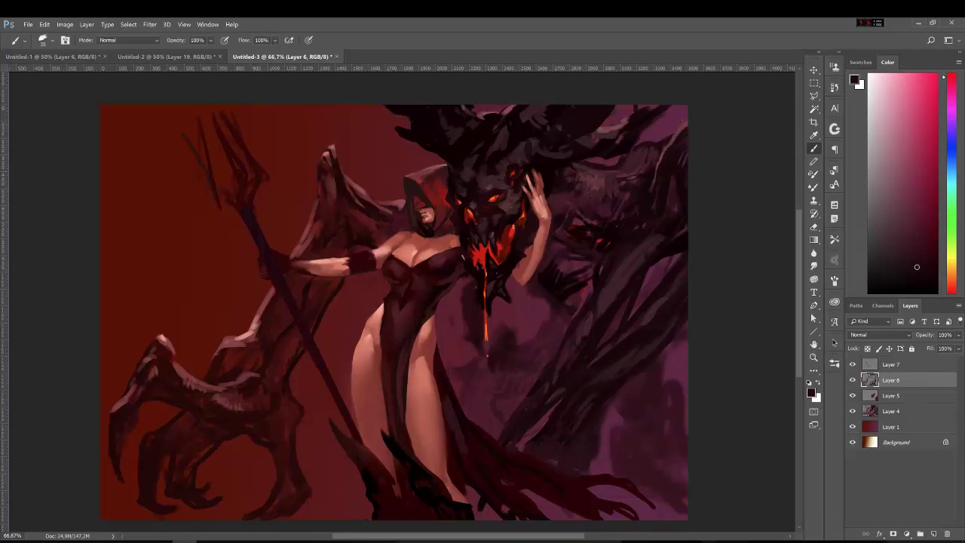
- Paint an orange-red glow over the demon's mouth on a new Overlay layer
{"action": "left_click", "coordinate": [933, 534]}
{"action": "key", "text": "F5"}
{"action": "left_click", "coordinate": [782, 265]}
{"action": "left_click", "coordinate": [467, 219], "text": "alt"}
{"action": "left_click_drag", "start_coordinate": [954, 286], "coordinate": [954, 282]}
{"action": "left_click", "coordinate": [783, 265]}
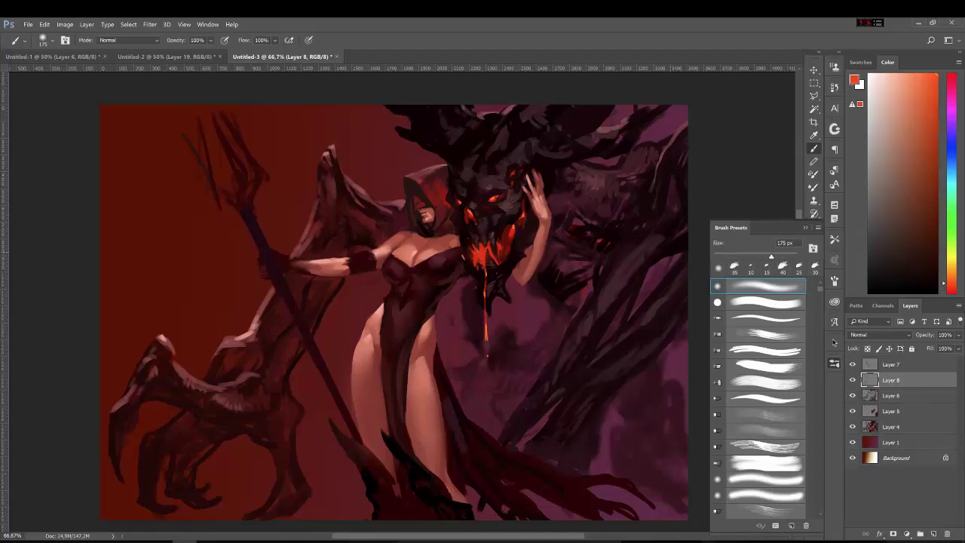
{"action": "left_click_drag", "start_coordinate": [479, 264], "coordinate": [498, 226]}
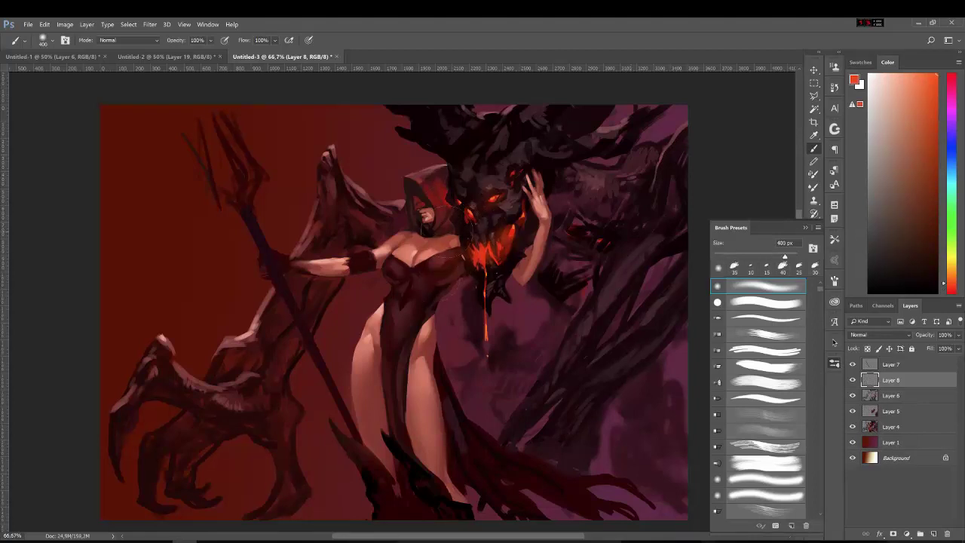
{"action": "left_click", "coordinate": [868, 335]}
{"action": "left_click", "coordinate": [875, 445]}
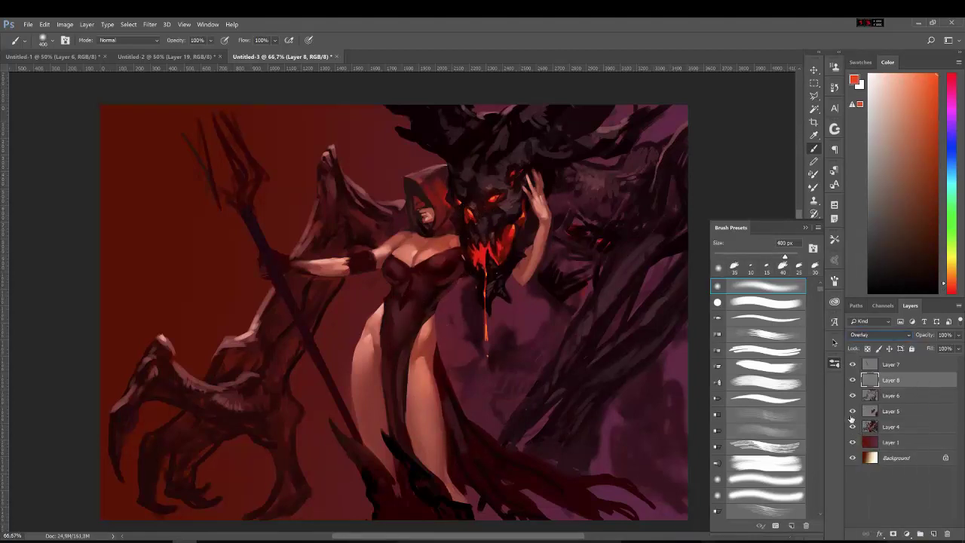
- Add a Multiply layer with dark red selected, then another normal layer on top
{"action": "left_click", "coordinate": [783, 265]}
{"action": "left_click", "coordinate": [430, 213], "text": "alt"}
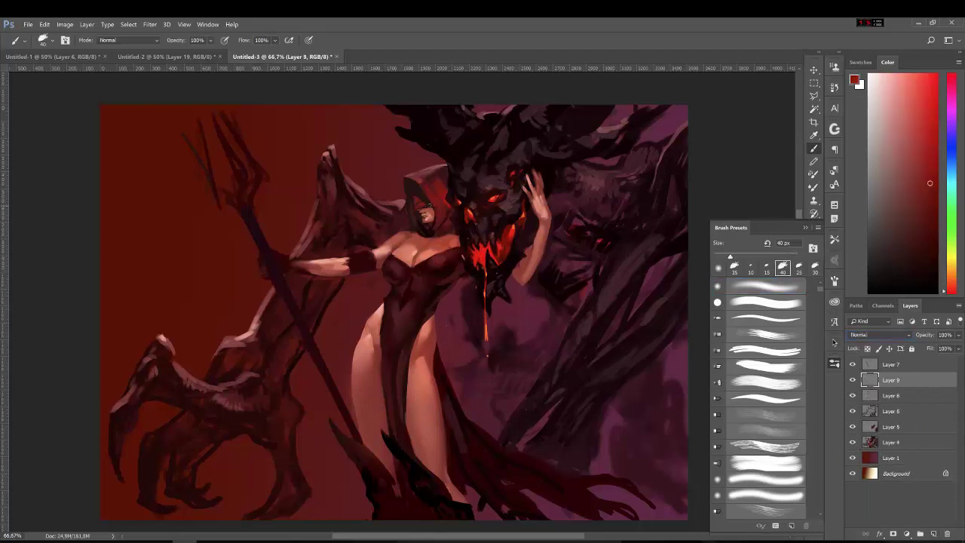
{"action": "left_click", "coordinate": [933, 534]}
{"action": "left_click", "coordinate": [878, 335]}
{"action": "left_click", "coordinate": [877, 361]}
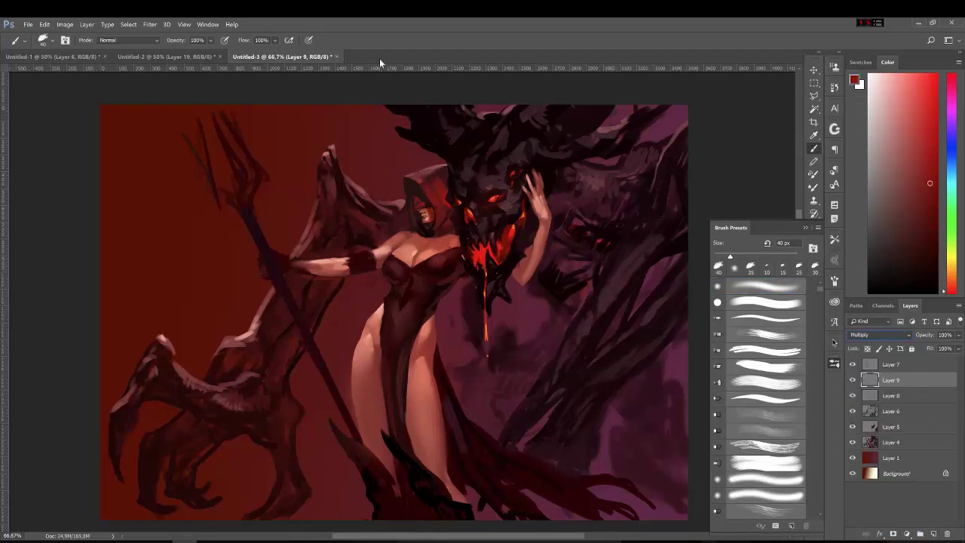
{"action": "key", "text": "bracketleft"}
{"action": "key", "text": "bracketleft"}
{"action": "key", "text": "bracketleft"}
{"action": "left_click", "coordinate": [921, 261]}
{"action": "left_click", "coordinate": [933, 534]}
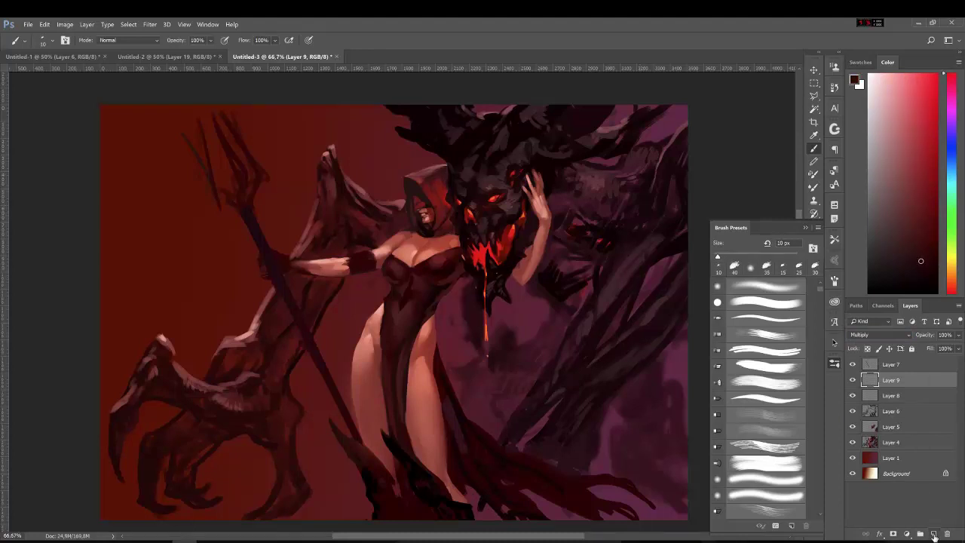
- Sample dark red and dusty rose tones and set the brush to 25 px
{"action": "left_click", "coordinate": [453, 249], "text": "alt"}
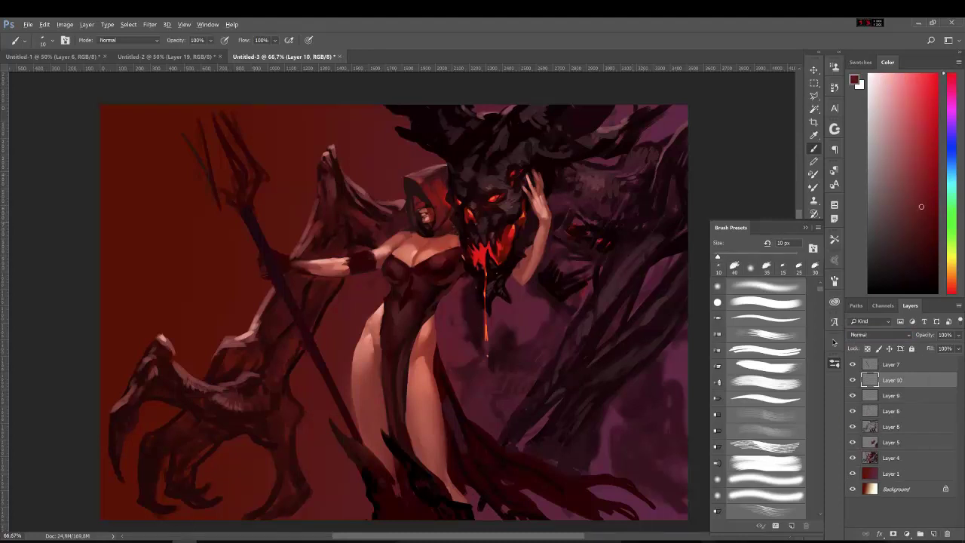
{"action": "left_click", "coordinate": [452, 256], "text": "alt"}
{"action": "left_click", "coordinate": [473, 238], "text": "alt"}
{"action": "left_click", "coordinate": [470, 243], "text": "alt"}
{"action": "left_click", "coordinate": [537, 198], "text": "alt"}
{"action": "left_click", "coordinate": [595, 200], "text": "alt"}
{"action": "key", "text": "bracketright"}
{"action": "left_click", "coordinate": [484, 192], "text": "alt"}
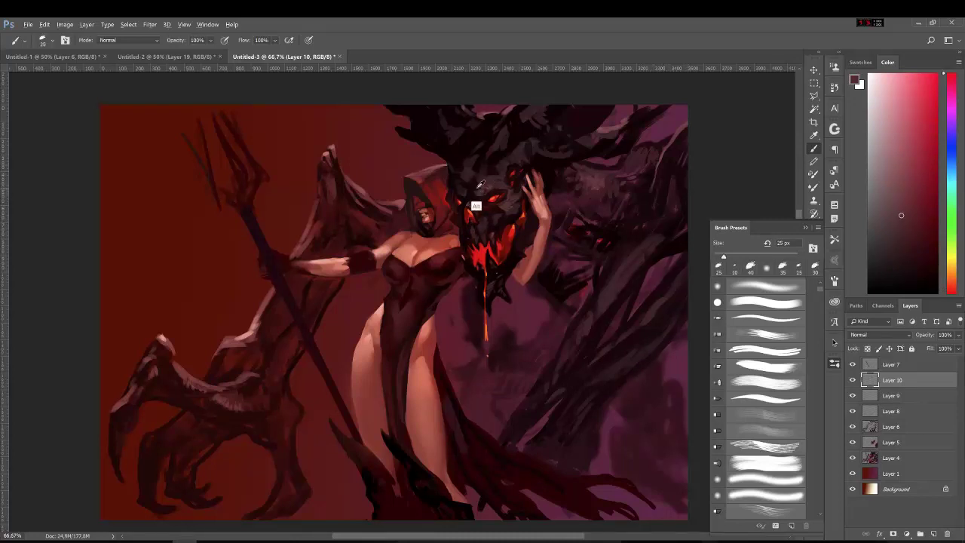
- Paint lighter strokes on the horn above the demon's face
{"action": "left_click", "coordinate": [476, 206], "text": "alt"}
{"action": "left_click", "coordinate": [483, 191], "text": "alt"}
{"action": "left_click", "coordinate": [486, 167], "text": "alt"}
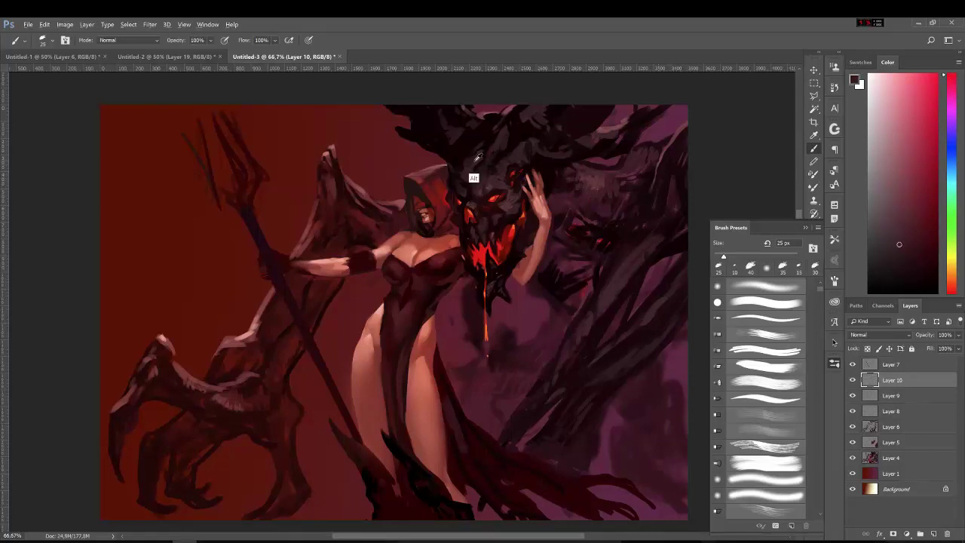
{"action": "left_click", "coordinate": [476, 157], "text": "alt"}
{"action": "left_click_drag", "start_coordinate": [457, 148], "coordinate": [470, 139]}
{"action": "left_click", "coordinate": [489, 208], "text": "alt"}
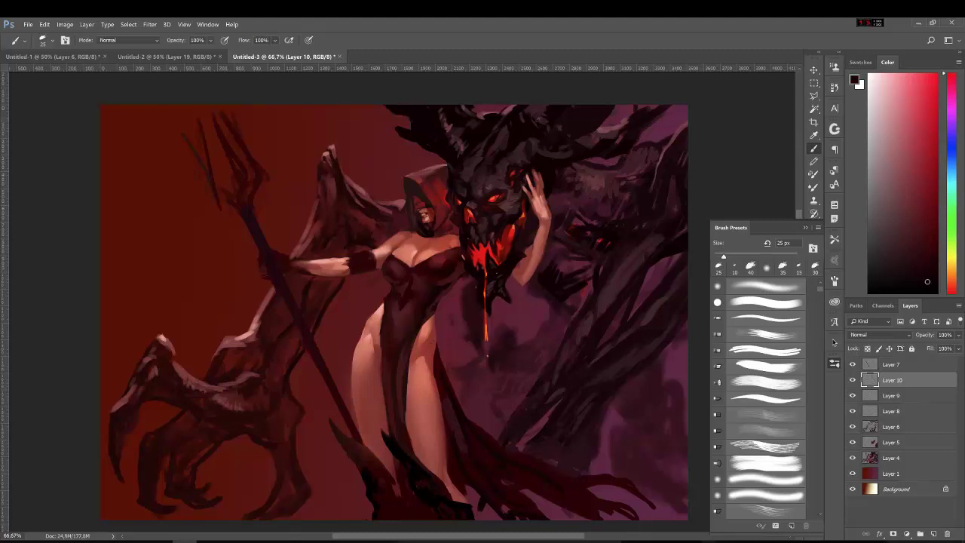
- Sample darker reds and zoom in on the woman and demon faces
{"action": "left_click", "coordinate": [503, 128], "text": "alt"}
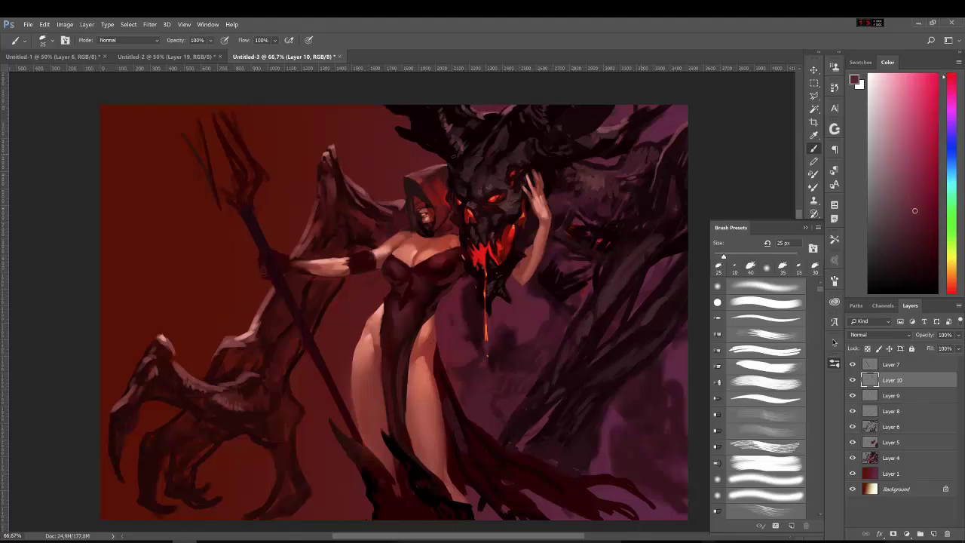
{"action": "left_click", "coordinate": [490, 144], "text": "alt"}
{"action": "left_click", "coordinate": [371, 232], "text": "alt"}
{"action": "left_click", "coordinate": [381, 240], "text": "alt"}
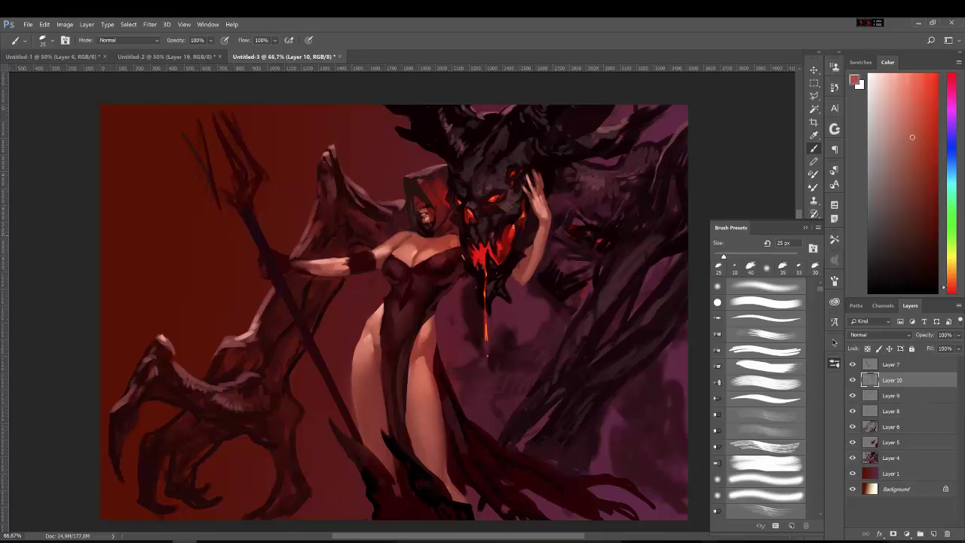
{"action": "scroll", "coordinate": [433, 197], "scroll_direction": "up", "scroll_amount": 2}
{"action": "key", "text": "bracketleft"}
- Darken the left of the face and mouth with dark red strokes, then repaint the mouth lighter
{"action": "left_click", "coordinate": [347, 224], "text": "alt"}
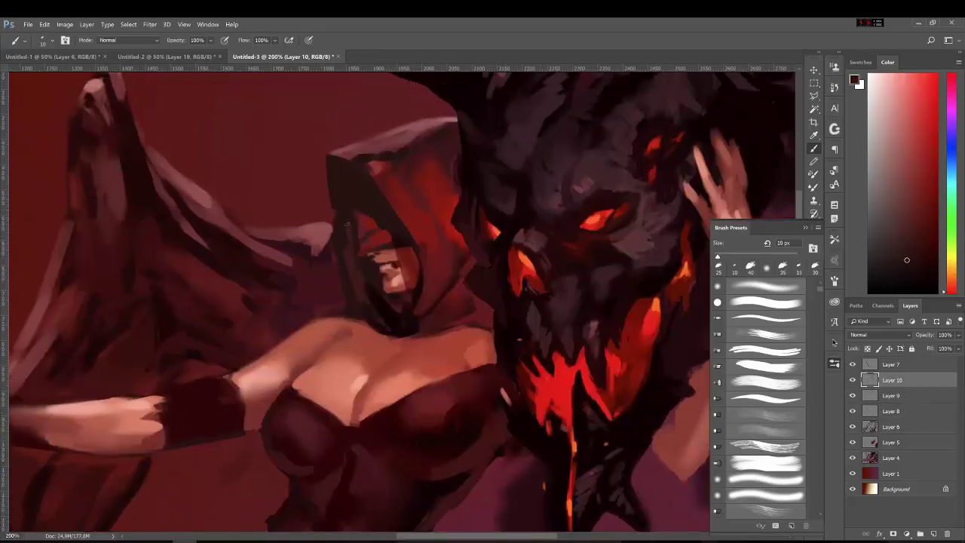
{"action": "key", "text": "bracketleft"}
{"action": "mouse_move", "coordinate": [355, 257]}
{"action": "left_mouse_down"}
{"action": "mouse_move", "coordinate": [401, 272]}
{"action": "mouse_move", "coordinate": [398, 258]}
{"action": "mouse_move", "coordinate": [395, 289]}
{"action": "mouse_move", "coordinate": [397, 254]}
{"action": "left_mouse_up"}
{"action": "left_click", "coordinate": [393, 278], "text": "alt"}
{"action": "left_click", "coordinate": [392, 283], "text": "alt"}
{"action": "left_click", "coordinate": [392, 266], "text": "alt"}
- Deepen the left side of the mouth with a much darker red stroke
{"action": "left_click", "coordinate": [405, 261], "text": "alt"}
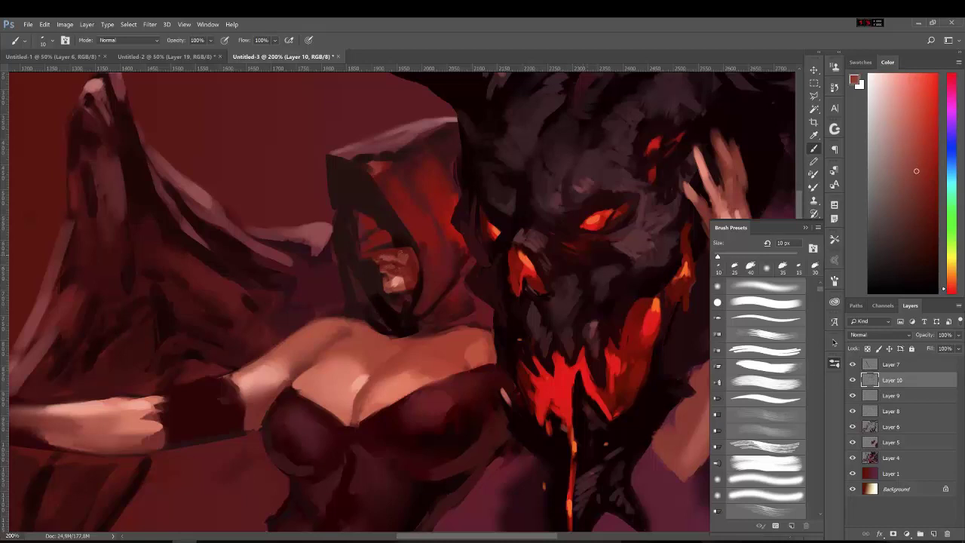
{"action": "left_click", "coordinate": [381, 284], "text": "alt"}
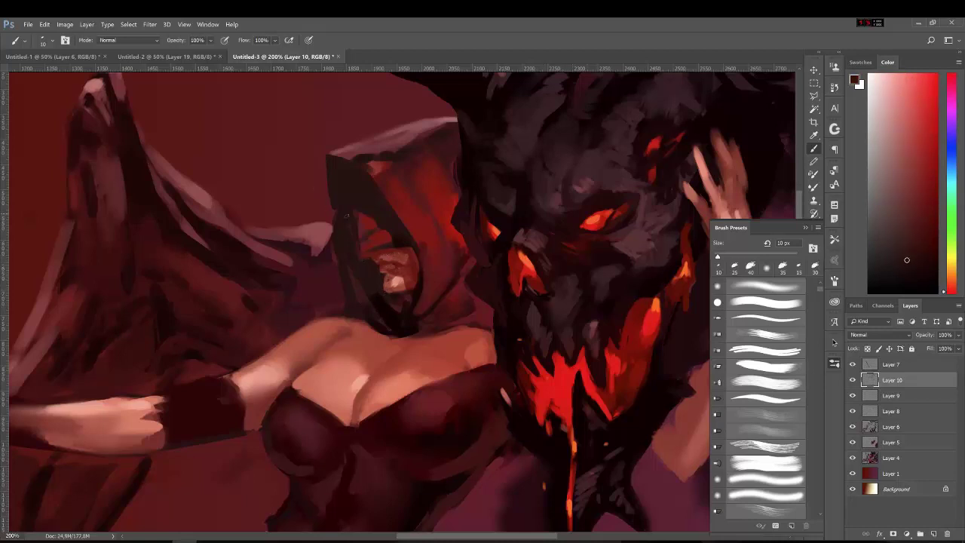
{"action": "left_click", "coordinate": [368, 266], "text": "alt"}
{"action": "left_click_drag", "start_coordinate": [373, 268], "coordinate": [362, 256]}
- Shrink the brush to 6 px and add light pink highlights on the lips
{"action": "left_click", "coordinate": [388, 267], "text": "alt"}
{"action": "key", "text": "bracketleft"}
{"action": "key", "text": "bracketleft"}
{"action": "key", "text": "bracketleft"}
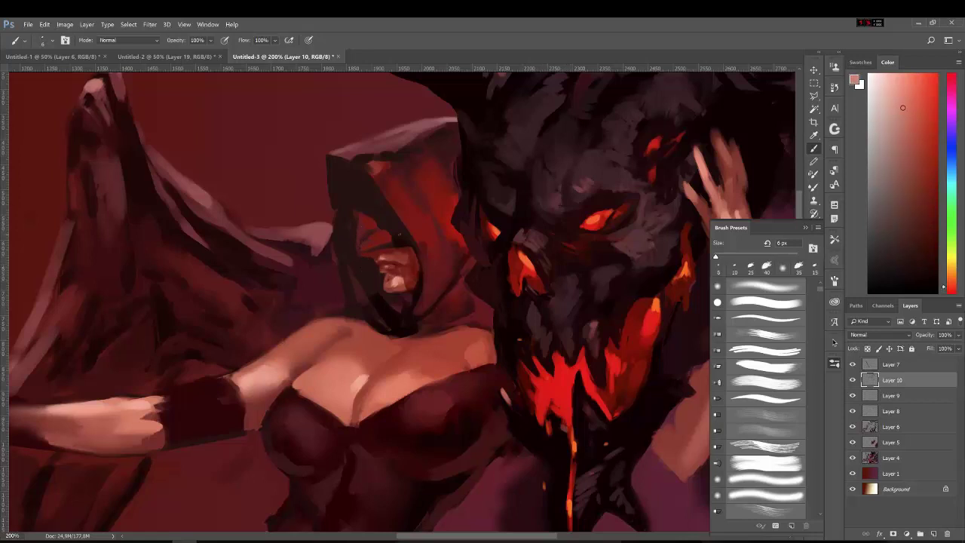
{"action": "left_click", "coordinate": [400, 236], "text": "alt"}
{"action": "left_click", "coordinate": [400, 285], "text": "alt"}
{"action": "left_click", "coordinate": [399, 264], "text": "alt"}
{"action": "left_click", "coordinate": [400, 273], "text": "alt"}
{"action": "left_click", "coordinate": [400, 273], "text": "alt"}
{"action": "left_click", "coordinate": [400, 254], "text": "alt"}
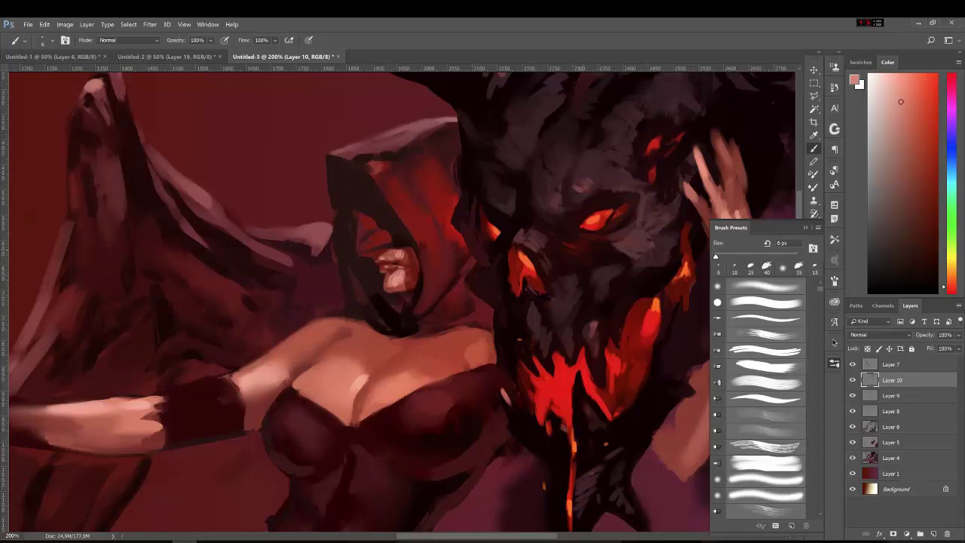
{"action": "left_click", "coordinate": [406, 276], "text": "alt"}
{"action": "left_click_drag", "start_coordinate": [407, 264], "coordinate": [407, 285]}
- Brighten the hood's edge left of the face with a lighter pinkish red
{"action": "left_click", "coordinate": [382, 285], "text": "alt"}
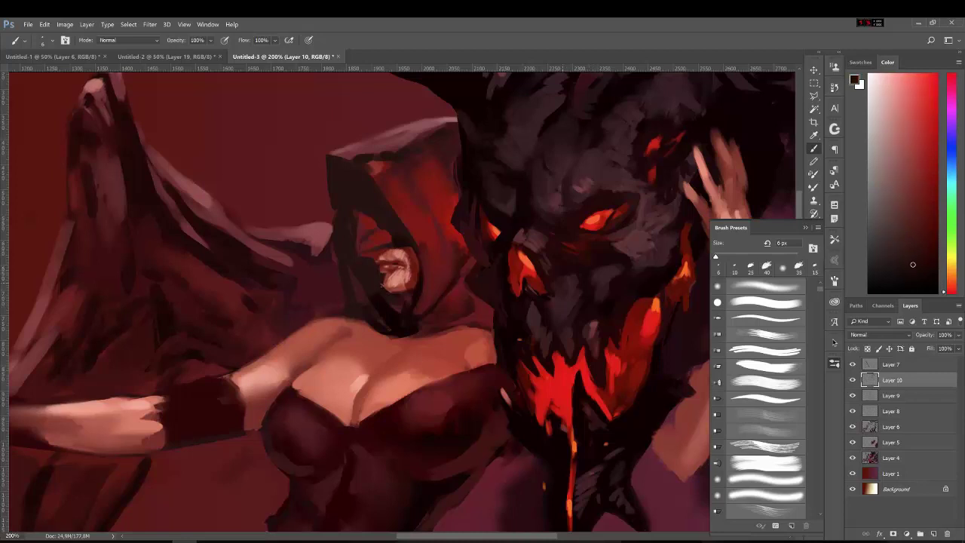
{"action": "left_click", "coordinate": [411, 284], "text": "alt"}
{"action": "left_click", "coordinate": [383, 255], "text": "alt"}
{"action": "left_click", "coordinate": [382, 254], "text": "alt"}
{"action": "left_click", "coordinate": [363, 257], "text": "alt"}
{"action": "left_click", "coordinate": [374, 178], "text": "alt"}
{"action": "left_click_drag", "start_coordinate": [358, 250], "coordinate": [356, 175]}
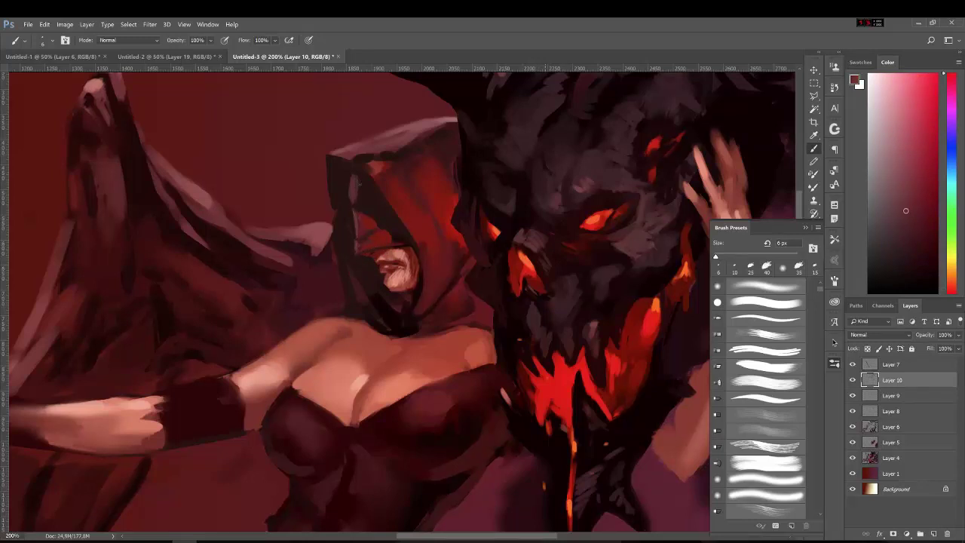
{"action": "key", "text": "shift+b"}
{"action": "key", "text": "bracketleft"}
{"action": "key", "text": "bracketleft"}
{"action": "key", "text": "bracketleft"}
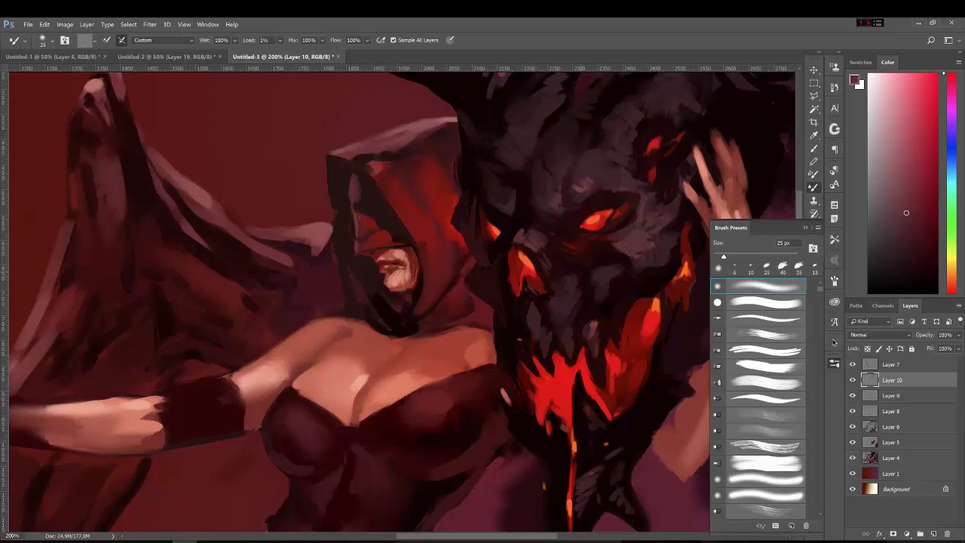
- Blend the lips slightly darker with the Mixer Brush, then sample reds from the face
{"action": "left_click_drag", "start_coordinate": [385, 261], "coordinate": [397, 255]}
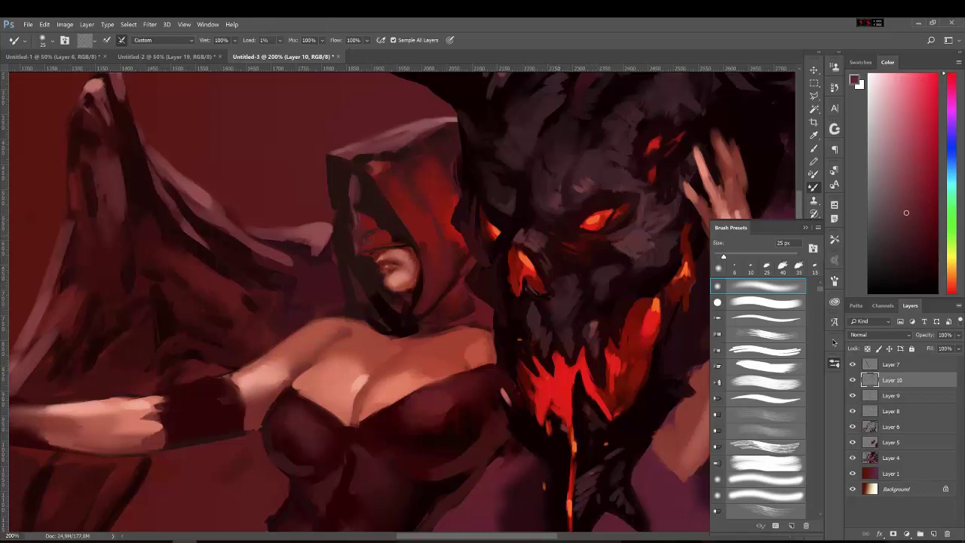
{"action": "key", "text": "b"}
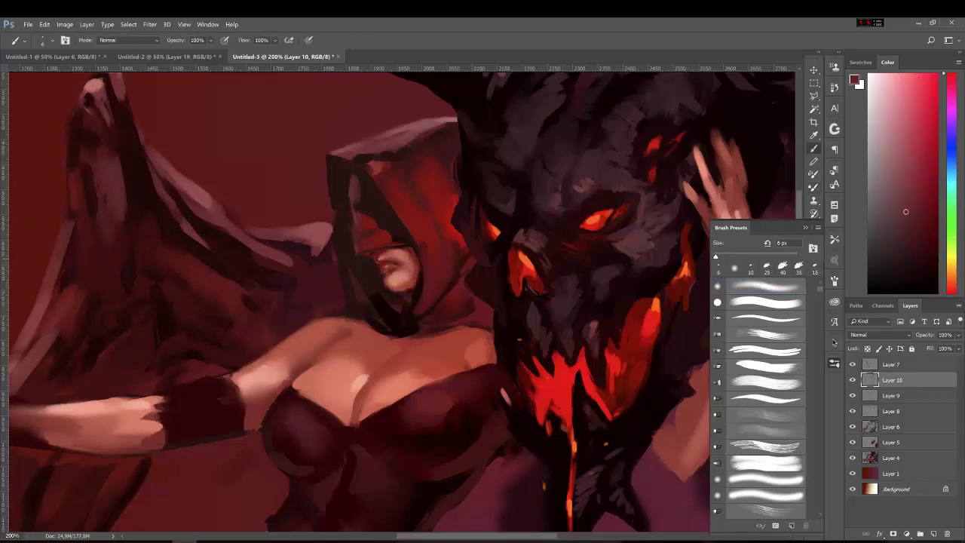
{"action": "left_click", "coordinate": [399, 167], "text": "alt"}
{"action": "left_click", "coordinate": [383, 277], "text": "alt"}
{"action": "left_click", "coordinate": [401, 274], "text": "alt"}
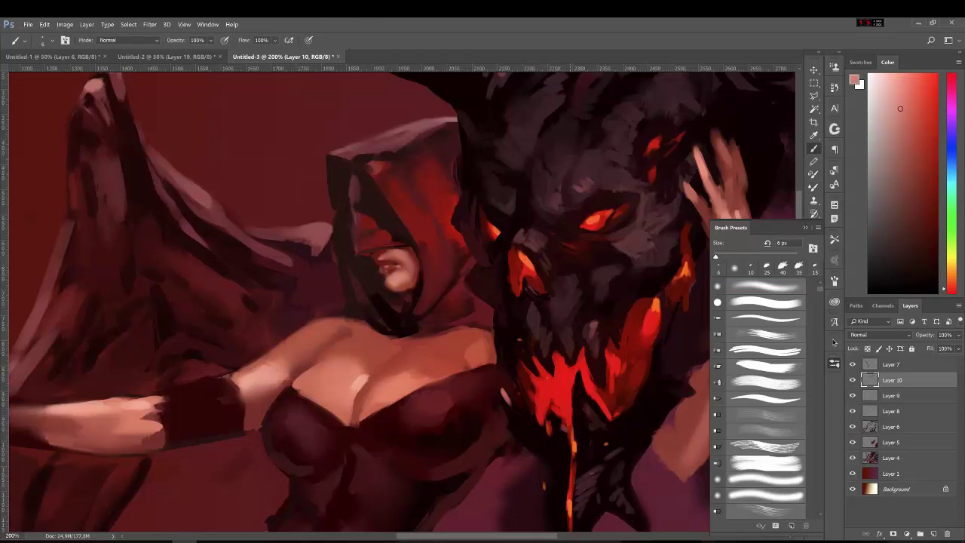
{"action": "left_click", "coordinate": [401, 268], "text": "alt"}
{"action": "left_click", "coordinate": [401, 281], "text": "alt"}
{"action": "left_click", "coordinate": [377, 272], "text": "alt"}
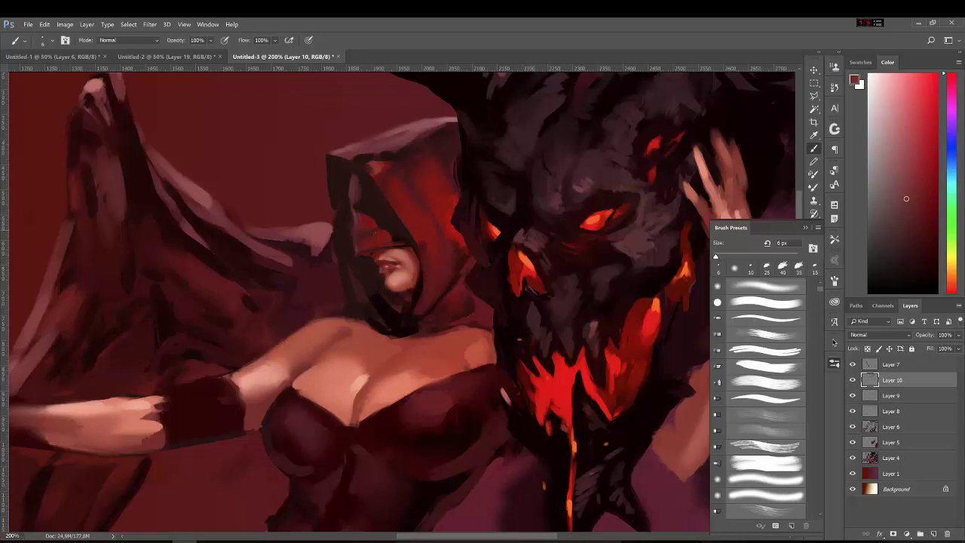
- Paint a bright red stroke and small touches on the hood's left side
{"action": "left_click", "coordinate": [410, 284], "text": "alt"}
{"action": "left_click", "coordinate": [414, 285], "text": "alt"}
{"action": "left_click", "coordinate": [380, 259], "text": "alt"}
{"action": "left_click", "coordinate": [377, 239], "text": "alt"}
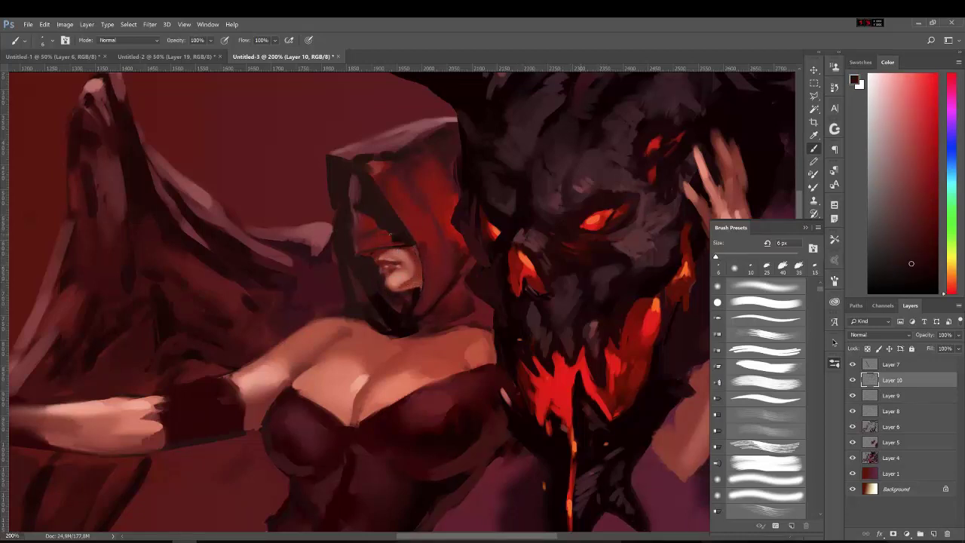
{"action": "left_click", "coordinate": [359, 226], "text": "alt"}
{"action": "mouse_move", "coordinate": [365, 187]}
{"action": "left_mouse_down"}
{"action": "mouse_move", "coordinate": [357, 210]}
{"action": "mouse_move", "coordinate": [366, 217]}
{"action": "left_mouse_up"}
{"action": "left_click", "coordinate": [369, 220], "text": "alt"}
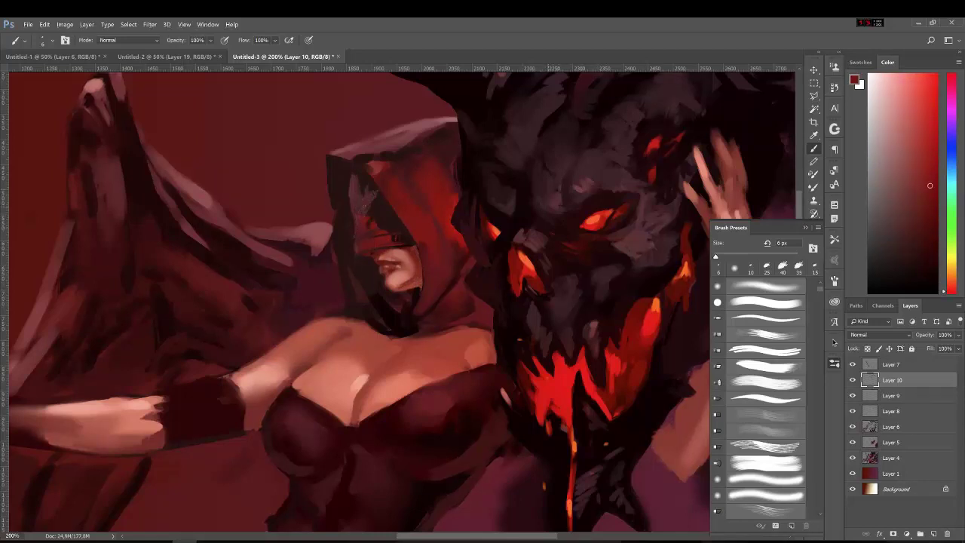
- Paint light and dark strokes down the hood's left edge
{"action": "left_click", "coordinate": [404, 138], "text": "alt"}
{"action": "mouse_move", "coordinate": [371, 144]}
{"action": "left_mouse_down"}
{"action": "mouse_move", "coordinate": [346, 157]}
{"action": "mouse_move", "coordinate": [328, 184]}
{"action": "mouse_move", "coordinate": [334, 241]}
{"action": "mouse_move", "coordinate": [367, 245]}
{"action": "left_mouse_up"}
{"action": "left_click", "coordinate": [367, 243], "text": "alt"}
{"action": "left_click", "coordinate": [386, 234], "text": "alt"}
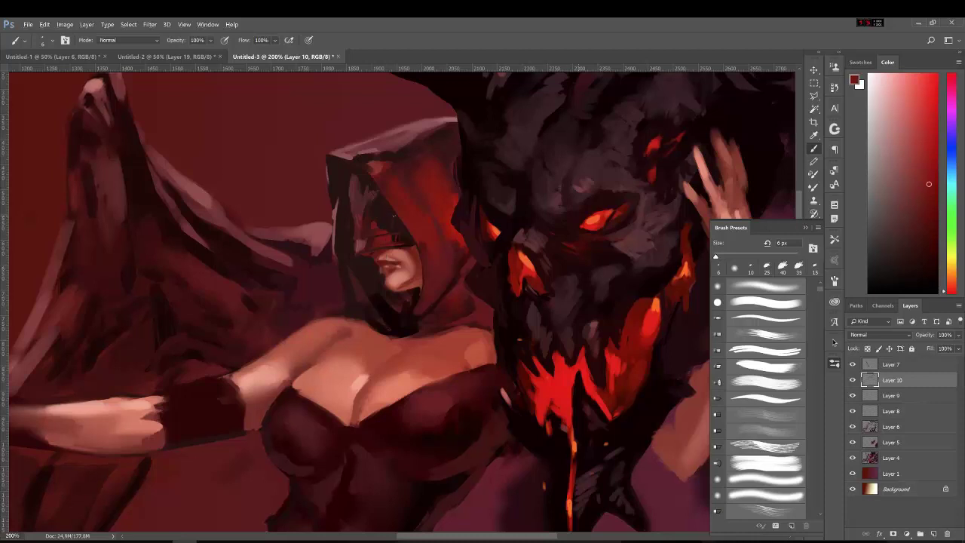
{"action": "left_click_drag", "start_coordinate": [337, 205], "coordinate": [331, 249]}
- Shade under the chin with dark and light red strokes
{"action": "left_click", "coordinate": [337, 304], "text": "alt"}
{"action": "mouse_move", "coordinate": [345, 332]}
{"action": "left_mouse_down"}
{"action": "mouse_move", "coordinate": [411, 322]}
{"action": "mouse_move", "coordinate": [431, 339]}
{"action": "left_mouse_up"}
{"action": "left_click", "coordinate": [392, 320], "text": "alt"}
{"action": "left_click", "coordinate": [478, 316], "text": "alt"}
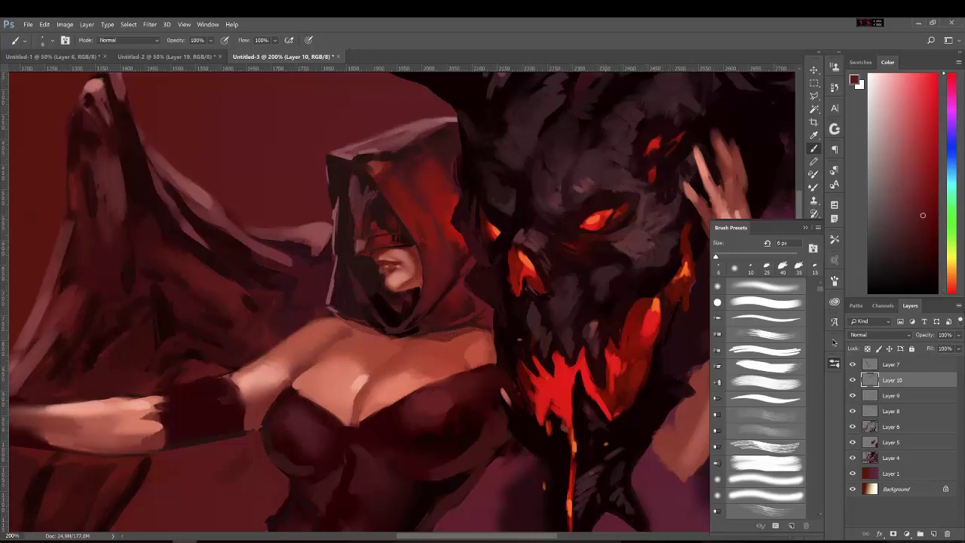
{"action": "left_click", "coordinate": [441, 229], "text": "alt"}
- Sample darker hood reds and add light touches on the hood edge near the face
{"action": "left_click", "coordinate": [398, 195], "text": "alt"}
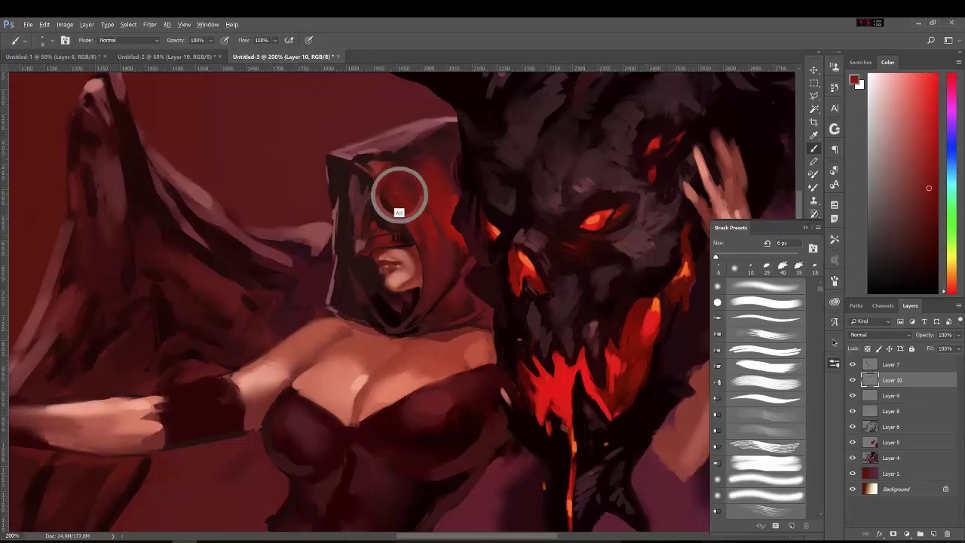
{"action": "left_click", "coordinate": [360, 165], "text": "alt"}
{"action": "left_click", "coordinate": [402, 156], "text": "alt"}
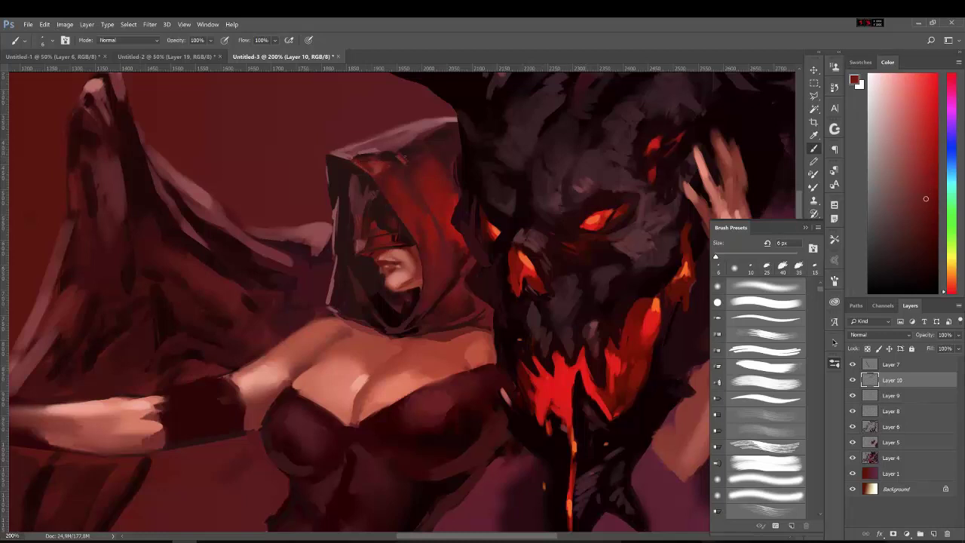
{"action": "left_click", "coordinate": [389, 158], "text": "alt"}
{"action": "left_click", "coordinate": [392, 175], "text": "alt"}
{"action": "left_click", "coordinate": [389, 237], "text": "alt"}
{"action": "left_click", "coordinate": [391, 248], "text": "alt"}
{"action": "left_click_drag", "start_coordinate": [362, 240], "coordinate": [345, 152]}
{"action": "left_click", "coordinate": [353, 197], "text": "alt"}
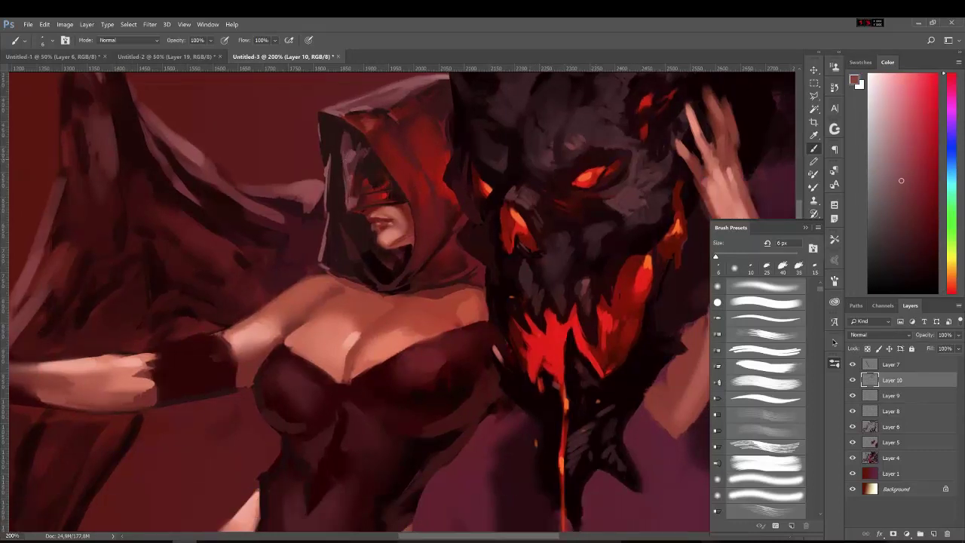
- Paint near-black and greyer red strokes along the hood's left edge by the face and neck
{"action": "left_click", "coordinate": [371, 265], "text": "alt"}
{"action": "mouse_move", "coordinate": [365, 219]}
{"action": "left_mouse_down"}
{"action": "mouse_move", "coordinate": [331, 264]}
{"action": "mouse_move", "coordinate": [375, 289]}
{"action": "left_mouse_up"}
{"action": "left_click", "coordinate": [345, 178], "text": "alt"}
{"action": "left_click_drag", "start_coordinate": [407, 260], "coordinate": [384, 290]}
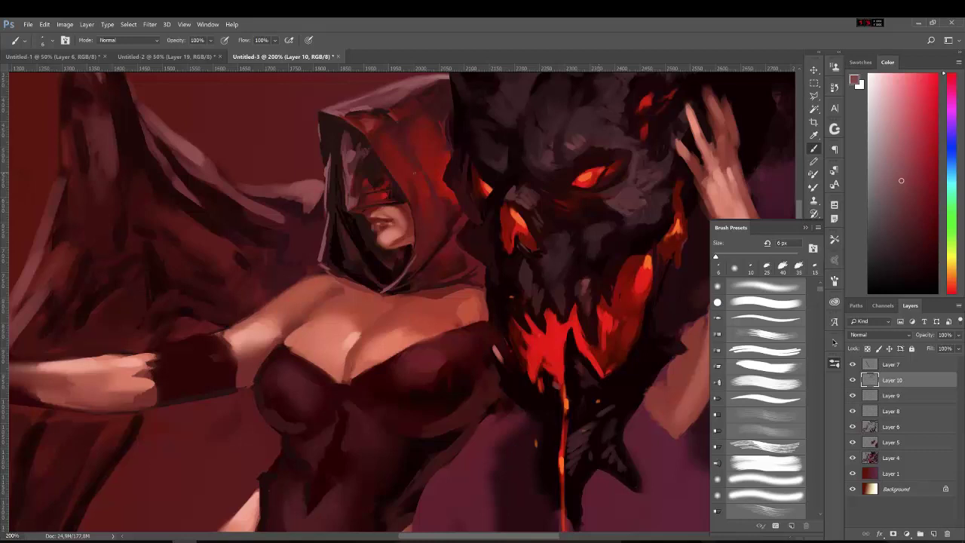
{"action": "mouse_move", "coordinate": [324, 256]}
{"action": "left_mouse_down"}
{"action": "mouse_move", "coordinate": [331, 270]}
{"action": "mouse_move", "coordinate": [322, 213]}
{"action": "left_mouse_up"}
{"action": "left_click_drag", "start_coordinate": [323, 151], "coordinate": [329, 172]}
- Sample saturated and near-black reds, toggle the Mixer Brush, and zoom out to the whole painting
{"action": "left_click", "coordinate": [414, 222], "text": "alt"}
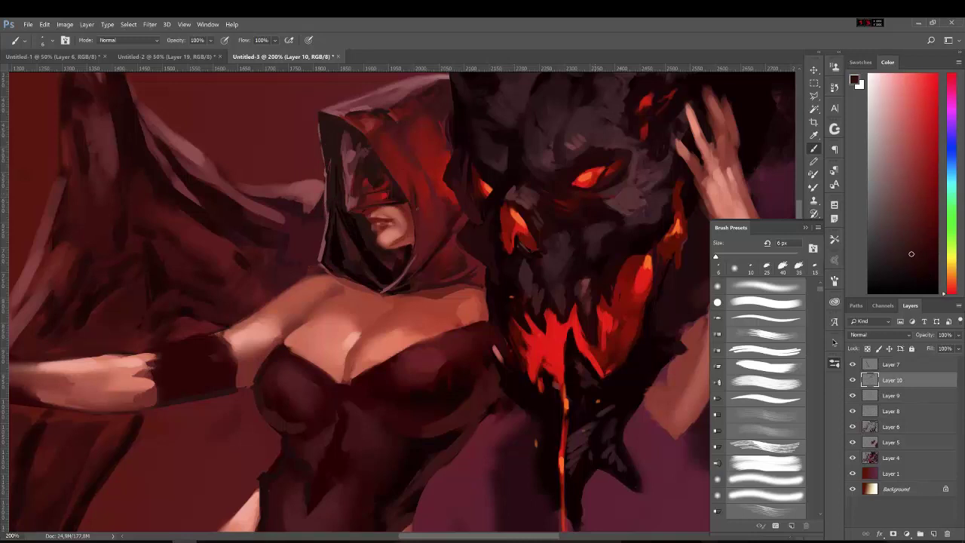
{"action": "left_click", "coordinate": [416, 217], "text": "alt"}
{"action": "left_click", "coordinate": [409, 182], "text": "alt"}
{"action": "left_click", "coordinate": [408, 183], "text": "alt"}
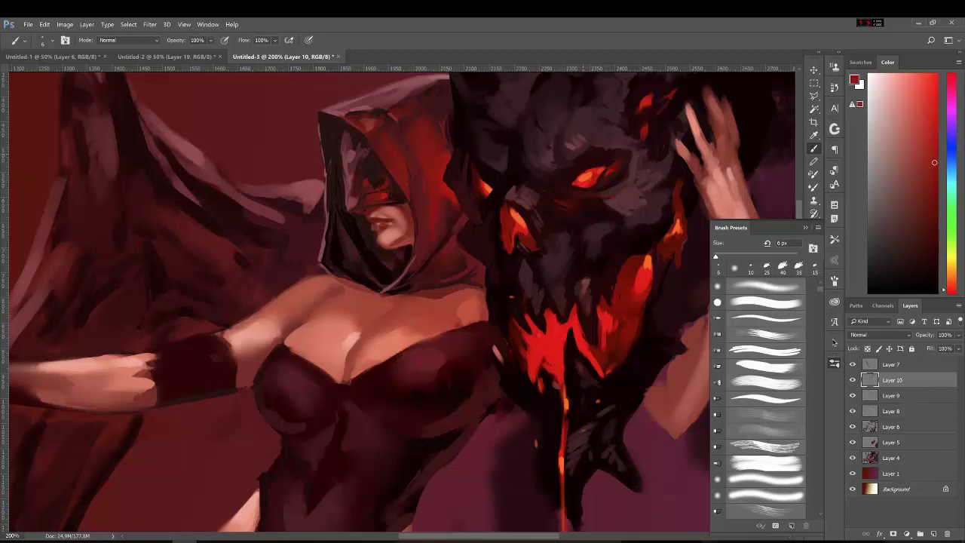
{"action": "left_click", "coordinate": [415, 291], "text": "alt"}
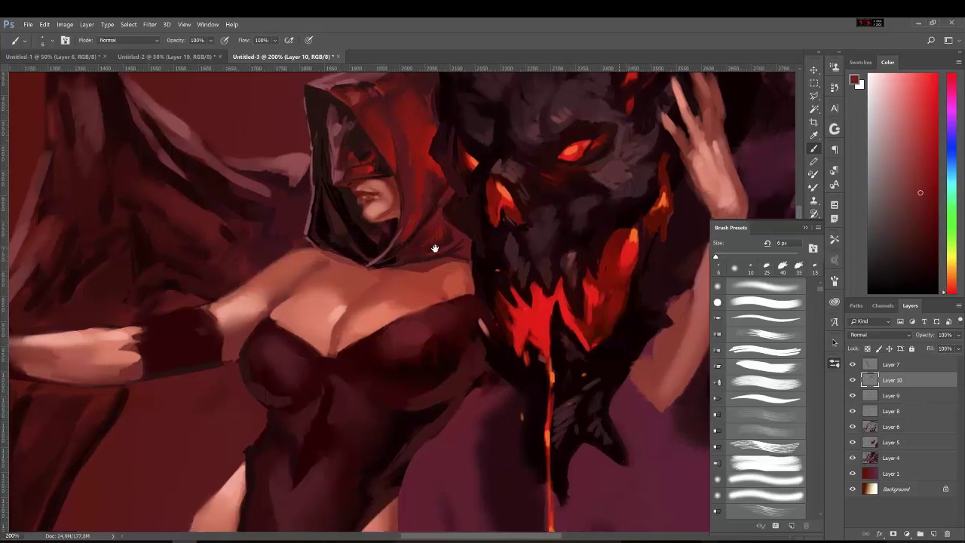
{"action": "scroll", "coordinate": [439, 227], "scroll_direction": "down", "scroll_amount": 3}
{"action": "left_click", "coordinate": [504, 315], "text": "alt"}
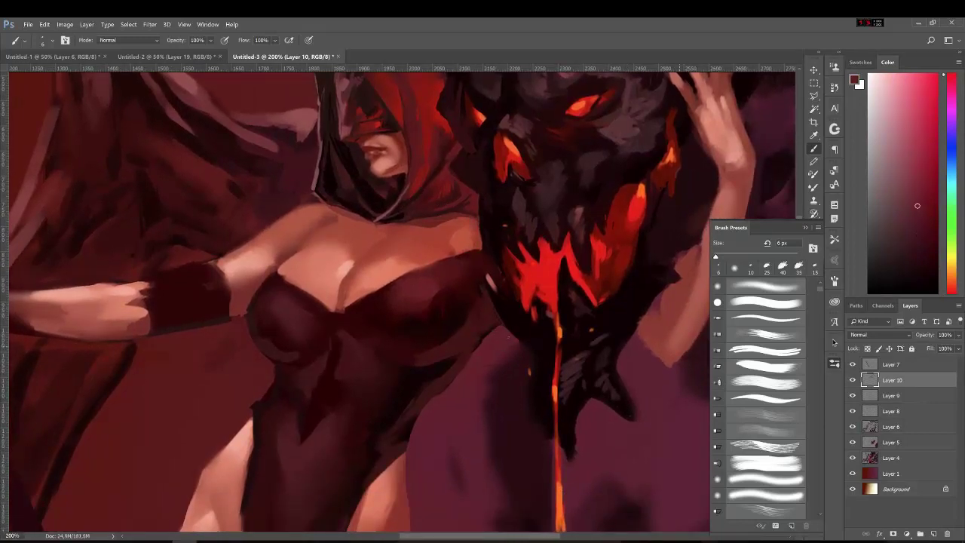
{"action": "scroll", "coordinate": [254, 298], "scroll_direction": "up", "scroll_amount": 5}
{"action": "key", "text": "shift+b"}
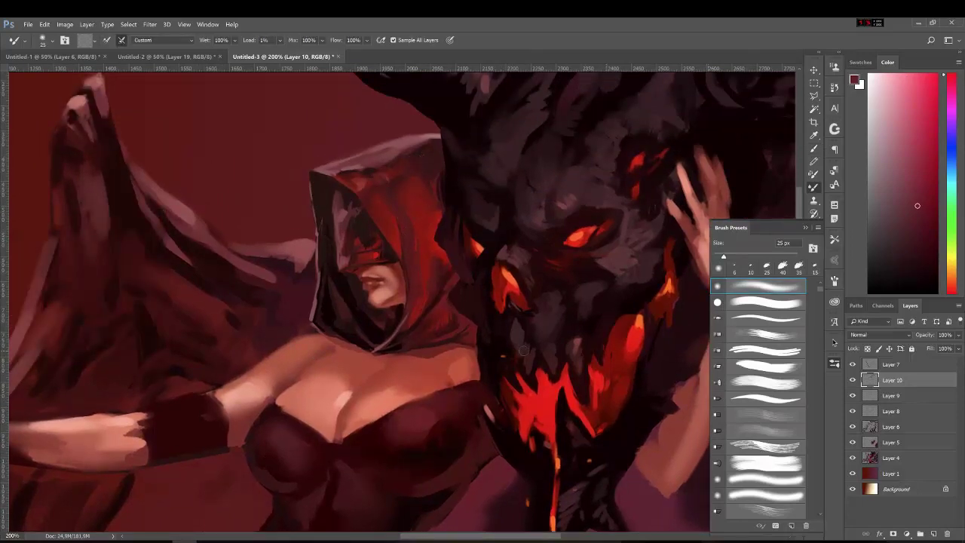
{"action": "key", "text": "ctrl+minus"}
{"action": "key", "text": "ctrl+minus"}
{"action": "scroll", "coordinate": [506, 352], "scroll_direction": "down", "scroll_amount": 2}
- Lay a pale pink stroke on the figure's lower body with a larger brush
{"action": "key", "text": "shift+b"}
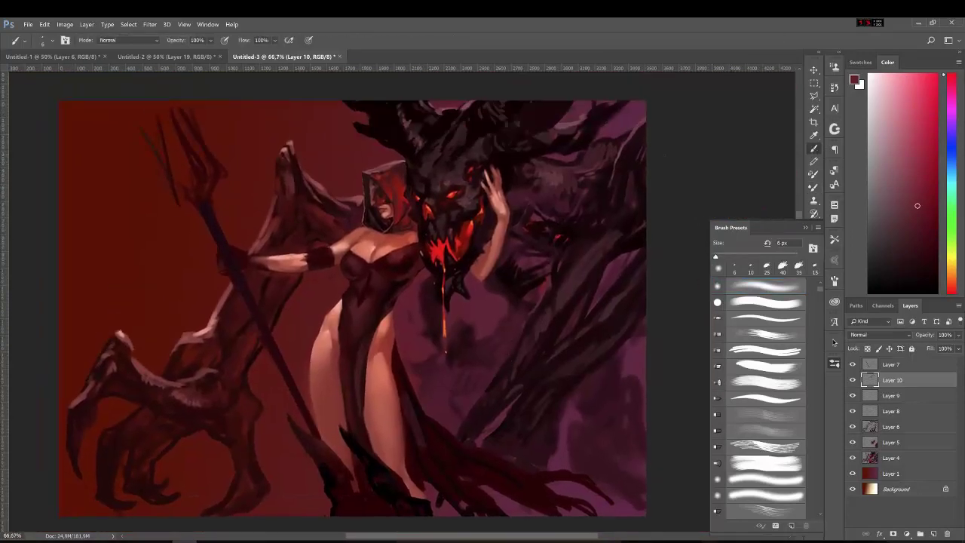
{"action": "left_click", "coordinate": [181, 367], "text": "alt"}
{"action": "key", "text": "bracketright"}
{"action": "key", "text": "bracketright"}
{"action": "key", "text": "bracketright"}
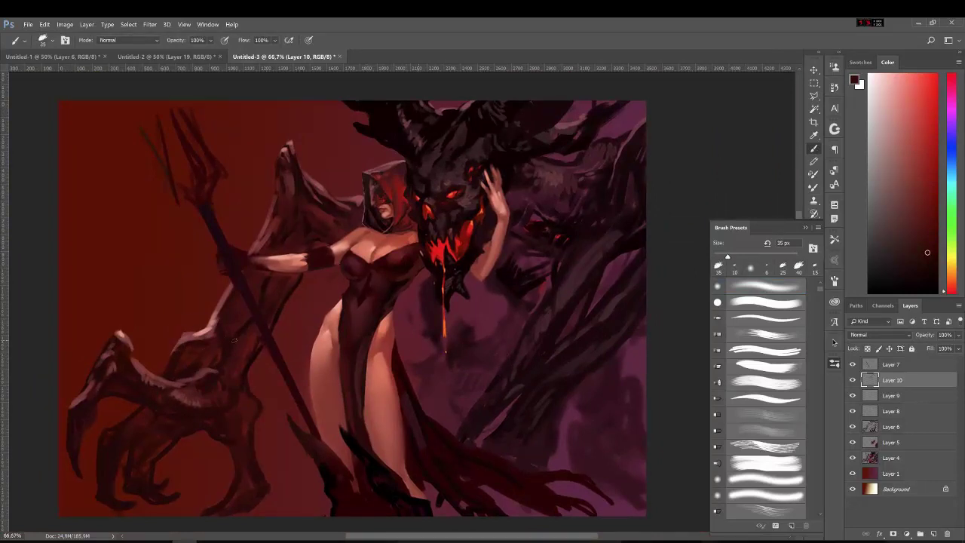
{"action": "left_click", "coordinate": [235, 338], "text": "alt"}
{"action": "left_click_drag", "start_coordinate": [224, 348], "coordinate": [251, 319]}
- With a smaller brush, add light strokes along the bust and a dark stroke at the cleavage
{"action": "left_click", "coordinate": [339, 307], "text": "alt"}
{"action": "left_click", "coordinate": [309, 242], "text": "alt"}
{"action": "key", "text": "bracketleft"}
{"action": "key", "text": "bracketleft"}
{"action": "left_click", "coordinate": [398, 273], "text": "alt"}
{"action": "scroll", "coordinate": [397, 273], "scroll_direction": "up", "scroll_amount": 2}
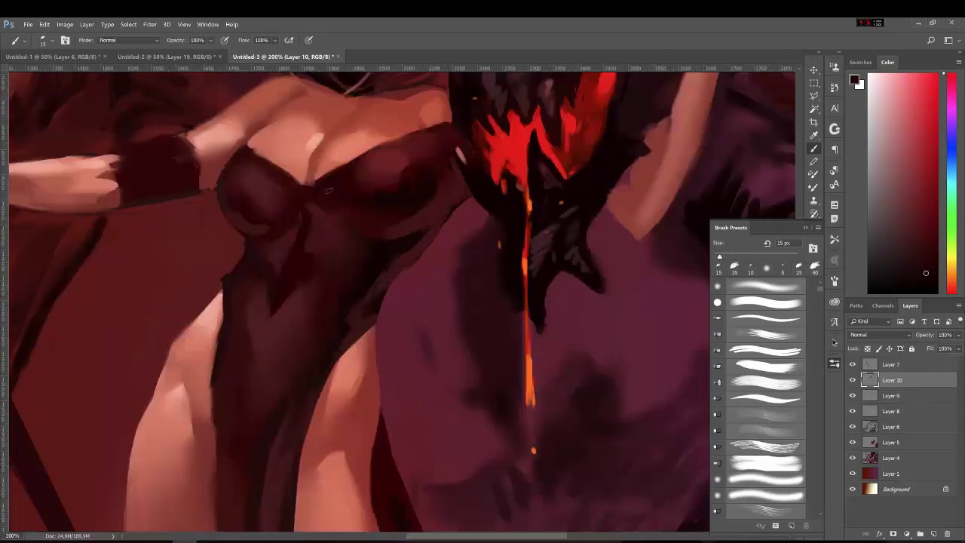
{"action": "key", "text": "bracketleft"}
{"action": "left_click", "coordinate": [316, 184], "text": "alt"}
{"action": "mouse_move", "coordinate": [307, 182]}
{"action": "left_mouse_down"}
{"action": "mouse_move", "coordinate": [307, 197]}
{"action": "mouse_move", "coordinate": [304, 176]}
{"action": "mouse_move", "coordinate": [312, 189]}
{"action": "left_mouse_up"}
{"action": "left_click", "coordinate": [307, 169], "text": "alt"}
{"action": "left_click", "coordinate": [336, 131], "text": "alt"}
- Blend a lighter patch on the right breast's top edge and darken the cleavage
{"action": "left_click", "coordinate": [318, 179], "text": "alt"}
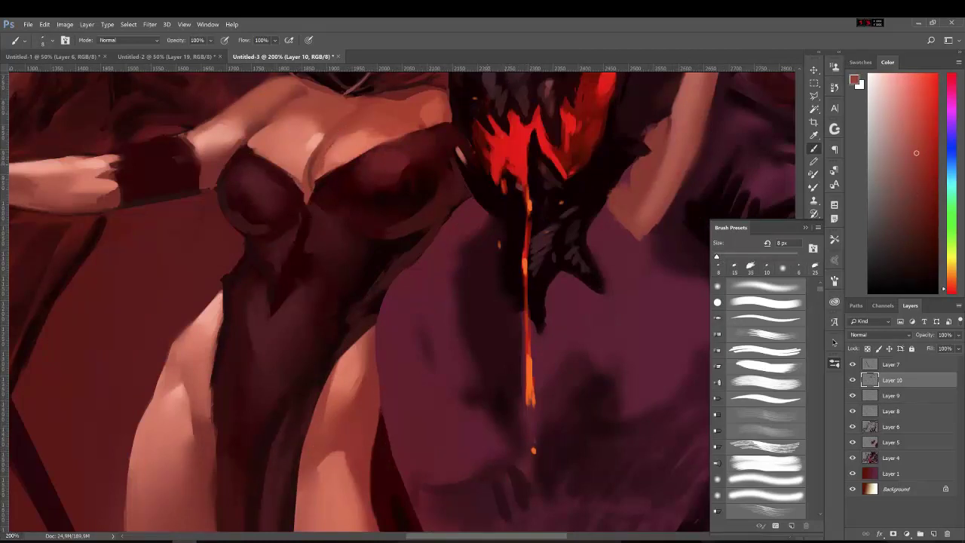
{"action": "key", "text": "shift+b"}
{"action": "left_click_drag", "start_coordinate": [368, 138], "coordinate": [388, 131]}
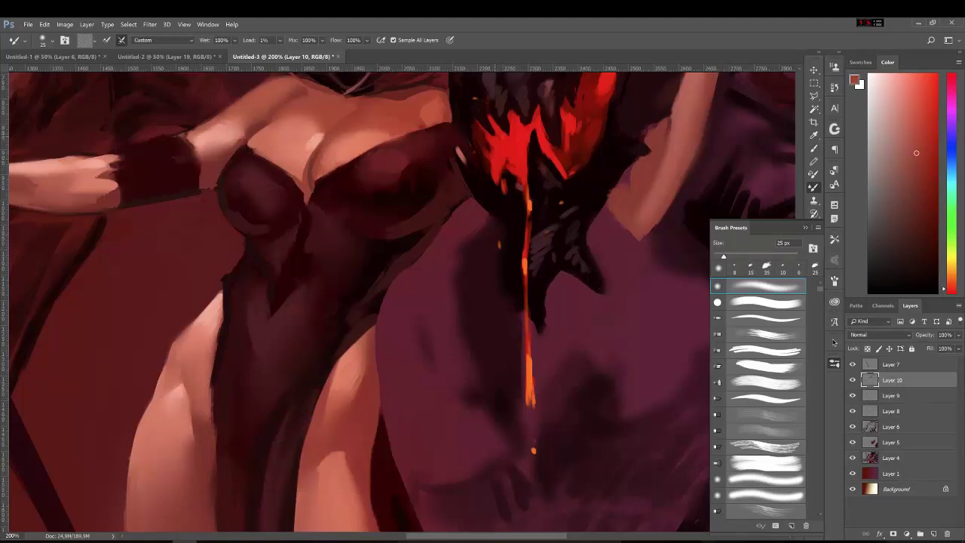
{"action": "key", "text": "shift+b"}
{"action": "left_click", "coordinate": [302, 187], "text": "alt"}
{"action": "left_click_drag", "start_coordinate": [309, 187], "coordinate": [312, 201]}
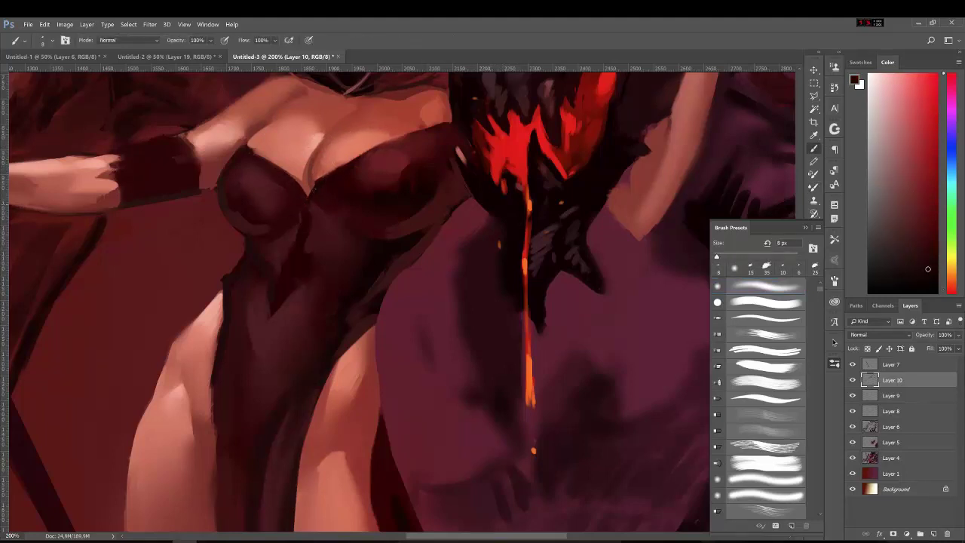
{"action": "mouse_move", "coordinate": [369, 144]}
{"action": "left_mouse_down"}
{"action": "mouse_move", "coordinate": [324, 175]}
{"action": "mouse_move", "coordinate": [310, 202]}
{"action": "left_mouse_up"}
- Lighten the bodysuit below the cleavage and the left breast with redder maroon strokes
{"action": "scroll", "coordinate": [320, 180], "scroll_direction": "up", "scroll_amount": 3}
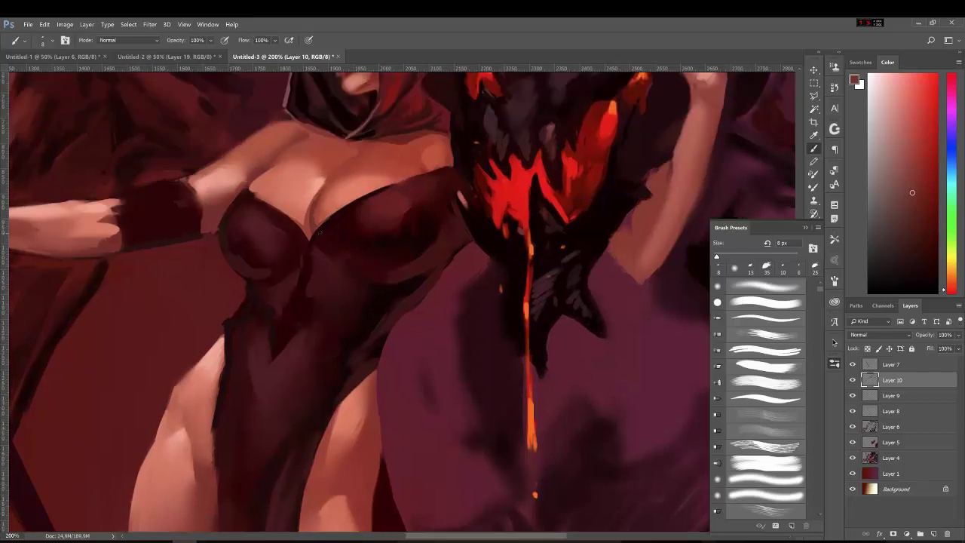
{"action": "left_click", "coordinate": [271, 346], "text": "alt"}
{"action": "left_click", "coordinate": [351, 240], "text": "alt"}
{"action": "mouse_move", "coordinate": [291, 284]}
{"action": "left_mouse_down"}
{"action": "mouse_move", "coordinate": [286, 298]}
{"action": "mouse_move", "coordinate": [291, 291]}
{"action": "left_mouse_up"}
{"action": "left_click_drag", "start_coordinate": [264, 207], "coordinate": [281, 221]}
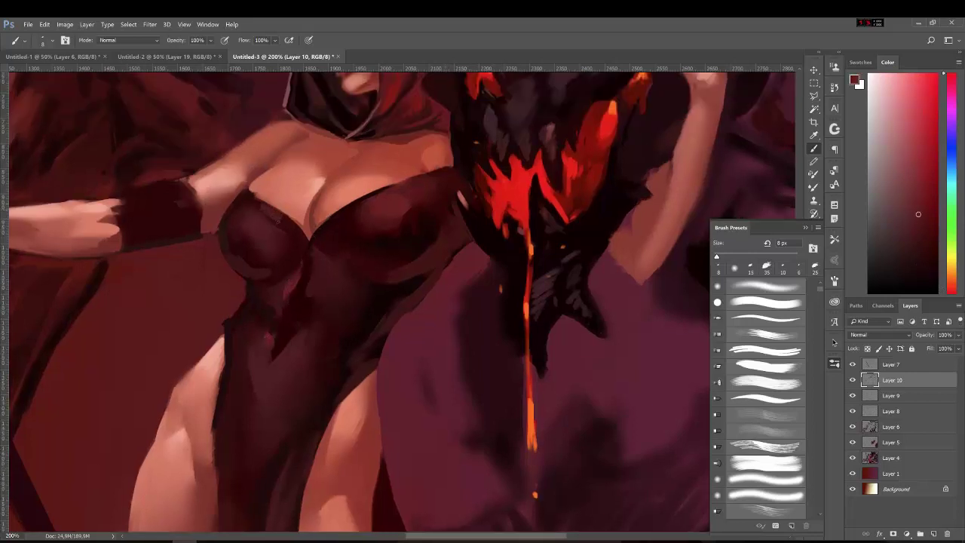
{"action": "left_click", "coordinate": [251, 190], "text": "alt"}
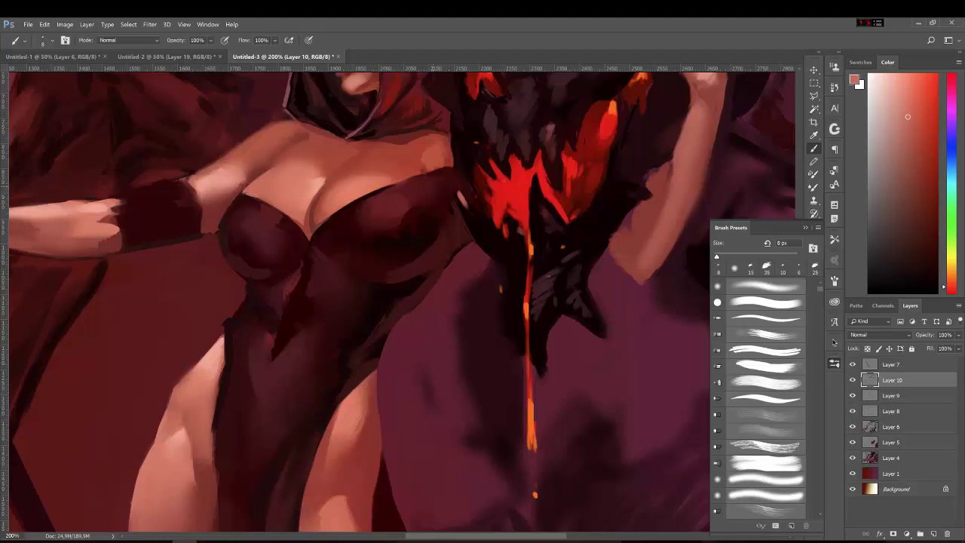
{"action": "left_click_drag", "start_coordinate": [398, 302], "coordinate": [371, 346]}
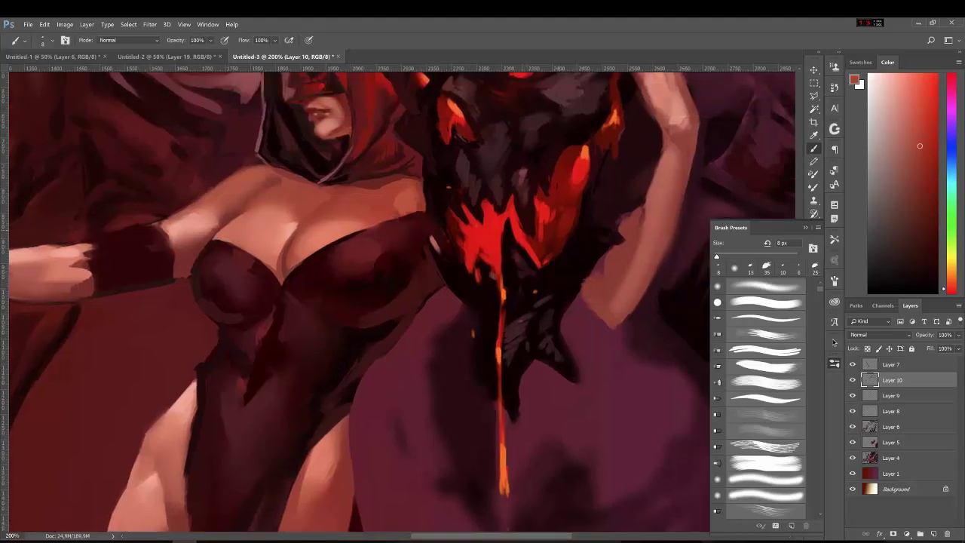
{"action": "key", "text": "shift+b"}
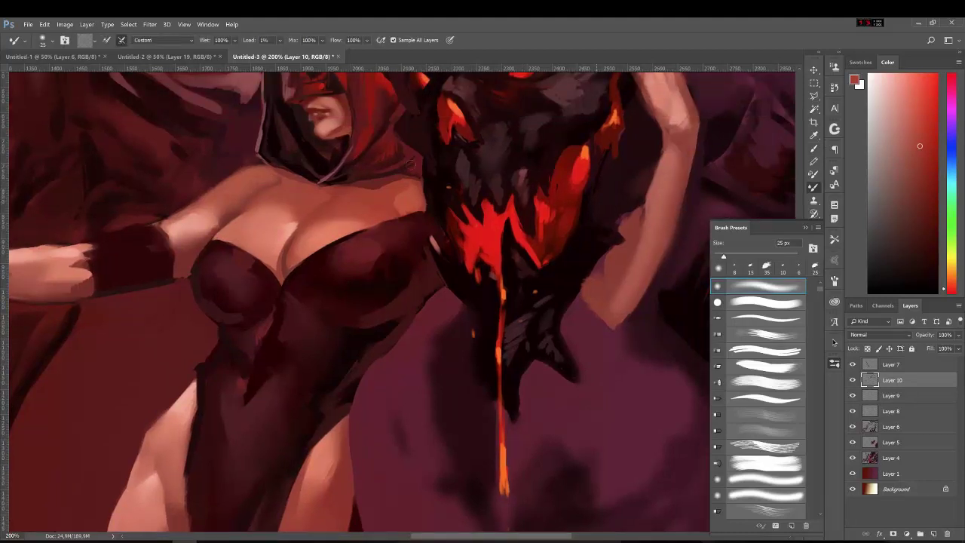
- Smudge and darken the red paint around the demon's mouth and down the lava drip
{"action": "left_click_drag", "start_coordinate": [371, 86], "coordinate": [374, 113]}
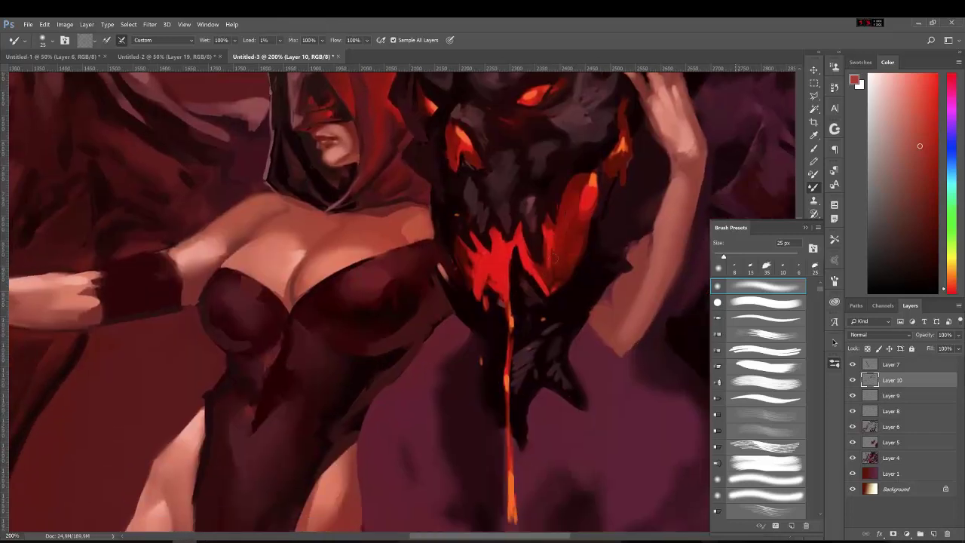
{"action": "left_click_drag", "start_coordinate": [553, 258], "coordinate": [541, 274]}
{"action": "mouse_move", "coordinate": [461, 249]}
{"action": "left_mouse_down"}
{"action": "mouse_move", "coordinate": [471, 280]}
{"action": "mouse_move", "coordinate": [497, 297]}
{"action": "left_mouse_up"}
{"action": "left_click_drag", "start_coordinate": [517, 353], "coordinate": [515, 406]}
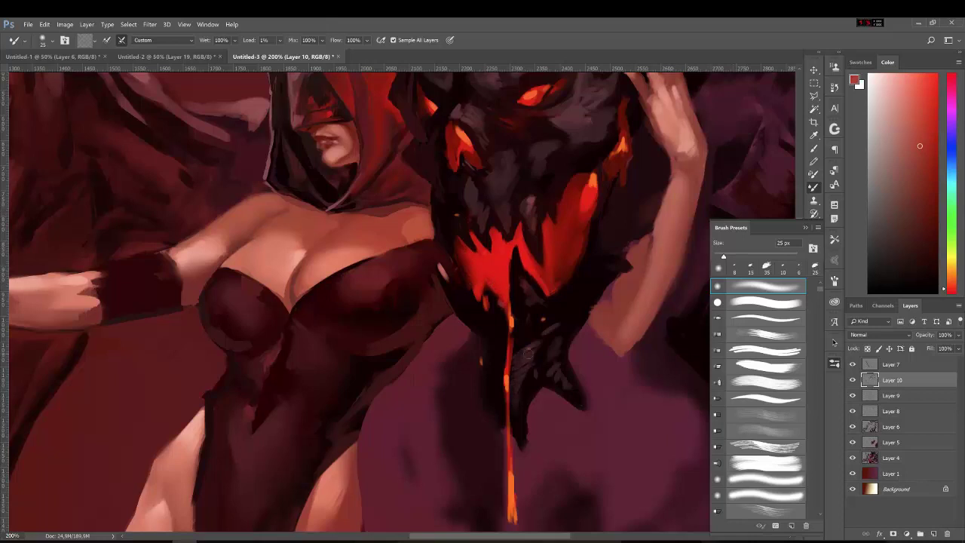
{"action": "left_click_drag", "start_coordinate": [626, 248], "coordinate": [564, 339]}
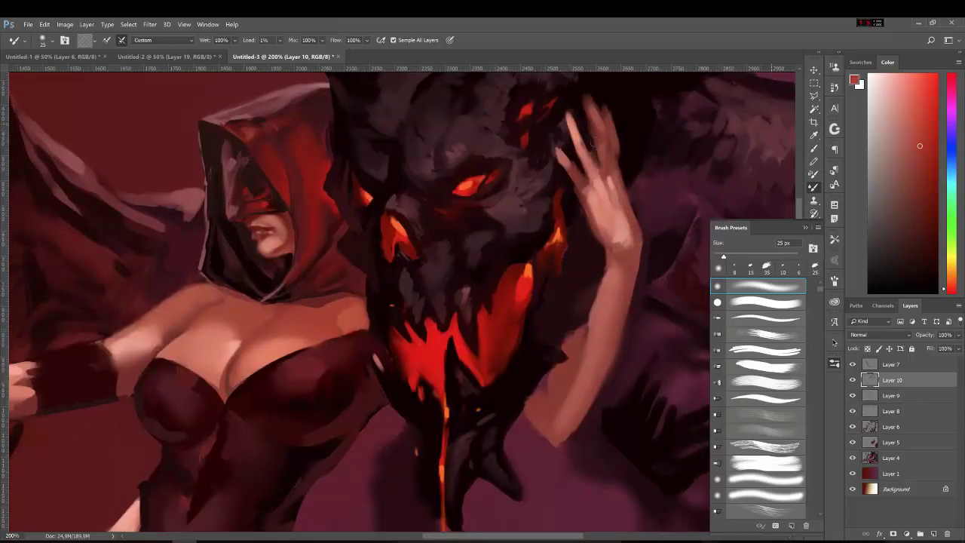
- Switch to an 8 px plain brush and sample light pinks and dark reds near the hand
{"action": "key", "text": "b"}
{"action": "left_click", "coordinate": [754, 181], "text": "alt"}
{"action": "left_click", "coordinate": [560, 153], "text": "alt"}
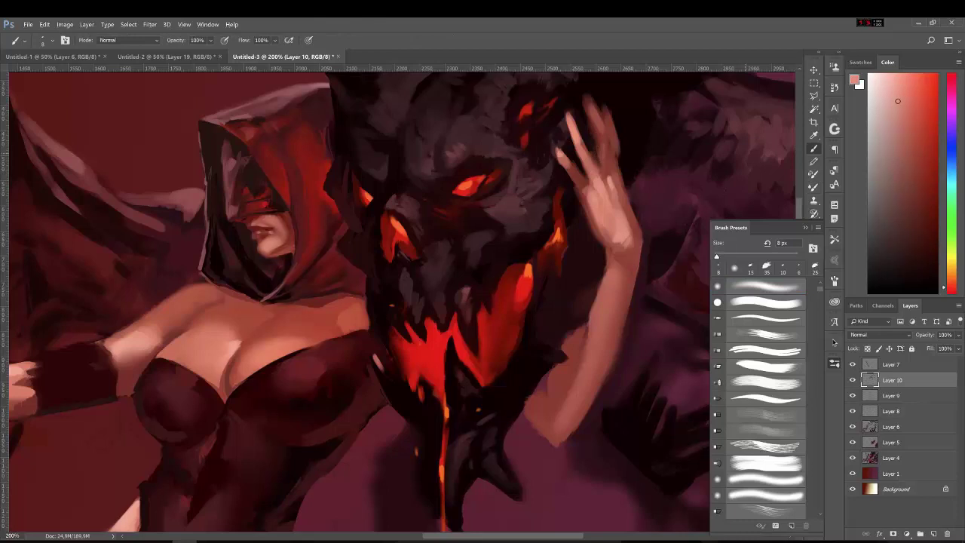
{"action": "left_click", "coordinate": [914, 183]}
{"action": "left_click_drag", "start_coordinate": [919, 79], "coordinate": [884, 82]}
{"action": "left_click", "coordinate": [564, 162], "text": "alt"}
{"action": "left_click", "coordinate": [563, 161], "text": "alt"}
{"action": "left_click", "coordinate": [561, 163], "text": "alt"}
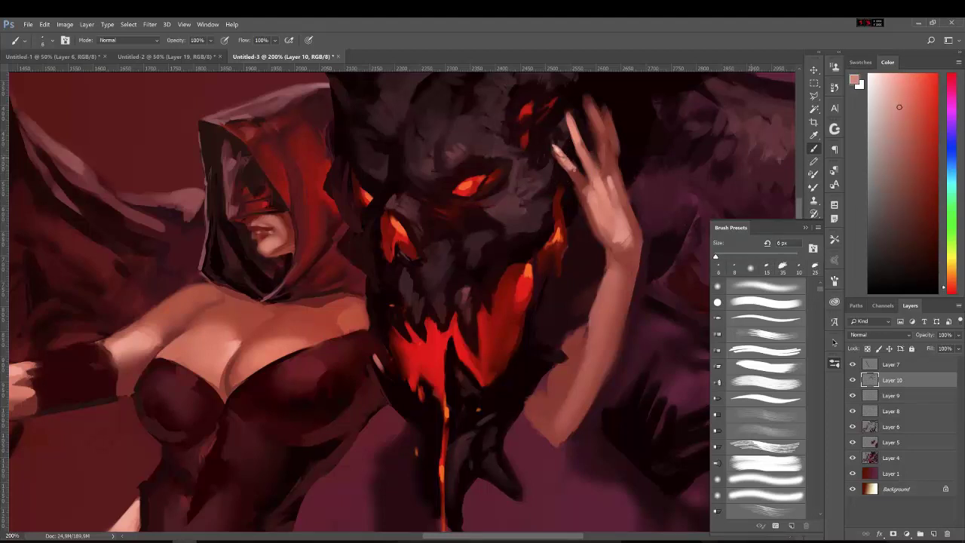
{"action": "left_click", "coordinate": [528, 121], "text": "alt"}
{"action": "left_click", "coordinate": [576, 162], "text": "alt"}
{"action": "left_click", "coordinate": [576, 162], "text": "alt"}
- Sample the hand's light pinks and paint a highlight on a finger of the raised hand
{"action": "left_click", "coordinate": [564, 186], "text": "alt"}
{"action": "left_click_drag", "start_coordinate": [564, 186], "coordinate": [535, 238]}
{"action": "left_click", "coordinate": [537, 220], "text": "alt"}
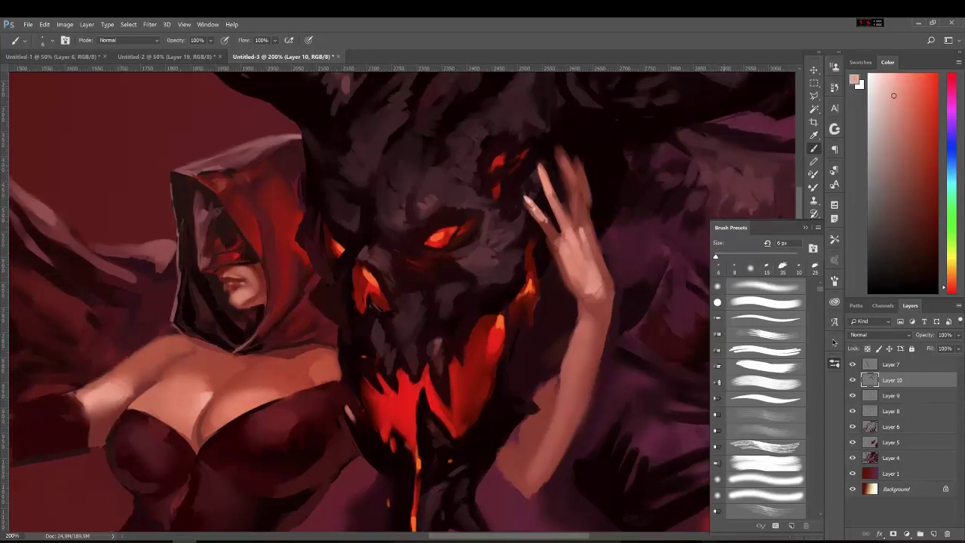
{"action": "left_click", "coordinate": [542, 197], "text": "alt"}
{"action": "left_click", "coordinate": [542, 188], "text": "alt"}
{"action": "left_click", "coordinate": [556, 217], "text": "alt"}
{"action": "left_click", "coordinate": [555, 195], "text": "alt"}
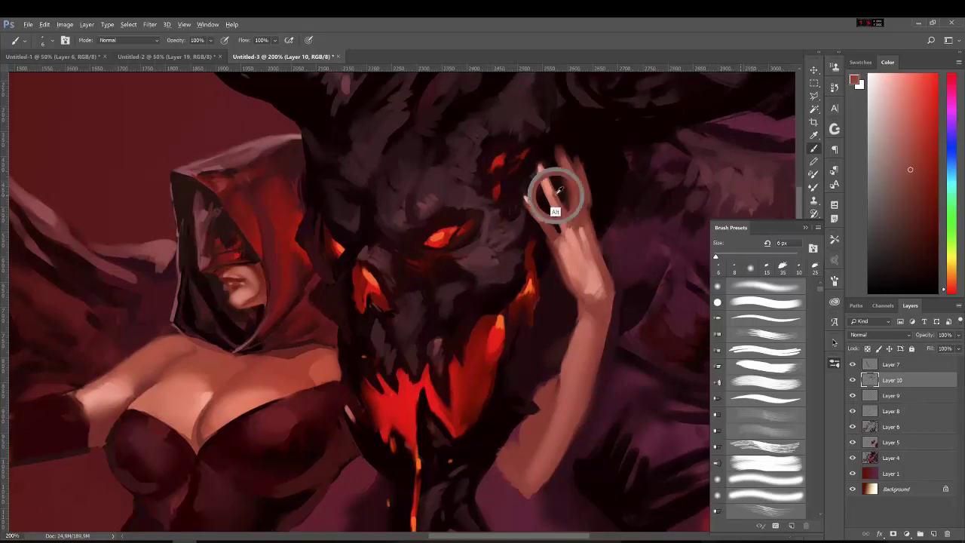
{"action": "left_click", "coordinate": [527, 201], "text": "alt"}
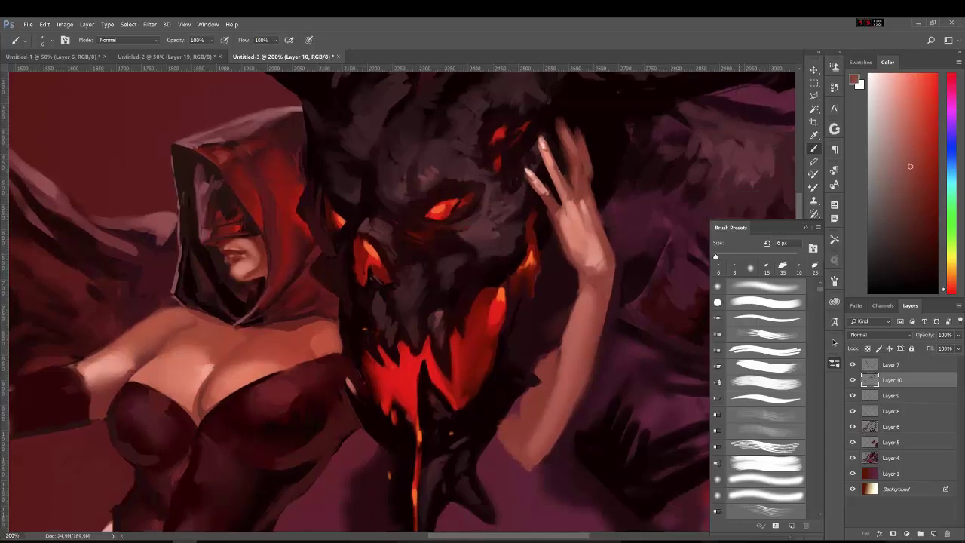
{"action": "scroll", "coordinate": [553, 177], "scroll_direction": "down", "scroll_amount": 1}
{"action": "left_click", "coordinate": [552, 177], "text": "alt"}
{"action": "left_click", "coordinate": [552, 177], "text": "alt"}
{"action": "left_click_drag", "start_coordinate": [571, 147], "coordinate": [576, 154]}
- Paint light edges along the wrist and forearm and a dark red-brown forearm edge stroke
{"action": "left_click", "coordinate": [576, 193], "text": "alt"}
{"action": "left_click", "coordinate": [587, 187], "text": "alt"}
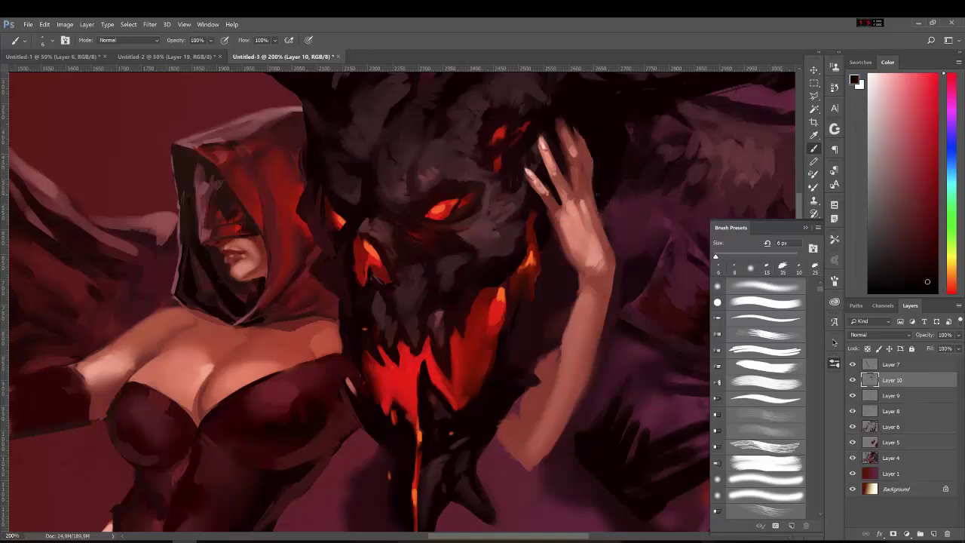
{"action": "left_click_drag", "start_coordinate": [605, 222], "coordinate": [612, 285]}
{"action": "left_click", "coordinate": [559, 378], "text": "alt"}
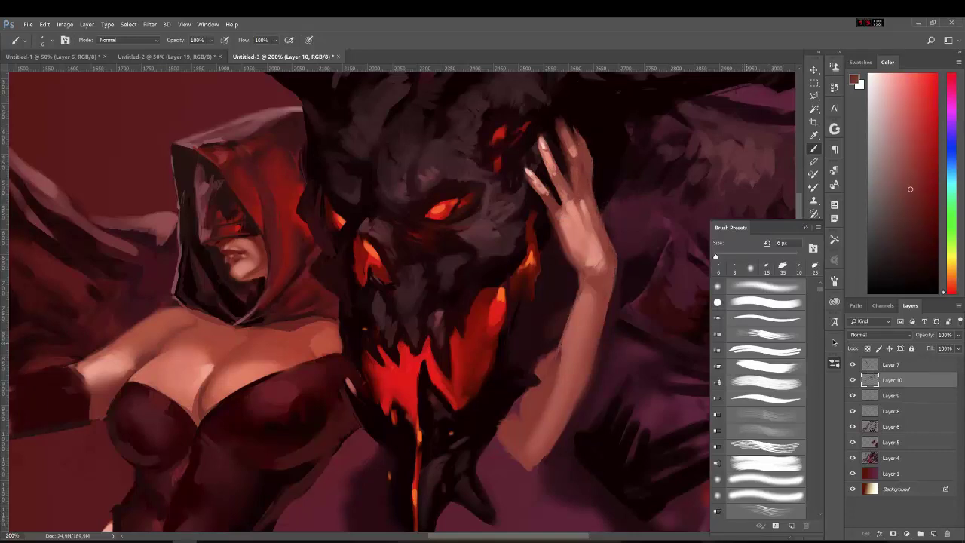
{"action": "left_click", "coordinate": [580, 263], "text": "alt"}
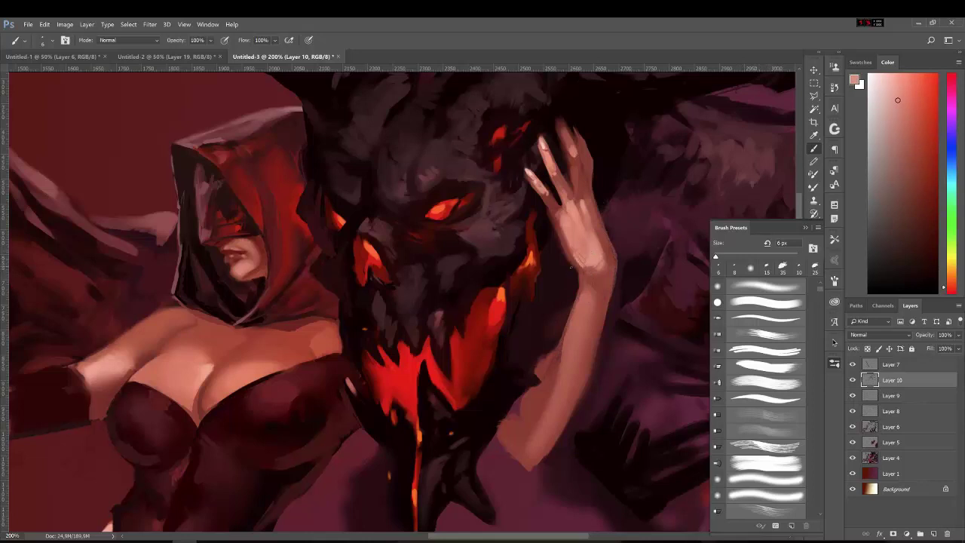
{"action": "left_click", "coordinate": [593, 273], "text": "alt"}
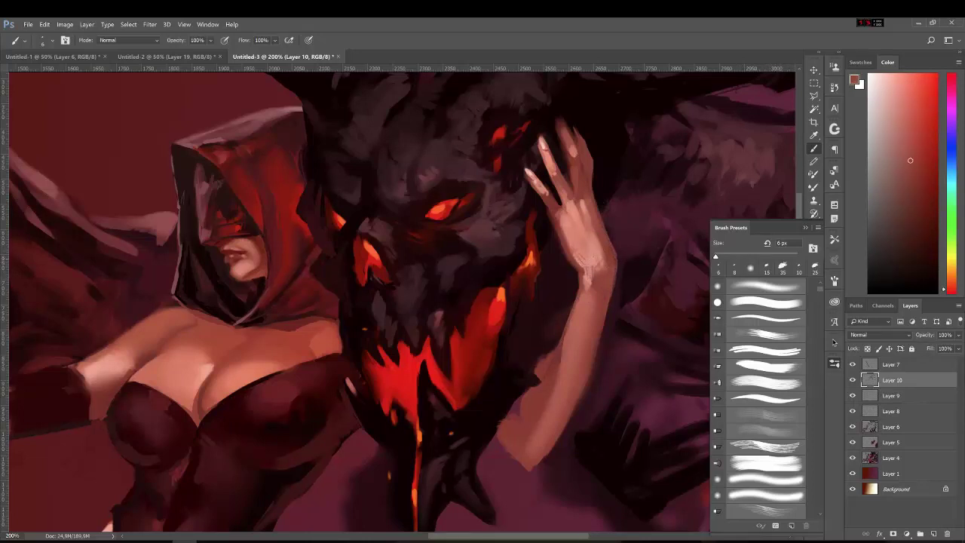
{"action": "left_click_drag", "start_coordinate": [597, 267], "coordinate": [601, 251]}
{"action": "left_click", "coordinate": [577, 226], "text": "alt"}
- Sample dark reds while shifting the view toward the demon's face and mouth
{"action": "left_click", "coordinate": [569, 136], "text": "alt"}
{"action": "left_click_drag", "start_coordinate": [549, 197], "coordinate": [583, 184]}
{"action": "left_click", "coordinate": [583, 183], "text": "alt"}
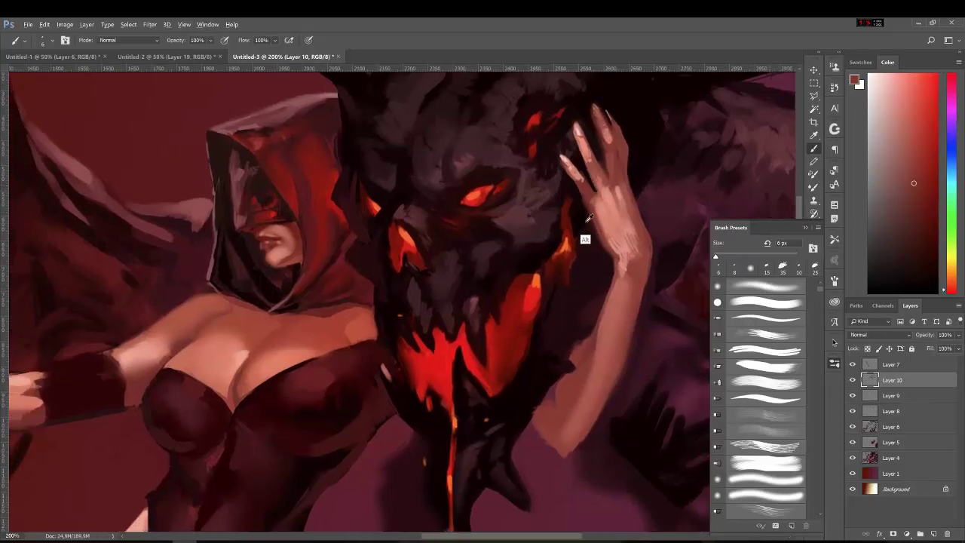
{"action": "left_click_drag", "start_coordinate": [582, 236], "coordinate": [614, 194]}
- Paint a bright red stroke below the demon's mouth and a thin dark line on the hood
{"action": "left_click", "coordinate": [614, 197], "text": "alt"}
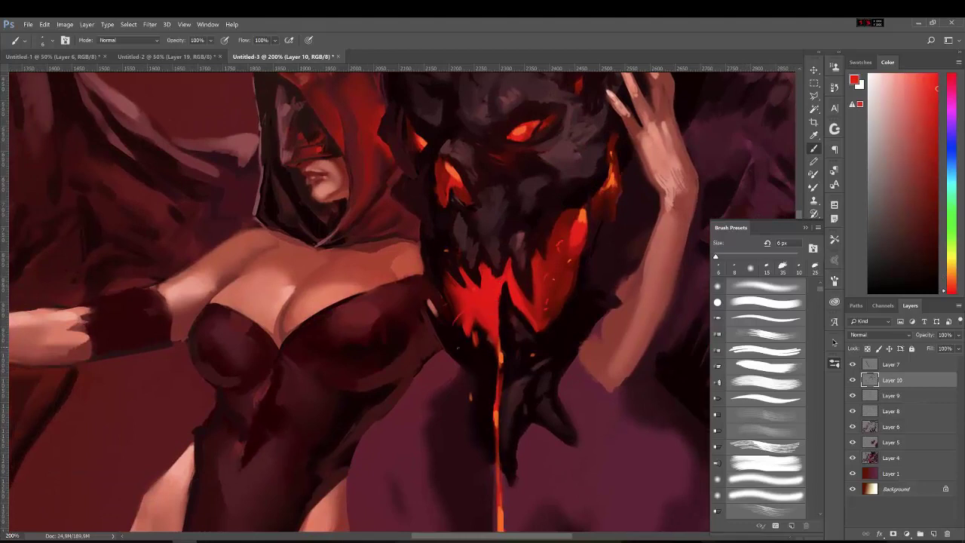
{"action": "left_click_drag", "start_coordinate": [455, 349], "coordinate": [462, 377]}
{"action": "left_click", "coordinate": [457, 319], "text": "alt"}
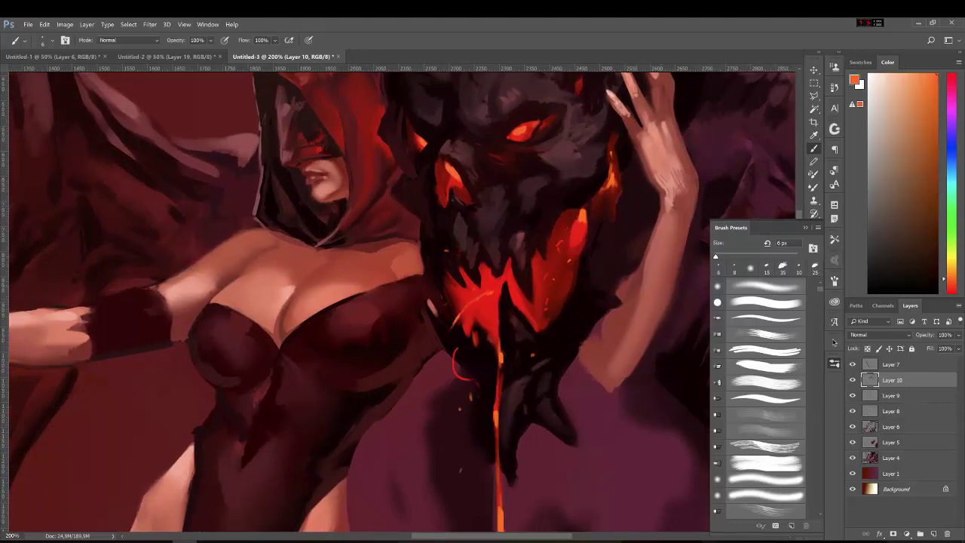
{"action": "left_click_drag", "start_coordinate": [457, 318], "coordinate": [496, 369]}
{"action": "left_click_drag", "start_coordinate": [416, 233], "coordinate": [441, 217]}
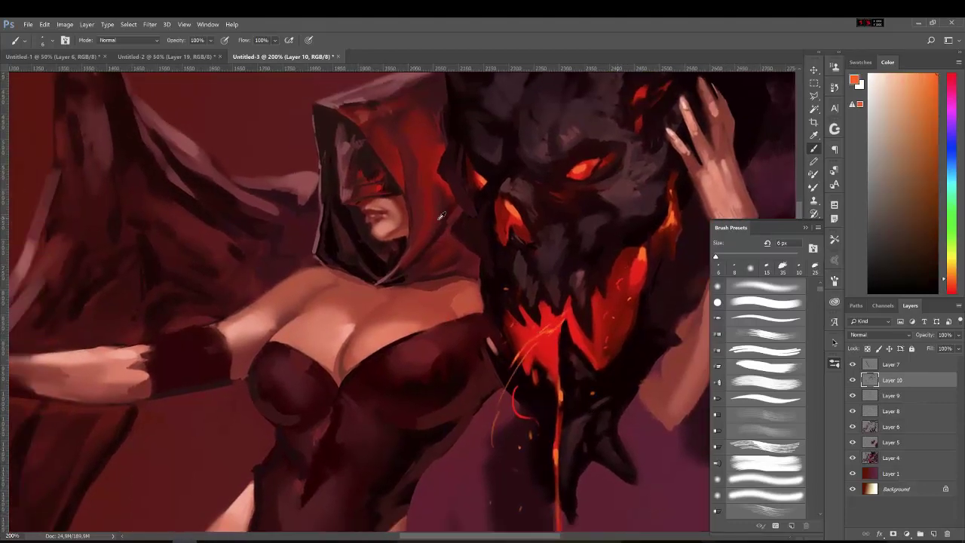
{"action": "left_click", "coordinate": [441, 216], "text": "alt"}
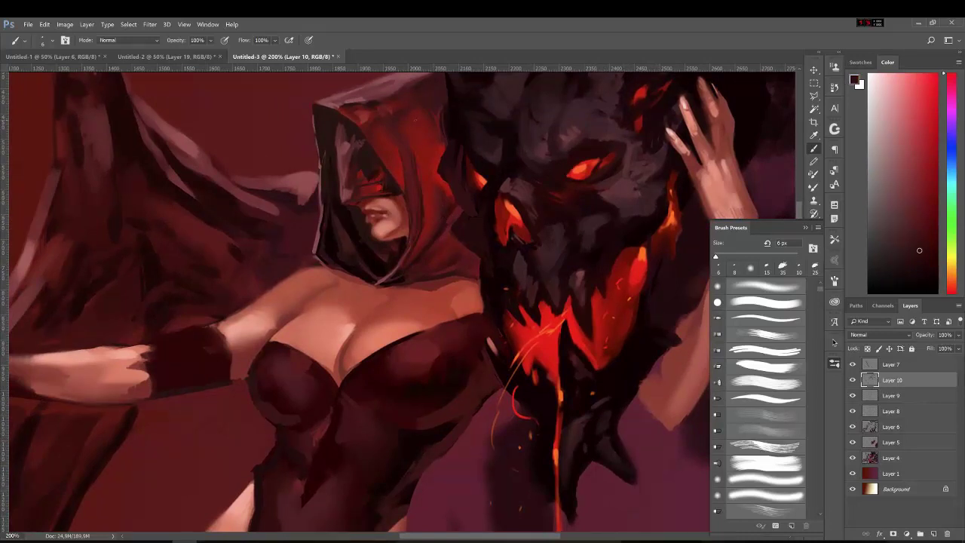
{"action": "left_click_drag", "start_coordinate": [413, 124], "coordinate": [408, 132]}
- Sample lava orange and dark reds from the jaw and add light strokes beside the lava drip
{"action": "left_click", "coordinate": [460, 324], "text": "alt"}
{"action": "left_click_drag", "start_coordinate": [460, 324], "coordinate": [452, 268]}
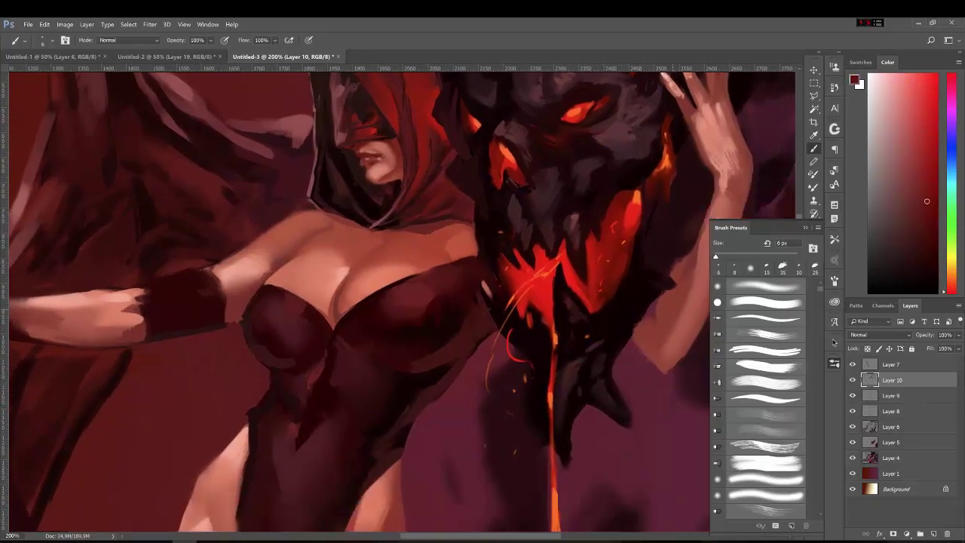
{"action": "left_click", "coordinate": [452, 268], "text": "alt"}
{"action": "left_click", "coordinate": [480, 332], "text": "alt"}
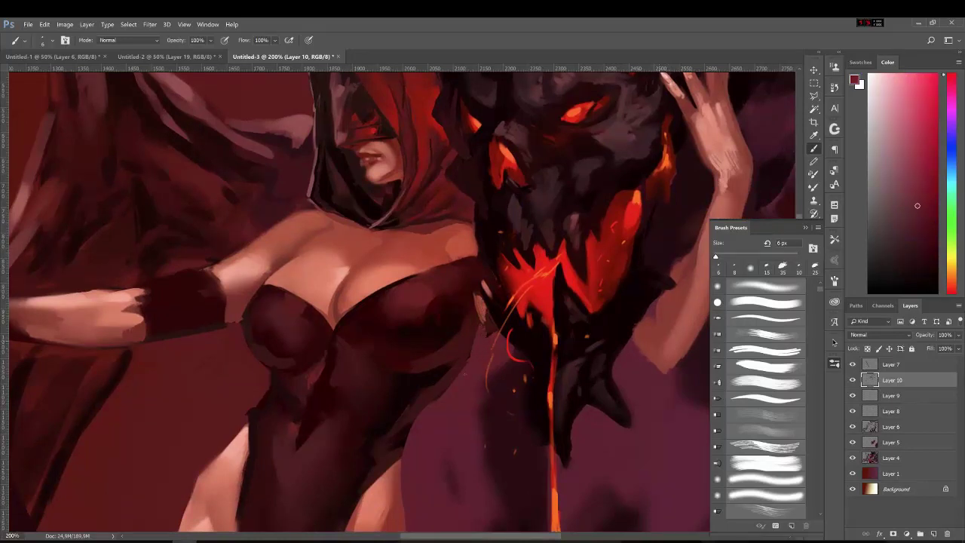
{"action": "left_click", "coordinate": [483, 321], "text": "alt"}
{"action": "left_click", "coordinate": [479, 302], "text": "alt"}
{"action": "left_click", "coordinate": [475, 324], "text": "alt"}
{"action": "mouse_move", "coordinate": [466, 343]}
{"action": "left_mouse_down"}
{"action": "mouse_move", "coordinate": [456, 383]}
{"action": "mouse_move", "coordinate": [433, 401]}
{"action": "left_mouse_up"}
{"action": "left_click_drag", "start_coordinate": [470, 315], "coordinate": [443, 389]}
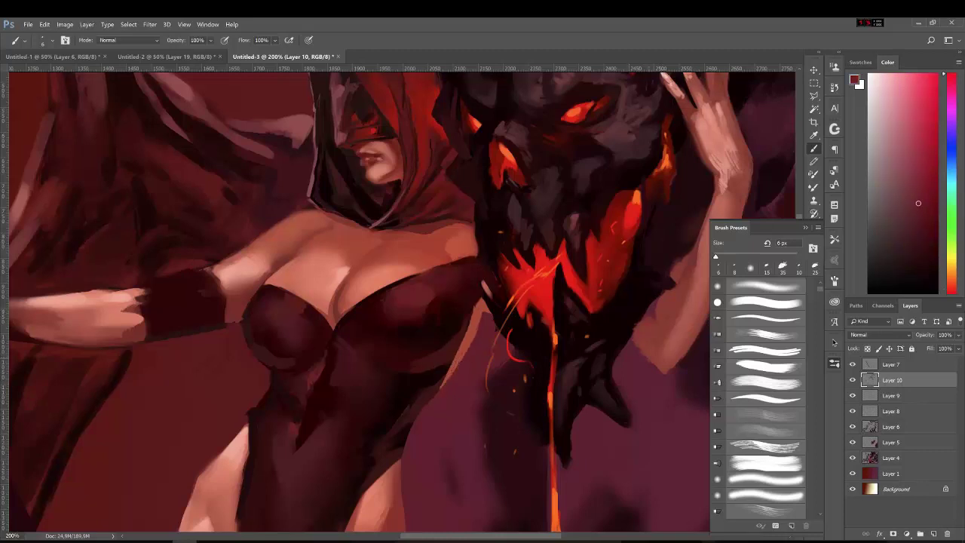
- Add near-black strokes beside the lava drip, along the jaw edge and on the jaw
{"action": "left_click", "coordinate": [426, 396], "text": "alt"}
{"action": "left_click_drag", "start_coordinate": [462, 328], "coordinate": [451, 361]}
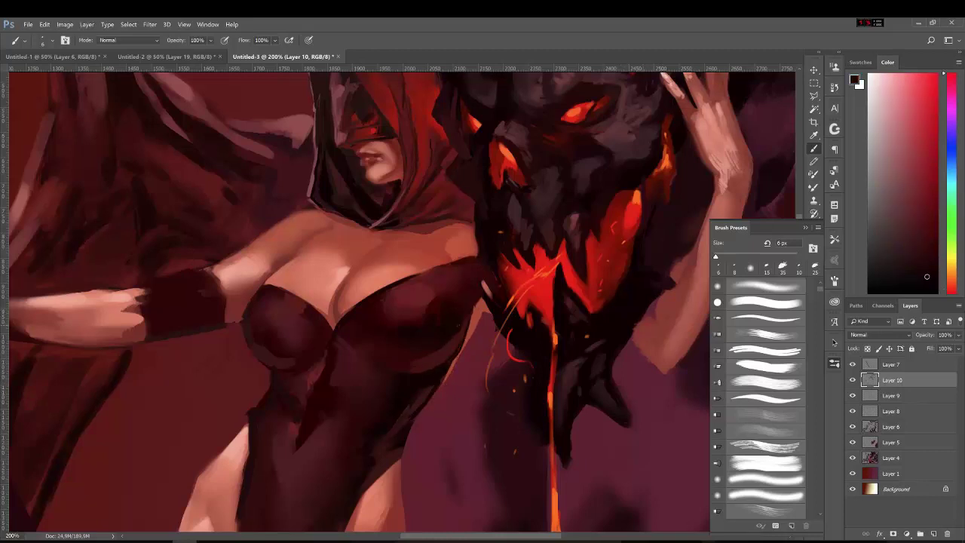
{"action": "left_click", "coordinate": [428, 305], "text": "alt"}
{"action": "left_click_drag", "start_coordinate": [492, 300], "coordinate": [481, 282]}
{"action": "left_click", "coordinate": [505, 236], "text": "alt"}
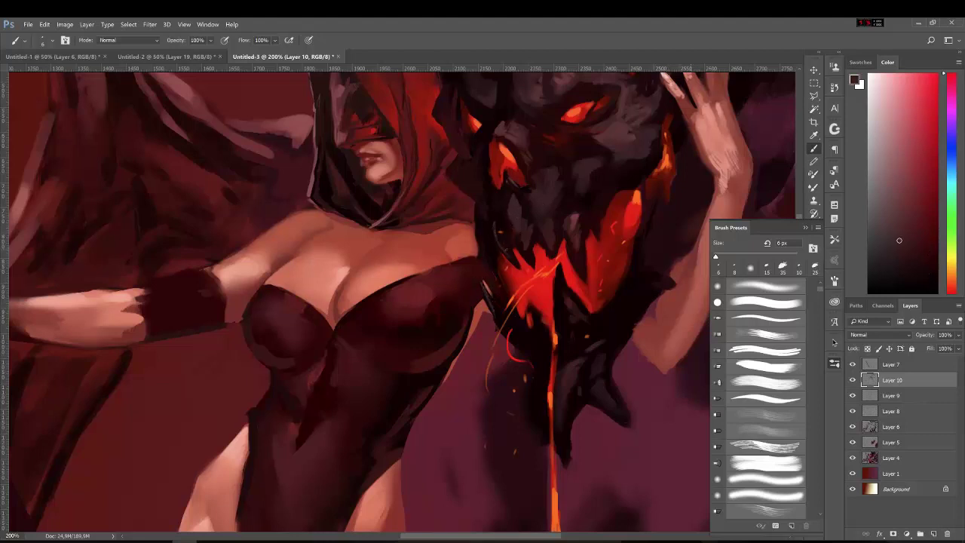
{"action": "left_click", "coordinate": [492, 255], "text": "alt"}
{"action": "left_click_drag", "start_coordinate": [547, 242], "coordinate": [552, 270]}
- Sample near-black, muted red and pink tones from the painting
{"action": "left_click", "coordinate": [547, 255], "text": "alt"}
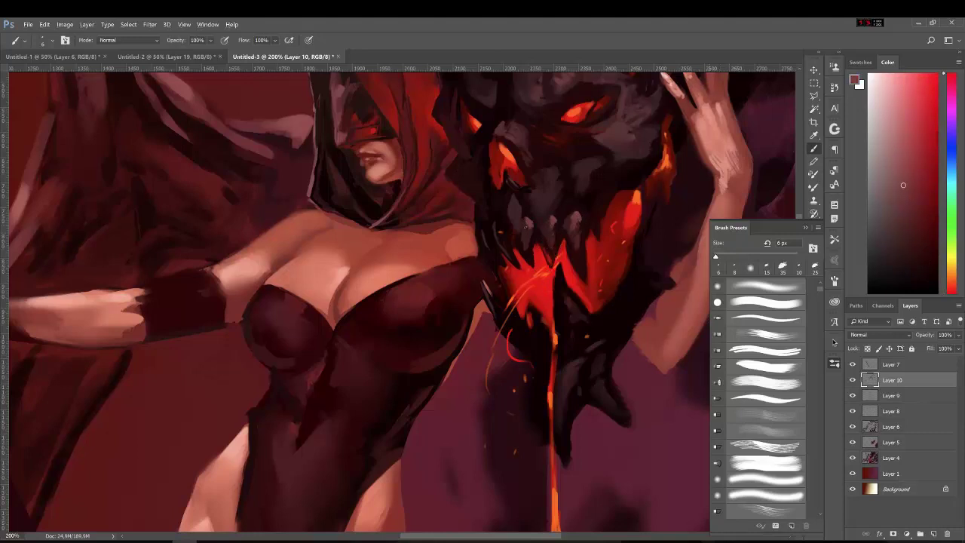
{"action": "left_click", "coordinate": [526, 226], "text": "alt"}
{"action": "left_click", "coordinate": [501, 162], "text": "alt"}
{"action": "left_click", "coordinate": [507, 150], "text": "alt"}
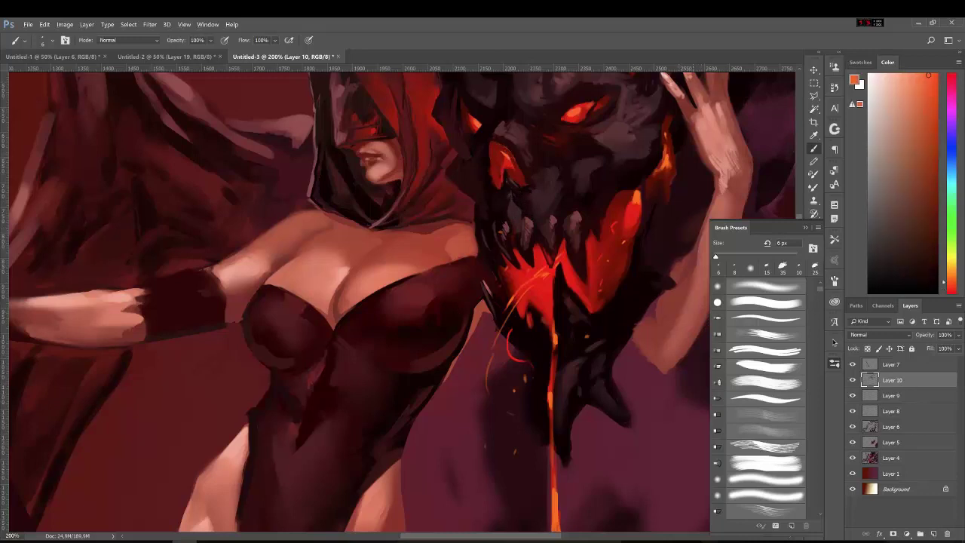
{"action": "left_click", "coordinate": [505, 232], "text": "alt"}
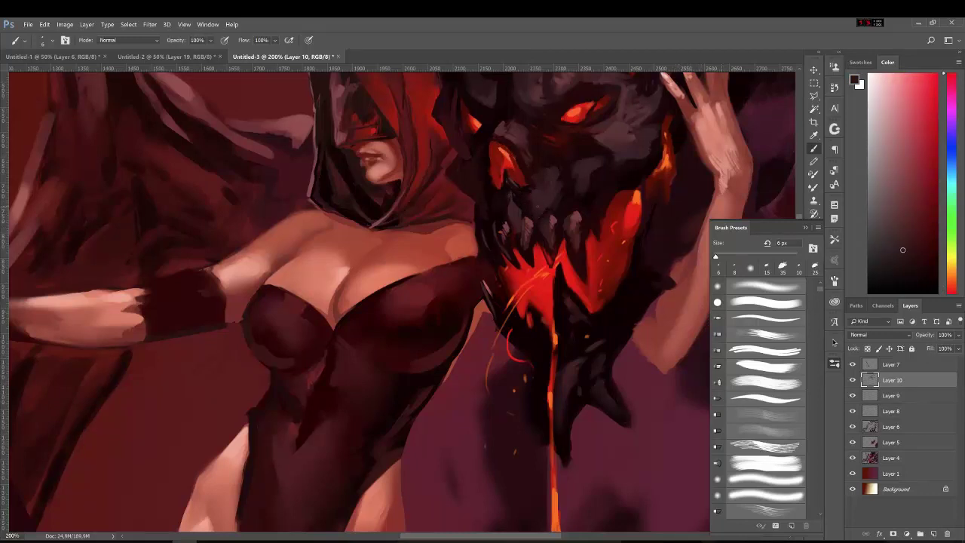
{"action": "left_click", "coordinate": [503, 158], "text": "alt"}
{"action": "left_click", "coordinate": [343, 264], "text": "alt"}
- Add light mauve strokes on the demon's face using sampled near-black and mauve tones
{"action": "left_click_drag", "start_coordinate": [343, 264], "coordinate": [305, 358]}
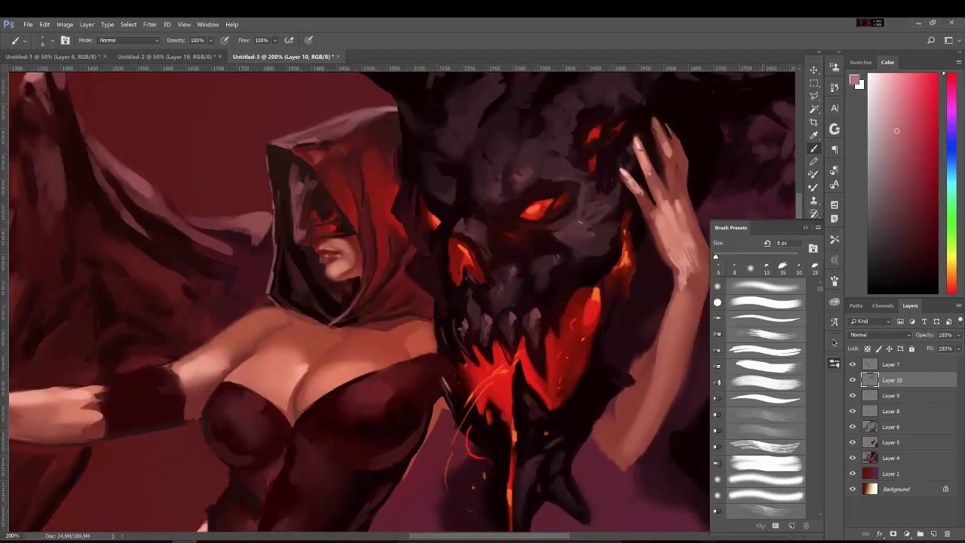
{"action": "left_click", "coordinate": [465, 347], "text": "alt"}
{"action": "left_click", "coordinate": [486, 318], "text": "alt"}
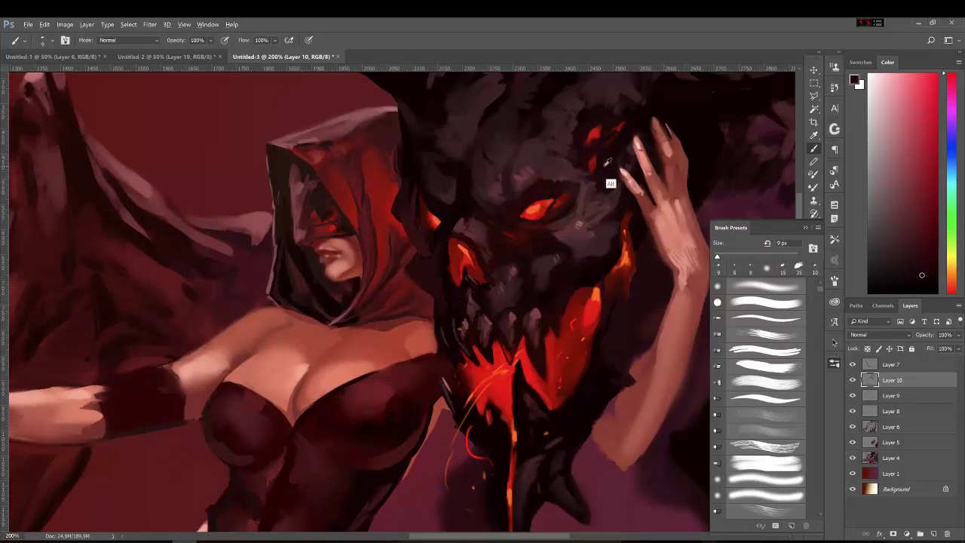
{"action": "left_click", "coordinate": [578, 243], "text": "alt"}
{"action": "left_click_drag", "start_coordinate": [558, 167], "coordinate": [546, 179]}
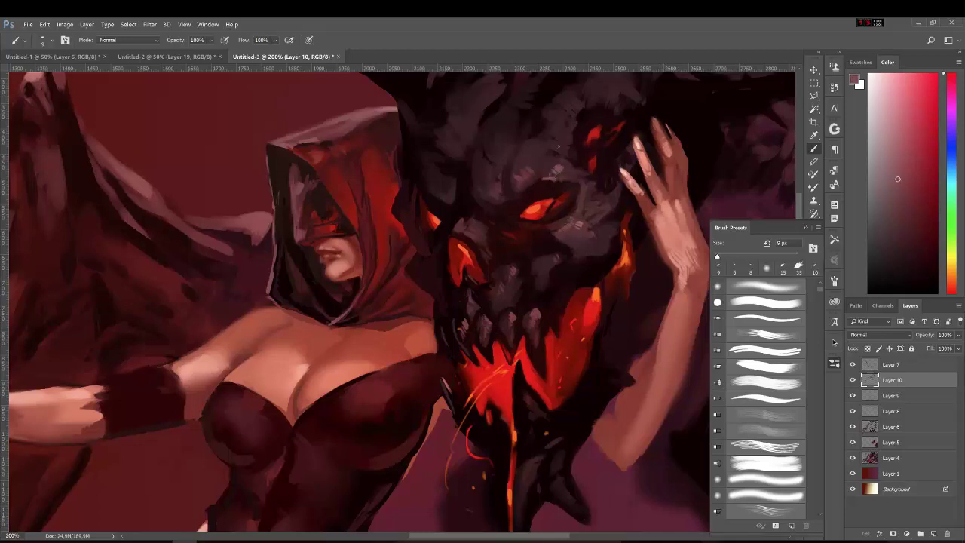
{"action": "mouse_move", "coordinate": [588, 117]}
{"action": "left_mouse_down"}
{"action": "mouse_move", "coordinate": [536, 218]}
{"action": "mouse_move", "coordinate": [537, 187]}
{"action": "left_mouse_up"}
{"action": "left_click", "coordinate": [537, 187], "text": "alt"}
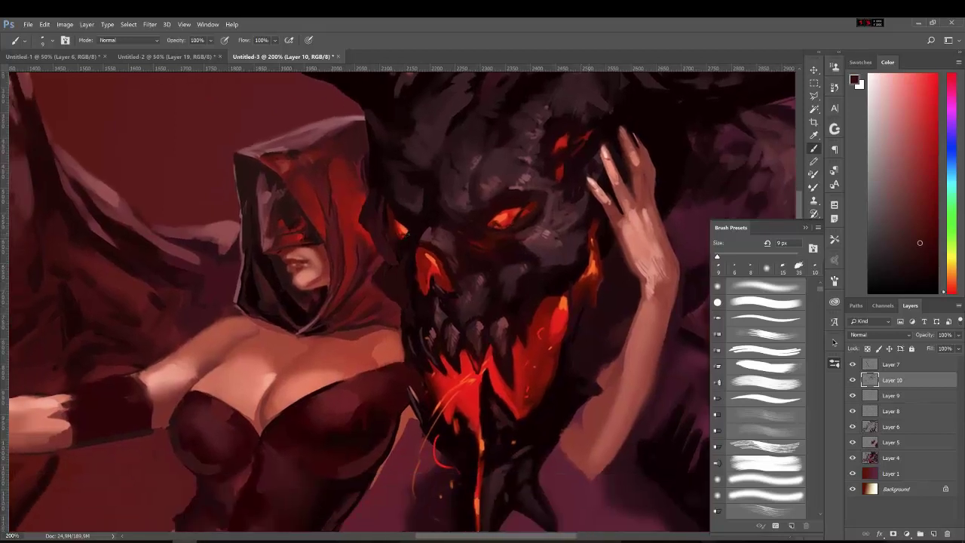
- Sample lava reds and near-blacks and paint a short dark stroke on the jaw
{"action": "left_click_drag", "start_coordinate": [363, 371], "coordinate": [400, 243]}
{"action": "left_click", "coordinate": [404, 245], "text": "alt"}
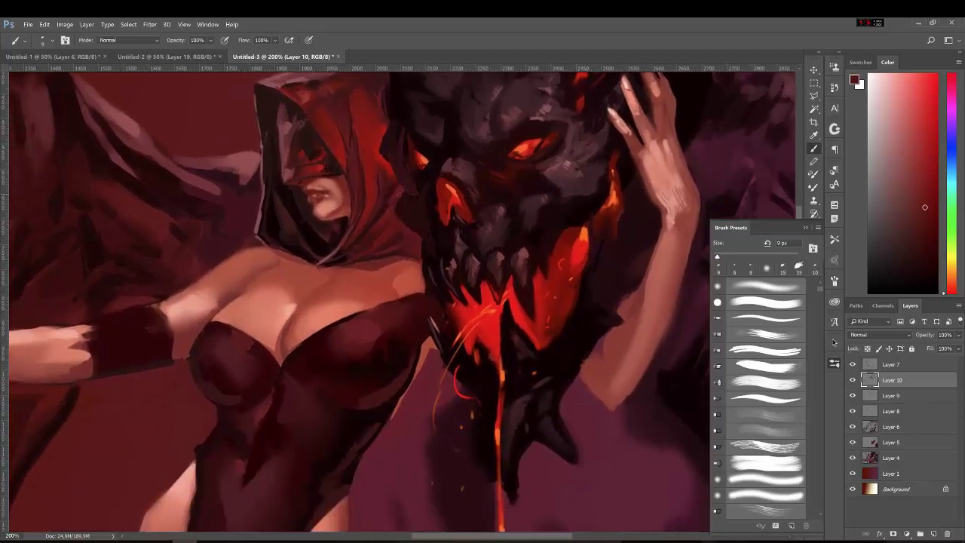
{"action": "left_click", "coordinate": [418, 196], "text": "alt"}
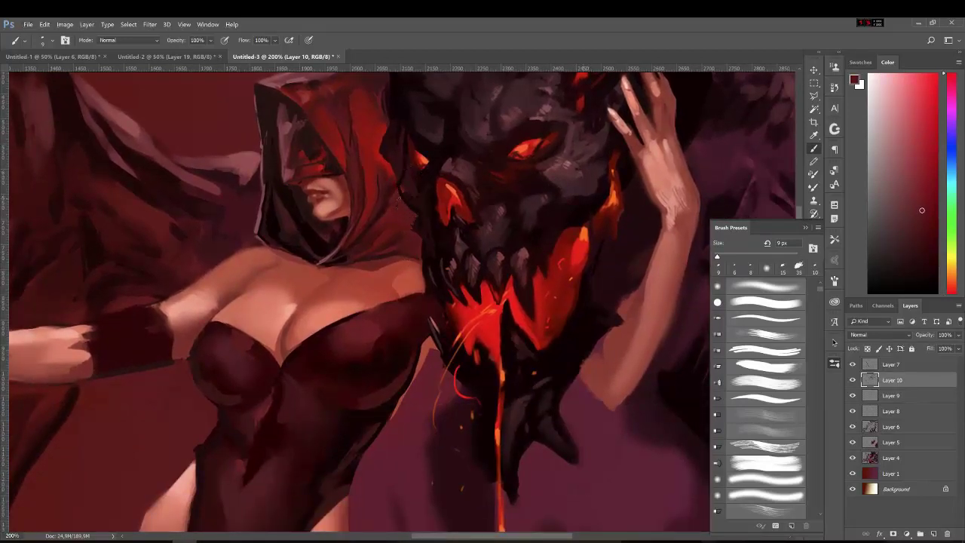
{"action": "left_click", "coordinate": [429, 253], "text": "alt"}
{"action": "left_click", "coordinate": [435, 273], "text": "alt"}
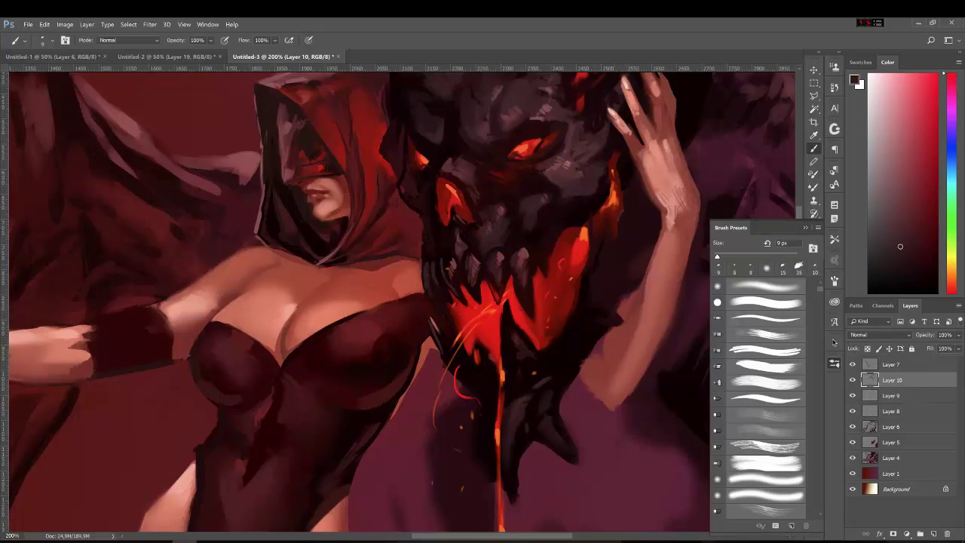
{"action": "left_click", "coordinate": [420, 262], "text": "alt"}
{"action": "left_click_drag", "start_coordinate": [419, 259], "coordinate": [422, 271]}
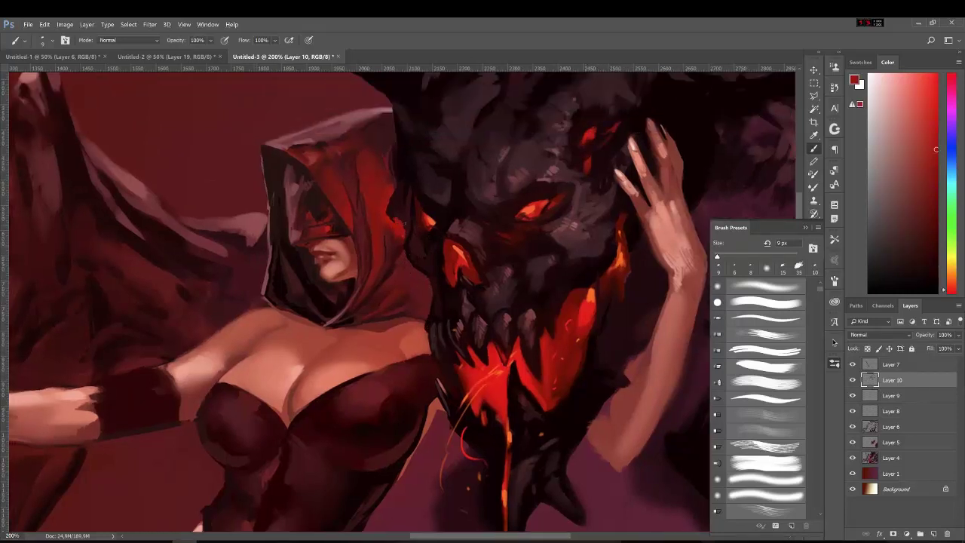
{"action": "left_click", "coordinate": [391, 198], "text": "alt"}
{"action": "left_click", "coordinate": [399, 242], "text": "alt"}
{"action": "left_click", "coordinate": [403, 226], "text": "alt"}
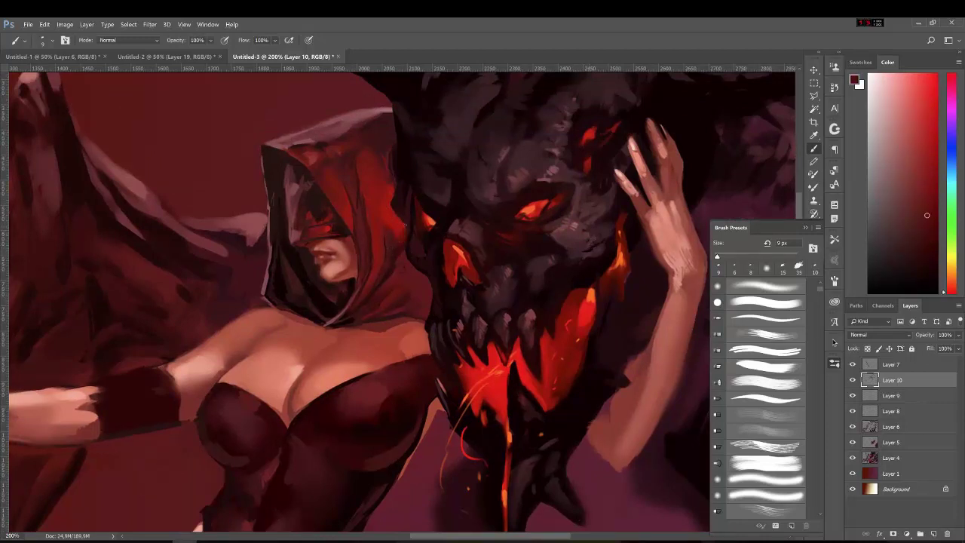
{"action": "left_click", "coordinate": [421, 219], "text": "alt"}
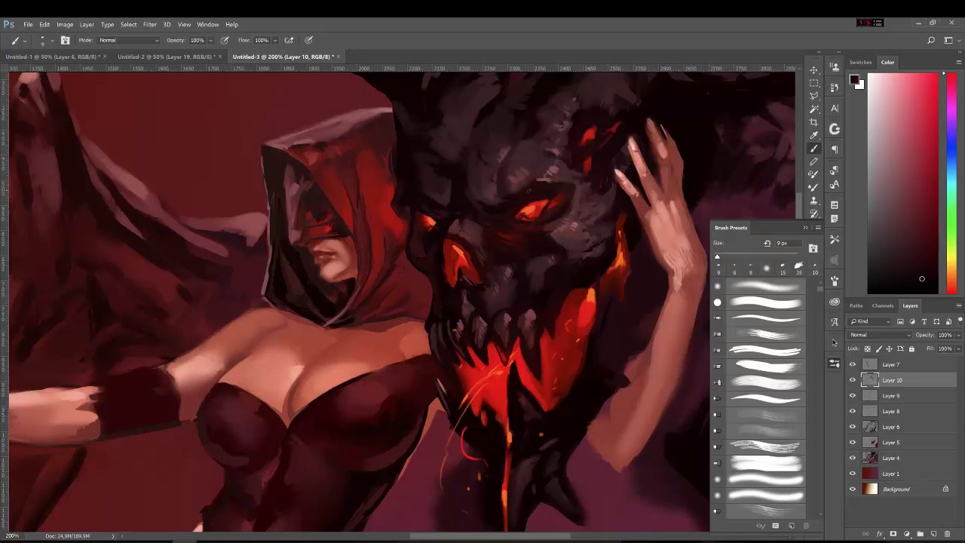
- Darken the red mouth area and add a small light highlight on the jaw
{"action": "left_click_drag", "start_coordinate": [516, 225], "coordinate": [522, 166]}
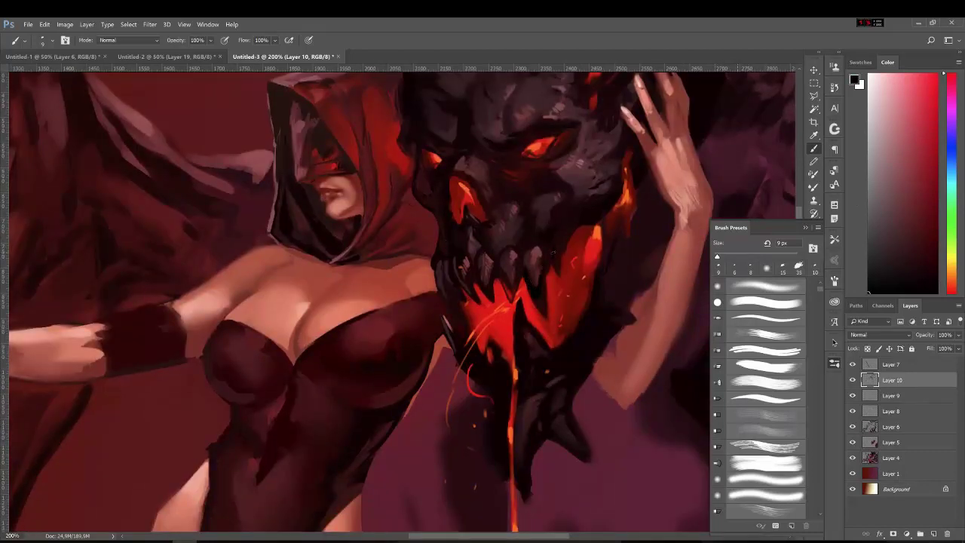
{"action": "left_click", "coordinate": [535, 268], "text": "alt"}
{"action": "left_click", "coordinate": [562, 245], "text": "alt"}
{"action": "left_click", "coordinate": [578, 224], "text": "alt"}
{"action": "mouse_move", "coordinate": [581, 323]}
{"action": "left_mouse_down"}
{"action": "mouse_move", "coordinate": [573, 315]}
{"action": "mouse_move", "coordinate": [596, 313]}
{"action": "left_mouse_up"}
{"action": "left_click", "coordinate": [570, 333], "text": "alt"}
{"action": "left_click", "coordinate": [590, 205], "text": "alt"}
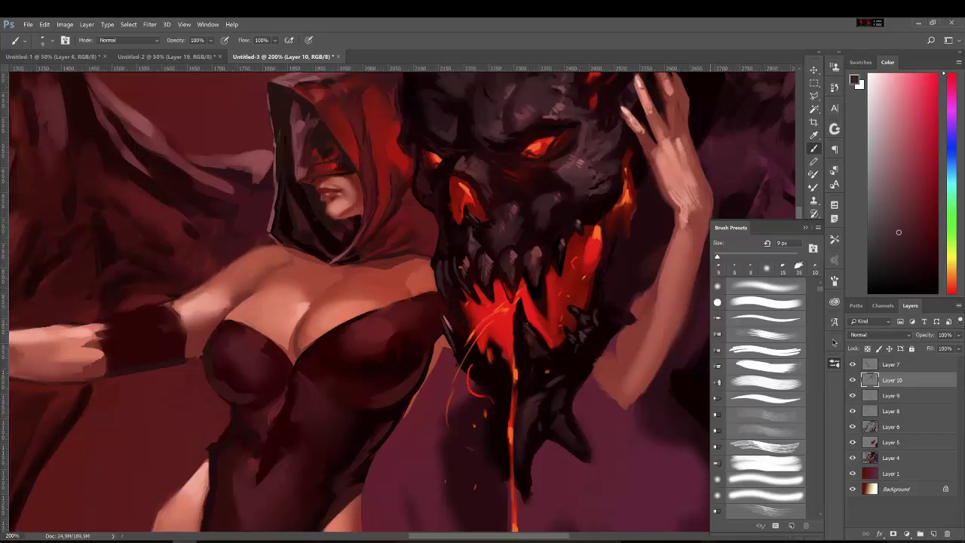
{"action": "left_click_drag", "start_coordinate": [532, 377], "coordinate": [549, 376]}
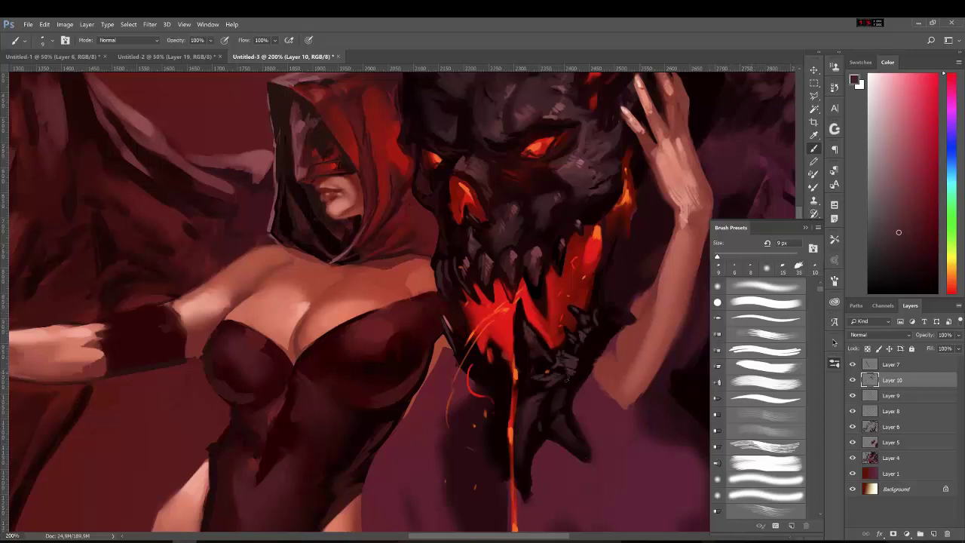
- Paint near-black spikes under the jaw and chin, then a light highlight along the jaw edge
{"action": "left_click", "coordinate": [552, 398], "text": "alt"}
{"action": "left_click_drag", "start_coordinate": [552, 444], "coordinate": [611, 465]}
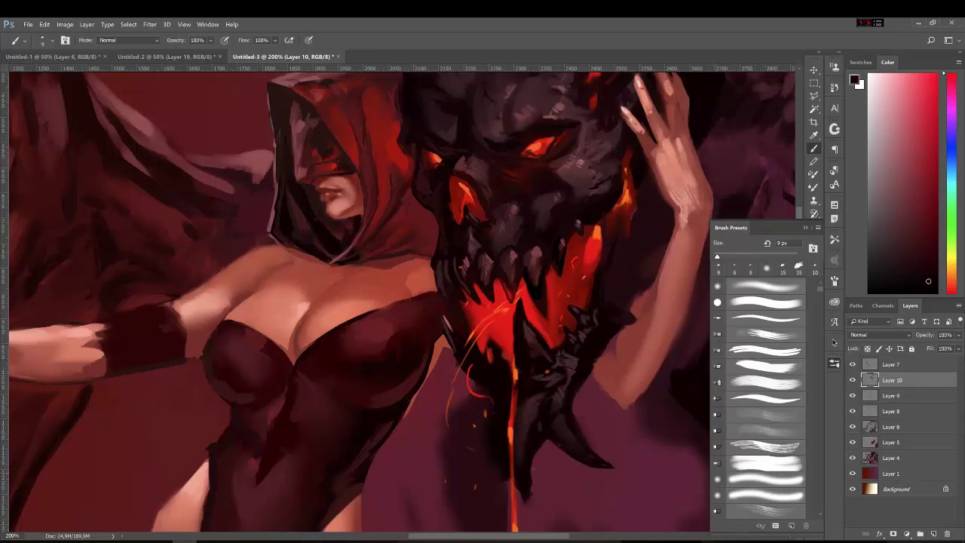
{"action": "left_click_drag", "start_coordinate": [530, 452], "coordinate": [538, 519]}
{"action": "mouse_move", "coordinate": [494, 494]}
{"action": "left_mouse_down"}
{"action": "mouse_move", "coordinate": [460, 410]}
{"action": "mouse_move", "coordinate": [464, 454]}
{"action": "left_mouse_up"}
{"action": "left_click", "coordinate": [545, 389], "text": "alt"}
{"action": "left_click_drag", "start_coordinate": [558, 364], "coordinate": [603, 288]}
- Sample reddish-brown and light chest skin tones, then switch to the Mixer Brush
{"action": "left_click", "coordinate": [607, 279], "text": "alt"}
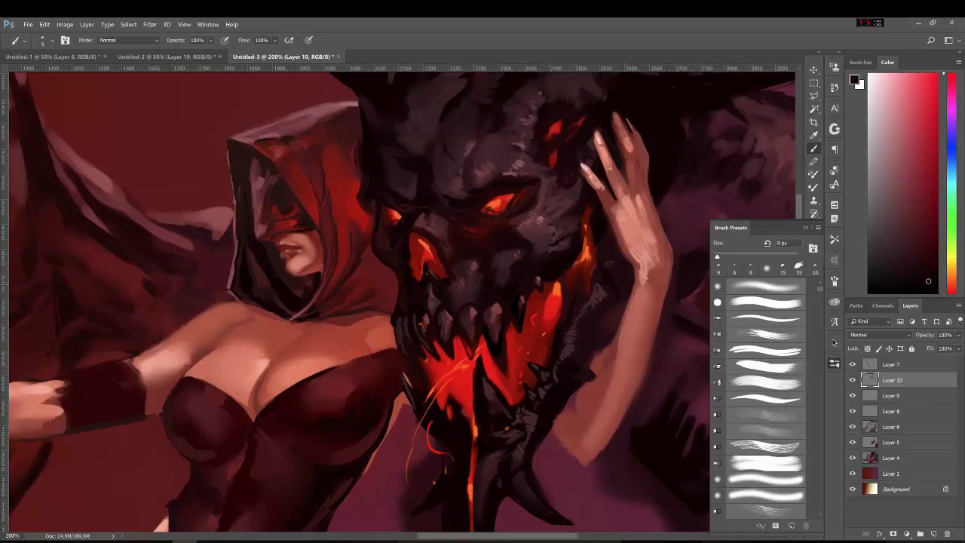
{"action": "left_click", "coordinate": [561, 444], "text": "alt"}
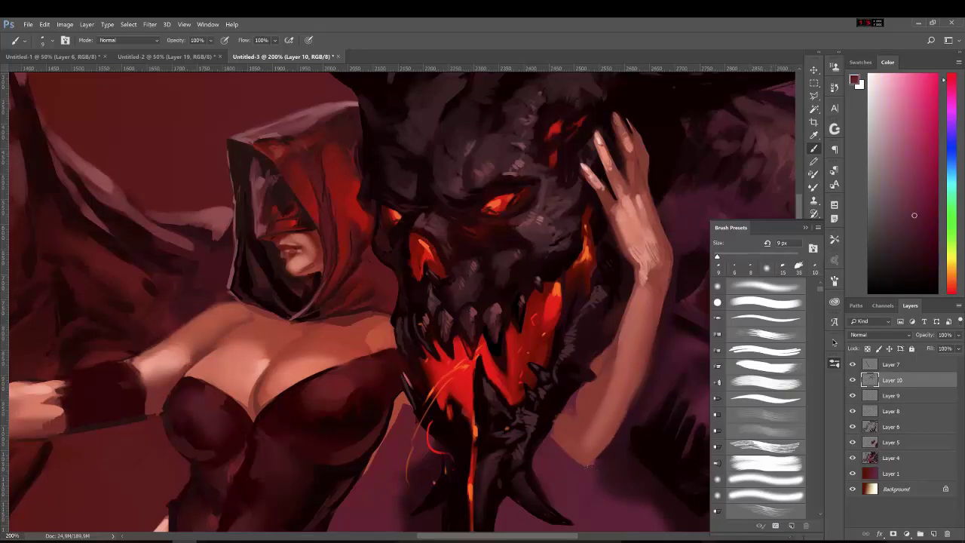
{"action": "left_click", "coordinate": [573, 447], "text": "alt"}
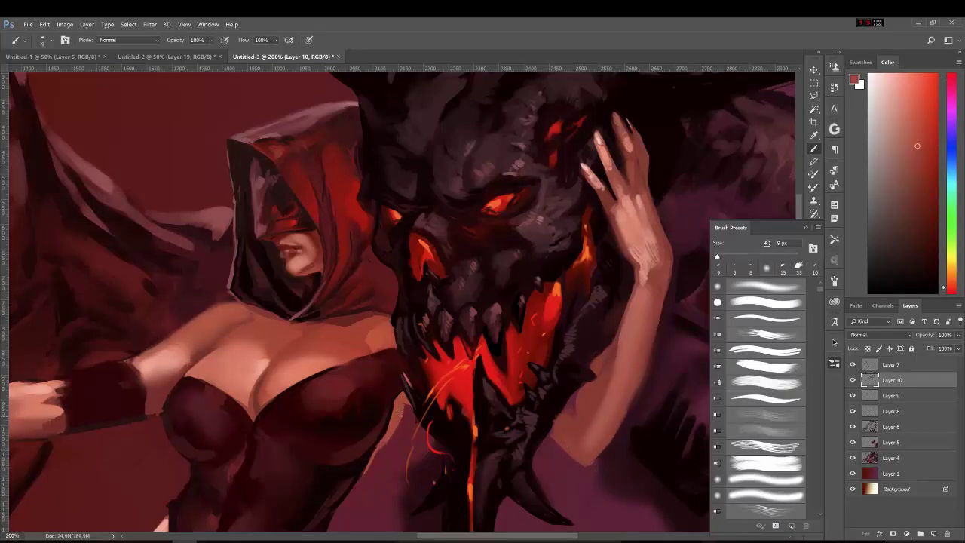
{"action": "left_click", "coordinate": [376, 443], "text": "alt"}
{"action": "left_click", "coordinate": [389, 337], "text": "alt"}
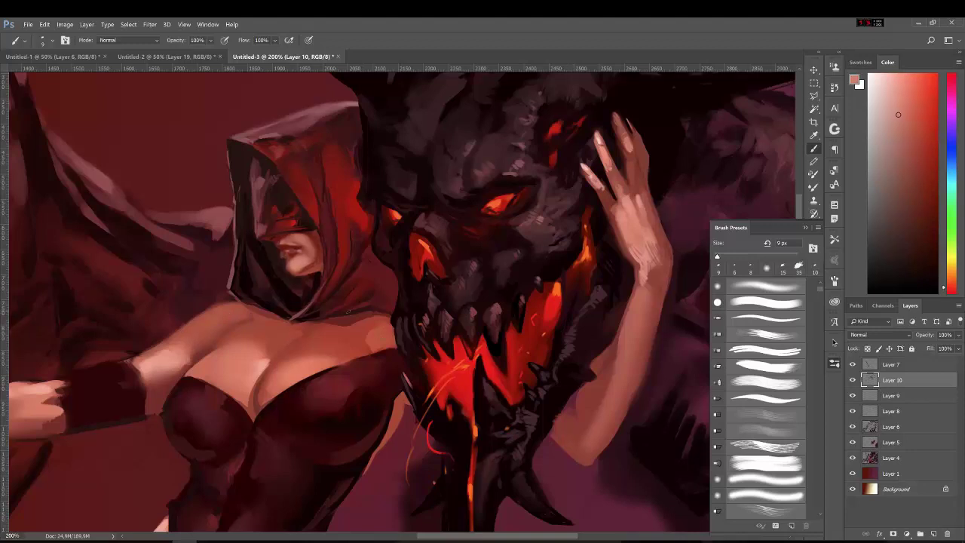
{"action": "left_click", "coordinate": [379, 331], "text": "alt"}
{"action": "left_click", "coordinate": [385, 316], "text": "alt"}
{"action": "key", "text": "shift+b"}
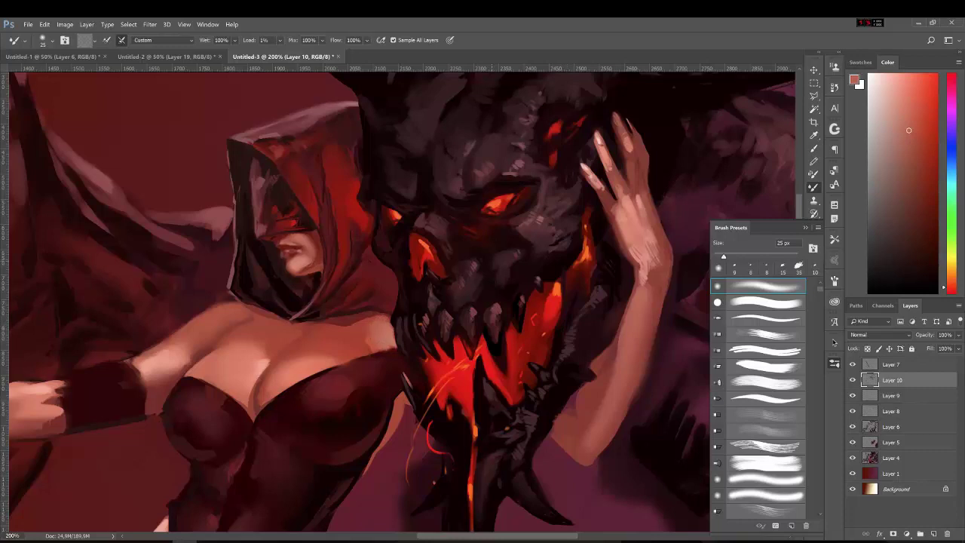
- Blend and lighten the woman's chin shading, then return to the brush with dark maroon
{"action": "left_click_drag", "start_coordinate": [306, 266], "coordinate": [319, 256]}
{"action": "key", "text": "shift+b"}
{"action": "left_click", "coordinate": [264, 162], "text": "alt"}
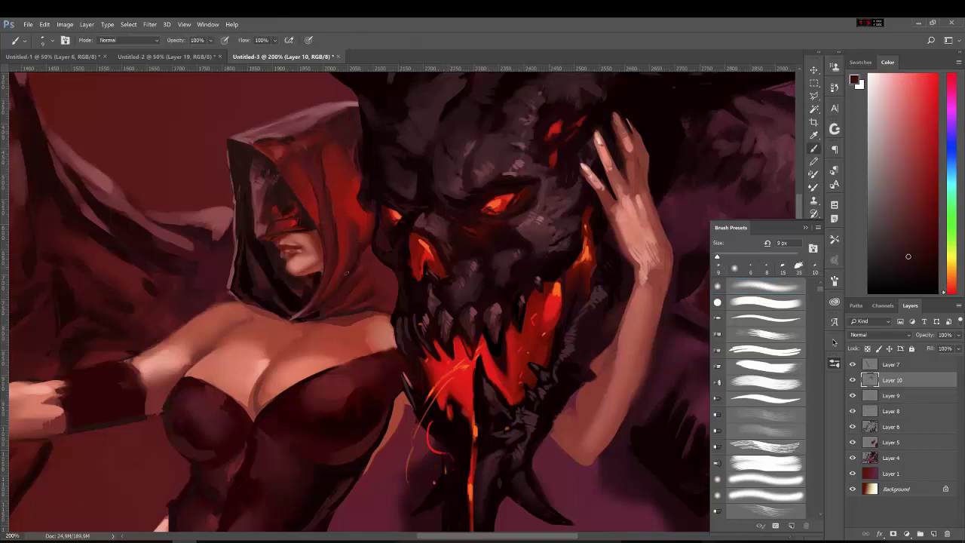
- Sample red-brown, shoulder skin and lighter glove tones near the woman's arm
{"action": "scroll", "coordinate": [347, 273], "scroll_direction": "down", "scroll_amount": 2}
{"action": "left_click", "coordinate": [207, 327], "text": "alt"}
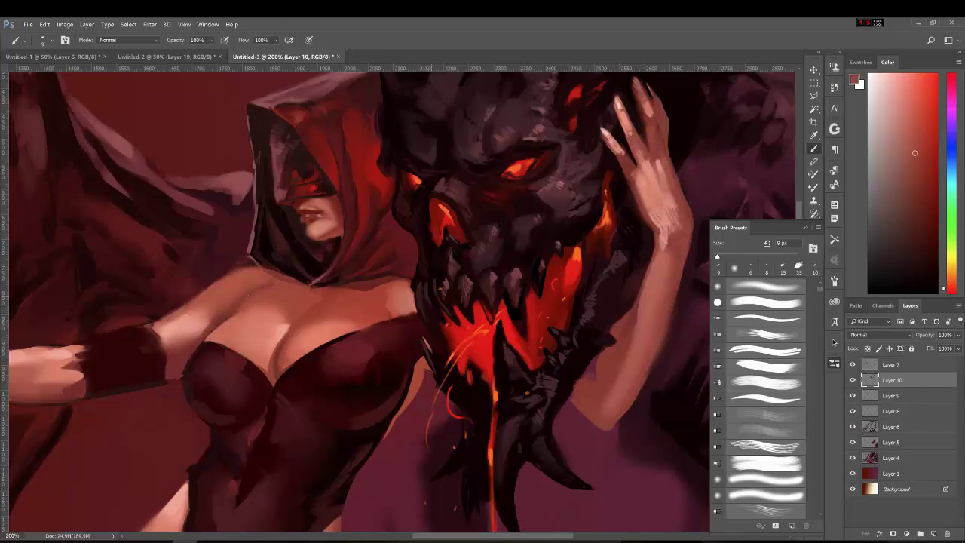
{"action": "left_click", "coordinate": [268, 310], "text": "alt"}
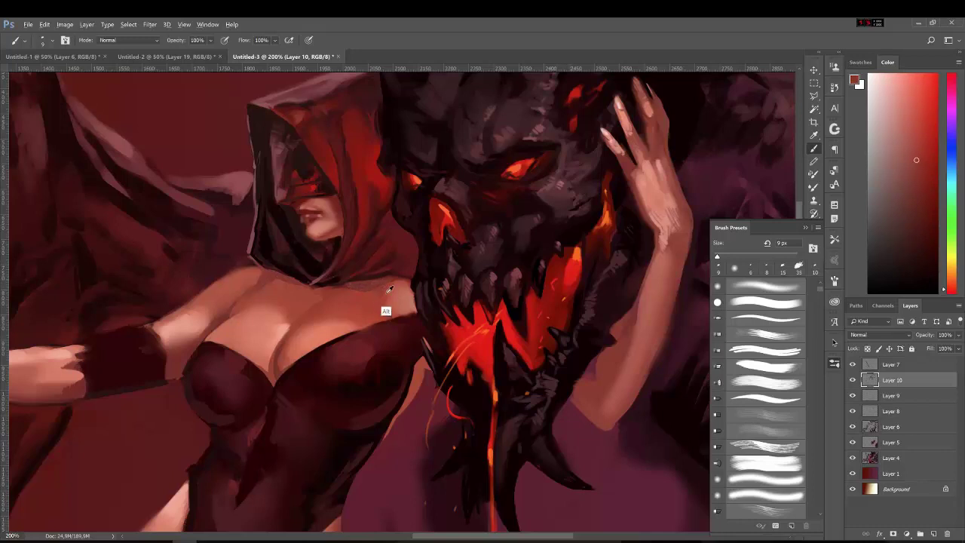
{"action": "left_click", "coordinate": [386, 311], "text": "alt"}
{"action": "left_click_drag", "start_coordinate": [248, 265], "coordinate": [292, 224]}
{"action": "left_click", "coordinate": [199, 282], "text": "alt"}
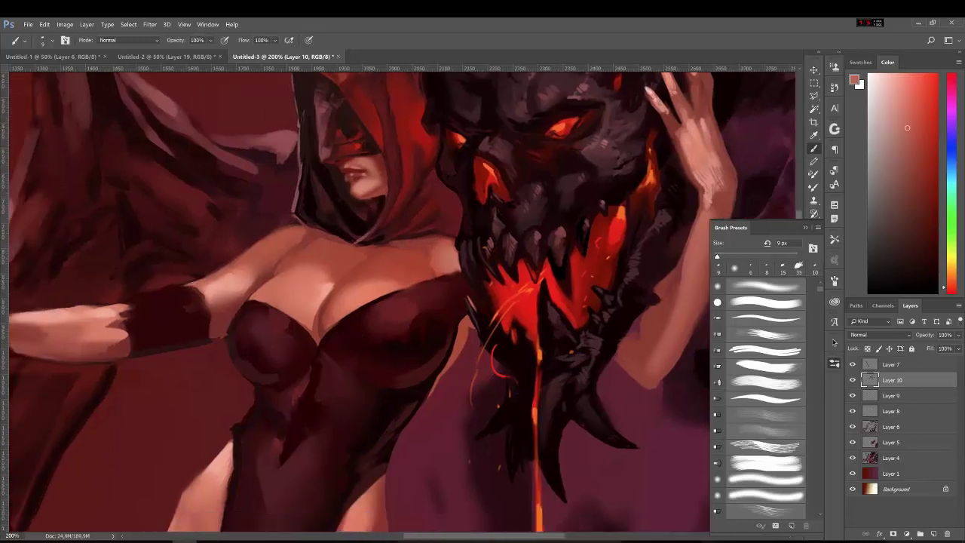
- Repaint the glove-edge shading and paint bracer stripes extending along the arm
{"action": "left_click", "coordinate": [198, 325], "text": "alt"}
{"action": "mouse_move", "coordinate": [205, 309]}
{"action": "left_mouse_down"}
{"action": "mouse_move", "coordinate": [189, 286]}
{"action": "mouse_move", "coordinate": [175, 294]}
{"action": "mouse_move", "coordinate": [182, 320]}
{"action": "mouse_move", "coordinate": [270, 305]}
{"action": "mouse_move", "coordinate": [311, 309]}
{"action": "mouse_move", "coordinate": [275, 333]}
{"action": "mouse_move", "coordinate": [276, 325]}
{"action": "mouse_move", "coordinate": [306, 326]}
{"action": "left_mouse_up"}
{"action": "left_click", "coordinate": [181, 302], "text": "alt"}
{"action": "left_click", "coordinate": [173, 291], "text": "alt"}
{"action": "left_click", "coordinate": [309, 315], "text": "alt"}
{"action": "left_click", "coordinate": [306, 325], "text": "alt"}
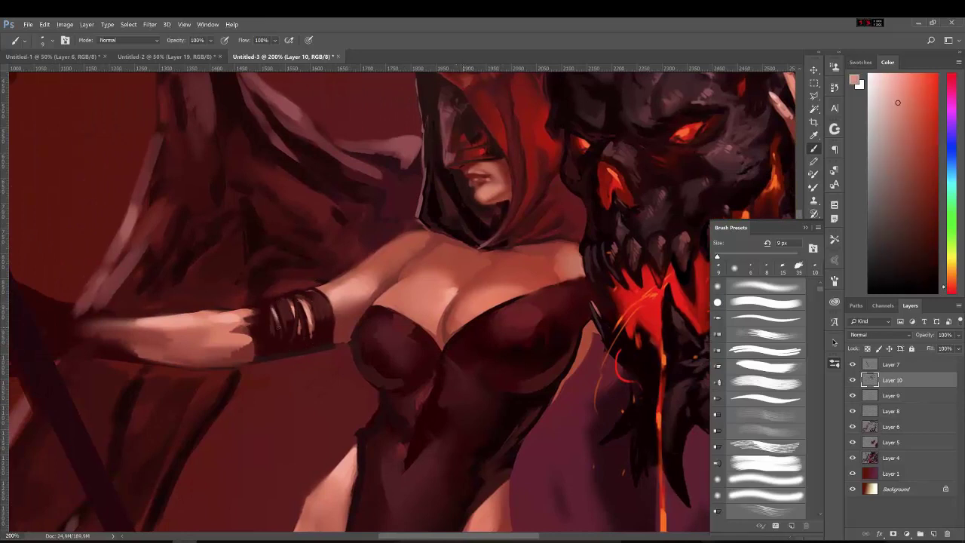
{"action": "left_click", "coordinate": [256, 317], "text": "alt"}
{"action": "mouse_move", "coordinate": [251, 309]}
{"action": "left_mouse_down"}
{"action": "mouse_move", "coordinate": [243, 335]}
{"action": "mouse_move", "coordinate": [210, 310]}
{"action": "left_mouse_up"}
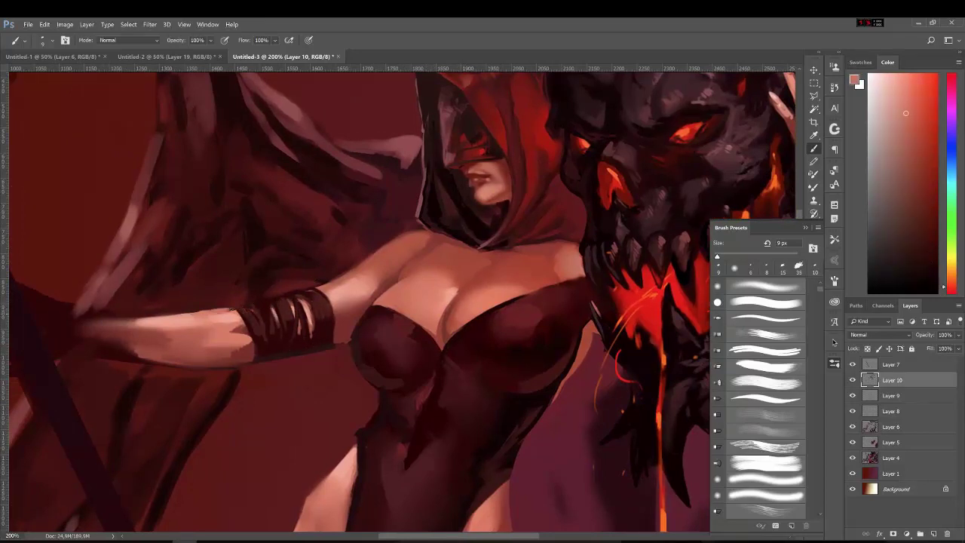
- Paint a light highlight along the outstretched arm and dark stripes at the wrist
{"action": "mouse_move", "coordinate": [143, 326]}
{"action": "left_mouse_down"}
{"action": "mouse_move", "coordinate": [254, 335]}
{"action": "mouse_move", "coordinate": [195, 316]}
{"action": "left_mouse_up"}
{"action": "left_click", "coordinate": [253, 336], "text": "alt"}
{"action": "left_click", "coordinate": [161, 312], "text": "alt"}
{"action": "mouse_move", "coordinate": [264, 323]}
{"action": "left_mouse_down"}
{"action": "mouse_move", "coordinate": [215, 319]}
{"action": "mouse_move", "coordinate": [210, 347]}
{"action": "left_mouse_up"}
{"action": "left_click_drag", "start_coordinate": [204, 320], "coordinate": [199, 348]}
- Sample muted dark red and lighter pink tones while moving along the arm
{"action": "scroll", "coordinate": [372, 296], "scroll_direction": "up", "scroll_amount": 1}
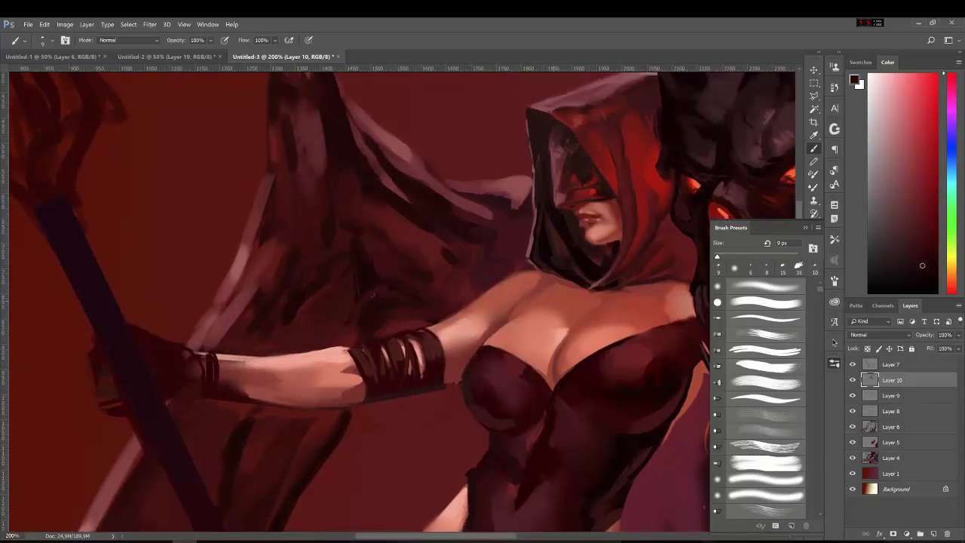
{"action": "left_click", "coordinate": [420, 234], "text": "alt"}
{"action": "left_click", "coordinate": [273, 236], "text": "alt"}
{"action": "left_click_drag", "start_coordinate": [273, 234], "coordinate": [258, 282]}
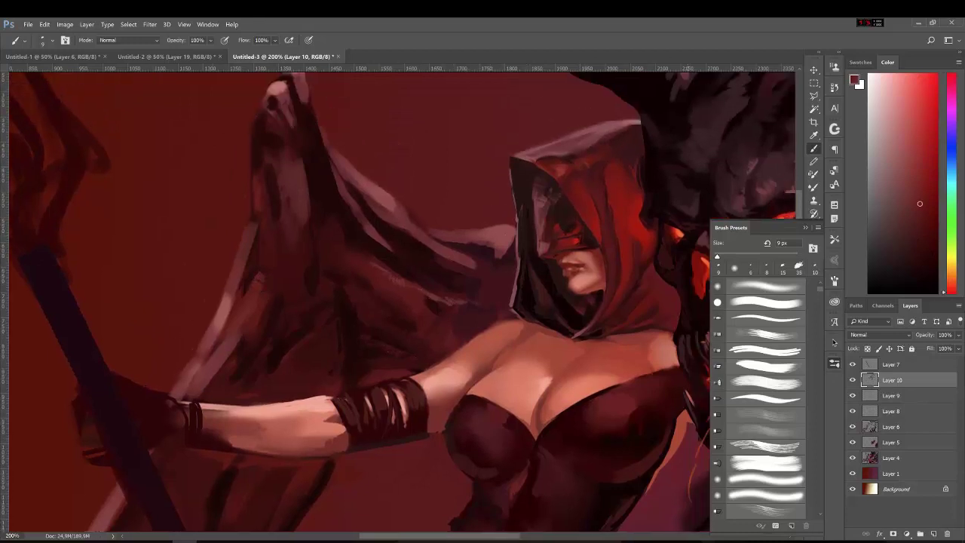
{"action": "left_click", "coordinate": [452, 234], "text": "alt"}
- Paint purple haze right of the staff and broad purple smoke over the left background
{"action": "key", "text": "ctrl+minus"}
{"action": "key", "text": "ctrl+minus"}
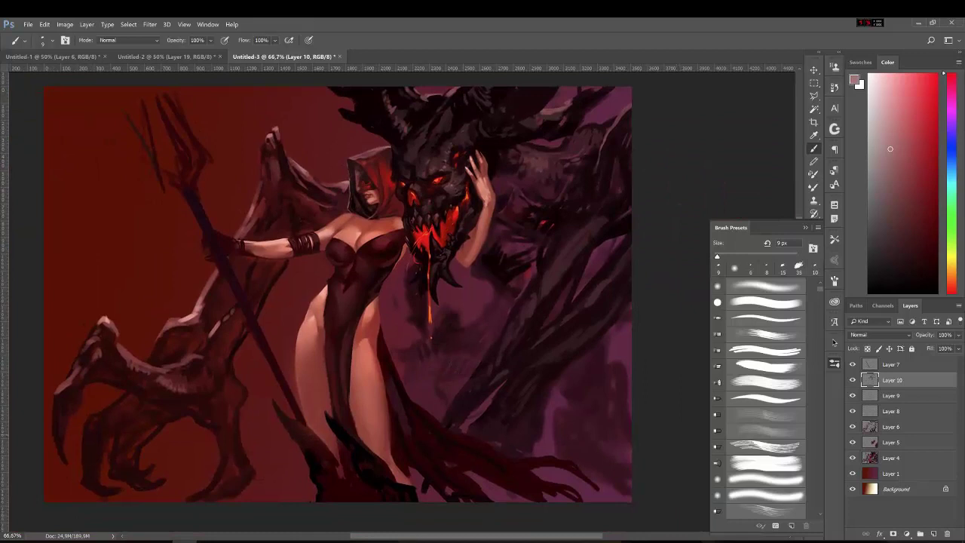
{"action": "left_click", "coordinate": [298, 249], "text": "alt"}
{"action": "left_click", "coordinate": [285, 330], "text": "alt"}
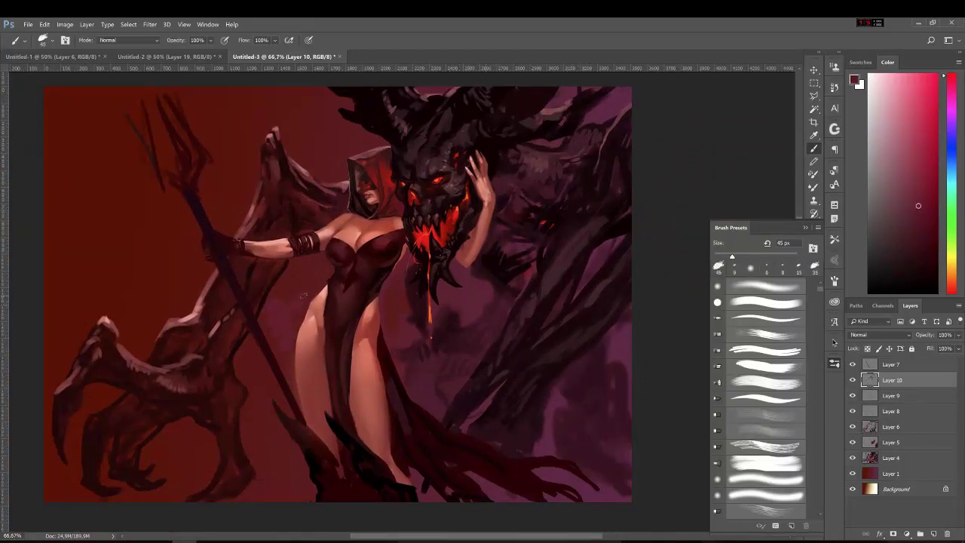
{"action": "left_click_drag", "start_coordinate": [273, 323], "coordinate": [259, 372]}
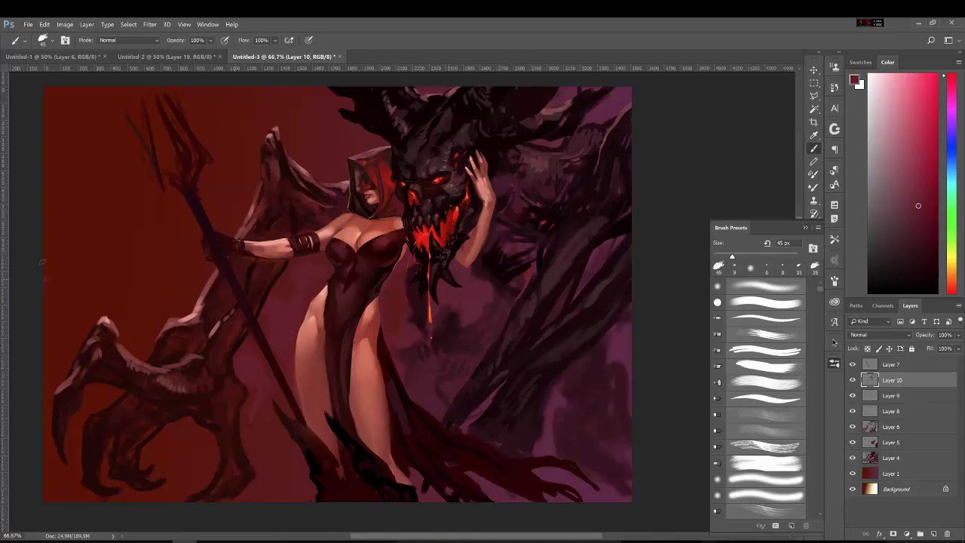
{"action": "left_click_drag", "start_coordinate": [42, 262], "coordinate": [113, 200]}
{"action": "left_click_drag", "start_coordinate": [124, 252], "coordinate": [170, 294]}
{"action": "key", "text": "bracketright"}
{"action": "key", "text": "bracketright"}
{"action": "key", "text": "bracketright"}
{"action": "left_click_drag", "start_coordinate": [45, 162], "coordinate": [110, 219]}
{"action": "mouse_move", "coordinate": [49, 188]}
{"action": "left_mouse_down"}
{"action": "mouse_move", "coordinate": [70, 243]}
{"action": "mouse_move", "coordinate": [192, 285]}
{"action": "left_mouse_up"}
{"action": "left_click_drag", "start_coordinate": [46, 326], "coordinate": [75, 343]}
- Paint light pink highlights along the left claw and a small lighter mark on the wing
{"action": "left_click", "coordinate": [220, 422], "text": "alt"}
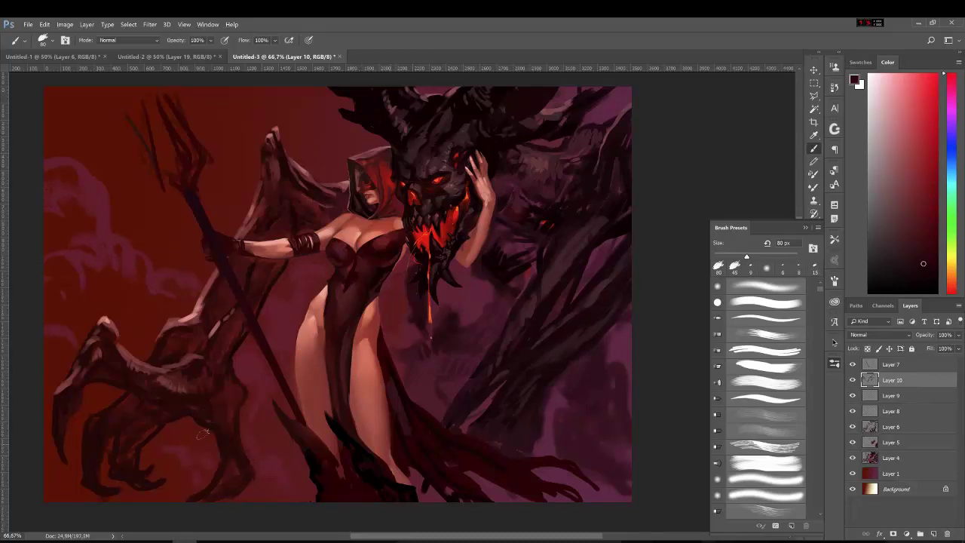
{"action": "left_click", "coordinate": [128, 343], "text": "alt"}
{"action": "left_click", "coordinate": [104, 323], "text": "alt"}
{"action": "left_click_drag", "start_coordinate": [131, 369], "coordinate": [182, 354]}
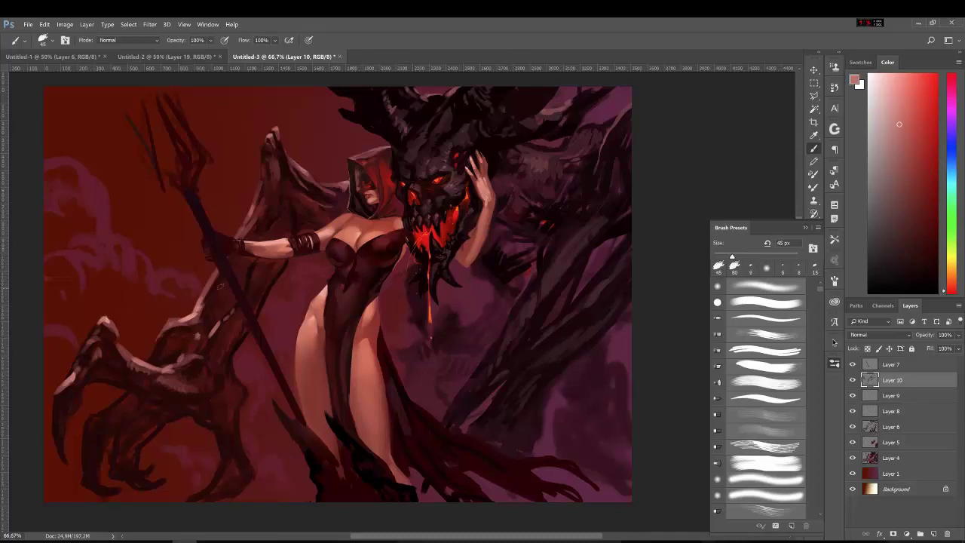
{"action": "left_click_drag", "start_coordinate": [242, 386], "coordinate": [237, 364]}
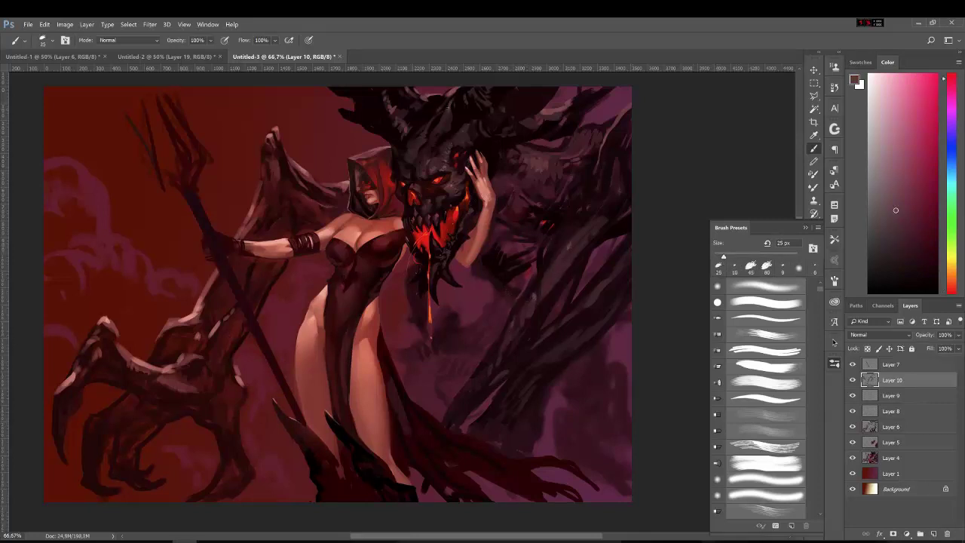
- Paint a dark horn stroke left of the demon's head, adjusting the colour for the top horn
{"action": "left_click", "coordinate": [450, 125], "text": "alt"}
{"action": "left_click", "coordinate": [369, 121], "text": "alt"}
{"action": "mouse_move", "coordinate": [318, 101]}
{"action": "left_mouse_down"}
{"action": "mouse_move", "coordinate": [359, 119]}
{"action": "mouse_move", "coordinate": [337, 95]}
{"action": "left_mouse_up"}
{"action": "left_click", "coordinate": [309, 98], "text": "alt"}
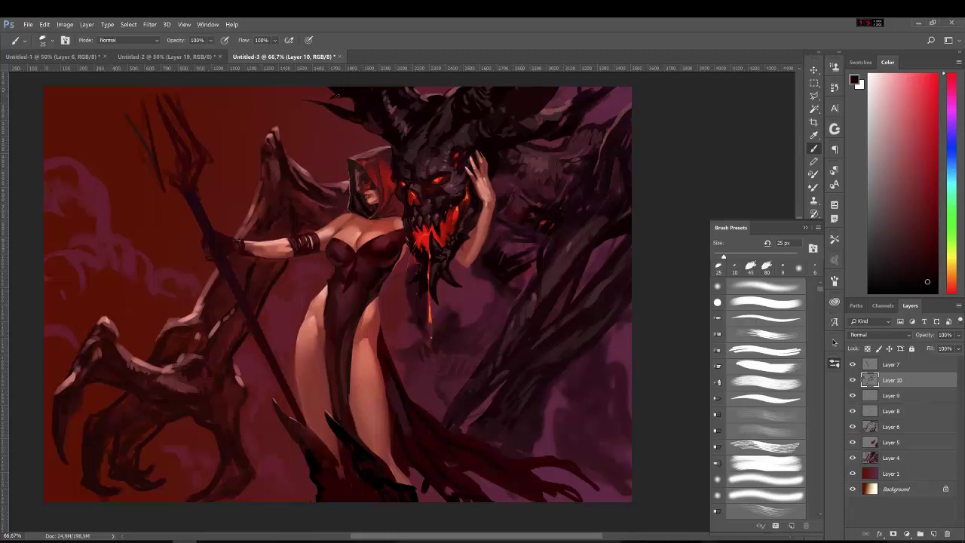
{"action": "left_click", "coordinate": [362, 116], "text": "alt"}
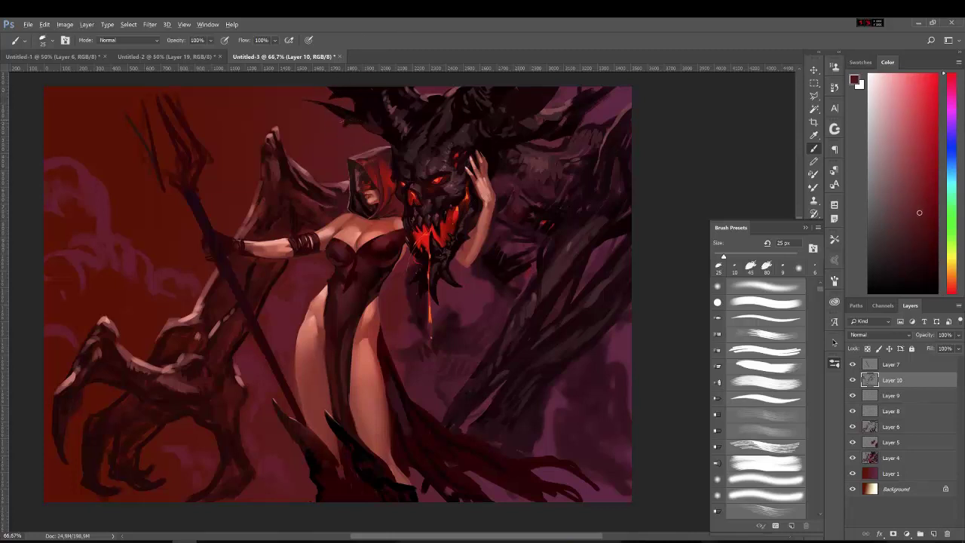
{"action": "left_click", "coordinate": [345, 134], "text": "alt"}
{"action": "left_click", "coordinate": [323, 97], "text": "alt"}
- Block in the dark near-black trunk shape across the lower right and bottom edge
{"action": "left_click", "coordinate": [407, 482], "text": "alt"}
{"action": "left_click_drag", "start_coordinate": [408, 483], "coordinate": [475, 376]}
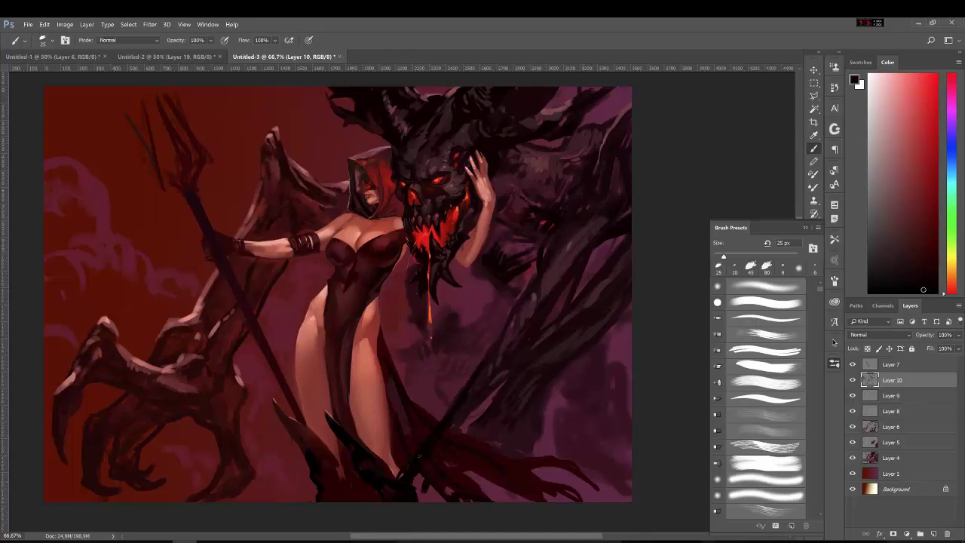
{"action": "left_click_drag", "start_coordinate": [528, 502], "coordinate": [543, 422]}
{"action": "left_click_drag", "start_coordinate": [607, 324], "coordinate": [490, 498]}
{"action": "left_click_drag", "start_coordinate": [520, 430], "coordinate": [422, 498]}
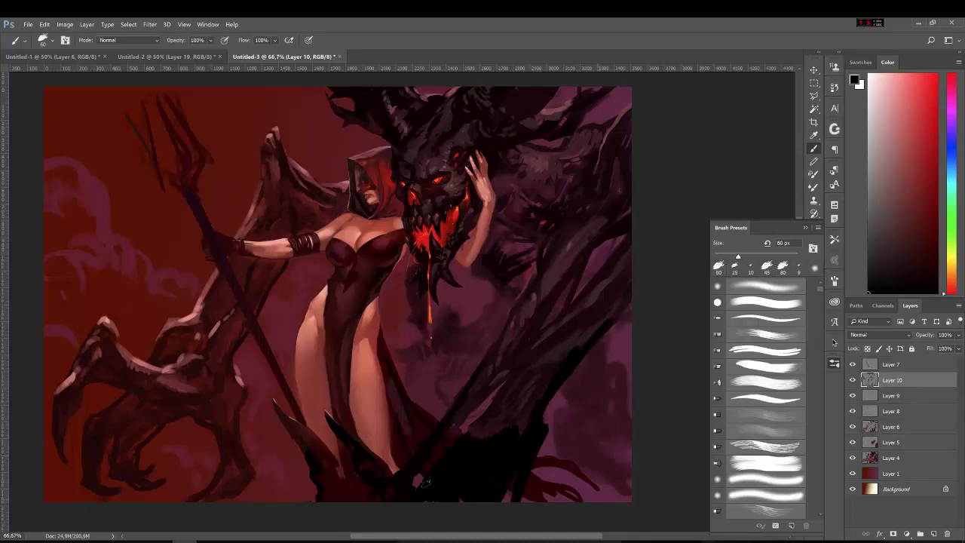
{"action": "mouse_move", "coordinate": [452, 437]}
{"action": "left_mouse_down"}
{"action": "mouse_move", "coordinate": [516, 368]}
{"action": "mouse_move", "coordinate": [503, 497]}
{"action": "left_mouse_up"}
{"action": "left_click_drag", "start_coordinate": [399, 491], "coordinate": [294, 498]}
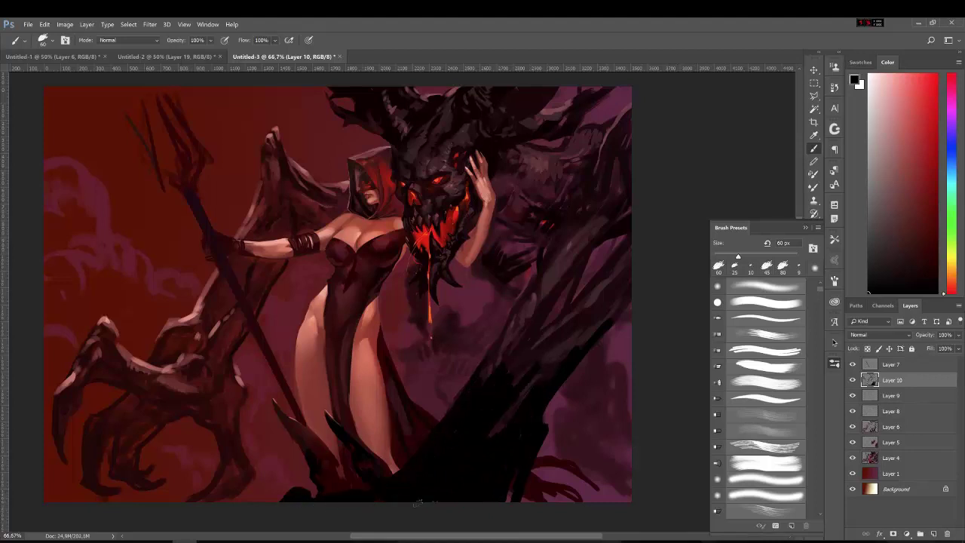
{"action": "left_click_drag", "start_coordinate": [550, 416], "coordinate": [546, 436]}
- Sample dark maroon, shrink the brush to 50 px, and paint lighter maroon strokes on the trunk
{"action": "left_click", "coordinate": [514, 367], "text": "alt"}
{"action": "key", "text": "bracketleft"}
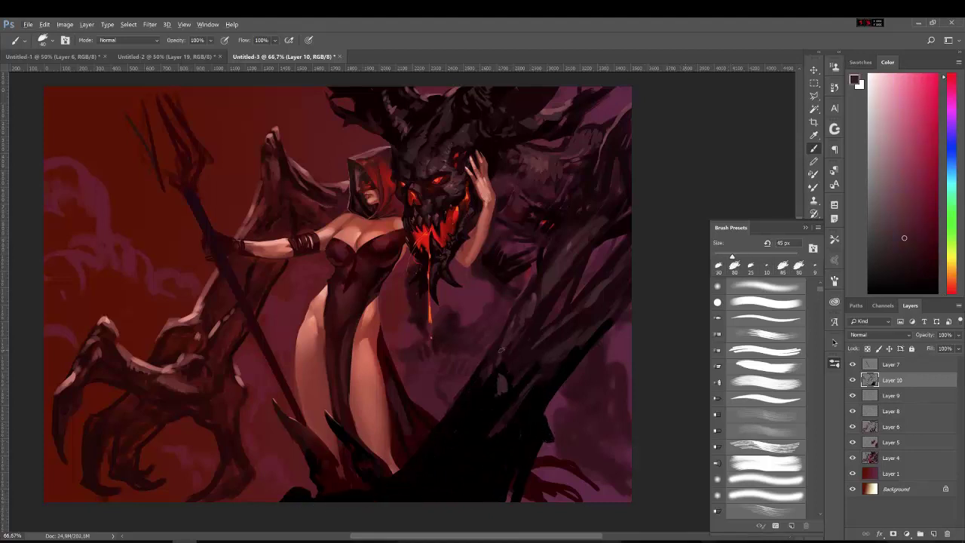
{"action": "mouse_move", "coordinate": [482, 400]}
{"action": "left_mouse_down"}
{"action": "mouse_move", "coordinate": [449, 453]}
{"action": "mouse_move", "coordinate": [474, 474]}
{"action": "left_mouse_up"}
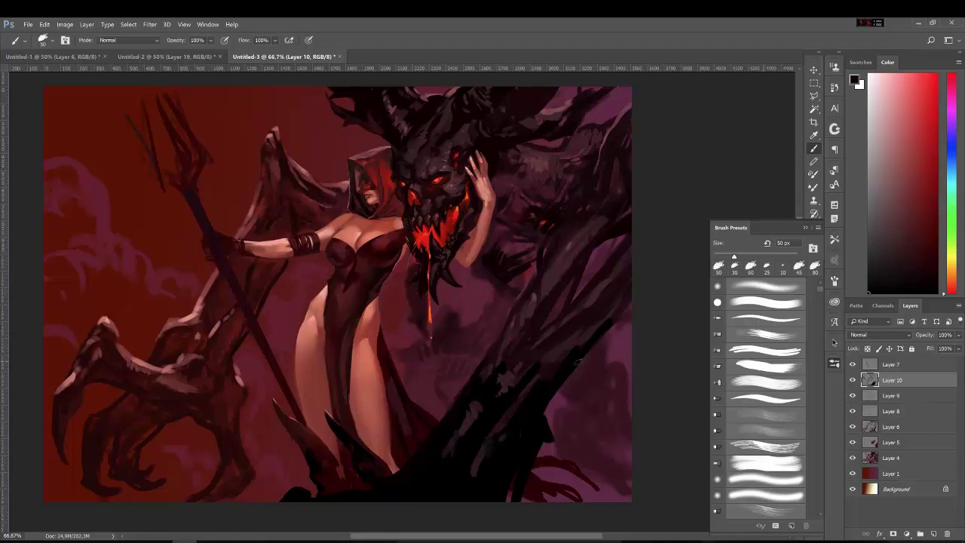
{"action": "left_click_drag", "start_coordinate": [577, 373], "coordinate": [596, 347]}
{"action": "left_click", "coordinate": [513, 393], "text": "alt"}
{"action": "left_click_drag", "start_coordinate": [483, 376], "coordinate": [457, 426]}
{"action": "left_click_drag", "start_coordinate": [500, 351], "coordinate": [426, 449]}
- Add more resampled maroon strokes along the lower trunk
{"action": "left_click_drag", "start_coordinate": [463, 409], "coordinate": [402, 481]}
{"action": "left_click", "coordinate": [455, 409], "text": "alt"}
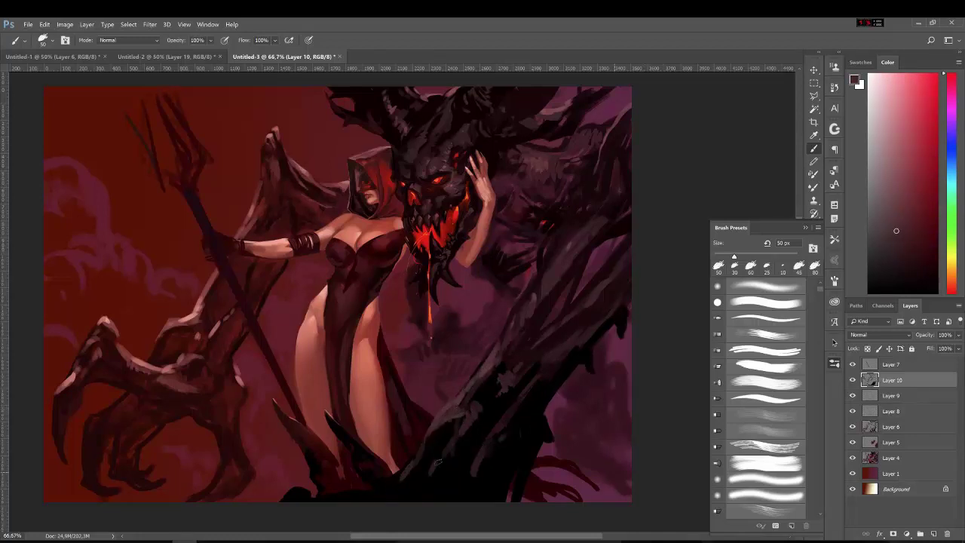
{"action": "left_click_drag", "start_coordinate": [457, 428], "coordinate": [412, 472]}
{"action": "left_click", "coordinate": [456, 409], "text": "alt"}
{"action": "left_click_drag", "start_coordinate": [558, 377], "coordinate": [545, 424]}
{"action": "left_click_drag", "start_coordinate": [460, 427], "coordinate": [422, 475]}
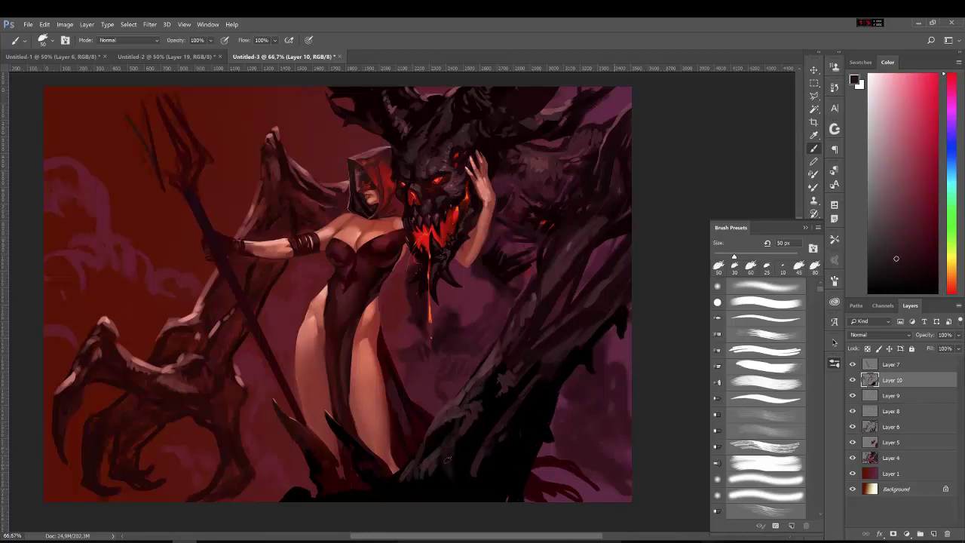
{"action": "left_click", "coordinate": [467, 394], "text": "alt"}
- Dab light pinkish-red highlights on the trunk, then darken its right edge with near-black
{"action": "left_click", "coordinate": [190, 333], "text": "alt"}
{"action": "mouse_move", "coordinate": [465, 398]}
{"action": "left_mouse_down"}
{"action": "mouse_move", "coordinate": [442, 418]}
{"action": "mouse_move", "coordinate": [460, 407]}
{"action": "mouse_move", "coordinate": [424, 482]}
{"action": "mouse_move", "coordinate": [393, 494]}
{"action": "mouse_move", "coordinate": [456, 487]}
{"action": "mouse_move", "coordinate": [492, 423]}
{"action": "mouse_move", "coordinate": [471, 445]}
{"action": "left_mouse_up"}
{"action": "left_click", "coordinate": [457, 423], "text": "alt"}
{"action": "left_click", "coordinate": [445, 449], "text": "alt"}
{"action": "left_click", "coordinate": [478, 462], "text": "alt"}
{"action": "left_click", "coordinate": [486, 411], "text": "alt"}
{"action": "left_click", "coordinate": [506, 377], "text": "alt"}
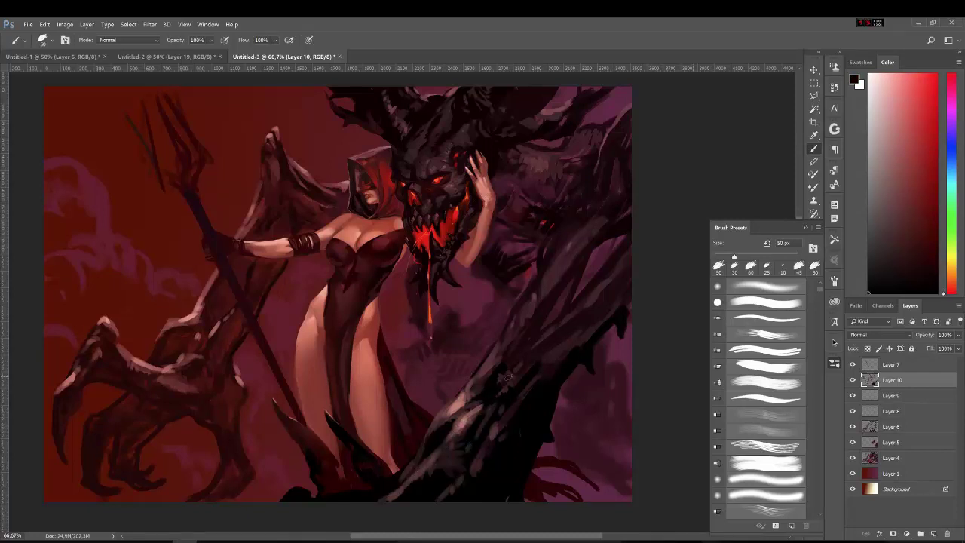
{"action": "mouse_move", "coordinate": [532, 346]}
{"action": "left_mouse_down"}
{"action": "mouse_move", "coordinate": [558, 294]}
{"action": "mouse_move", "coordinate": [619, 253]}
{"action": "mouse_move", "coordinate": [578, 339]}
{"action": "left_mouse_up"}
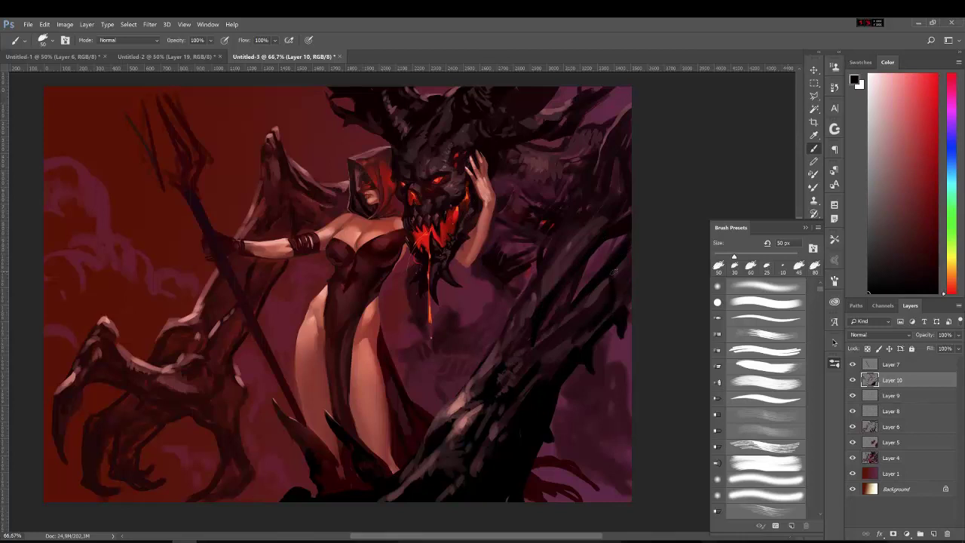
{"action": "left_click_drag", "start_coordinate": [612, 284], "coordinate": [631, 244]}
- Polygonal Lasso an outline around the left wing
{"action": "key", "text": "l"}
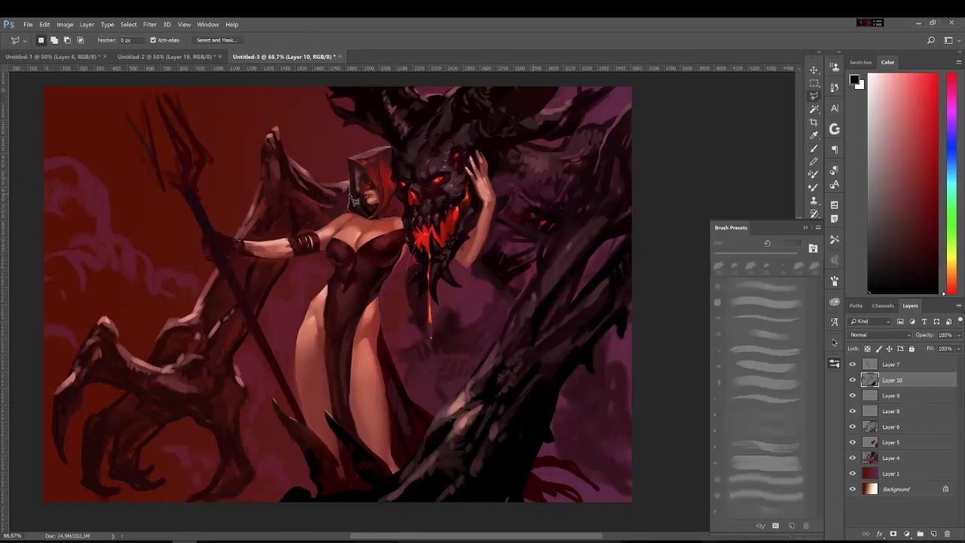
{"action": "left_click", "coordinate": [349, 187]}
{"action": "left_click", "coordinate": [302, 128]}
{"action": "left_click", "coordinate": [231, 109]}
{"action": "left_click", "coordinate": [240, 160]}
{"action": "left_click", "coordinate": [233, 239]}
{"action": "left_click", "coordinate": [349, 187]}
- Extend the selection down the figure's hip and along the bottom and left edges
{"action": "left_click", "coordinate": [231, 256], "text": "shift"}
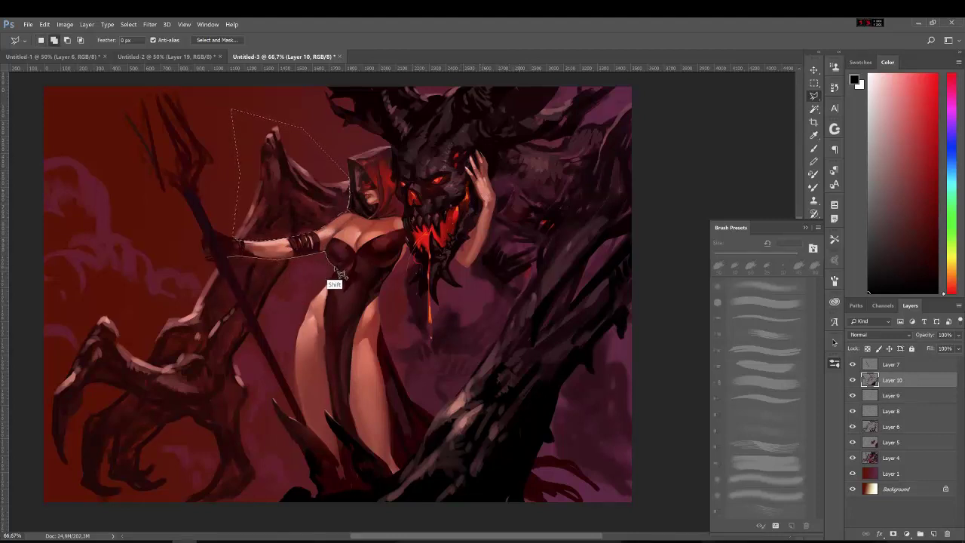
{"action": "left_click", "coordinate": [309, 302]}
{"action": "left_click", "coordinate": [294, 368]}
{"action": "left_click", "coordinate": [302, 424]}
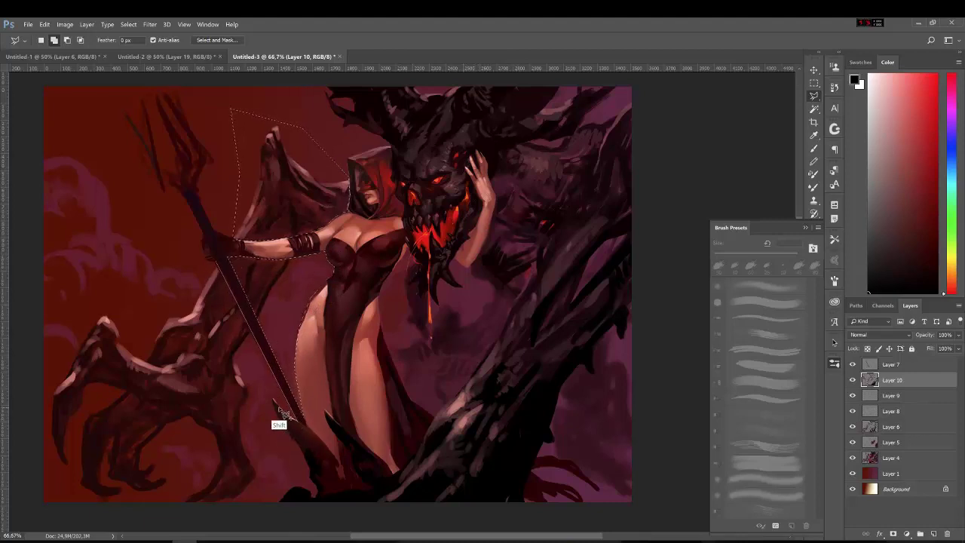
{"action": "left_click", "coordinate": [309, 482]}
{"action": "left_click", "coordinate": [264, 512]}
{"action": "left_click", "coordinate": [46, 509]}
{"action": "left_click", "coordinate": [30, 332]}
{"action": "left_click", "coordinate": [47, 141]}
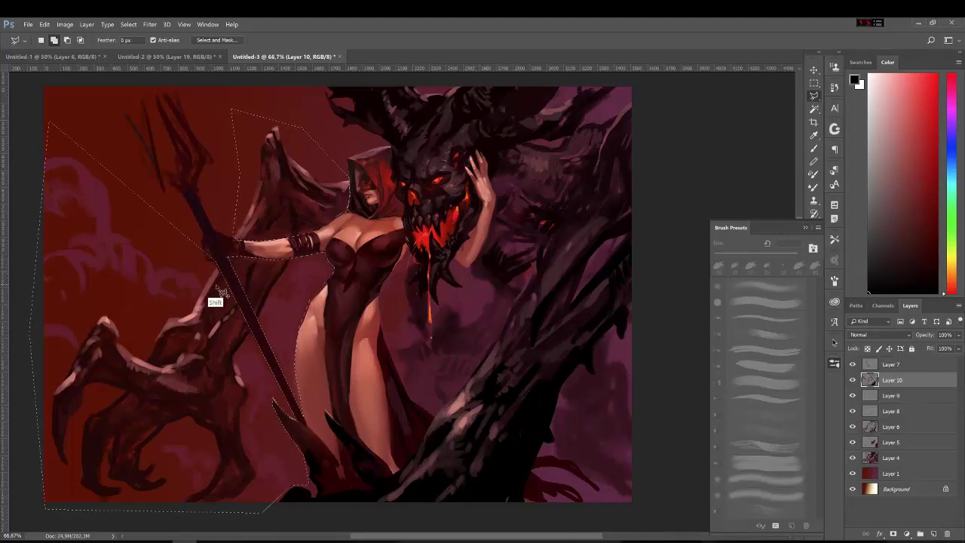
- Copy Merged the selection, paste it as a new layer, apply Box Blur, and select the Eraser
{"action": "left_click", "coordinate": [44, 24]}
{"action": "left_click", "coordinate": [56, 99]}
{"action": "key", "text": "ctrl+v"}
{"action": "left_click", "coordinate": [150, 24]}
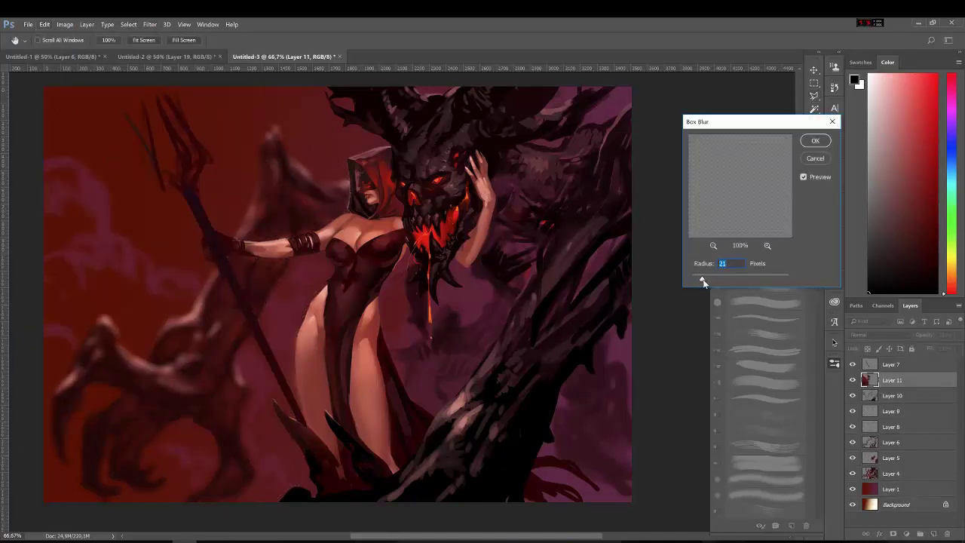
{"action": "left_click", "coordinate": [815, 140]}
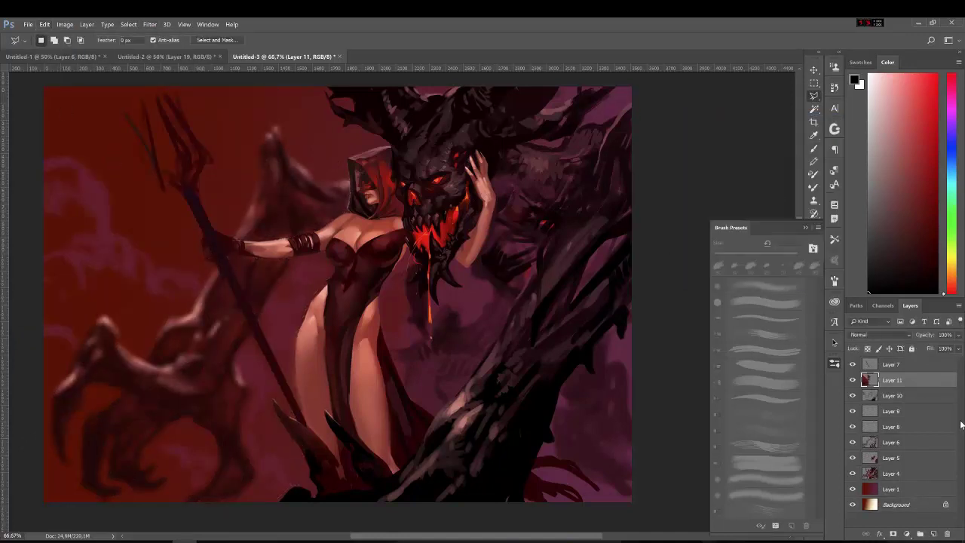
{"action": "left_click", "coordinate": [835, 363]}
{"action": "left_click", "coordinate": [814, 226]}
{"action": "left_click", "coordinate": [835, 218]}
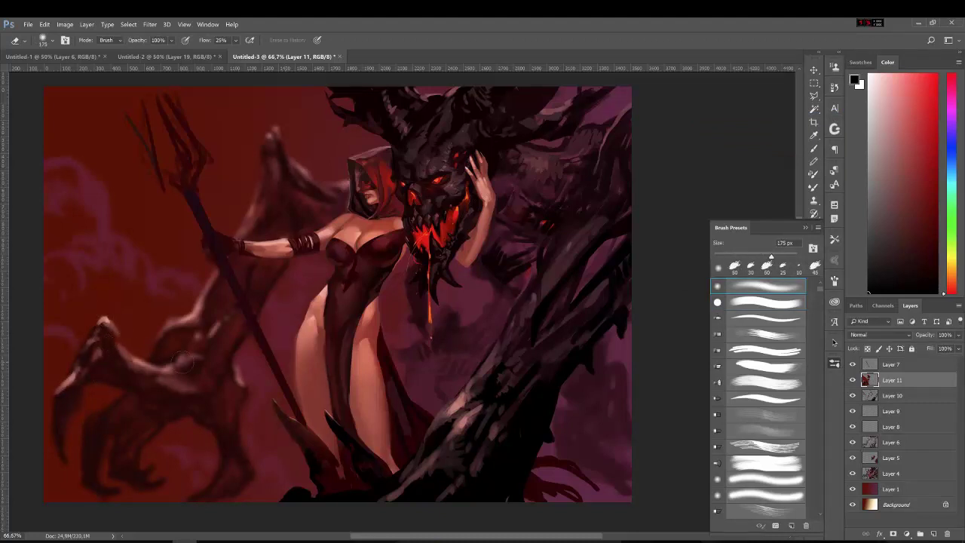
- Lasso the background right of the demon's mouth and drool
{"action": "key", "text": "l"}
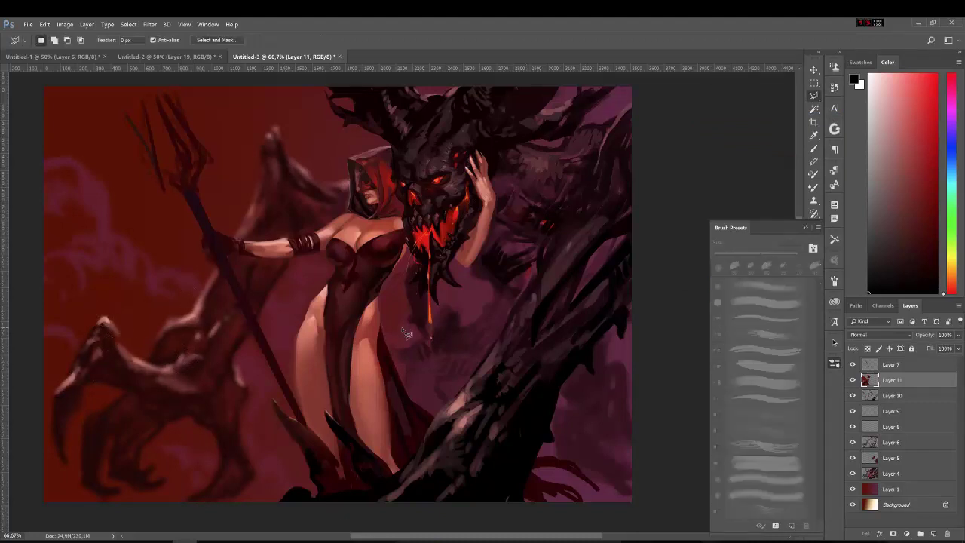
{"action": "left_click", "coordinate": [387, 341]}
{"action": "left_click", "coordinate": [538, 254]}
{"action": "left_click", "coordinate": [494, 217]}
{"action": "left_click", "coordinate": [451, 263]}
{"action": "left_click", "coordinate": [465, 289]}
{"action": "double_click", "coordinate": [431, 340]}
- Paste a merged copy of that area as a new layer and Box Blur it at radius 35
{"action": "left_click", "coordinate": [45, 24]}
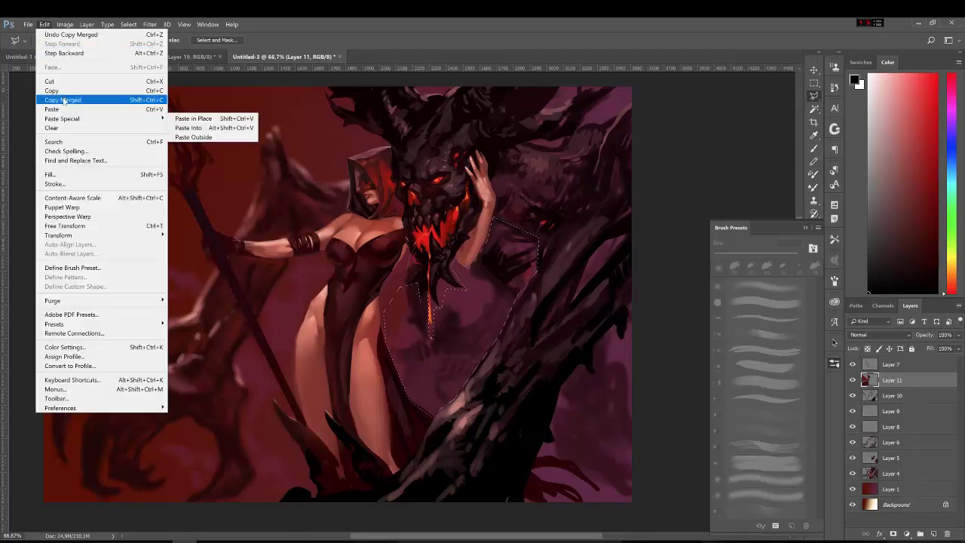
{"action": "left_click", "coordinate": [203, 118]}
{"action": "left_click", "coordinate": [150, 24]}
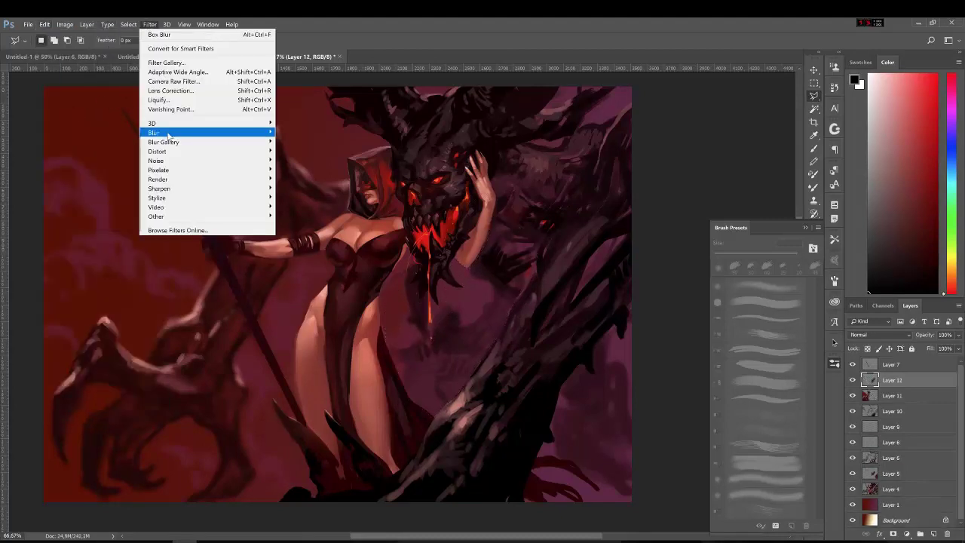
{"action": "left_click", "coordinate": [113, 162]}
{"action": "left_click_drag", "start_coordinate": [704, 278], "coordinate": [710, 278]}
{"action": "key", "text": "Return"}
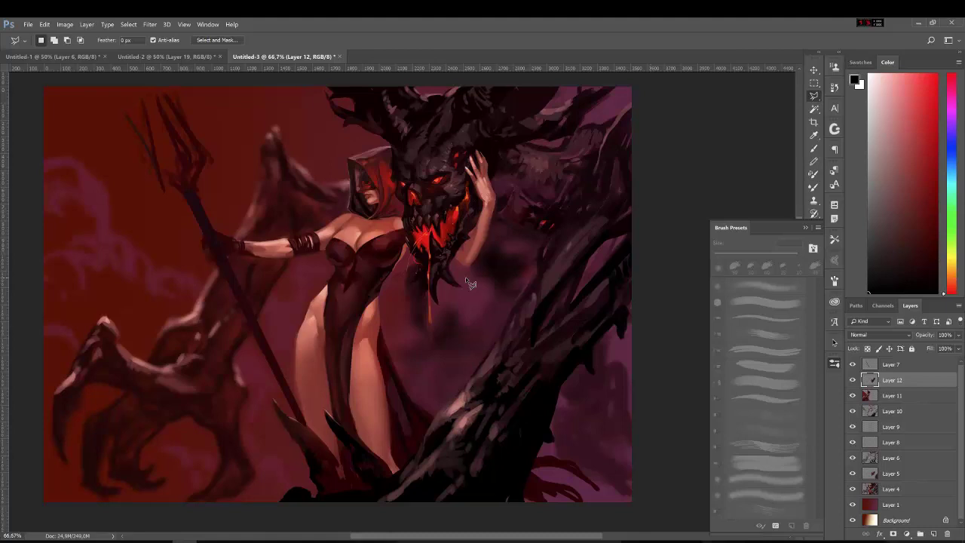
- Flip the canvas horizontally and lasso along the dark trunk edge on the left
{"action": "left_click", "coordinate": [65, 24]}
{"action": "mouse_move", "coordinate": [90, 154]}
{"action": "left_click", "coordinate": [205, 154]}
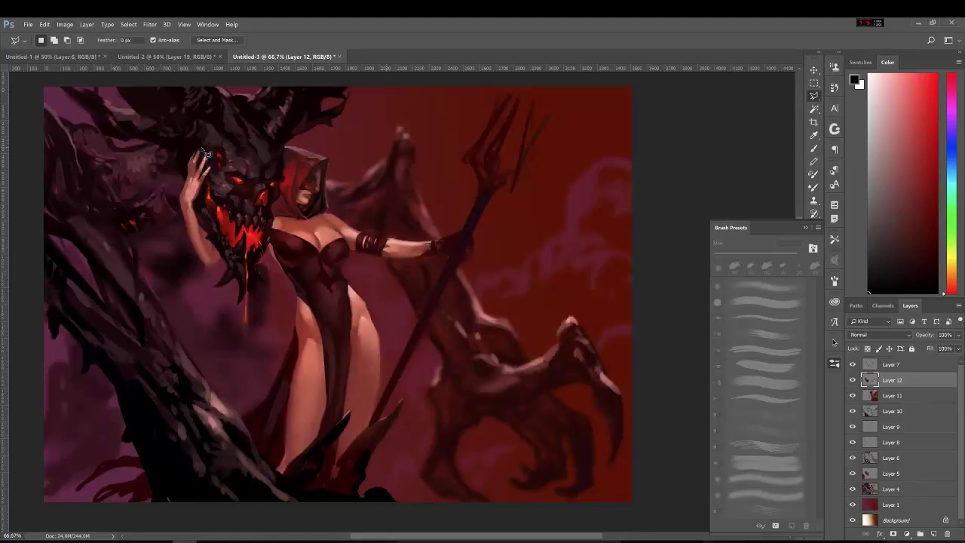
{"action": "left_click", "coordinate": [41, 343]}
{"action": "left_click", "coordinate": [58, 326]}
{"action": "left_click", "coordinate": [80, 374]}
{"action": "left_click", "coordinate": [116, 399]}
{"action": "left_click", "coordinate": [155, 501]}
- Copy the trunk selection to a new layer and apply Box Blur radius 17
{"action": "left_click", "coordinate": [42, 343]}
{"action": "key", "text": "ctrl+j"}
{"action": "left_click", "coordinate": [44, 24]}
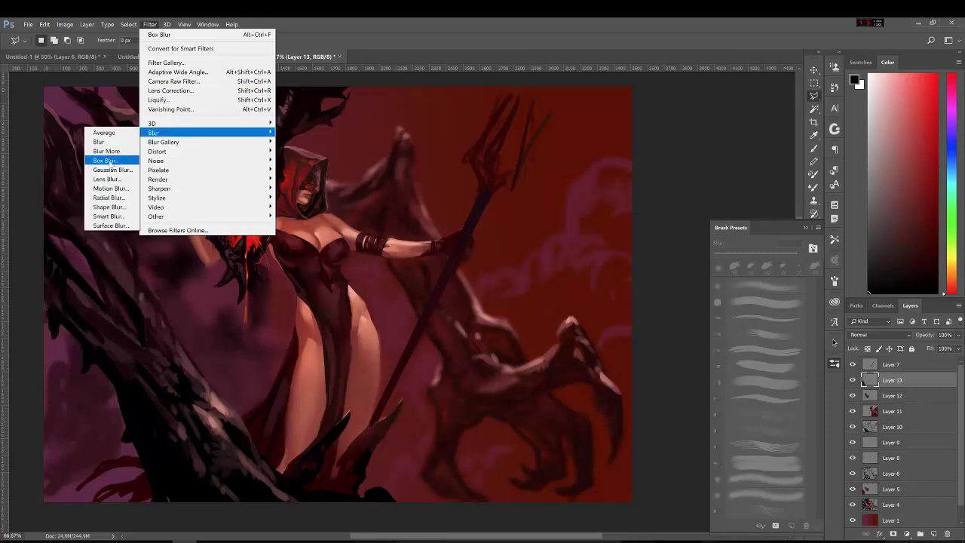
{"action": "left_click", "coordinate": [104, 159]}
{"action": "left_click", "coordinate": [810, 141]}
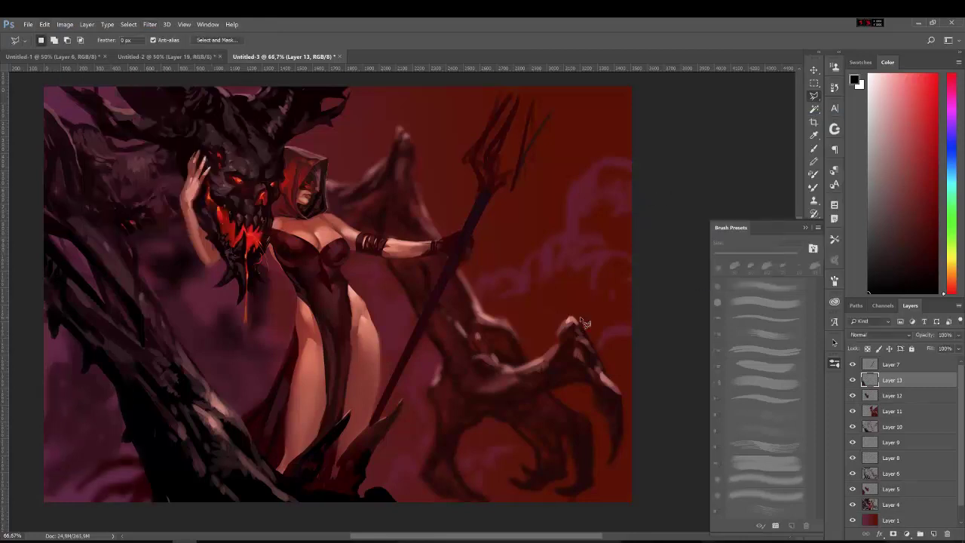
- Move Layer 14 to the top of the stack with a 25 px Brush and dark red colour
{"action": "key", "text": "b"}
{"action": "left_click", "coordinate": [933, 534]}
{"action": "left_click", "coordinate": [286, 245], "text": "alt"}
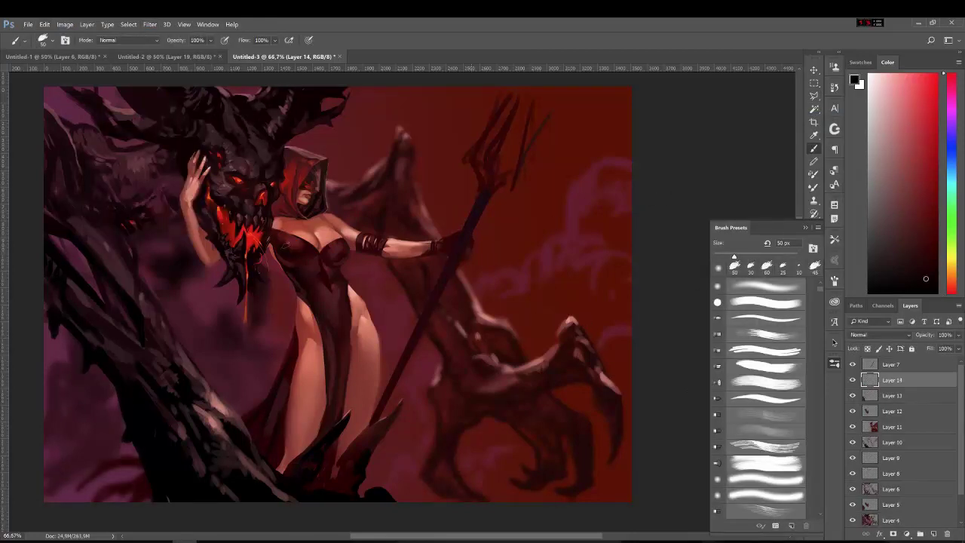
{"action": "key", "text": "bracketleft"}
{"action": "key", "text": "bracketleft"}
{"action": "key", "text": "bracketleft"}
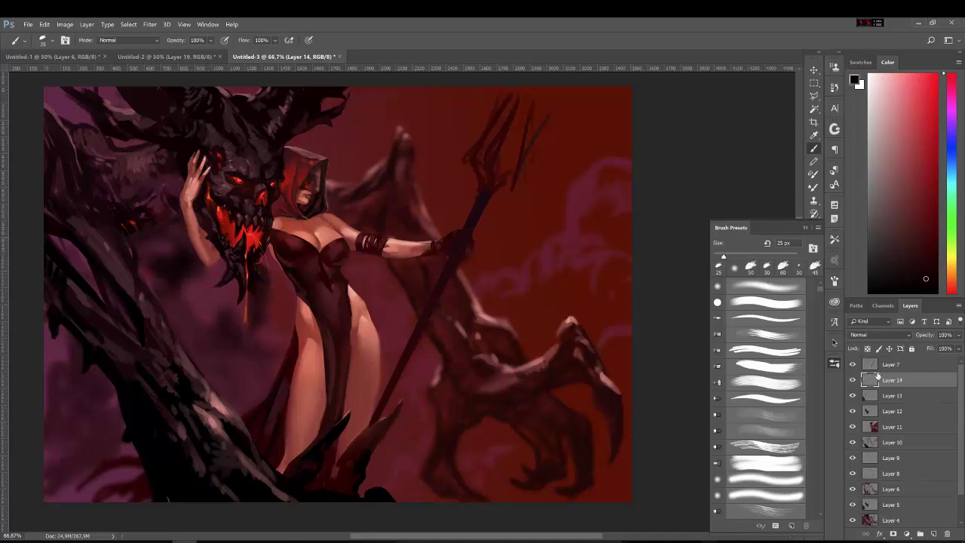
{"action": "key", "text": "ctrl+bracketright"}
{"action": "left_click", "coordinate": [814, 266]}
{"action": "key", "text": "bracketleft"}
{"action": "key", "text": "bracketleft"}
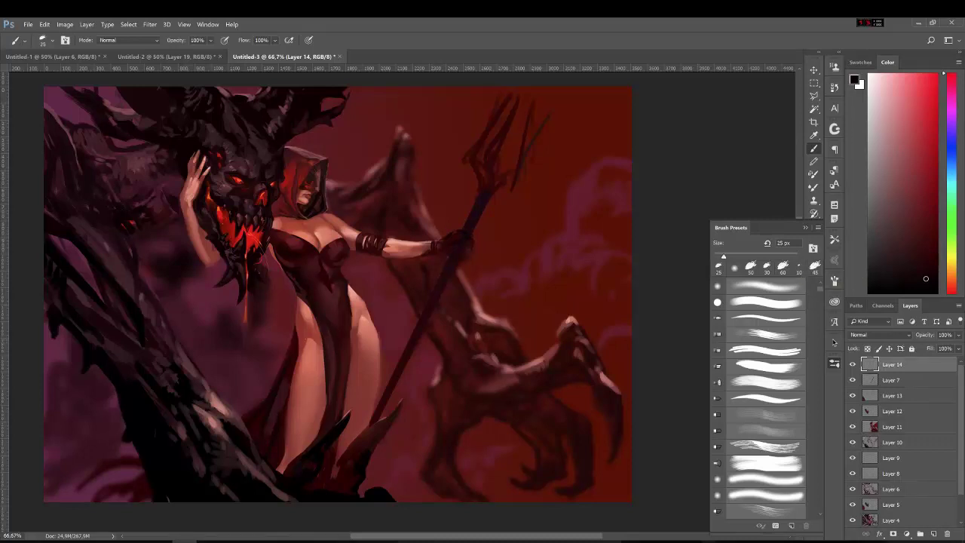
- Sample dark reds and try the Mixer Brush at 150 px before returning to the Brush
{"action": "left_click", "coordinate": [248, 291], "text": "alt"}
{"action": "left_click", "coordinate": [244, 324], "text": "alt"}
{"action": "left_click", "coordinate": [227, 353], "text": "alt"}
{"action": "key", "text": "shift+b"}
{"action": "key", "text": "bracketright"}
{"action": "key", "text": "bracketright"}
{"action": "key", "text": "bracketright"}
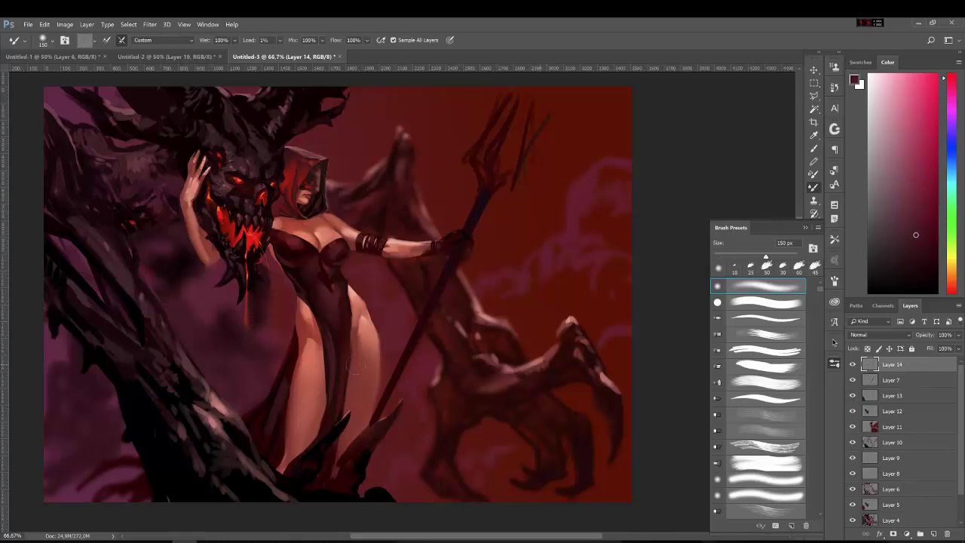
{"action": "key", "text": "shift+b"}
{"action": "left_click", "coordinate": [247, 291], "text": "alt"}
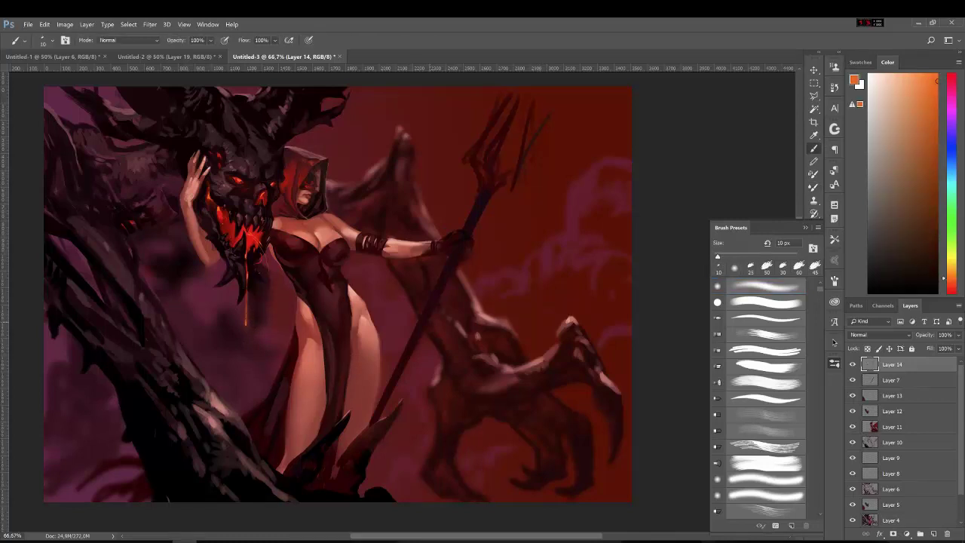
{"action": "left_click", "coordinate": [245, 329], "text": "alt"}
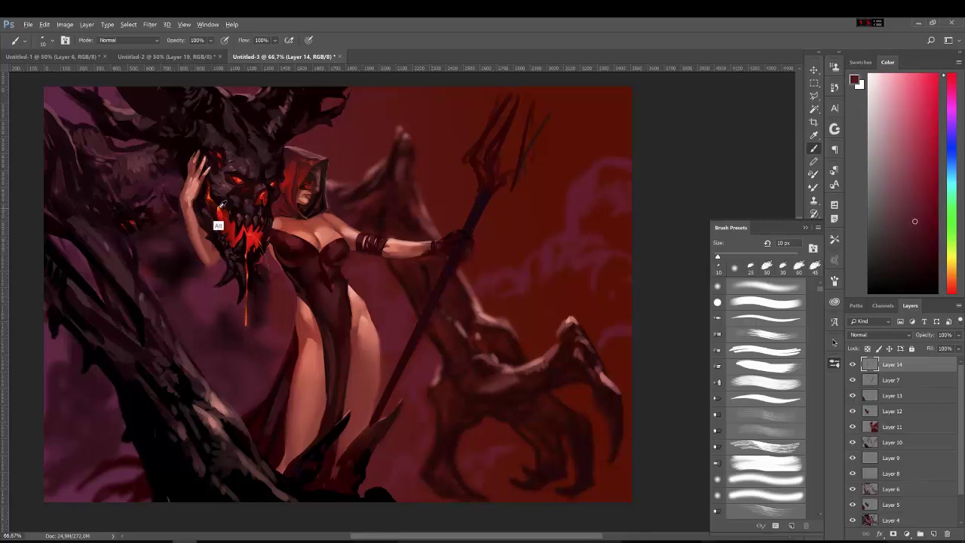
- Sample oranges and reds from the demon's glowing mouth and the hood
{"action": "left_click", "coordinate": [249, 238], "text": "alt"}
{"action": "left_click", "coordinate": [265, 192], "text": "alt"}
{"action": "left_click", "coordinate": [287, 175], "text": "alt"}
{"action": "left_click", "coordinate": [286, 185], "text": "alt"}
{"action": "left_click", "coordinate": [292, 186], "text": "alt"}
{"action": "left_click", "coordinate": [278, 238], "text": "alt"}
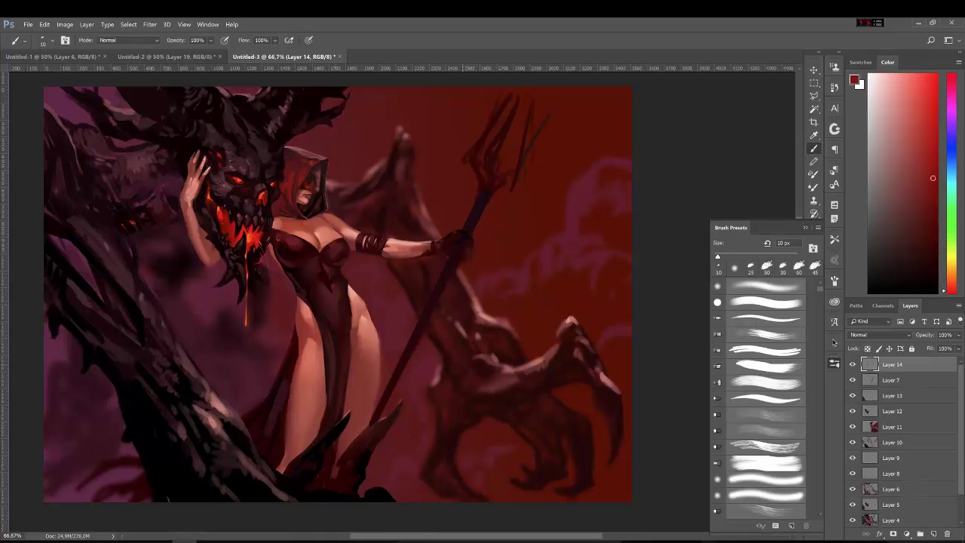
{"action": "left_click", "coordinate": [251, 252], "text": "alt"}
{"action": "left_click", "coordinate": [321, 276], "text": "alt"}
- Resample darker tones and toggle the Mixer Brush at 70 px before returning to the Brush
{"action": "left_click", "coordinate": [919, 203]}
{"action": "left_click", "coordinate": [926, 279]}
{"action": "left_click", "coordinate": [918, 237]}
{"action": "left_click", "coordinate": [313, 283], "text": "alt"}
{"action": "left_click_drag", "start_coordinate": [915, 243], "coordinate": [927, 277]}
{"action": "left_click", "coordinate": [327, 282], "text": "alt"}
{"action": "key", "text": "shift+b"}
{"action": "key", "text": "shift+b"}
{"action": "key", "text": "shift+b"}
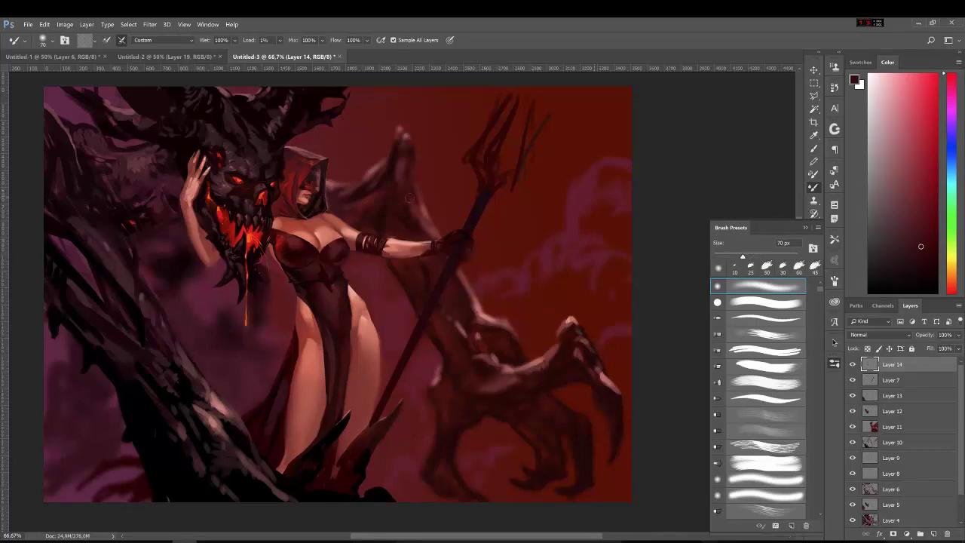
{"action": "key", "text": "shift+b"}
- Paint faint light highlight strokes on the woman's body
{"action": "left_click", "coordinate": [355, 333], "text": "alt"}
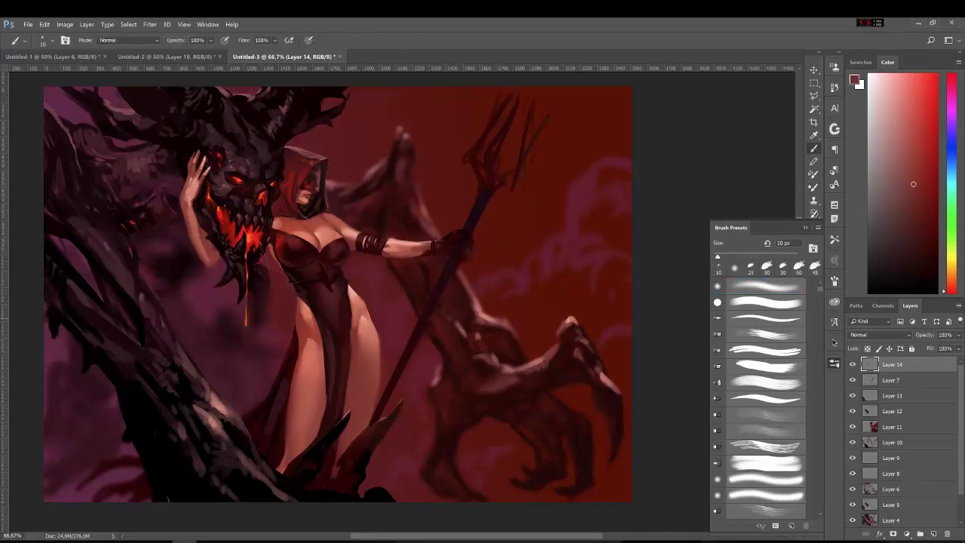
{"action": "left_click_drag", "start_coordinate": [349, 354], "coordinate": [349, 379]}
{"action": "left_click", "coordinate": [352, 318], "text": "alt"}
{"action": "left_click_drag", "start_coordinate": [349, 291], "coordinate": [350, 330]}
{"action": "left_click", "coordinate": [353, 317], "text": "alt"}
- Create a new layer above Layer 14 with a dark red, 100 px brush
{"action": "left_click", "coordinate": [933, 533]}
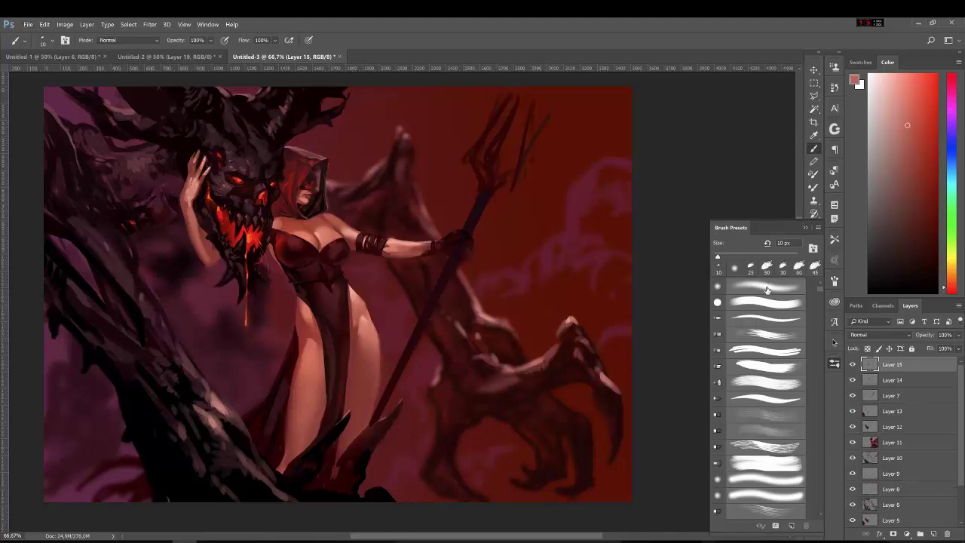
{"action": "left_click", "coordinate": [937, 221]}
{"action": "left_click", "coordinate": [765, 286]}
{"action": "key", "text": "bracketleft"}
{"action": "key", "text": "bracketleft"}
{"action": "key", "text": "bracketleft"}
- Sample pinker and slightly lighter reds from the canvas and shrink the brush to 9 px
{"action": "left_click", "coordinate": [354, 385], "text": "alt"}
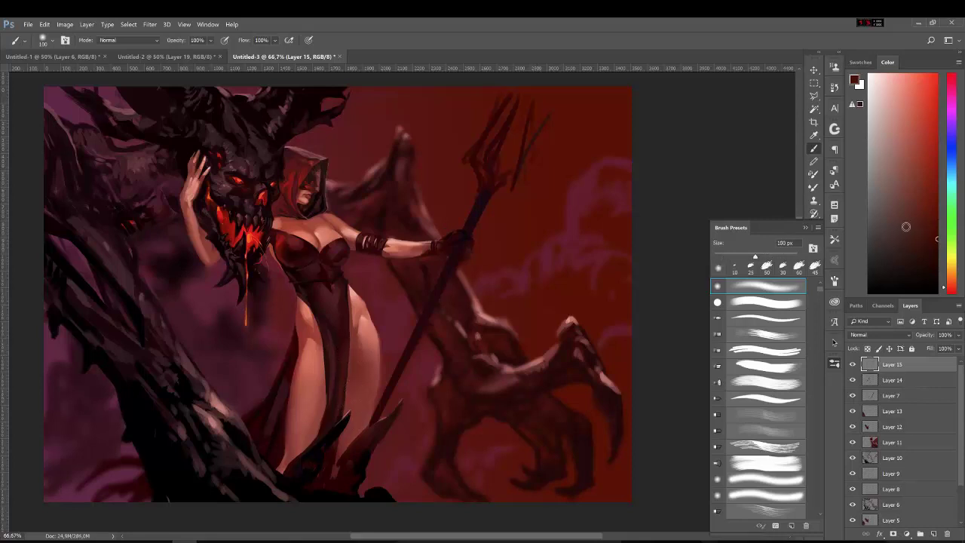
{"action": "left_click", "coordinate": [281, 352], "text": "alt"}
{"action": "left_click", "coordinate": [362, 443], "text": "alt"}
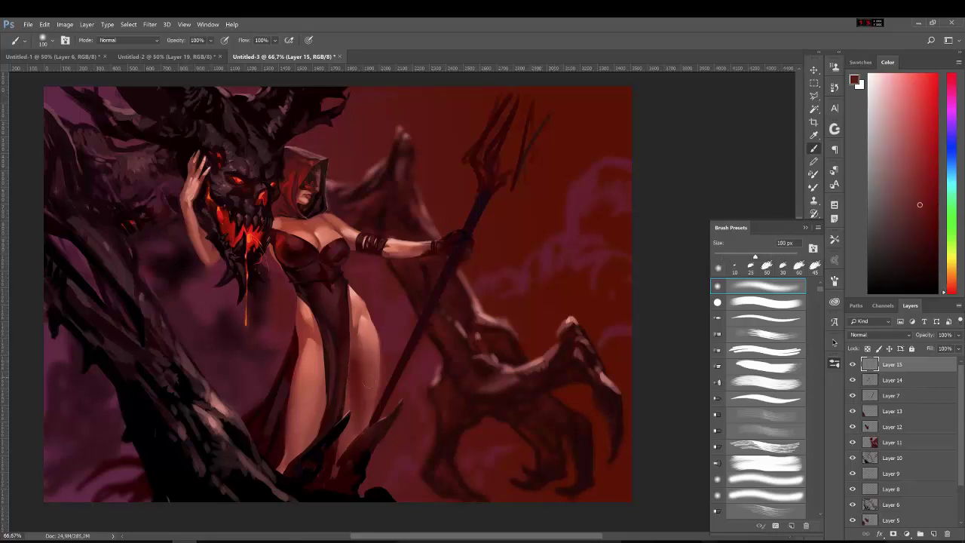
{"action": "left_click", "coordinate": [355, 360], "text": "alt"}
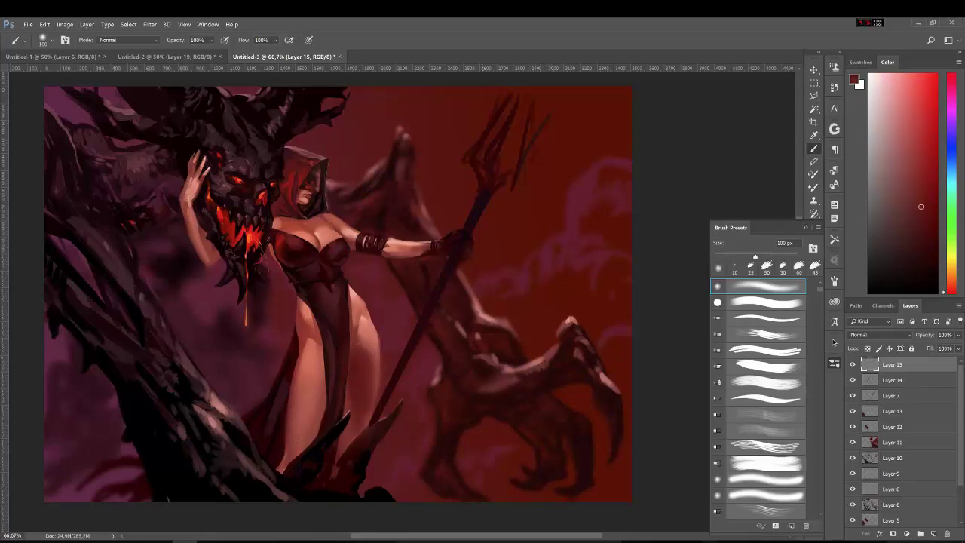
{"action": "left_click", "coordinate": [315, 411], "text": "alt"}
{"action": "left_click", "coordinate": [350, 438], "text": "alt"}
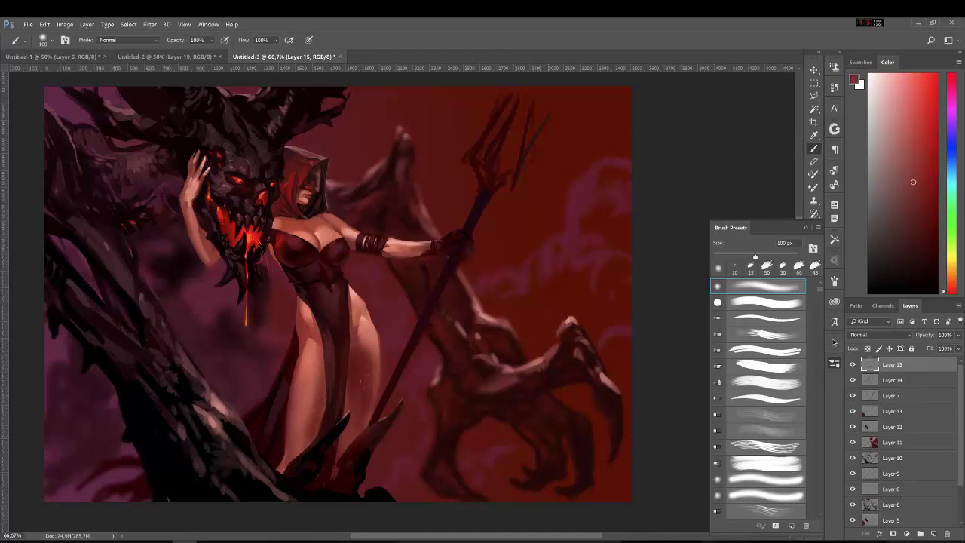
{"action": "key", "text": "bracketleft"}
{"action": "key", "text": "bracketleft"}
{"action": "key", "text": "bracketleft"}
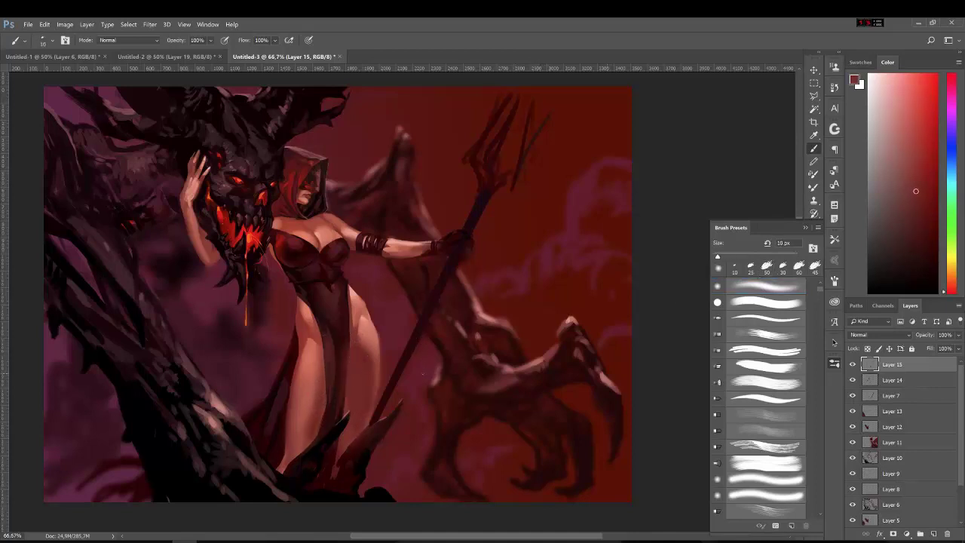
- Sample darker and lighter reds and paint a small dark stroke on the dress
{"action": "left_click", "coordinate": [422, 339], "text": "alt"}
{"action": "left_click", "coordinate": [348, 354], "text": "alt"}
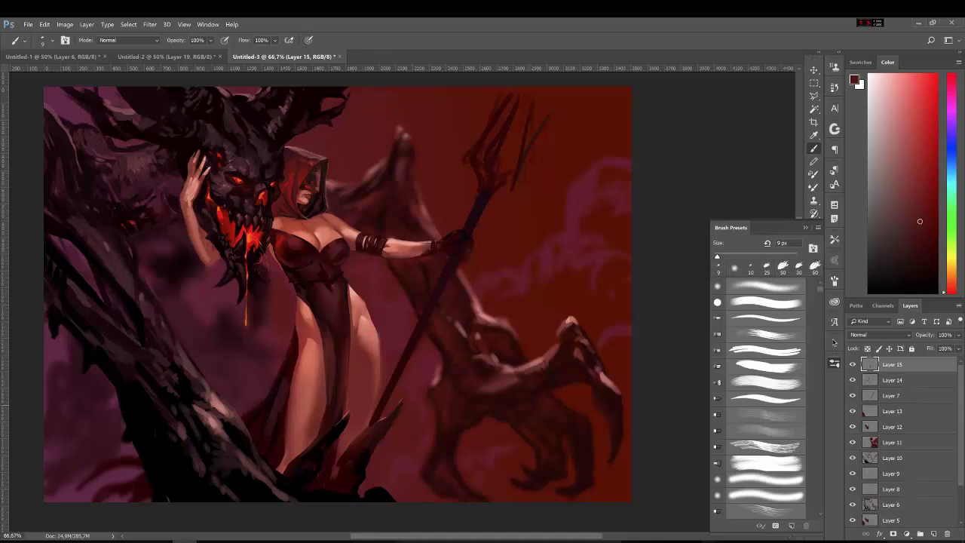
{"action": "left_click", "coordinate": [291, 358], "text": "alt"}
{"action": "left_click", "coordinate": [292, 366], "text": "alt"}
{"action": "left_click", "coordinate": [327, 350], "text": "alt"}
{"action": "left_click_drag", "start_coordinate": [283, 383], "coordinate": [273, 424]}
- Resample lighter and darker reds from the dress area and the upper canvas
{"action": "left_click", "coordinate": [327, 349], "text": "alt"}
{"action": "left_click", "coordinate": [327, 350], "text": "alt"}
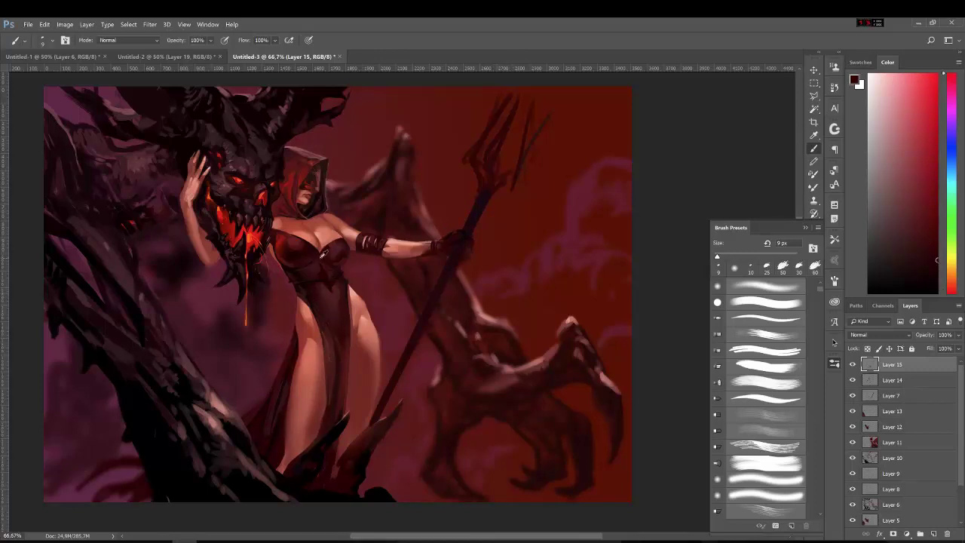
{"action": "left_click", "coordinate": [324, 254], "text": "alt"}
{"action": "left_click", "coordinate": [918, 265]}
{"action": "left_click", "coordinate": [326, 262], "text": "alt"}
{"action": "left_click", "coordinate": [285, 333], "text": "alt"}
- Blend the dark tree trunk with a 40 px Mixer Brush, then paint thin light highlights on it
{"action": "key", "text": "shift+b"}
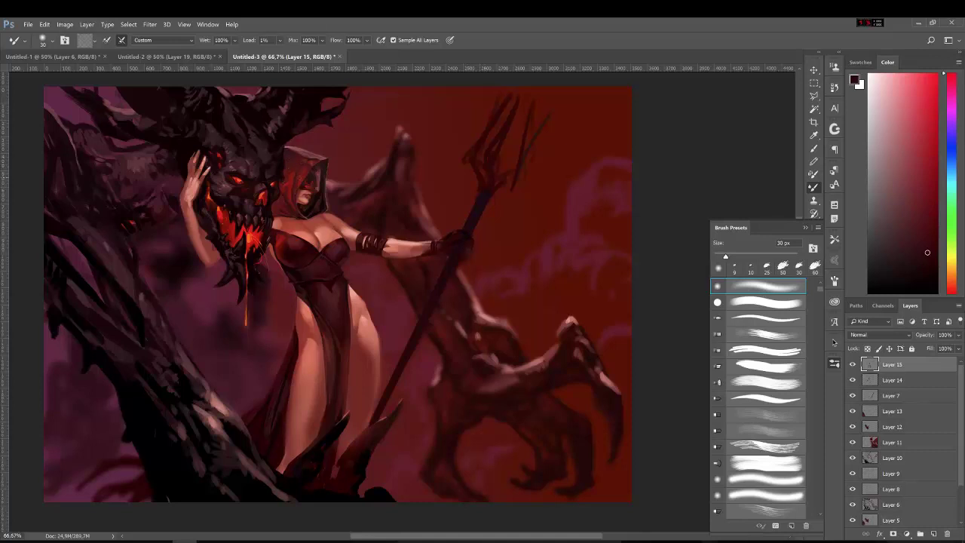
{"action": "key", "text": "bracketright"}
{"action": "mouse_move", "coordinate": [164, 421]}
{"action": "left_mouse_down"}
{"action": "mouse_move", "coordinate": [173, 414]}
{"action": "mouse_move", "coordinate": [154, 381]}
{"action": "mouse_move", "coordinate": [194, 415]}
{"action": "left_mouse_up"}
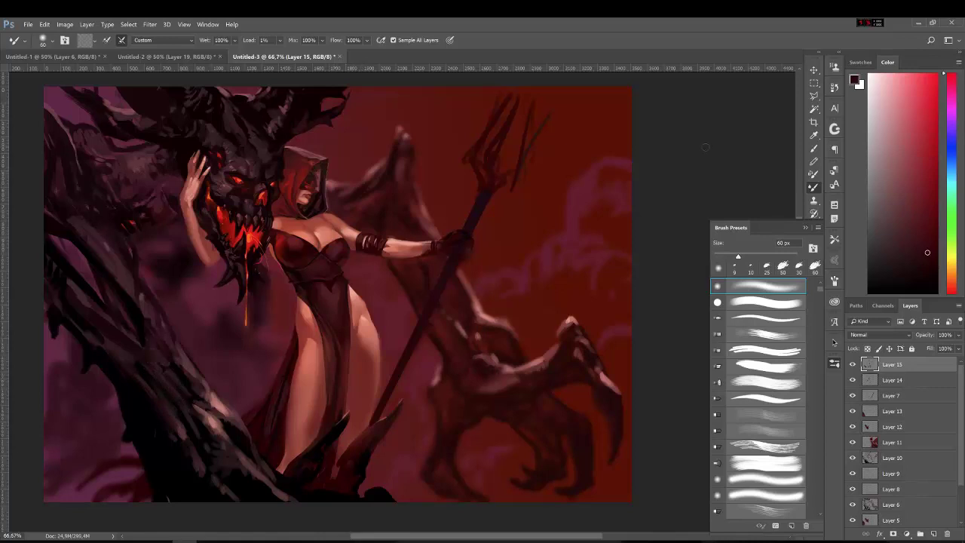
{"action": "key", "text": "shift+b"}
{"action": "mouse_move", "coordinate": [75, 168]}
{"action": "left_mouse_down"}
{"action": "mouse_move", "coordinate": [160, 304]}
{"action": "mouse_move", "coordinate": [119, 256]}
{"action": "mouse_move", "coordinate": [127, 267]}
{"action": "left_mouse_up"}
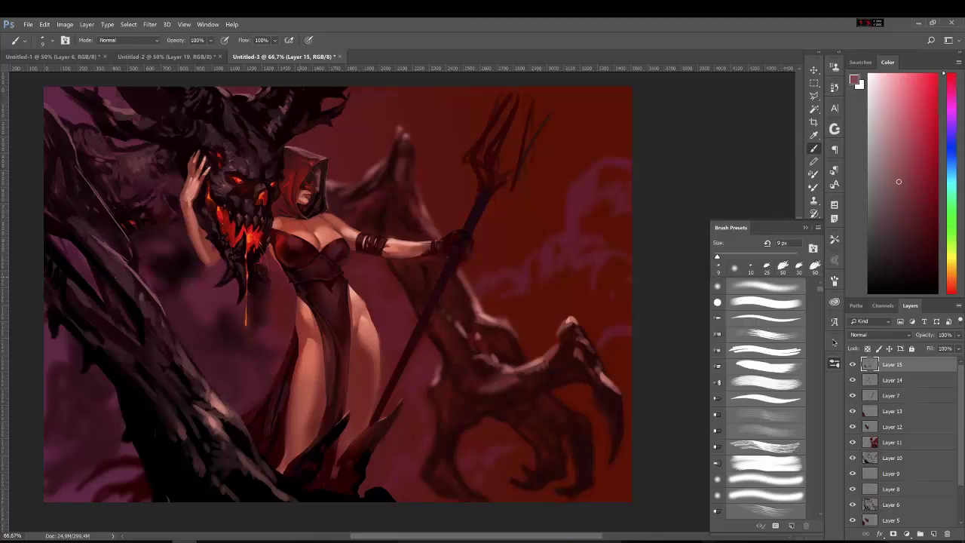
- Sample a darker tone and blend a lighter edge along the left trunk with a 60 px Mixer Brush
{"action": "key", "text": "bracketright"}
{"action": "key", "text": "bracketright"}
{"action": "key", "text": "bracketright"}
{"action": "left_click", "coordinate": [54, 135], "text": "alt"}
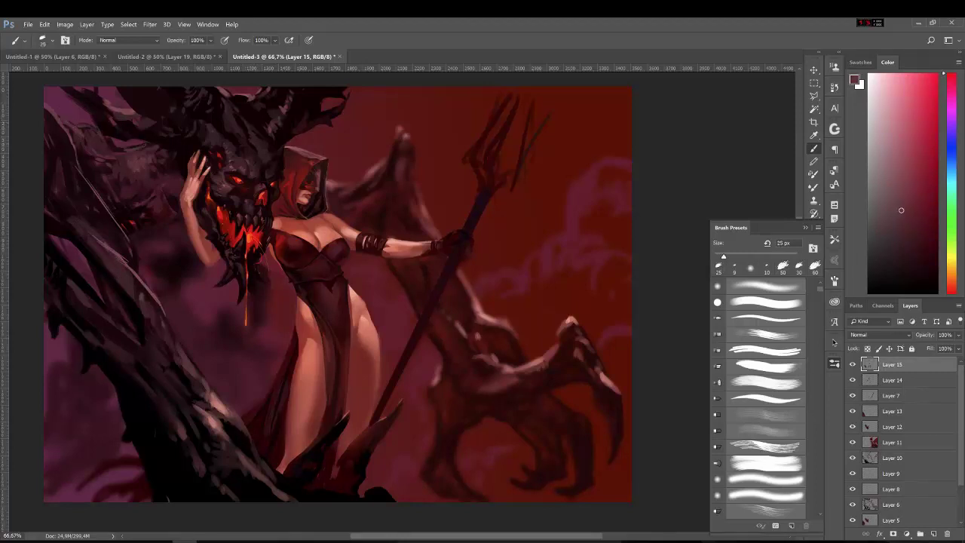
{"action": "key", "text": "shift+b"}
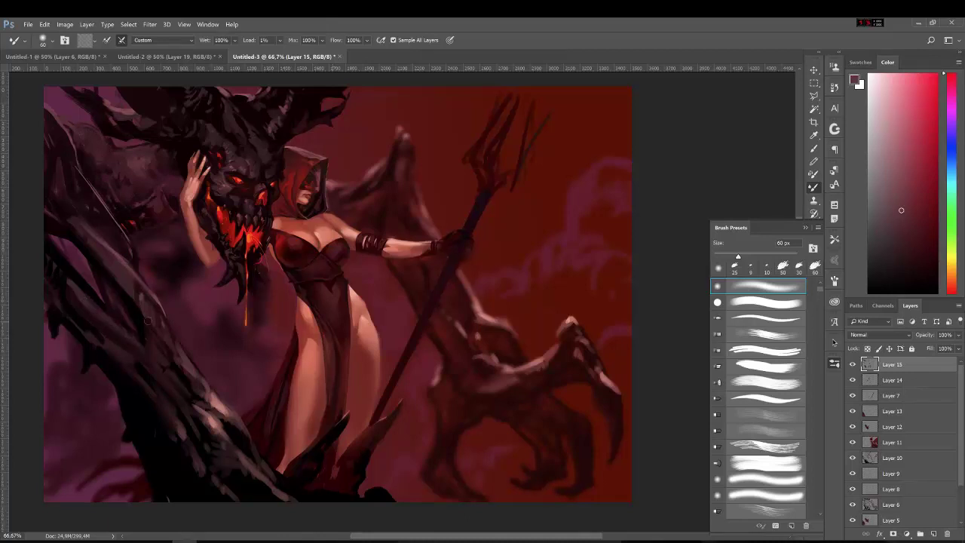
{"action": "left_click_drag", "start_coordinate": [48, 254], "coordinate": [75, 283]}
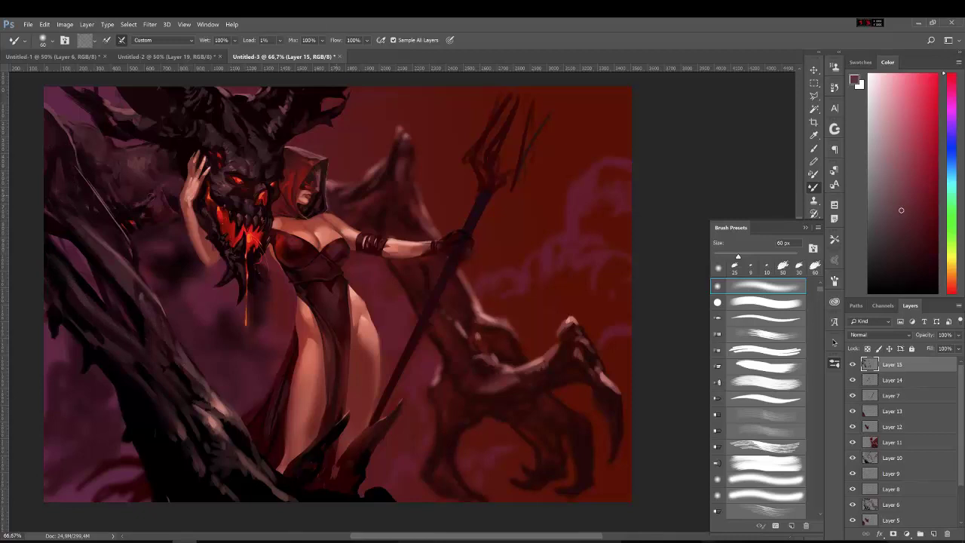
- Paint lighter magenta, then dark sampled tones, over the top-left corner and top edge with a 60 px brush
{"action": "key", "text": "shift+b"}
{"action": "key", "text": "bracketright"}
{"action": "key", "text": "bracketright"}
{"action": "key", "text": "bracketright"}
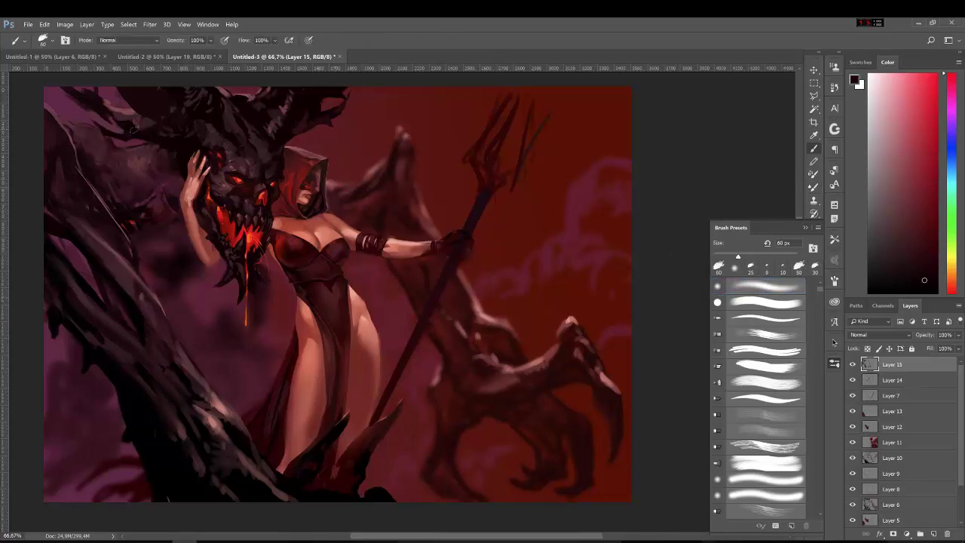
{"action": "left_click_drag", "start_coordinate": [135, 135], "coordinate": [53, 87]}
{"action": "left_click", "coordinate": [133, 136], "text": "alt"}
{"action": "mouse_move", "coordinate": [132, 136]}
{"action": "left_mouse_down"}
{"action": "mouse_move", "coordinate": [68, 90]}
{"action": "mouse_move", "coordinate": [109, 98]}
{"action": "mouse_move", "coordinate": [121, 87]}
{"action": "mouse_move", "coordinate": [98, 87]}
{"action": "left_mouse_up"}
{"action": "left_click", "coordinate": [128, 102], "text": "alt"}
{"action": "left_click", "coordinate": [184, 121], "text": "alt"}
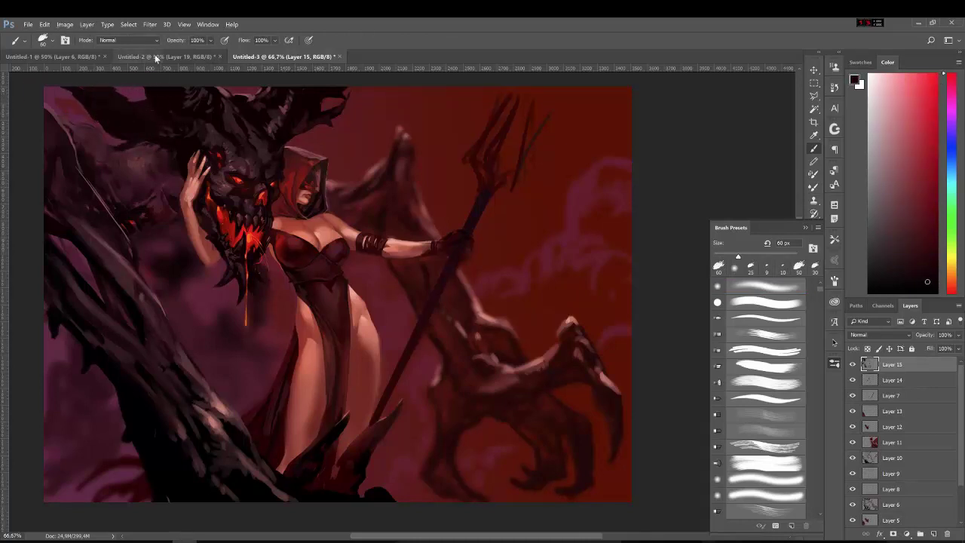
{"action": "left_click_drag", "start_coordinate": [181, 113], "coordinate": [147, 85]}
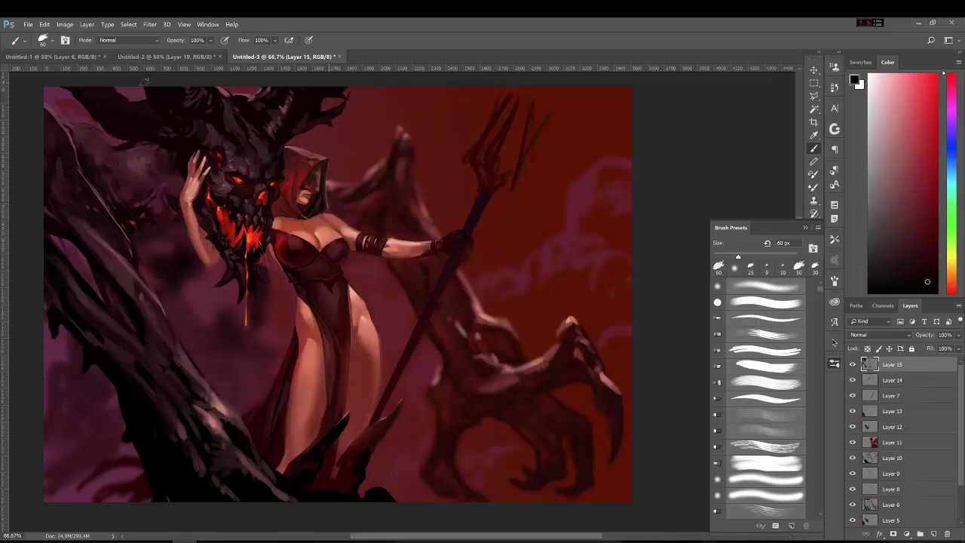
- Sample maroon and near-black tones from the painting and brush lighter strokes in the upper left
{"action": "left_click", "coordinate": [95, 136], "text": "alt"}
{"action": "left_click", "coordinate": [135, 143], "text": "alt"}
{"action": "mouse_move", "coordinate": [155, 113]}
{"action": "left_mouse_down"}
{"action": "mouse_move", "coordinate": [55, 98]}
{"action": "mouse_move", "coordinate": [98, 155]}
{"action": "mouse_move", "coordinate": [108, 137]}
{"action": "left_mouse_up"}
{"action": "left_click", "coordinate": [75, 132], "text": "alt"}
{"action": "left_click", "coordinate": [114, 151], "text": "alt"}
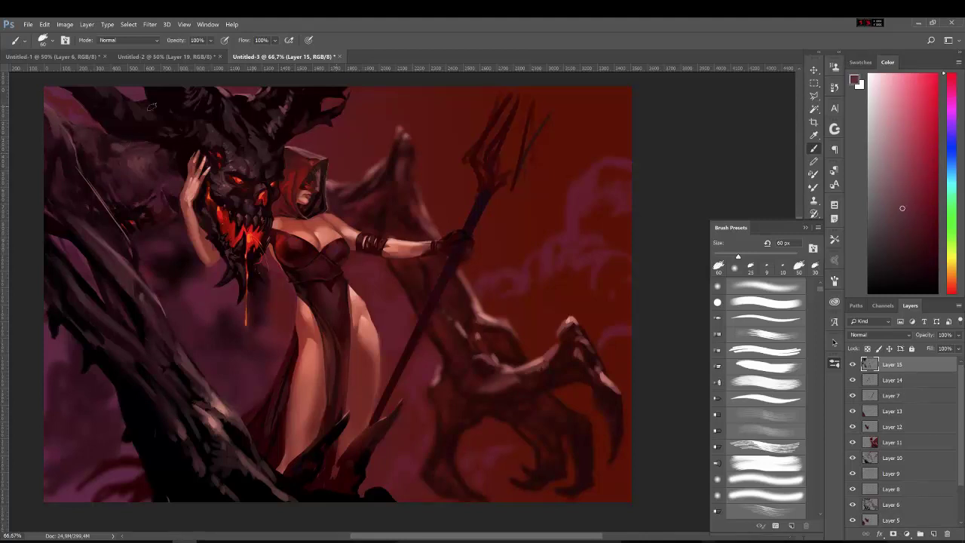
{"action": "left_click", "coordinate": [133, 166], "text": "alt"}
- On a new layer, shade beside the dragon head, hood edge and dress with 600 then 200 px soft brushes
{"action": "key", "text": "ctrl+shift+alt+n"}
{"action": "left_click", "coordinate": [775, 292]}
{"action": "left_click", "coordinate": [150, 170], "text": "alt"}
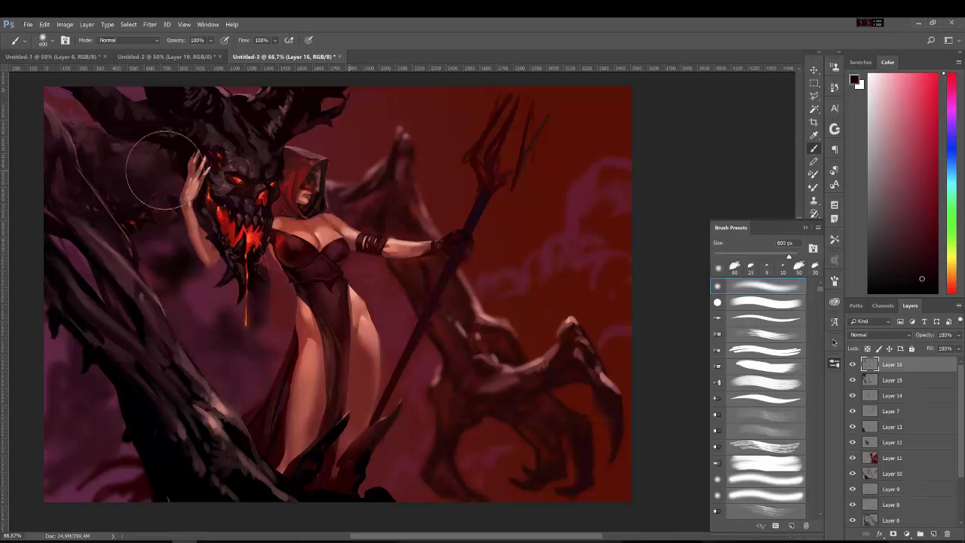
{"action": "mouse_move", "coordinate": [61, 426]}
{"action": "left_mouse_down"}
{"action": "mouse_move", "coordinate": [189, 345]}
{"action": "mouse_move", "coordinate": [103, 370]}
{"action": "mouse_move", "coordinate": [151, 409]}
{"action": "mouse_move", "coordinate": [68, 361]}
{"action": "left_mouse_up"}
{"action": "key", "text": "bracketleft"}
{"action": "key", "text": "bracketleft"}
{"action": "key", "text": "bracketleft"}
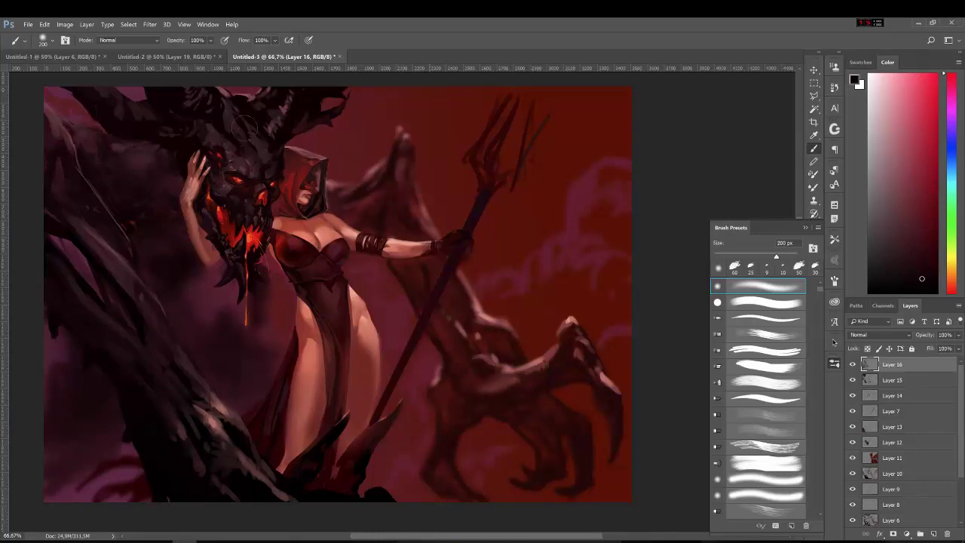
{"action": "left_click_drag", "start_coordinate": [270, 112], "coordinate": [278, 139]}
{"action": "left_click_drag", "start_coordinate": [276, 181], "coordinate": [286, 212]}
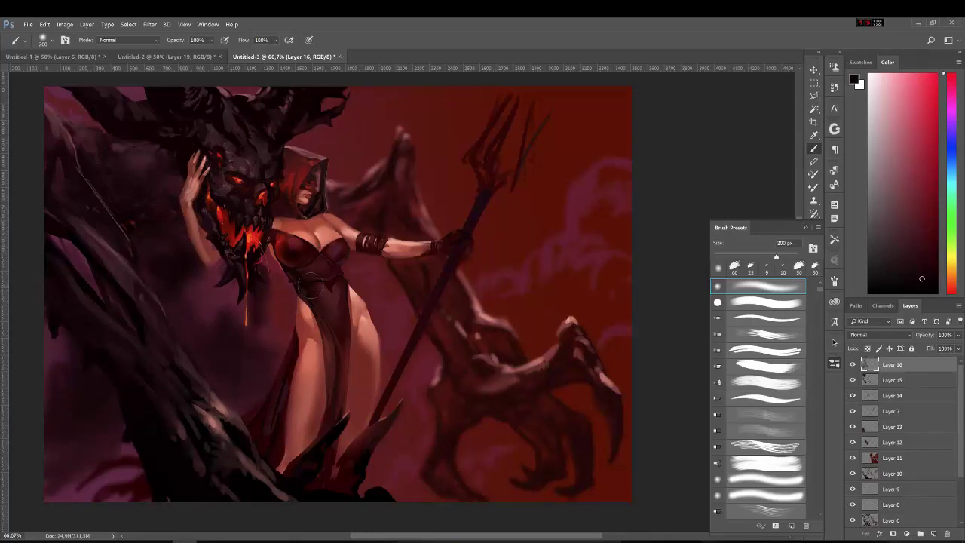
{"action": "left_click_drag", "start_coordinate": [343, 341], "coordinate": [334, 410]}
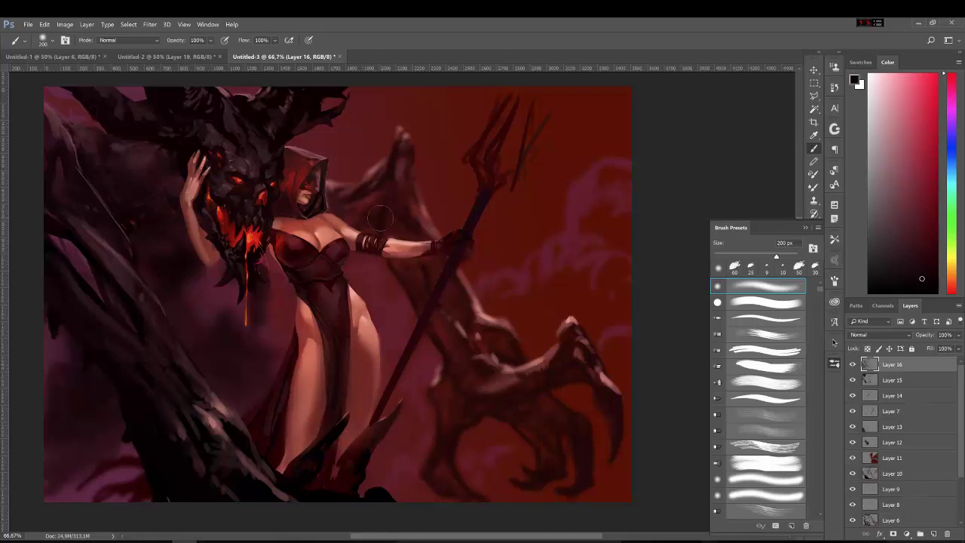
- With a 10–30 px brush, sample dark pink and near-black red and paint a dark stroke on the hand
{"action": "key", "text": "bracketleft"}
{"action": "key", "text": "bracketleft"}
{"action": "key", "text": "bracketleft"}
{"action": "left_click", "coordinate": [95, 255], "text": "alt"}
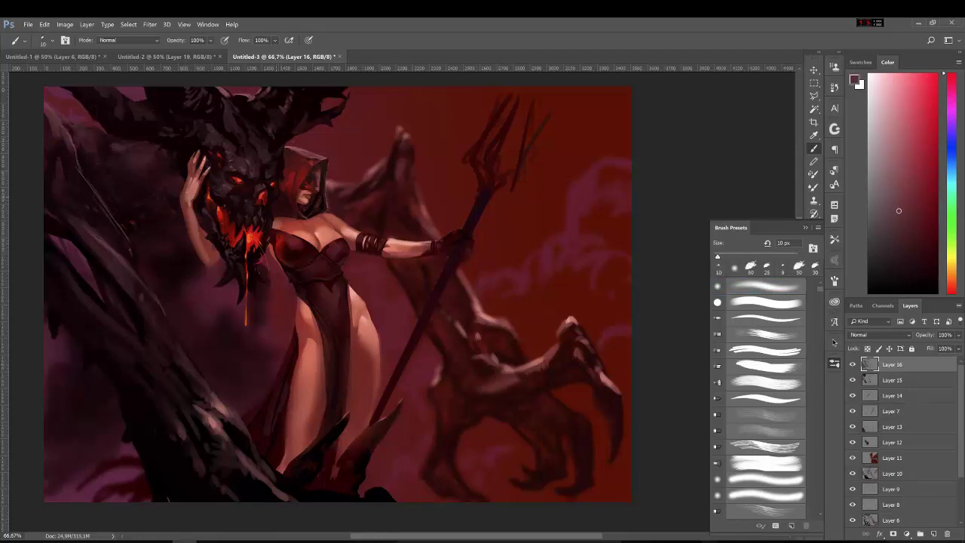
{"action": "left_click", "coordinate": [221, 423], "text": "alt"}
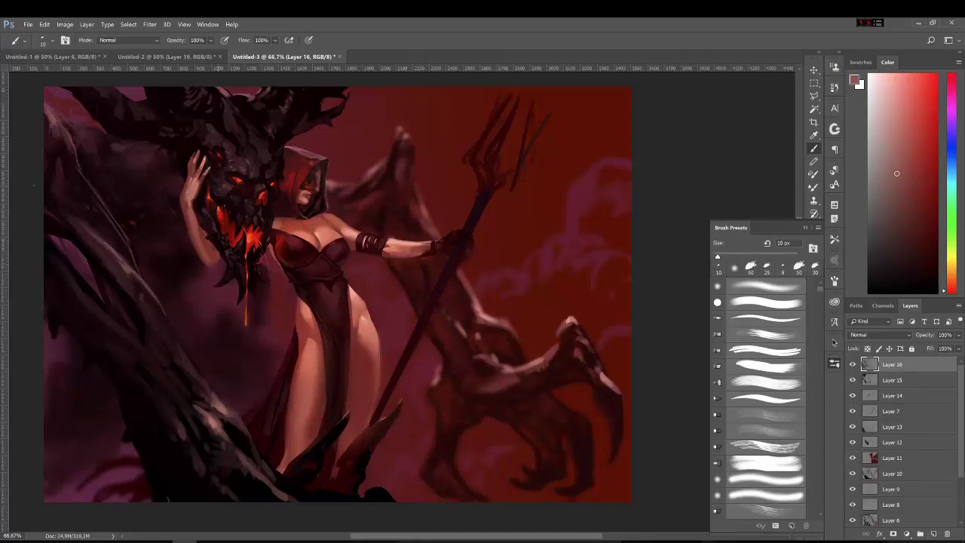
{"action": "key", "text": "bracketright"}
{"action": "key", "text": "bracketright"}
{"action": "left_click", "coordinate": [110, 232], "text": "alt"}
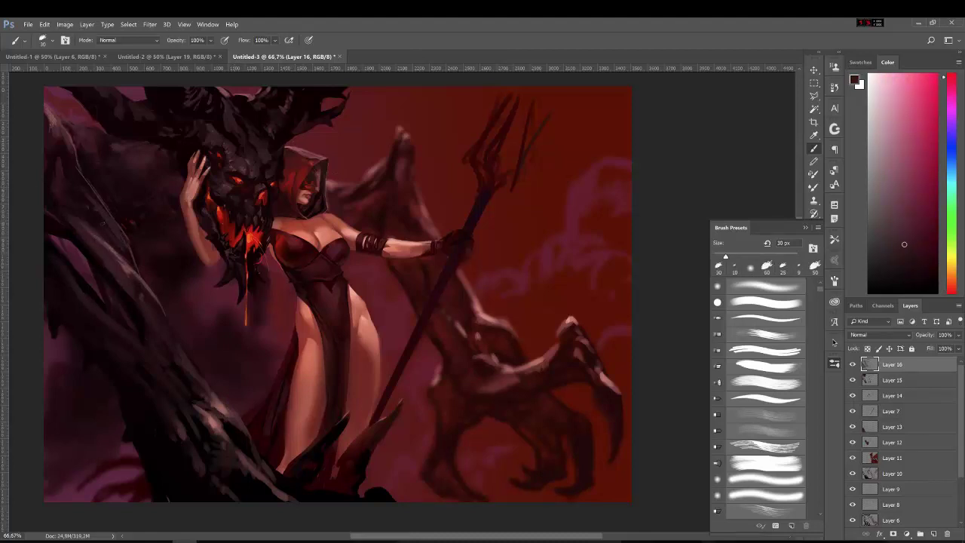
{"action": "left_click_drag", "start_coordinate": [128, 230], "coordinate": [120, 262]}
- Sample a range of near-black, greyish and medium dark reds for the hand's accents
{"action": "left_click", "coordinate": [83, 205], "text": "alt"}
{"action": "left_click", "coordinate": [127, 244], "text": "alt"}
{"action": "left_click", "coordinate": [222, 235], "text": "alt"}
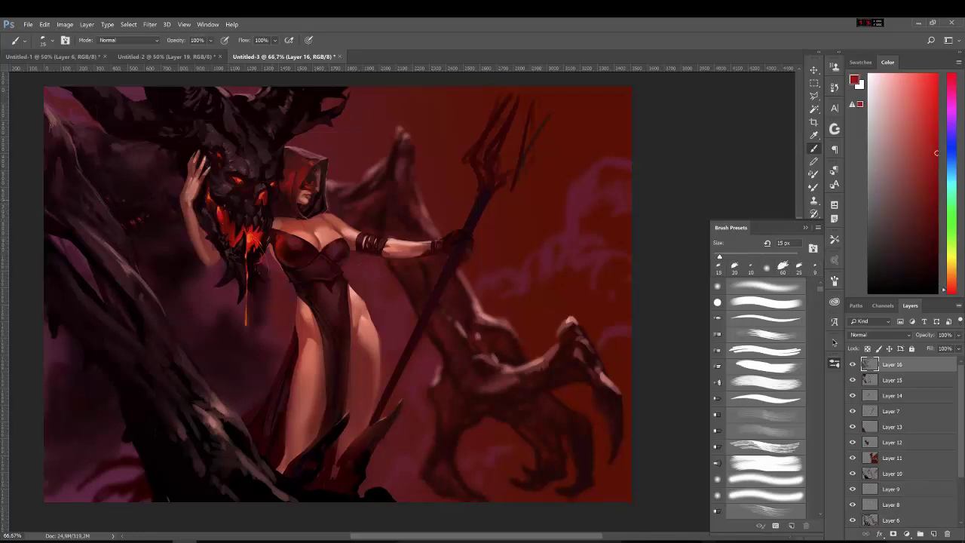
{"action": "left_click", "coordinate": [77, 279], "text": "alt"}
{"action": "left_click", "coordinate": [72, 254], "text": "alt"}
{"action": "left_click", "coordinate": [75, 260], "text": "alt"}
{"action": "left_click", "coordinate": [75, 260], "text": "alt"}
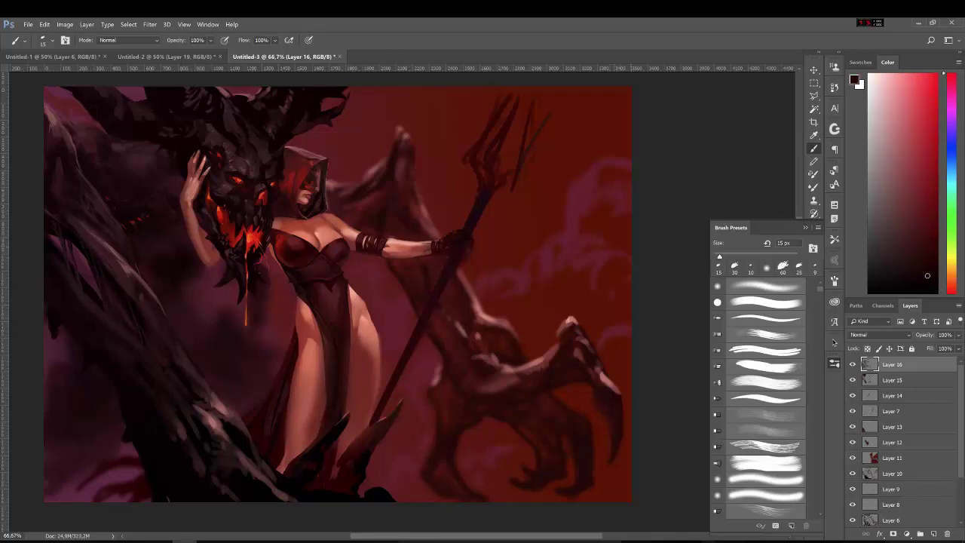
{"action": "left_click", "coordinate": [76, 260], "text": "alt"}
- Pick light pink highlights and deep reds for the hand, then add a fresh empty layer
{"action": "left_click", "coordinate": [473, 259], "text": "alt"}
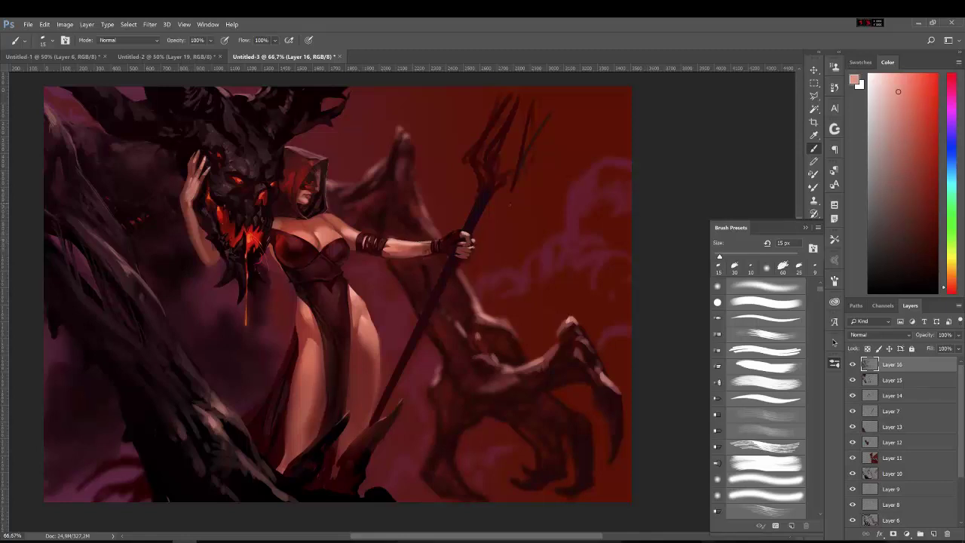
{"action": "left_click_drag", "start_coordinate": [508, 271], "coordinate": [481, 312]}
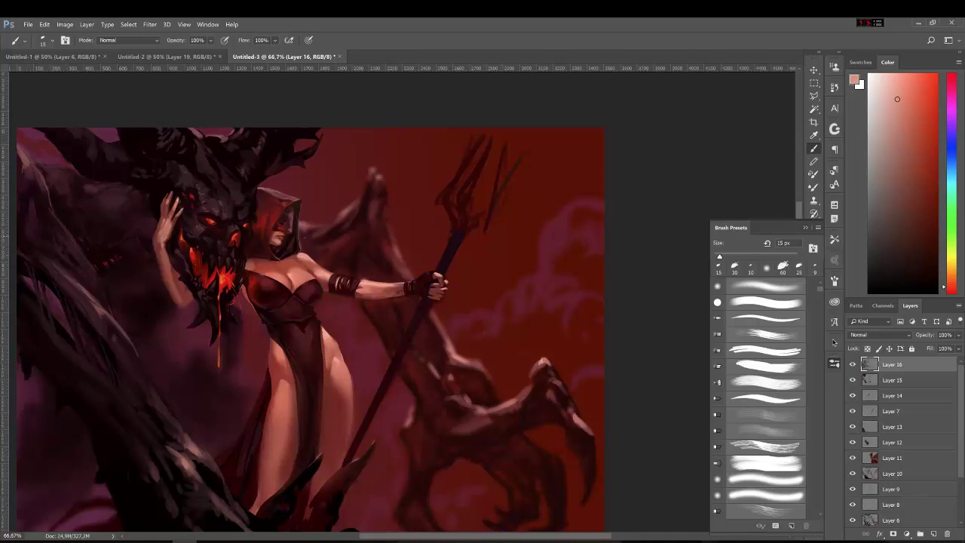
{"action": "left_click_drag", "start_coordinate": [439, 356], "coordinate": [429, 342]}
{"action": "left_click", "coordinate": [429, 342], "text": "alt"}
{"action": "left_click", "coordinate": [422, 270], "text": "alt"}
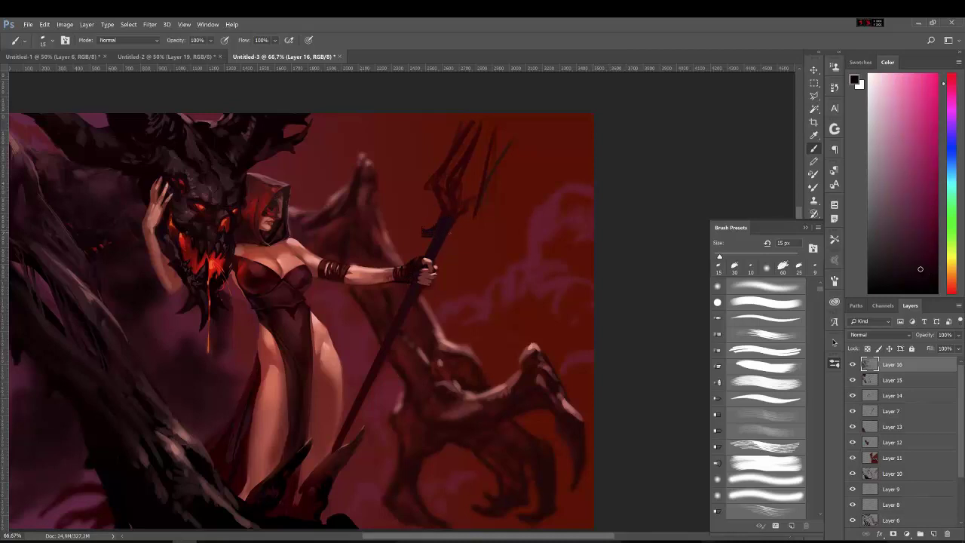
{"action": "left_click", "coordinate": [934, 533]}
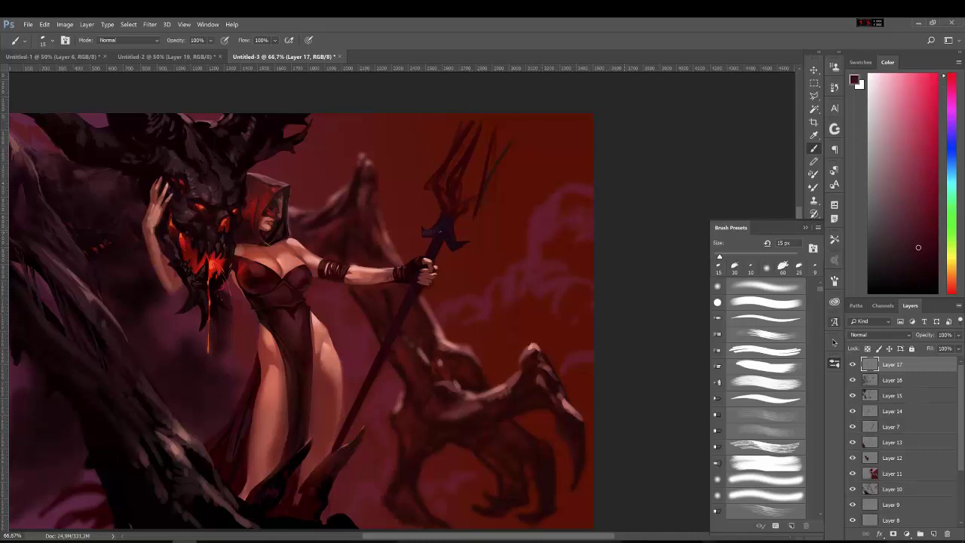
- Dab a dark stroke on the trident and lasso a blade shape on the spear head
{"action": "left_click", "coordinate": [426, 227], "text": "alt"}
{"action": "left_click_drag", "start_coordinate": [426, 224], "coordinate": [445, 244]}
{"action": "left_click", "coordinate": [442, 233], "text": "alt"}
{"action": "key", "text": "l"}
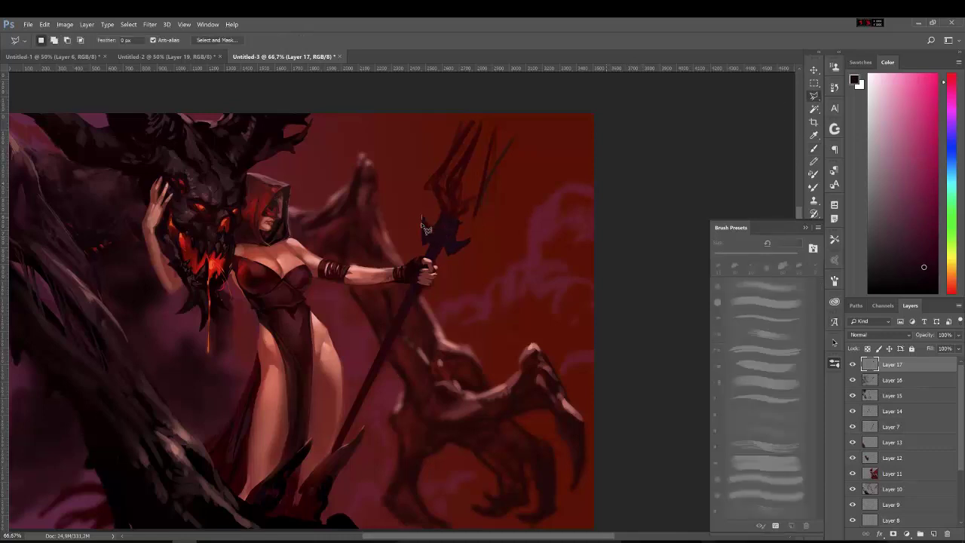
{"action": "mouse_move", "coordinate": [421, 215]}
{"action": "left_mouse_down"}
{"action": "mouse_move", "coordinate": [427, 251]}
{"action": "mouse_move", "coordinate": [447, 220]}
{"action": "left_mouse_up"}
{"action": "left_click_drag", "start_coordinate": [450, 223], "coordinate": [443, 217]}
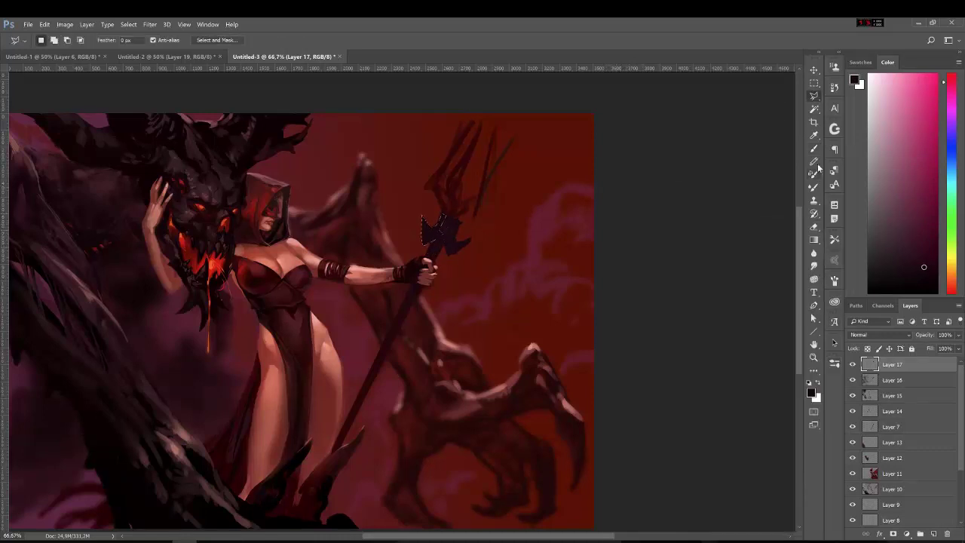
{"action": "key", "text": "b"}
{"action": "left_click", "coordinate": [783, 267]}
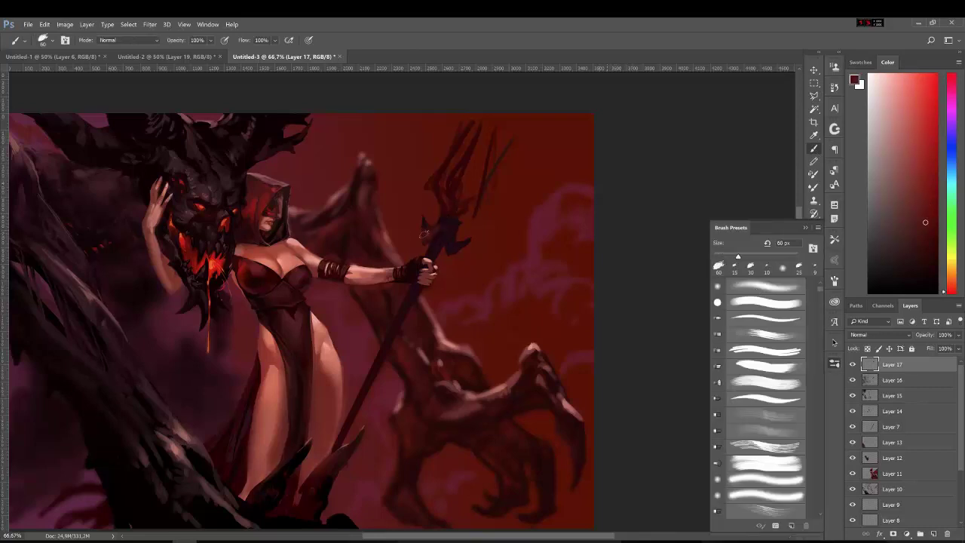
- Sample dark and bright reds and size the brush from 35 px down to 15 px
{"action": "left_click", "coordinate": [425, 234], "text": "alt"}
{"action": "left_click", "coordinate": [456, 213], "text": "alt"}
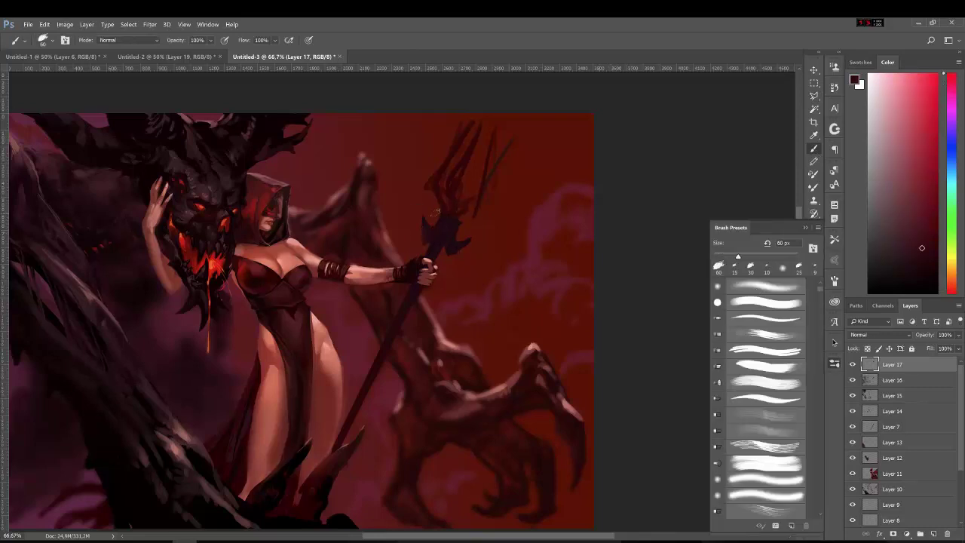
{"action": "left_click", "coordinate": [336, 208], "text": "alt"}
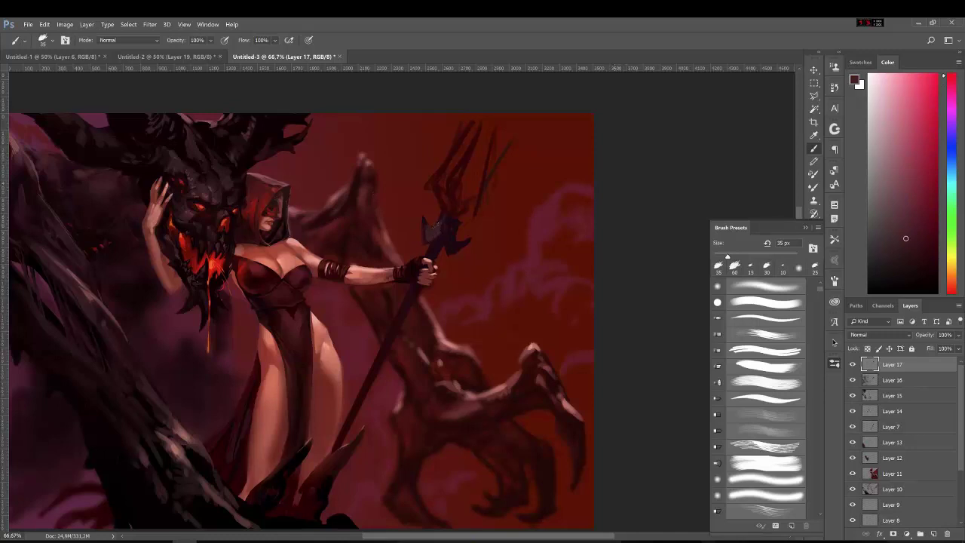
{"action": "left_click", "coordinate": [429, 236], "text": "alt"}
{"action": "key", "text": "bracketleft"}
{"action": "key", "text": "bracketleft"}
{"action": "left_click", "coordinate": [216, 281], "text": "alt"}
- Lasso a shape near the spear tip and paint dark and red tones inside it
{"action": "key", "text": "l"}
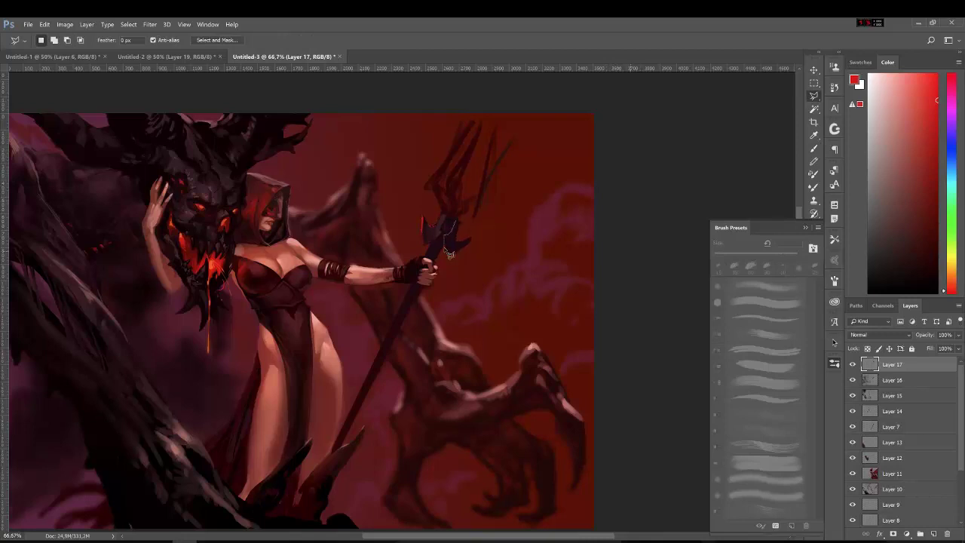
{"action": "mouse_move", "coordinate": [474, 250]}
{"action": "left_mouse_down"}
{"action": "mouse_move", "coordinate": [460, 225]}
{"action": "mouse_move", "coordinate": [471, 224]}
{"action": "mouse_move", "coordinate": [453, 247]}
{"action": "left_mouse_up"}
{"action": "key", "text": "b"}
{"action": "left_click", "coordinate": [460, 234], "text": "alt"}
{"action": "left_click", "coordinate": [456, 257], "text": "alt"}
{"action": "key", "text": "l"}
{"action": "key", "text": "b"}
{"action": "left_click", "coordinate": [447, 220], "text": "alt"}
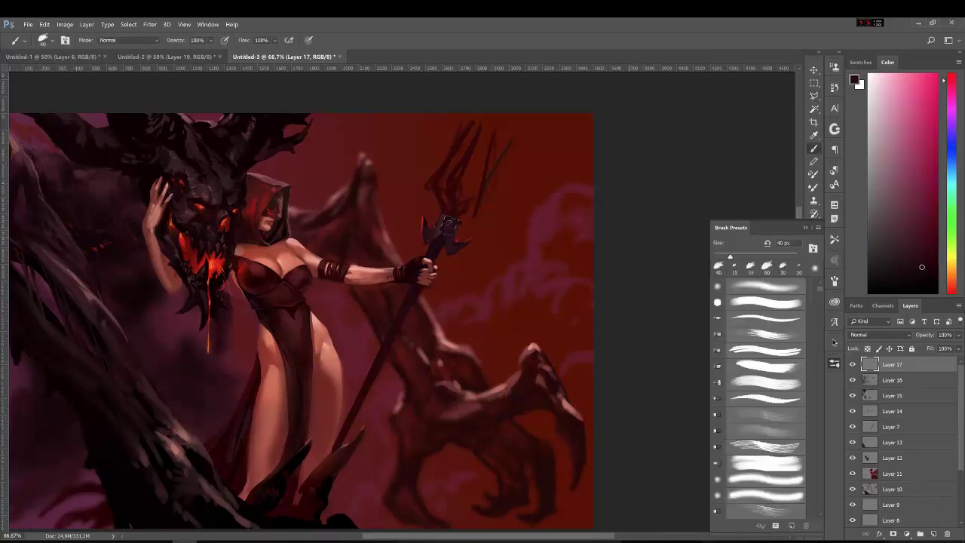
- On a new layer, lasso the trident tip and paint a bright red glowing edge with 30 px dark strokes
{"action": "key", "text": "l"}
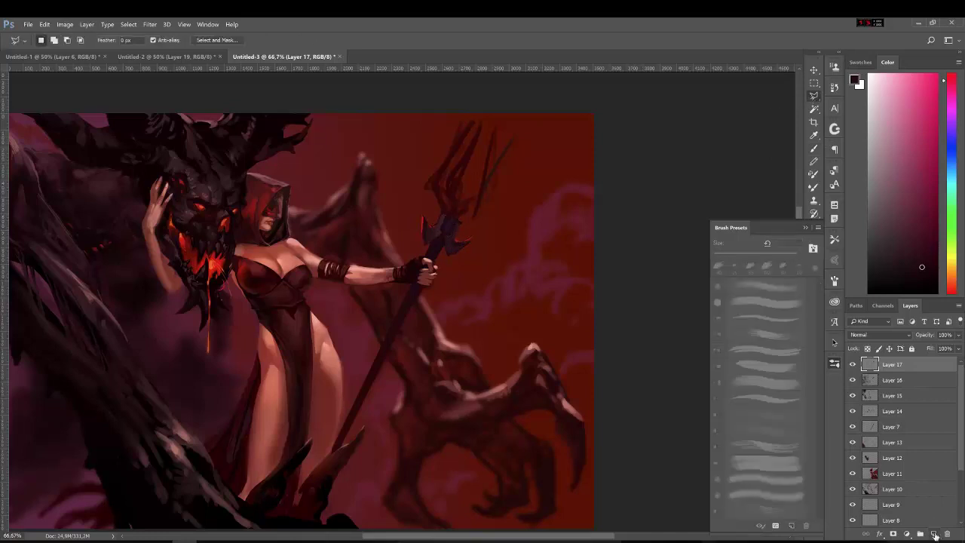
{"action": "key", "text": "ctrl+shift+alt+n"}
{"action": "mouse_move", "coordinate": [425, 184]}
{"action": "left_mouse_down"}
{"action": "mouse_move", "coordinate": [443, 190]}
{"action": "mouse_move", "coordinate": [450, 220]}
{"action": "left_mouse_up"}
{"action": "key", "text": "b"}
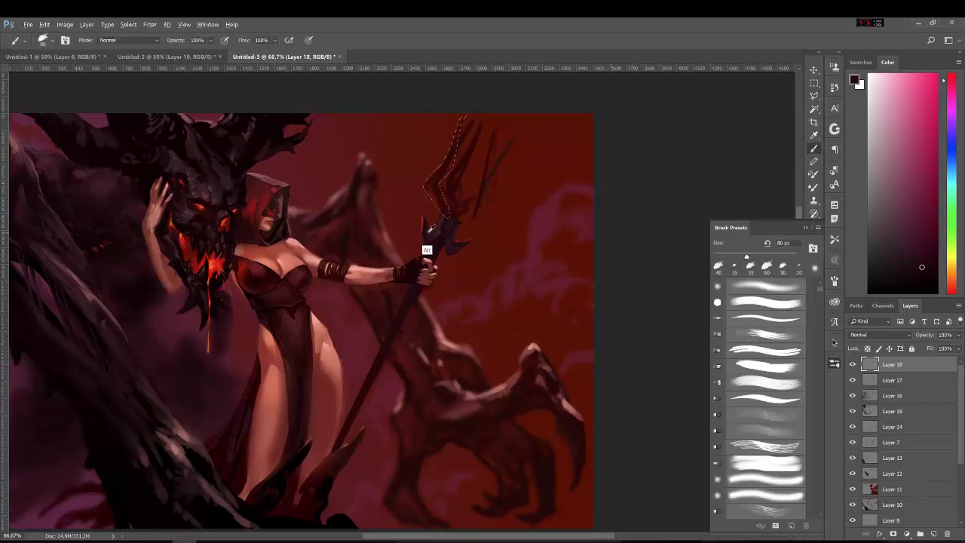
{"action": "left_click", "coordinate": [937, 94]}
{"action": "left_click_drag", "start_coordinate": [457, 121], "coordinate": [442, 195]}
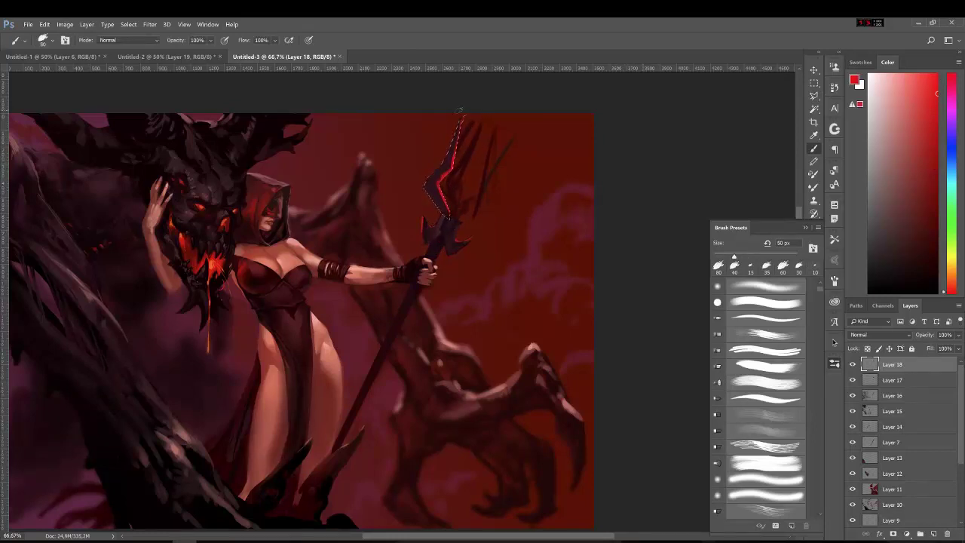
{"action": "key", "text": "bracketleft"}
{"action": "key", "text": "bracketleft"}
{"action": "key", "text": "bracketleft"}
{"action": "left_click", "coordinate": [911, 252]}
{"action": "left_click", "coordinate": [911, 269]}
{"action": "mouse_move", "coordinate": [460, 121]}
{"action": "left_mouse_down"}
{"action": "mouse_move", "coordinate": [427, 208]}
{"action": "mouse_move", "coordinate": [481, 136]}
{"action": "mouse_move", "coordinate": [452, 219]}
{"action": "left_mouse_up"}
- On another new layer, lasso and paint fine light blade details on the trident tip
{"action": "left_click", "coordinate": [933, 533]}
{"action": "key", "text": "l"}
{"action": "key", "text": "b"}
{"action": "mouse_move", "coordinate": [479, 128]}
{"action": "left_mouse_down"}
{"action": "mouse_move", "coordinate": [445, 202]}
{"action": "mouse_move", "coordinate": [452, 217]}
{"action": "left_mouse_up"}
- Check Layer 10's content and erase faint strokes around the spear tip on Layer 4
{"action": "key", "text": "l"}
{"action": "left_click", "coordinate": [892, 520]}
{"action": "key", "text": "ctrl+d"}
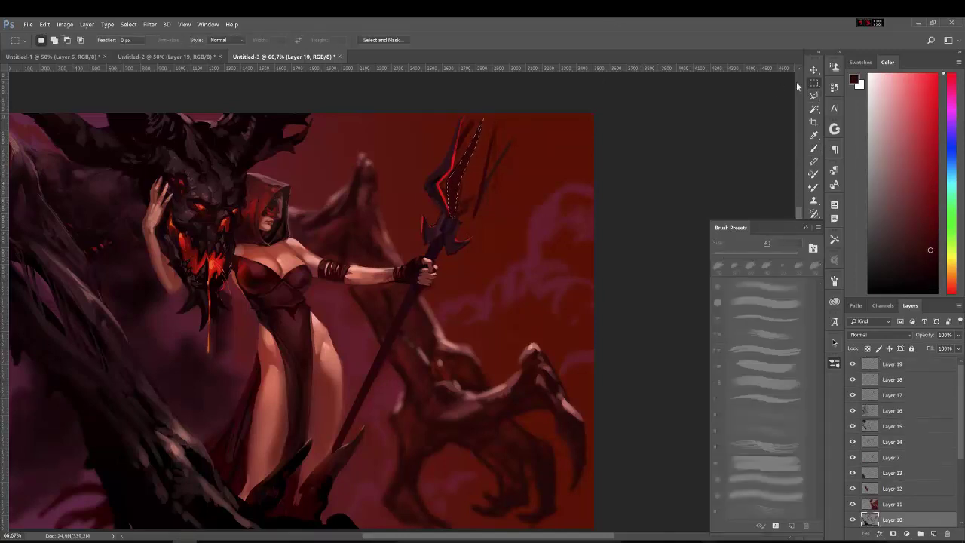
{"action": "key", "text": "e"}
{"action": "left_click", "coordinate": [852, 519]}
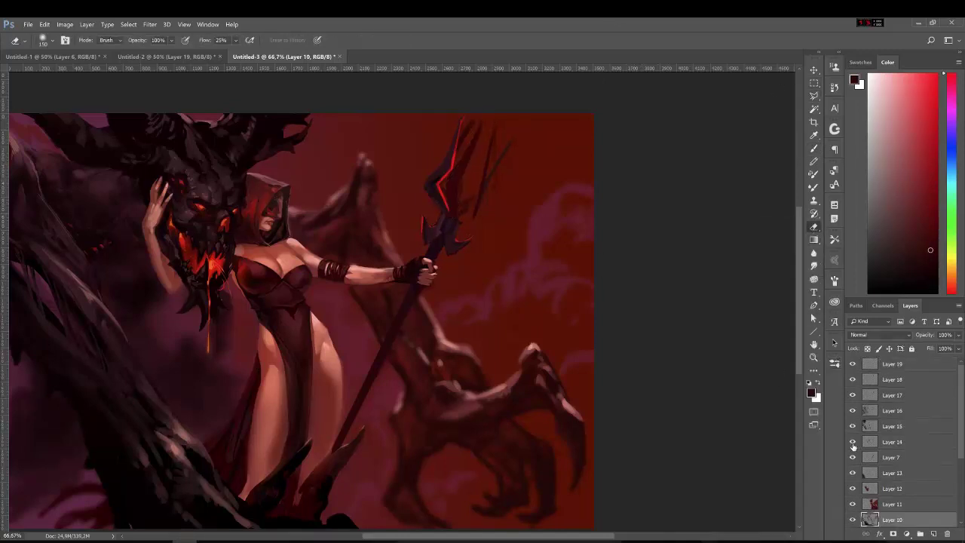
{"action": "left_click", "coordinate": [860, 411]}
{"action": "left_click", "coordinate": [852, 395]}
{"action": "left_click", "coordinate": [853, 395]}
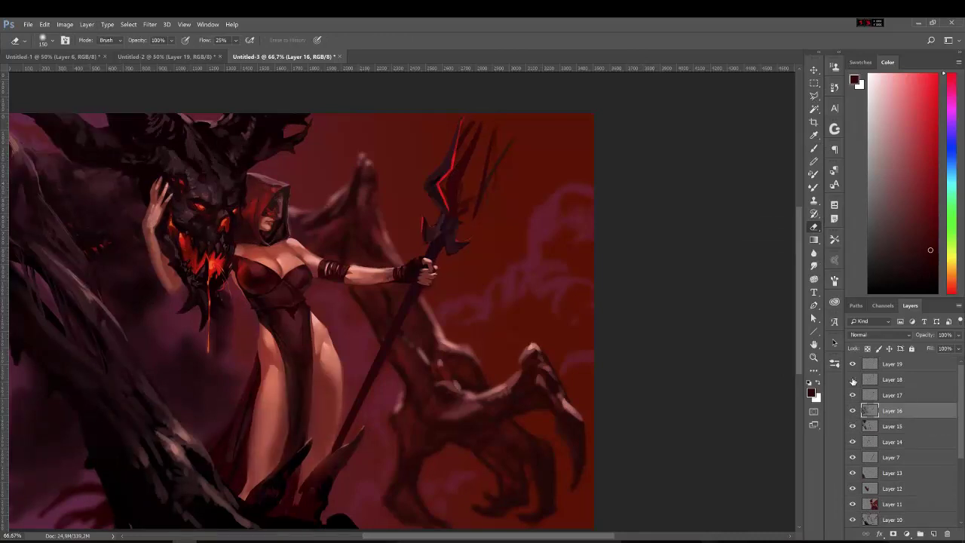
{"action": "scroll", "coordinate": [878, 468], "scroll_direction": "down", "scroll_amount": 3}
{"action": "left_click", "coordinate": [881, 497]}
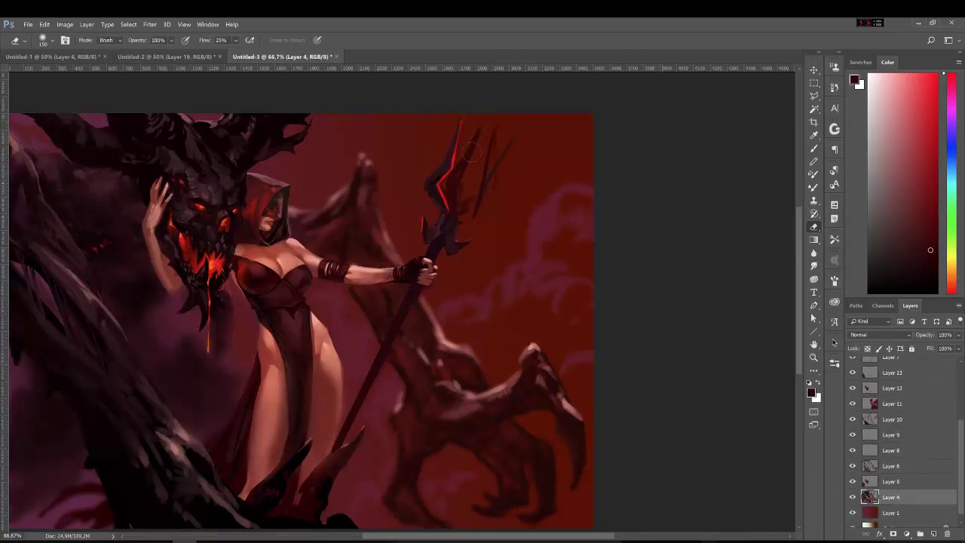
{"action": "left_click_drag", "start_coordinate": [486, 144], "coordinate": [450, 194]}
- On a new layer, lasso an area beside the spear tip and pick bright and dark reds
{"action": "key", "text": "alt+period"}
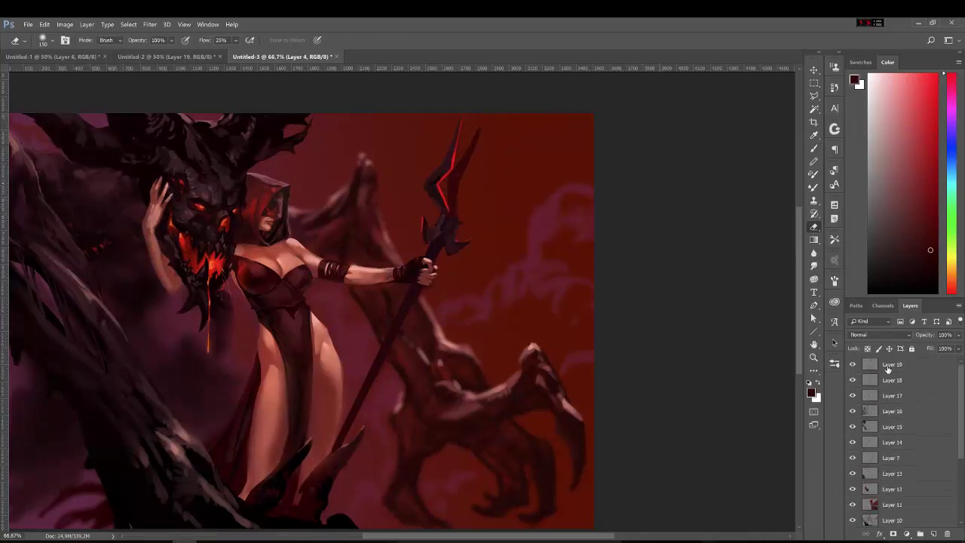
{"action": "key", "text": "l"}
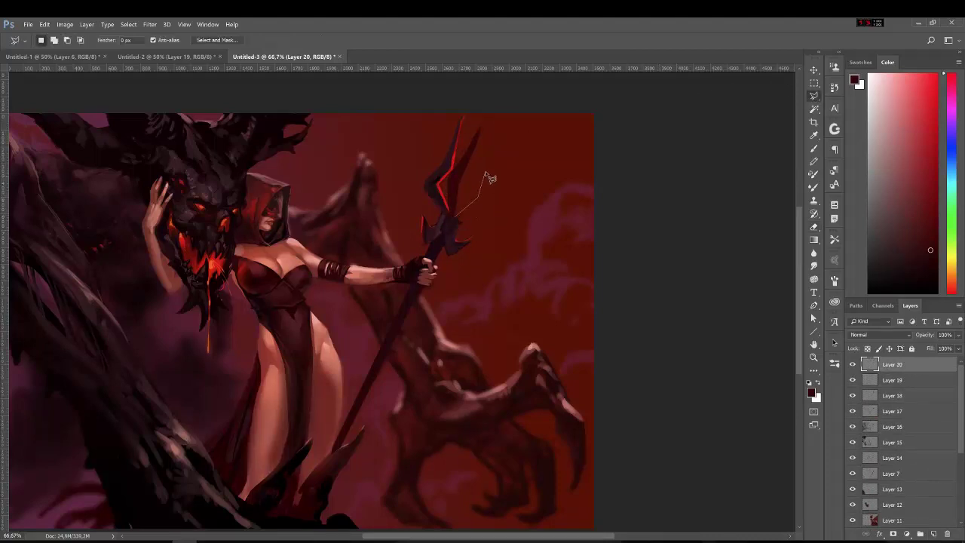
{"action": "mouse_move", "coordinate": [475, 203]}
{"action": "left_mouse_down"}
{"action": "mouse_move", "coordinate": [454, 220]}
{"action": "mouse_move", "coordinate": [503, 138]}
{"action": "left_mouse_up"}
{"action": "key", "text": "b"}
{"action": "left_click", "coordinate": [446, 173], "text": "alt"}
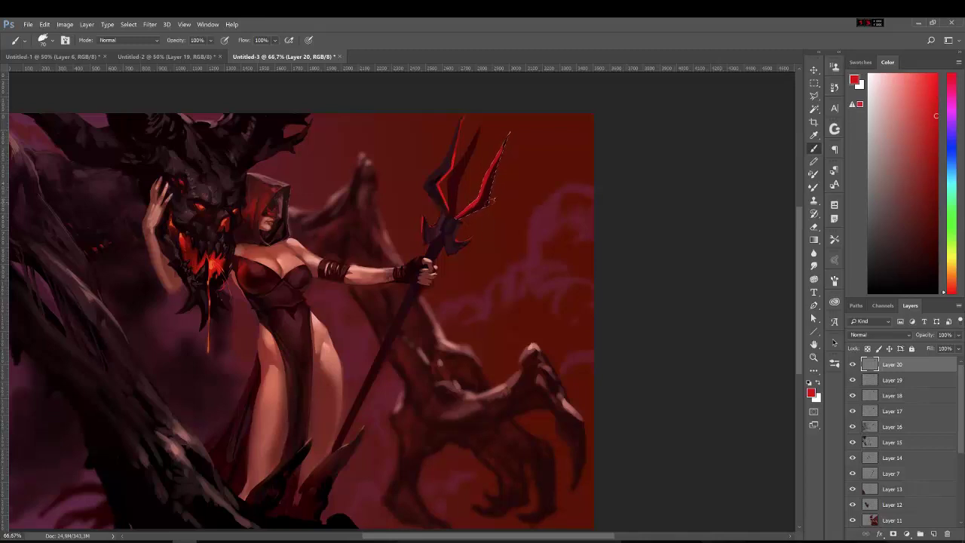
{"action": "left_click", "coordinate": [472, 202], "text": "alt"}
{"action": "key", "text": "ctrl+d"}
- On another new layer, lasso the jagged right prong and fill it with dark colour
{"action": "key", "text": "m"}
{"action": "key", "text": "ctrl+shift+alt+n"}
{"action": "key", "text": "l"}
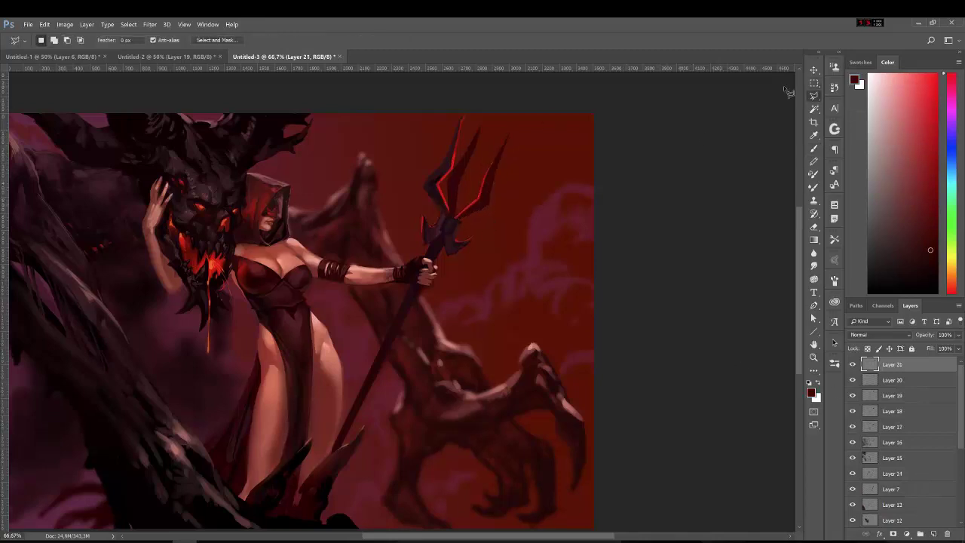
{"action": "mouse_move", "coordinate": [455, 226]}
{"action": "left_mouse_down"}
{"action": "mouse_move", "coordinate": [479, 184]}
{"action": "mouse_move", "coordinate": [491, 218]}
{"action": "mouse_move", "coordinate": [460, 228]}
{"action": "left_mouse_up"}
{"action": "key", "text": "b"}
{"action": "left_click_drag", "start_coordinate": [498, 140], "coordinate": [477, 211]}
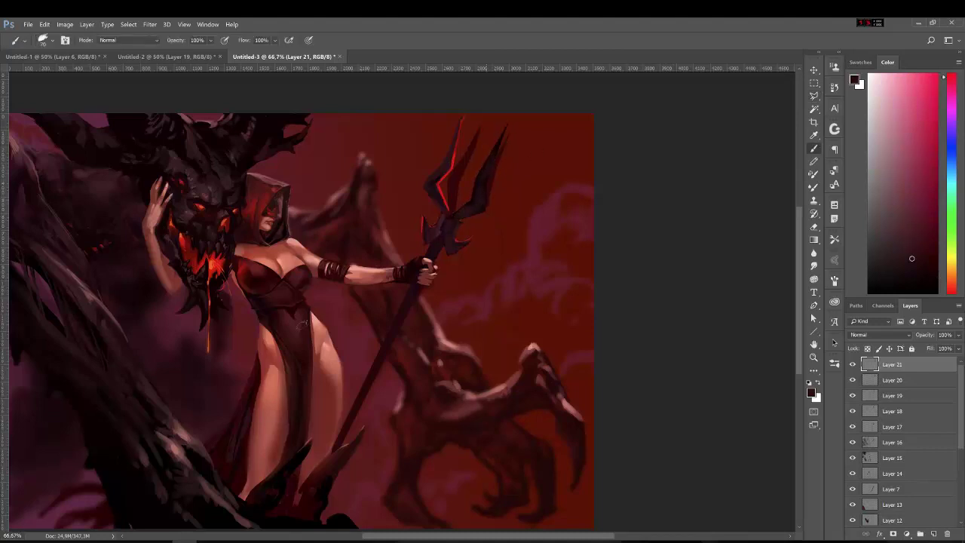
- Pick a red highlight colour on the prongs layer and add a new empty Layer 22
{"action": "left_click", "coordinate": [892, 411]}
{"action": "key", "text": "m"}
{"action": "left_click", "coordinate": [814, 227]}
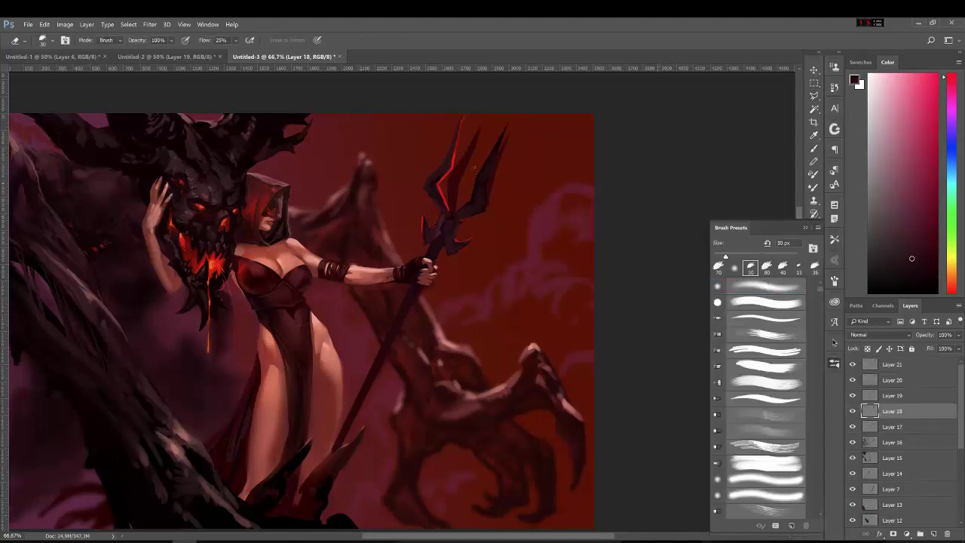
{"action": "left_click", "coordinate": [891, 365]}
{"action": "key", "text": "b"}
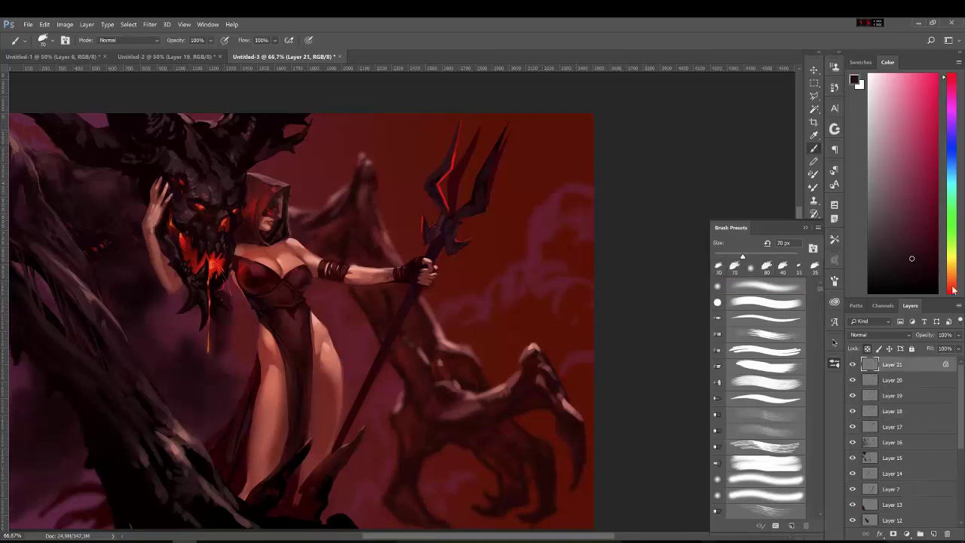
{"action": "left_click", "coordinate": [450, 179], "text": "alt"}
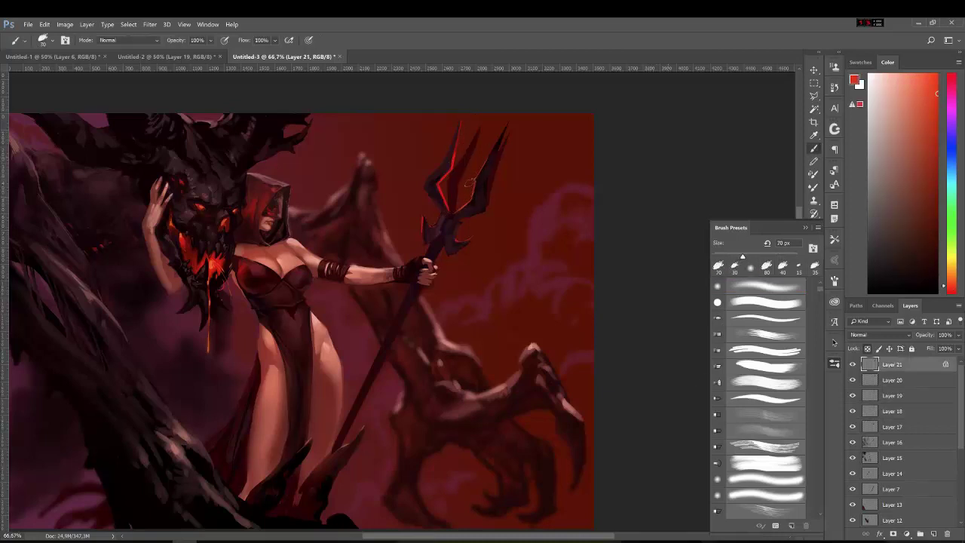
{"action": "key", "text": "ctrl+shift+alt+n"}
- Paint red glow over the trident prongs with a soft low-flow preset in Linear Dodge (Add)
{"action": "left_click_drag", "start_coordinate": [897, 442], "coordinate": [897, 442]}
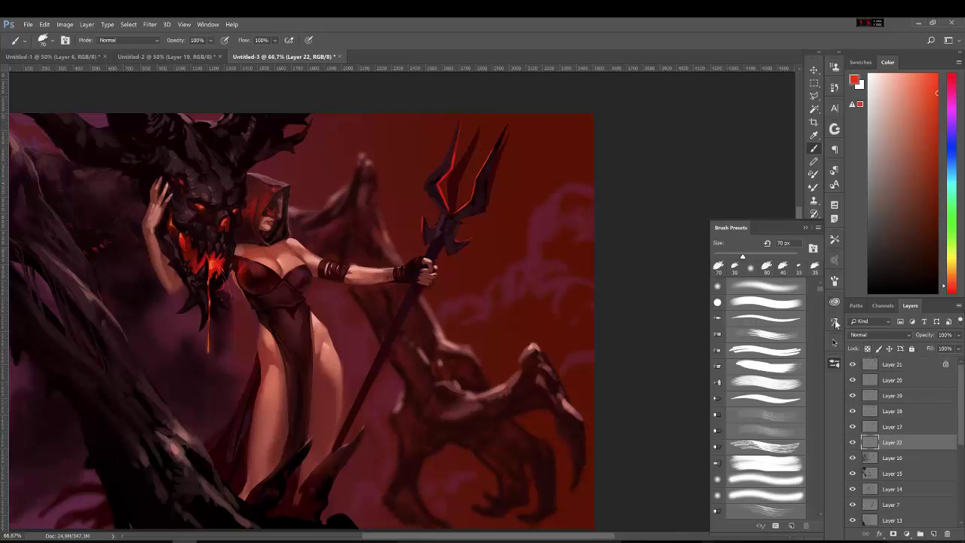
{"action": "left_click", "coordinate": [207, 24]}
{"action": "left_click", "coordinate": [234, 351]}
{"action": "left_click", "coordinate": [748, 383]}
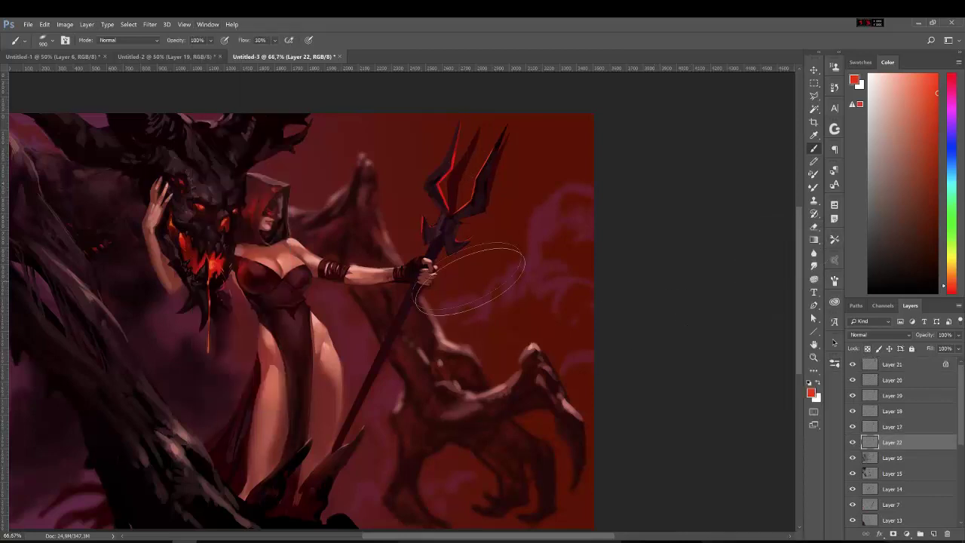
{"action": "mouse_move", "coordinate": [463, 173]}
{"action": "left_mouse_down"}
{"action": "mouse_move", "coordinate": [466, 126]}
{"action": "mouse_move", "coordinate": [479, 151]}
{"action": "mouse_move", "coordinate": [455, 215]}
{"action": "mouse_move", "coordinate": [450, 185]}
{"action": "mouse_move", "coordinate": [471, 151]}
{"action": "mouse_move", "coordinate": [431, 97]}
{"action": "mouse_move", "coordinate": [362, 120]}
{"action": "mouse_move", "coordinate": [422, 188]}
{"action": "mouse_move", "coordinate": [475, 196]}
{"action": "left_mouse_up"}
{"action": "key", "text": "ctrl+bracketright"}
{"action": "key", "text": "ctrl+bracketright"}
{"action": "key", "text": "ctrl+bracketright"}
{"action": "left_click", "coordinate": [121, 40]}
{"action": "left_click", "coordinate": [121, 132]}
- Erase excess glow around the trident head with a 125 px eraser
{"action": "key", "text": "e"}
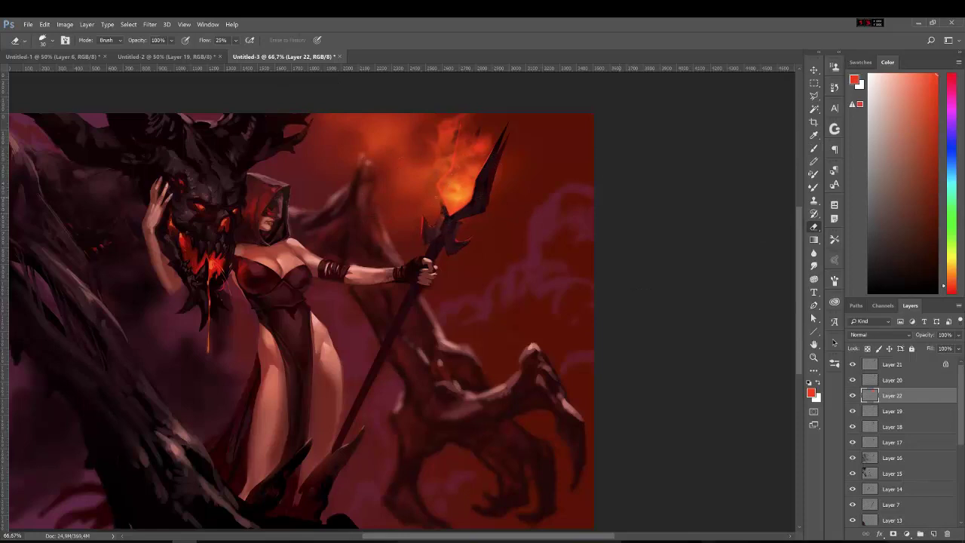
{"action": "mouse_move", "coordinate": [439, 203]}
{"action": "left_mouse_down"}
{"action": "mouse_move", "coordinate": [426, 188]}
{"action": "mouse_move", "coordinate": [445, 162]}
{"action": "mouse_move", "coordinate": [410, 199]}
{"action": "mouse_move", "coordinate": [395, 163]}
{"action": "mouse_move", "coordinate": [407, 147]}
{"action": "mouse_move", "coordinate": [386, 140]}
{"action": "left_mouse_up"}
{"action": "left_click", "coordinate": [835, 218]}
{"action": "key", "text": "bracketright"}
{"action": "key", "text": "bracketright"}
{"action": "key", "text": "bracketright"}
{"action": "left_click", "coordinate": [915, 367]}
- Scatter sparks with a 300–1000 px scatter brush on a Linear Dodge layer at 9% opacity
{"action": "key", "text": "ctrl+shift+alt+n"}
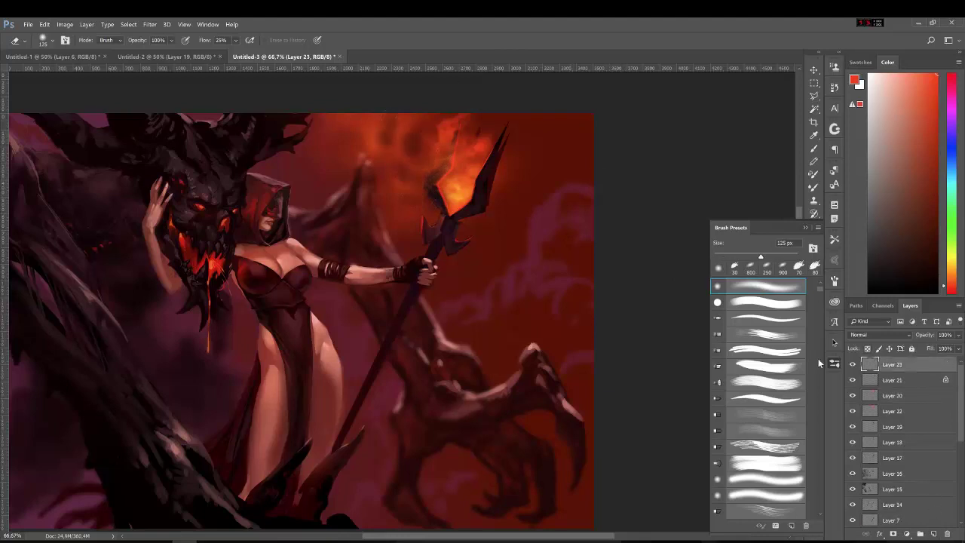
{"action": "scroll", "coordinate": [818, 363], "scroll_direction": "down", "scroll_amount": 5}
{"action": "left_click", "coordinate": [761, 428]}
{"action": "left_click", "coordinate": [109, 40]}
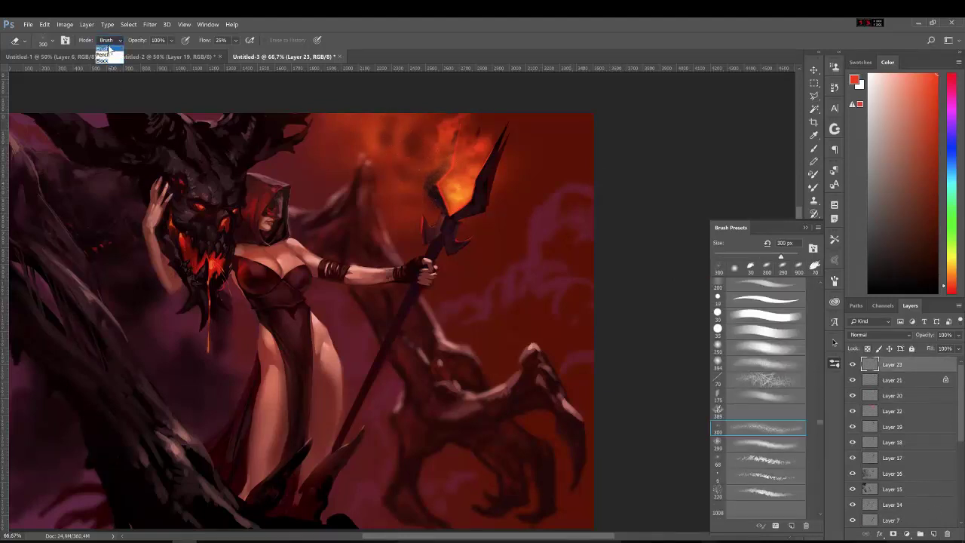
{"action": "left_click", "coordinate": [814, 149]}
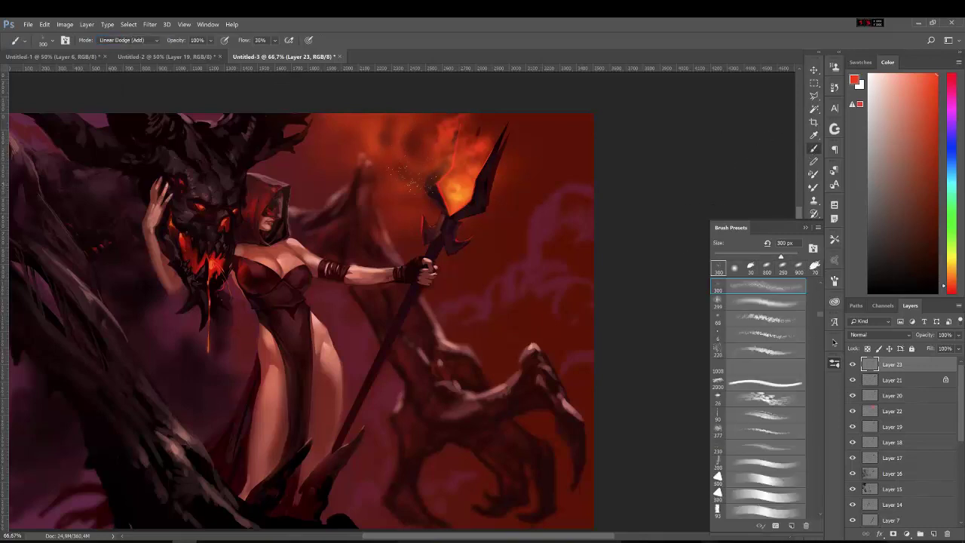
{"action": "key", "text": "bracketright"}
{"action": "key", "text": "bracketright"}
{"action": "key", "text": "bracketright"}
{"action": "left_click", "coordinate": [392, 139]}
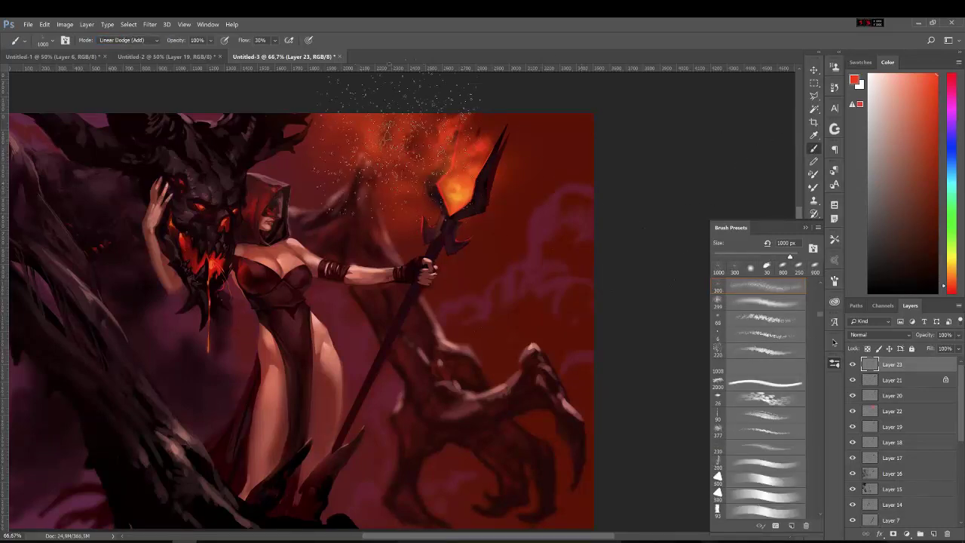
{"action": "left_click", "coordinate": [880, 335]}
{"action": "left_click", "coordinate": [874, 414]}
{"action": "left_click_drag", "start_coordinate": [958, 335], "coordinate": [916, 349]}
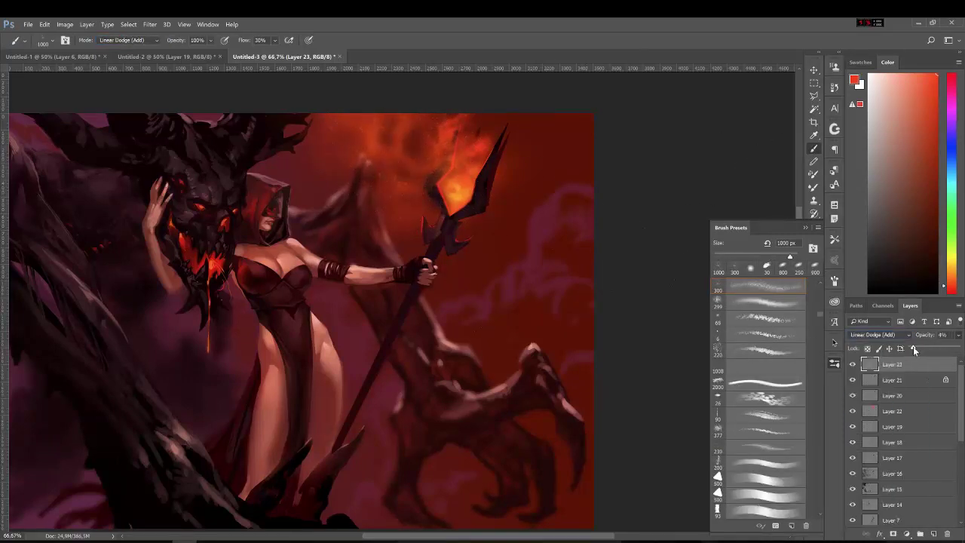
- On a new layer, paint brighter orange glow around the flame with a textured 100 px brush
{"action": "left_click", "coordinate": [933, 533]}
{"action": "left_click_drag", "start_coordinate": [819, 314], "coordinate": [819, 338]}
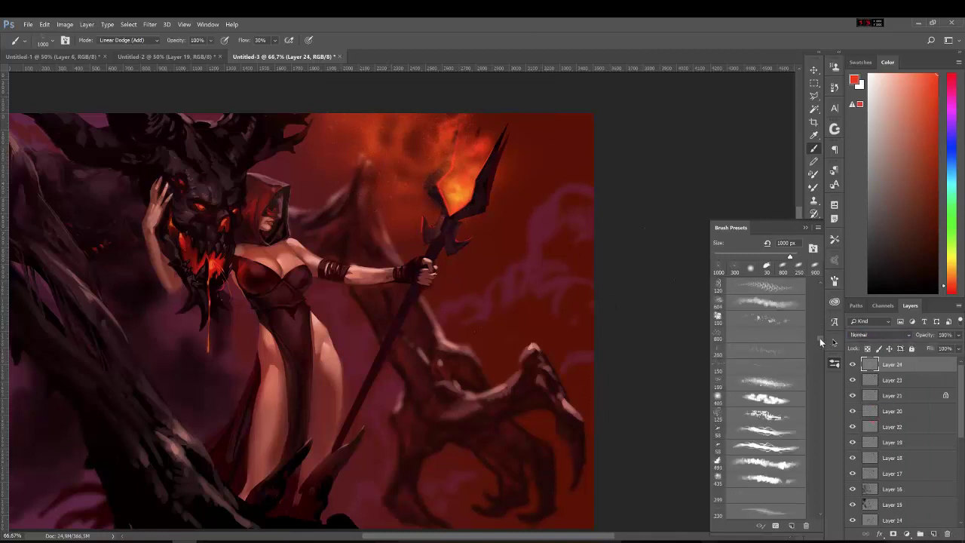
{"action": "left_click", "coordinate": [766, 383]}
{"action": "left_click_drag", "start_coordinate": [392, 147], "coordinate": [452, 171]}
{"action": "key", "text": "bracketleft"}
{"action": "key", "text": "bracketleft"}
{"action": "key", "text": "bracketleft"}
{"action": "left_click_drag", "start_coordinate": [427, 141], "coordinate": [427, 118]}
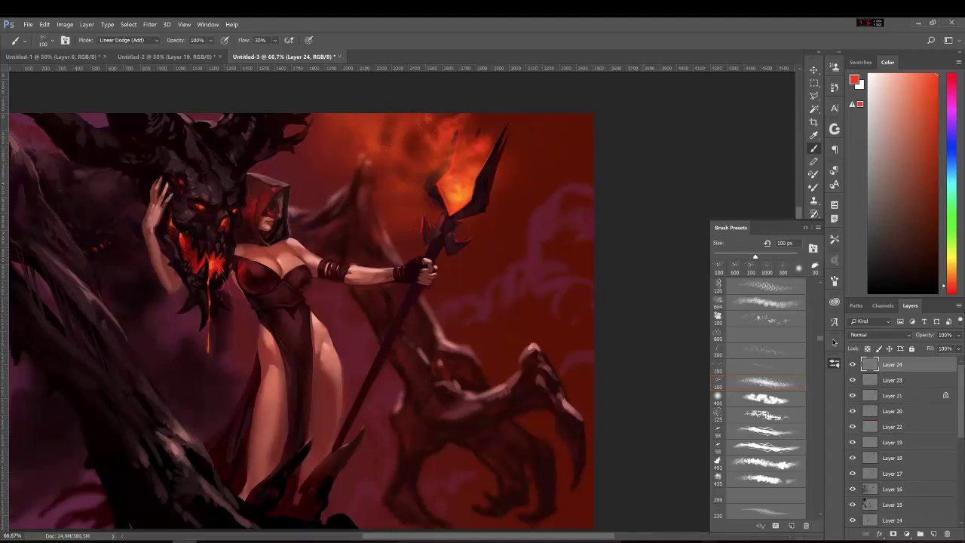
{"action": "key", "text": "bracketleft"}
{"action": "key", "text": "bracketleft"}
{"action": "key", "text": "bracketleft"}
- On a new embers layer, pick orange and try Filter > Blur > Box Blur, then cancel it
{"action": "key", "text": "ctrl+shift+alt+n"}
{"action": "left_click", "coordinate": [445, 150], "text": "alt"}
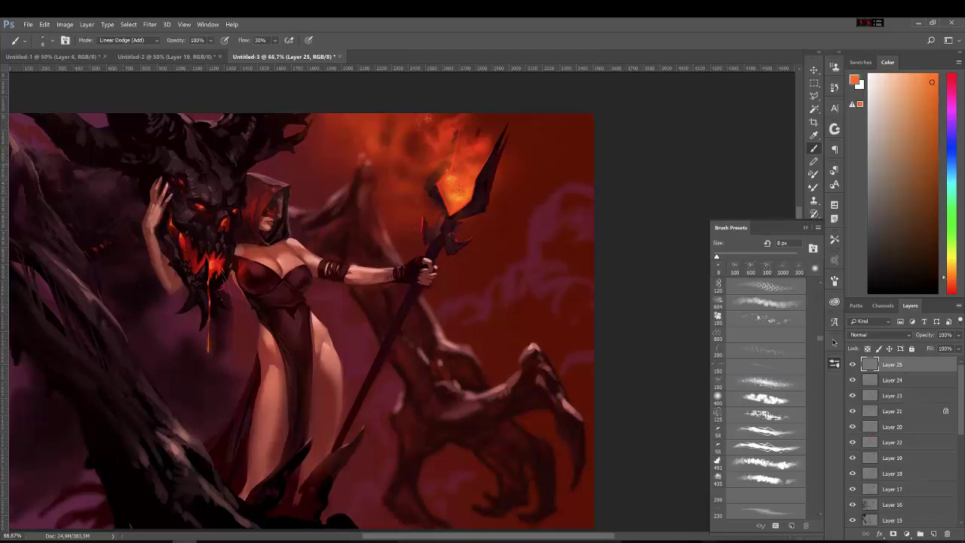
{"action": "left_click", "coordinate": [150, 24]}
{"action": "left_click", "coordinate": [113, 180]}
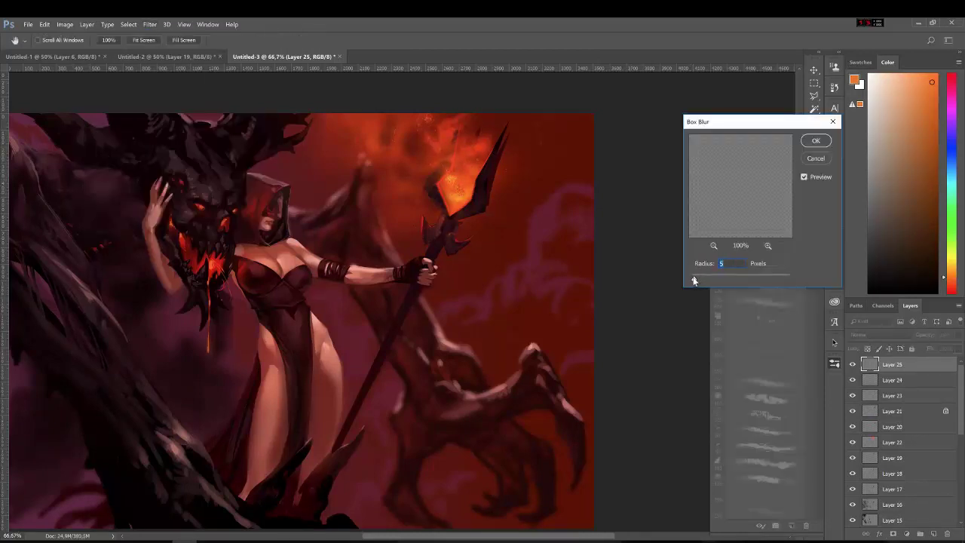
{"action": "key", "text": "Escape"}
- Blend colours across the creature's wing and body with the mixer brush
{"action": "key", "text": "F5"}
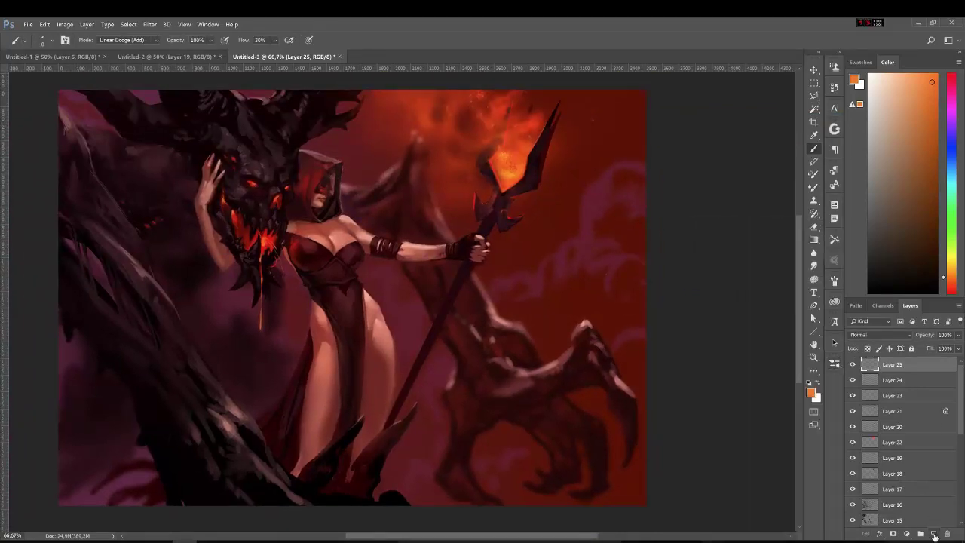
{"action": "left_click", "coordinate": [933, 533]}
{"action": "key", "text": "shift+b"}
{"action": "left_click_drag", "start_coordinate": [547, 378], "coordinate": [597, 364]}
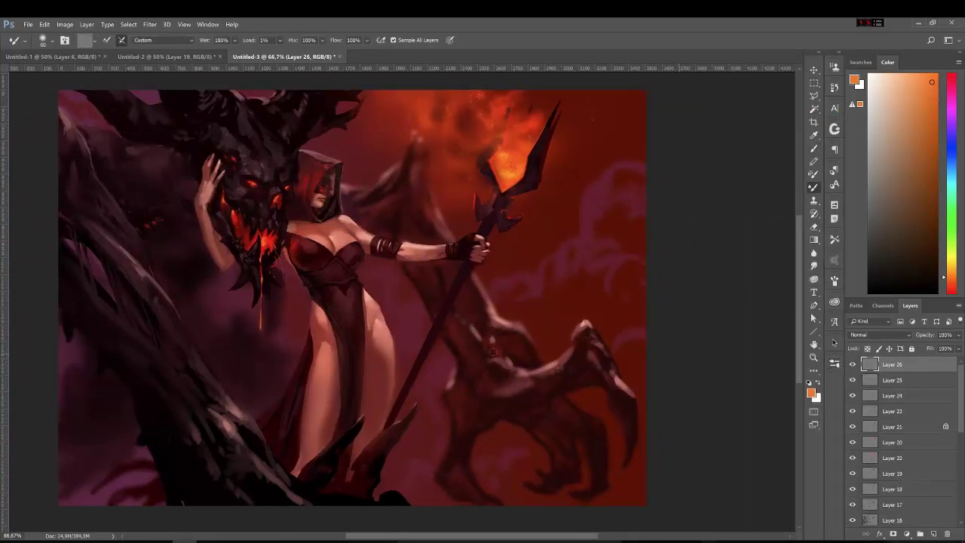
{"action": "mouse_move", "coordinate": [491, 330]}
{"action": "left_mouse_down"}
{"action": "mouse_move", "coordinate": [572, 366]}
{"action": "mouse_move", "coordinate": [555, 458]}
{"action": "mouse_move", "coordinate": [527, 440]}
{"action": "left_mouse_up"}
{"action": "key", "text": "shift+b"}
- Add new layers for the glow and pick a brush preset
{"action": "left_click", "coordinate": [933, 533]}
{"action": "left_click", "coordinate": [129, 40]}
{"action": "left_click", "coordinate": [834, 362]}
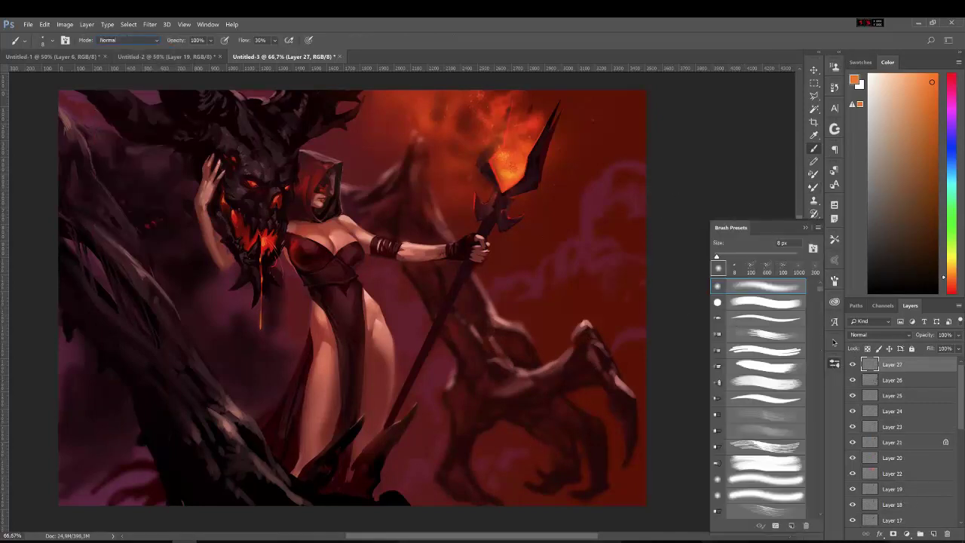
{"action": "left_click", "coordinate": [835, 362]}
{"action": "left_click", "coordinate": [934, 534]}
- Sample red-orange from the flame and paint orange glow right of the spear
{"action": "key", "text": "bracketright"}
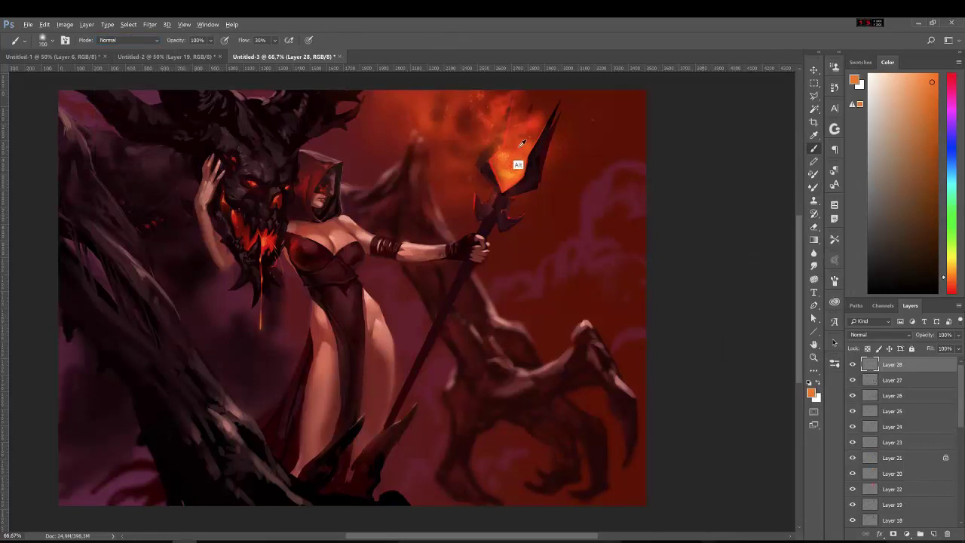
{"action": "left_click", "coordinate": [520, 155], "text": "alt"}
{"action": "mouse_move", "coordinate": [603, 226]}
{"action": "left_mouse_down"}
{"action": "mouse_move", "coordinate": [592, 301]}
{"action": "mouse_move", "coordinate": [613, 343]}
{"action": "left_mouse_up"}
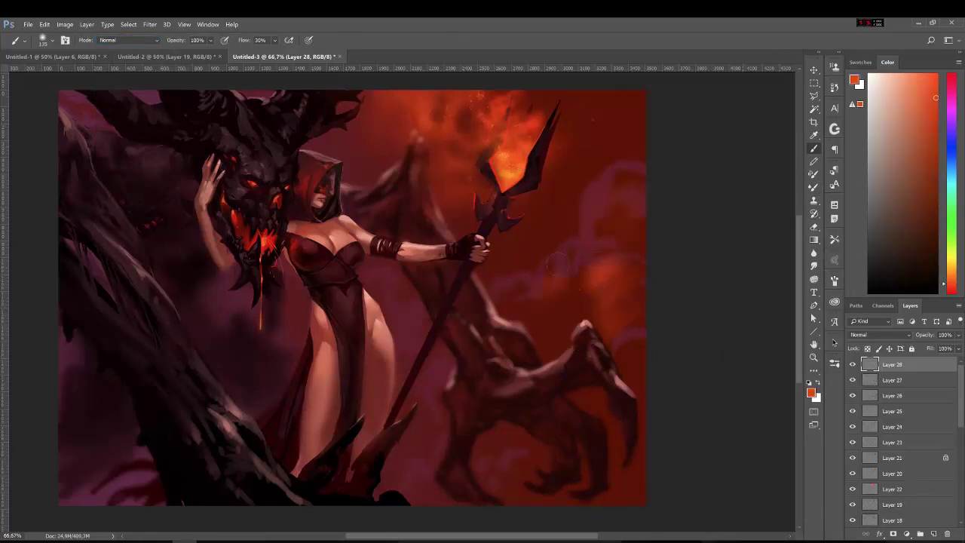
{"action": "left_click_drag", "start_coordinate": [554, 286], "coordinate": [589, 264]}
{"action": "mouse_move", "coordinate": [619, 227]}
{"action": "left_mouse_down"}
{"action": "mouse_move", "coordinate": [562, 321]}
{"action": "mouse_move", "coordinate": [521, 309]}
{"action": "left_mouse_up"}
{"action": "left_click", "coordinate": [528, 175], "text": "alt"}
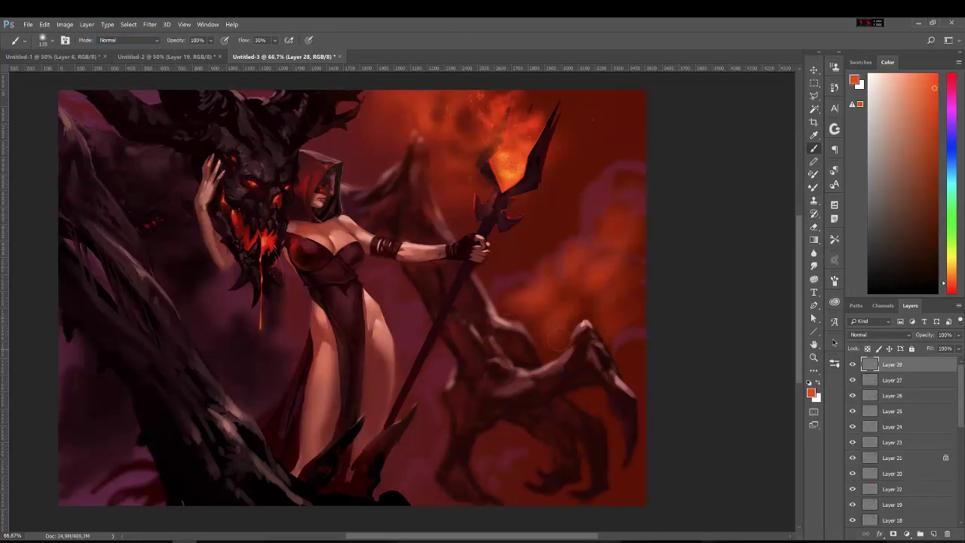
- Resize the brush and set the orange glow layer to Overlay
{"action": "key", "text": "bracketleft"}
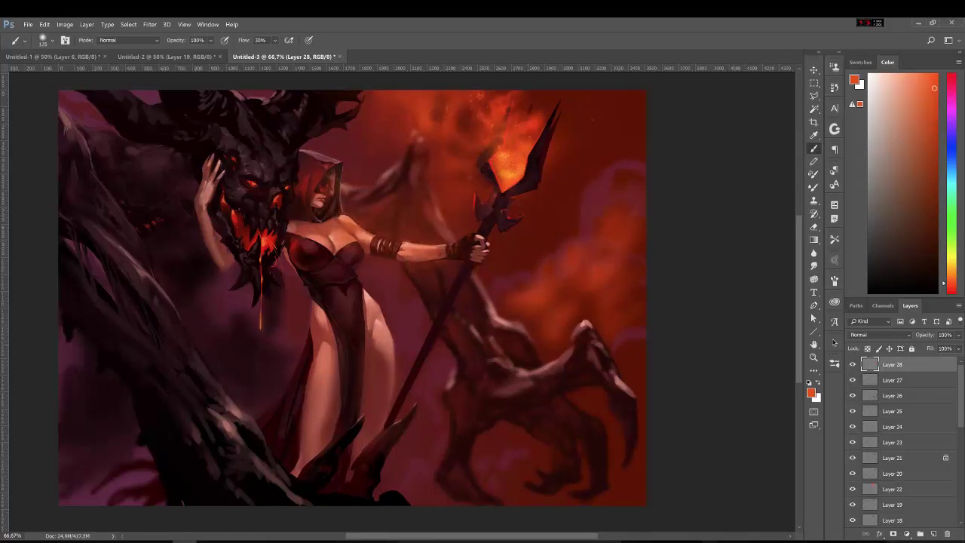
{"action": "left_click", "coordinate": [880, 334]}
{"action": "left_click", "coordinate": [864, 433]}
{"action": "key", "text": "e"}
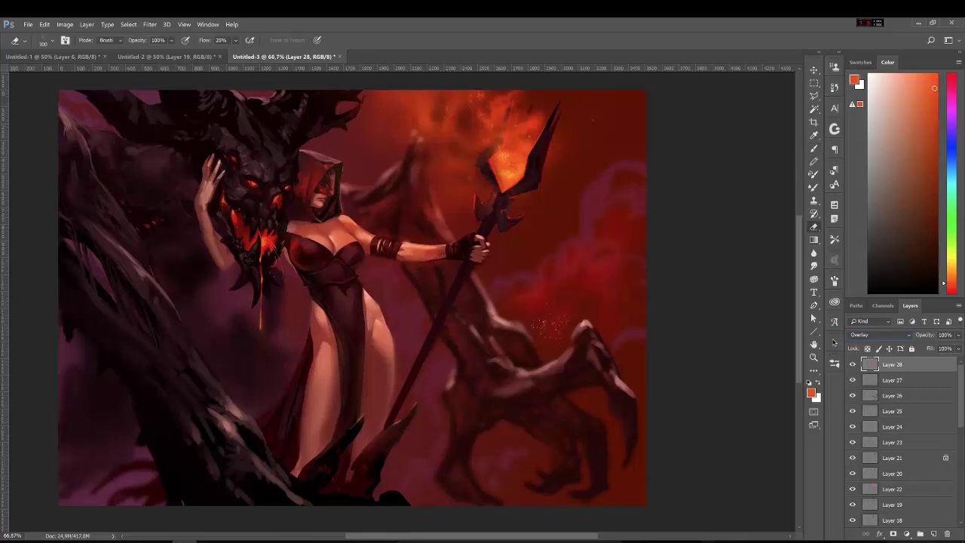
{"action": "left_click", "coordinate": [834, 219]}
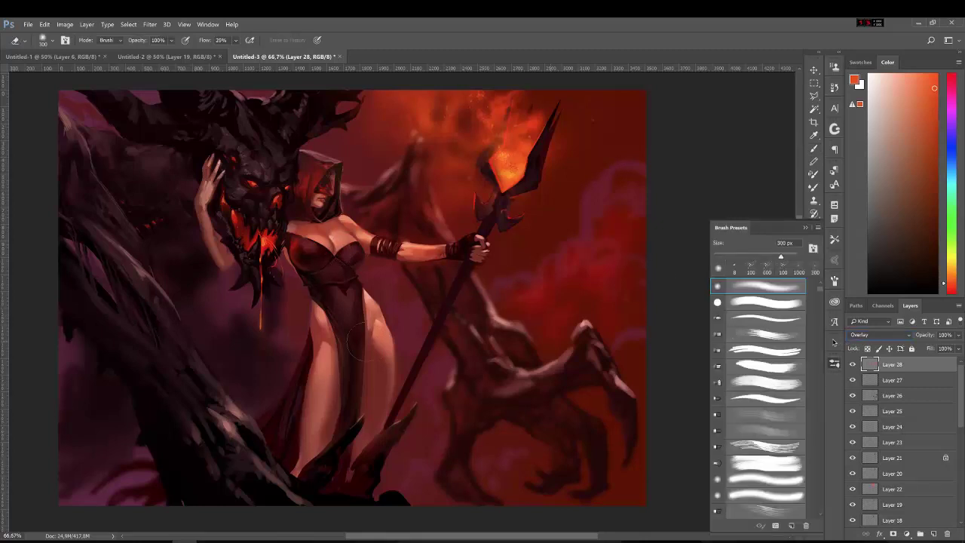
- Add Layer 29 above Layer 28 with a small 35 px round brush, 30% flow and dark red
{"action": "left_click", "coordinate": [933, 534]}
{"action": "key", "text": "b"}
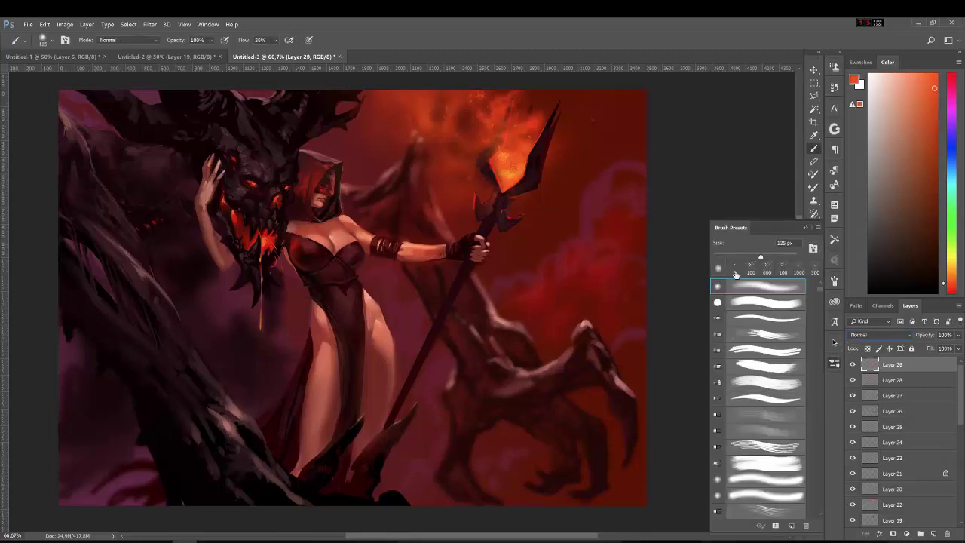
{"action": "left_click", "coordinate": [736, 271]}
{"action": "left_click", "coordinate": [432, 273], "text": "alt"}
{"action": "key", "text": "shift+3"}
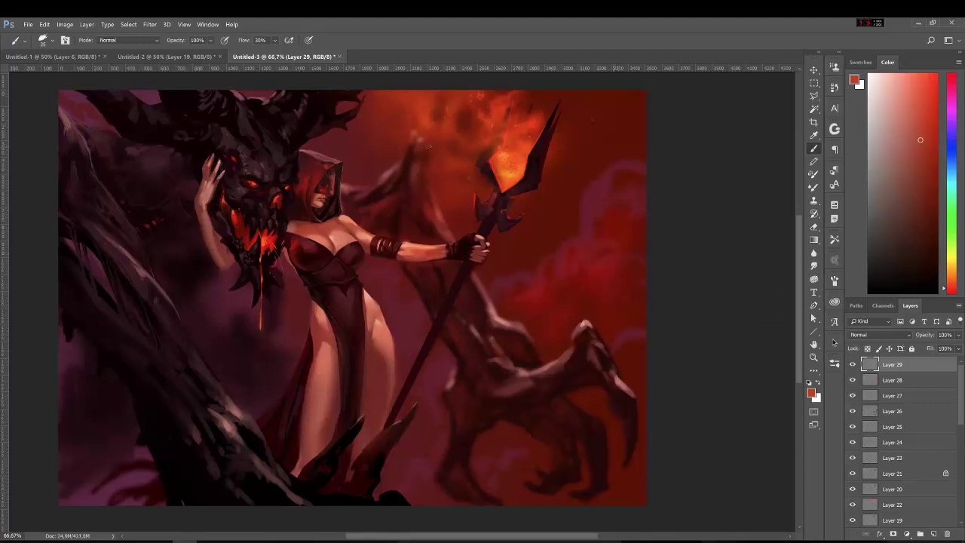
{"action": "key", "text": "shift+b"}
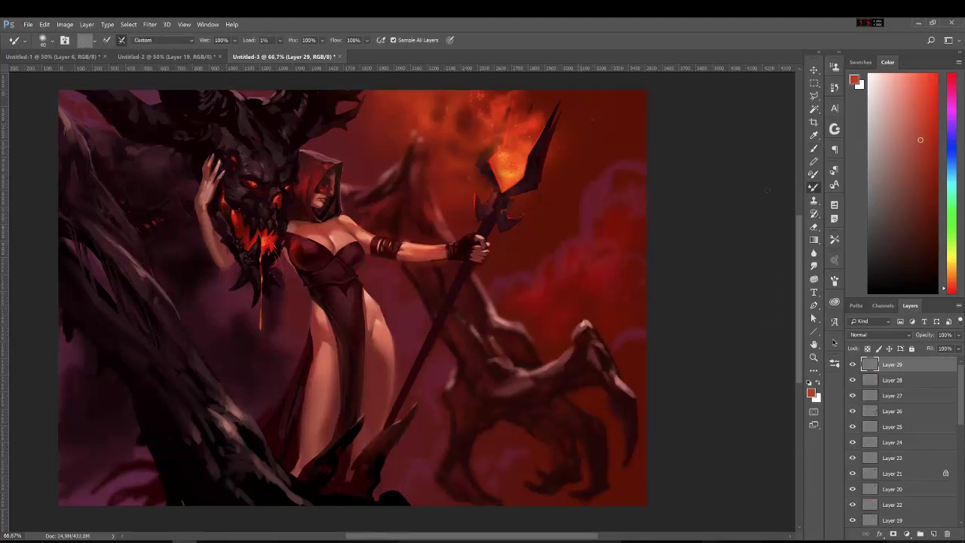
{"action": "key", "text": "shift+b"}
{"action": "left_click", "coordinate": [921, 196]}
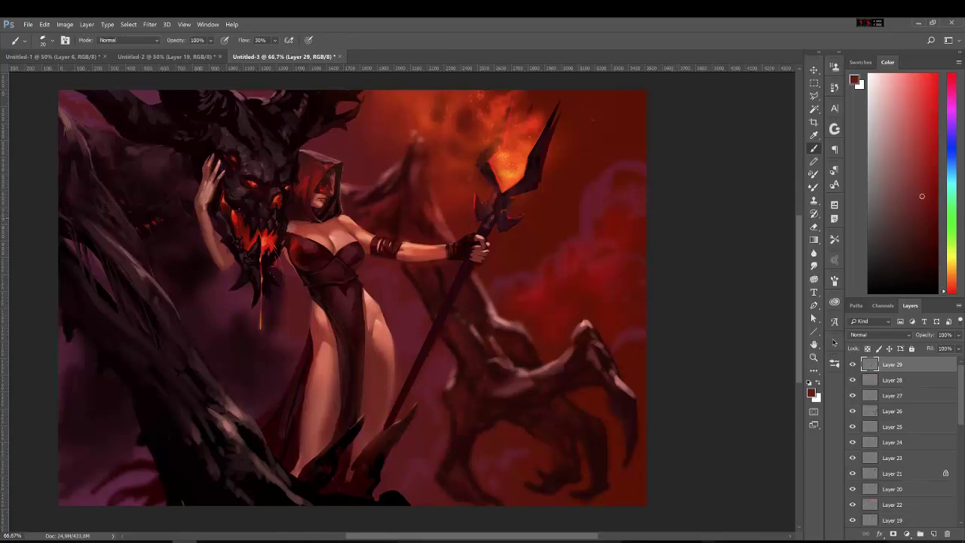
{"action": "left_click", "coordinate": [919, 247]}
- Add Layer 30 and paint orange-yellow light on the woman's face, chest, belly and legs
{"action": "left_click", "coordinate": [934, 534]}
{"action": "left_click", "coordinate": [501, 162], "text": "alt"}
{"action": "mouse_move", "coordinate": [317, 241]}
{"action": "left_mouse_down"}
{"action": "mouse_move", "coordinate": [354, 230]}
{"action": "mouse_move", "coordinate": [374, 237]}
{"action": "left_mouse_up"}
{"action": "left_click_drag", "start_coordinate": [324, 172], "coordinate": [328, 205]}
{"action": "left_click_drag", "start_coordinate": [398, 246], "coordinate": [430, 249]}
{"action": "left_click_drag", "start_coordinate": [368, 292], "coordinate": [381, 347]}
{"action": "left_click_drag", "start_coordinate": [320, 309], "coordinate": [331, 395]}
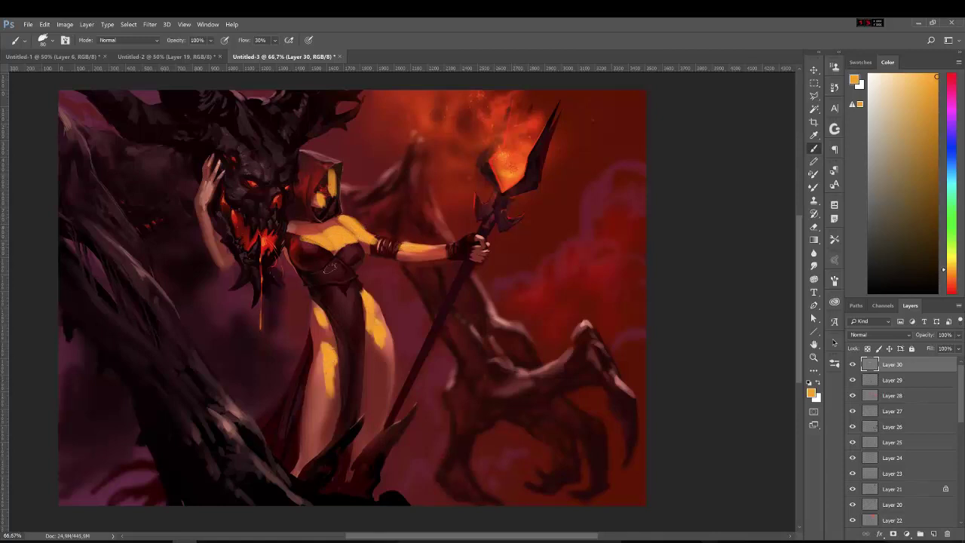
{"action": "left_click_drag", "start_coordinate": [309, 249], "coordinate": [349, 305]}
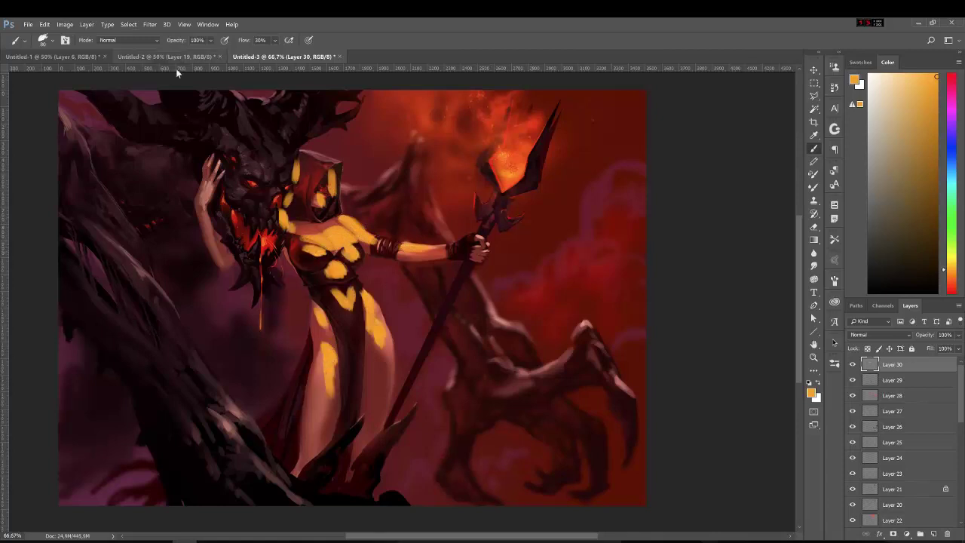
- Set Layer 30 to Overlay at 11% opacity and add a new empty Layer 31
{"action": "left_click", "coordinate": [880, 334]}
{"action": "left_click", "coordinate": [860, 433]}
{"action": "left_click", "coordinate": [957, 334]}
{"action": "left_click_drag", "start_coordinate": [954, 350], "coordinate": [918, 350]}
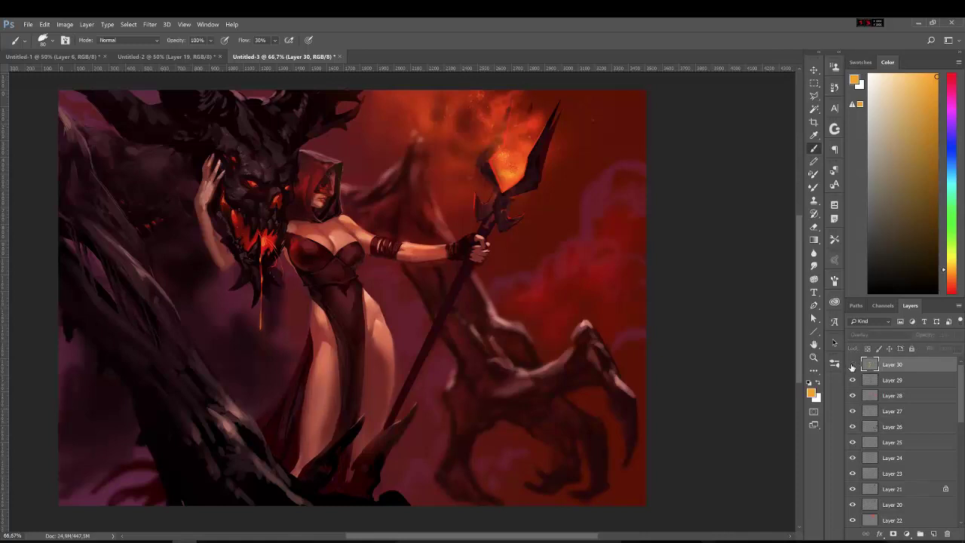
{"action": "key", "text": "e"}
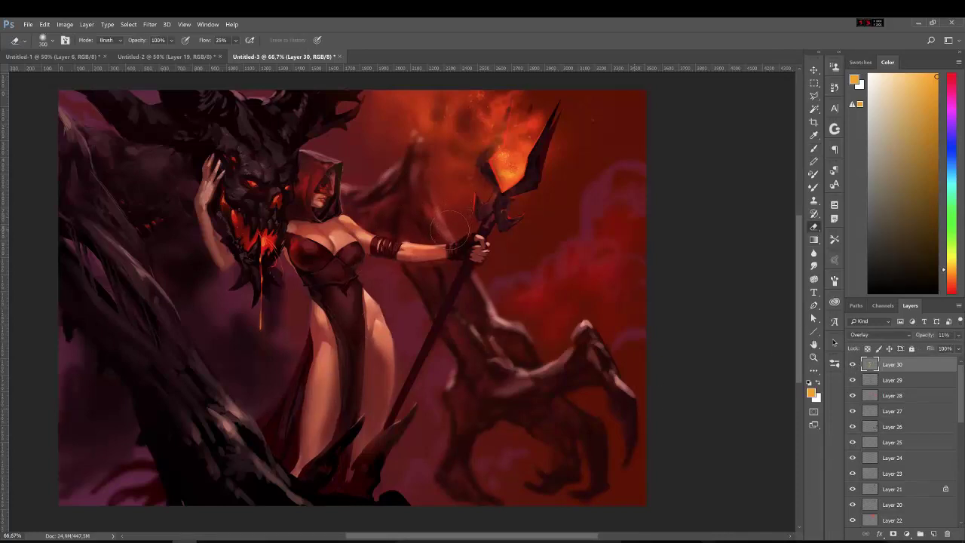
{"action": "key", "text": "b"}
{"action": "key", "text": "ctrl+shift+alt+n"}
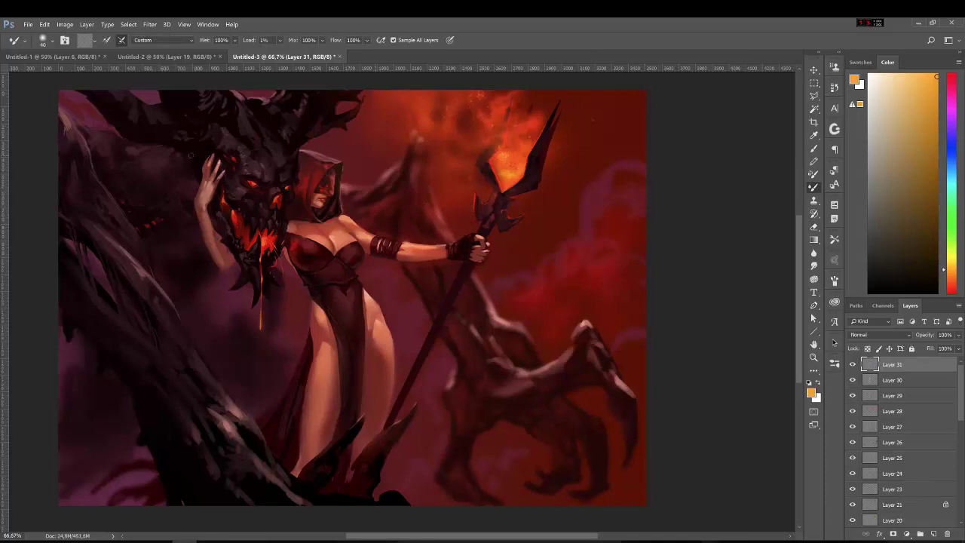
- Blend paint near the figure's bottom with a 70 px mixer brush, then sample dress reds
{"action": "key", "text": "bracketright"}
{"action": "key", "text": "bracketright"}
{"action": "key", "text": "bracketright"}
{"action": "left_click_drag", "start_coordinate": [363, 491], "coordinate": [318, 478]}
{"action": "key", "text": "b"}
{"action": "left_click", "coordinate": [354, 302], "text": "alt"}
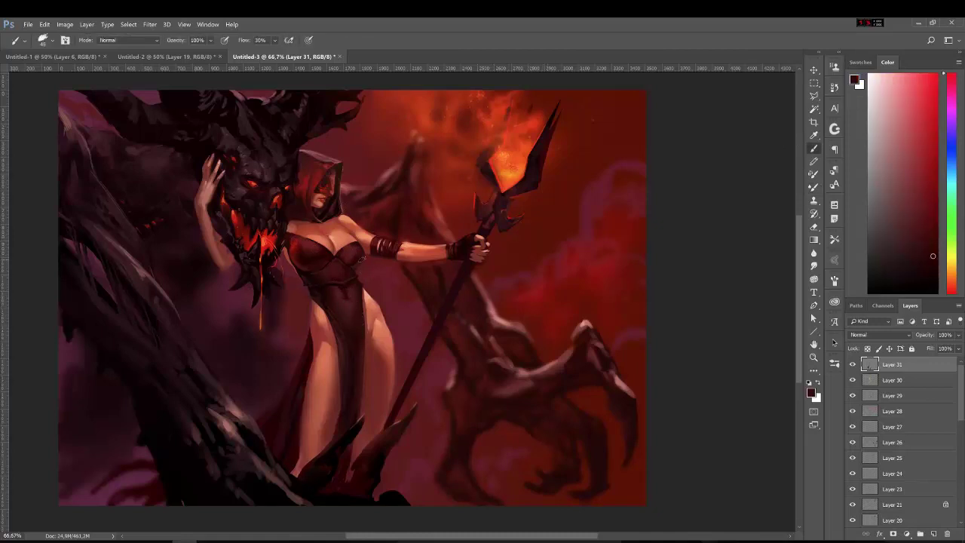
{"action": "left_click", "coordinate": [358, 287], "text": "alt"}
{"action": "left_click", "coordinate": [349, 311], "text": "alt"}
{"action": "left_click", "coordinate": [351, 300], "text": "alt"}
{"action": "left_click", "coordinate": [351, 288], "text": "alt"}
- Sample maroons, reds and a near-black from the painting for shading
{"action": "left_click", "coordinate": [339, 292], "text": "alt"}
{"action": "left_click", "coordinate": [352, 305], "text": "alt"}
{"action": "left_click", "coordinate": [354, 338], "text": "alt"}
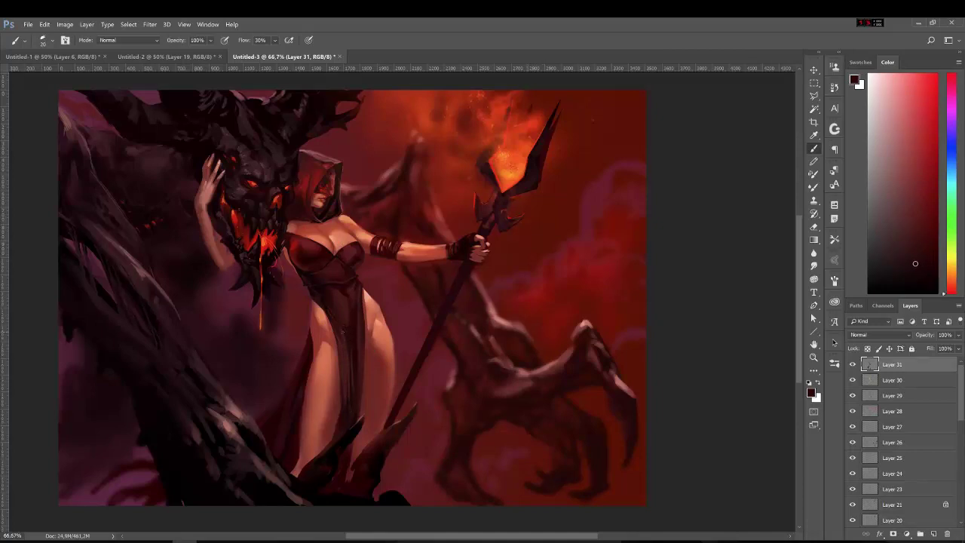
{"action": "left_click", "coordinate": [348, 347], "text": "alt"}
{"action": "left_click", "coordinate": [365, 245], "text": "alt"}
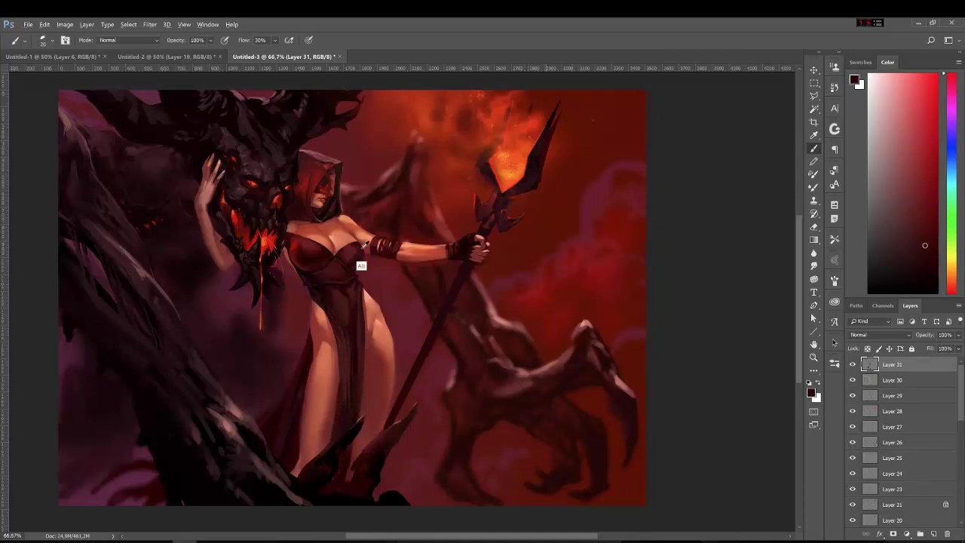
{"action": "left_click", "coordinate": [364, 247], "text": "alt"}
{"action": "left_click", "coordinate": [232, 502], "text": "alt"}
{"action": "left_click", "coordinate": [172, 418], "text": "alt"}
{"action": "left_click", "coordinate": [179, 461], "text": "alt"}
{"action": "left_click", "coordinate": [300, 433], "text": "alt"}
- Darken the edge where the leg meets the cloak with dark red and maroon strokes
{"action": "mouse_move", "coordinate": [300, 442]}
{"action": "left_mouse_down"}
{"action": "mouse_move", "coordinate": [301, 457]}
{"action": "mouse_move", "coordinate": [302, 417]}
{"action": "left_mouse_up"}
{"action": "left_click_drag", "start_coordinate": [303, 413], "coordinate": [299, 463]}
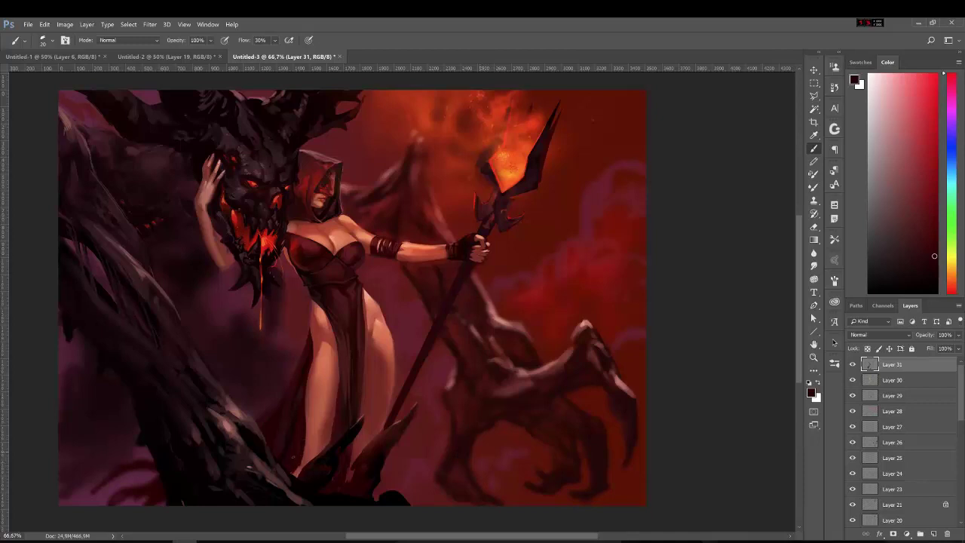
{"action": "left_click", "coordinate": [337, 388], "text": "alt"}
{"action": "left_click_drag", "start_coordinate": [340, 404], "coordinate": [332, 443]}
{"action": "left_click", "coordinate": [343, 404], "text": "alt"}
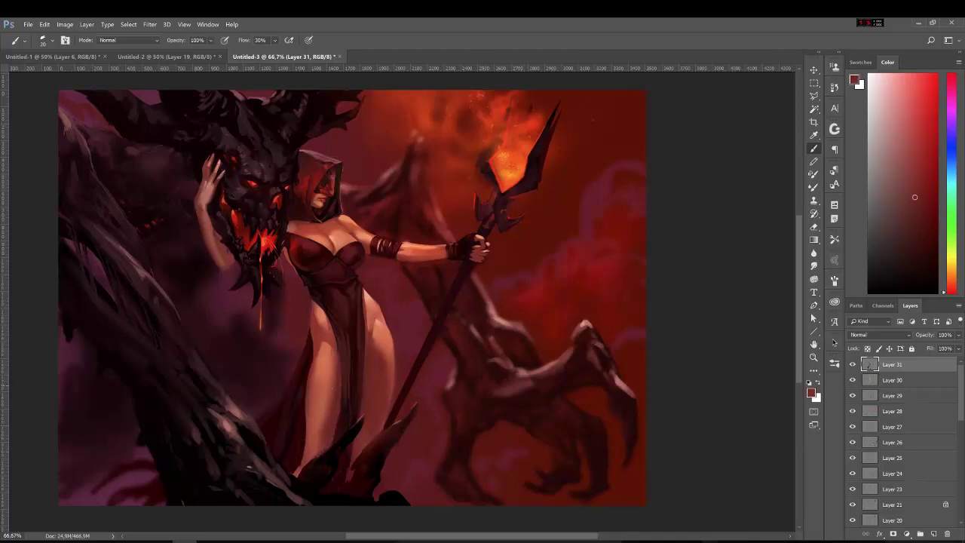
{"action": "left_click", "coordinate": [357, 416], "text": "alt"}
- Sample near-blacks and dark reds around the spikes by the woman's feet
{"action": "left_click", "coordinate": [381, 470], "text": "alt"}
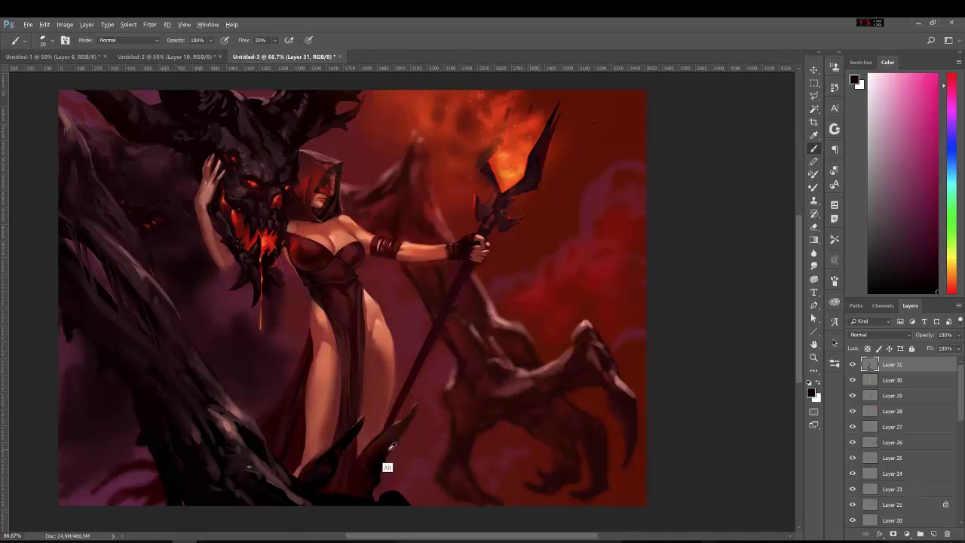
{"action": "left_click", "coordinate": [379, 474], "text": "alt"}
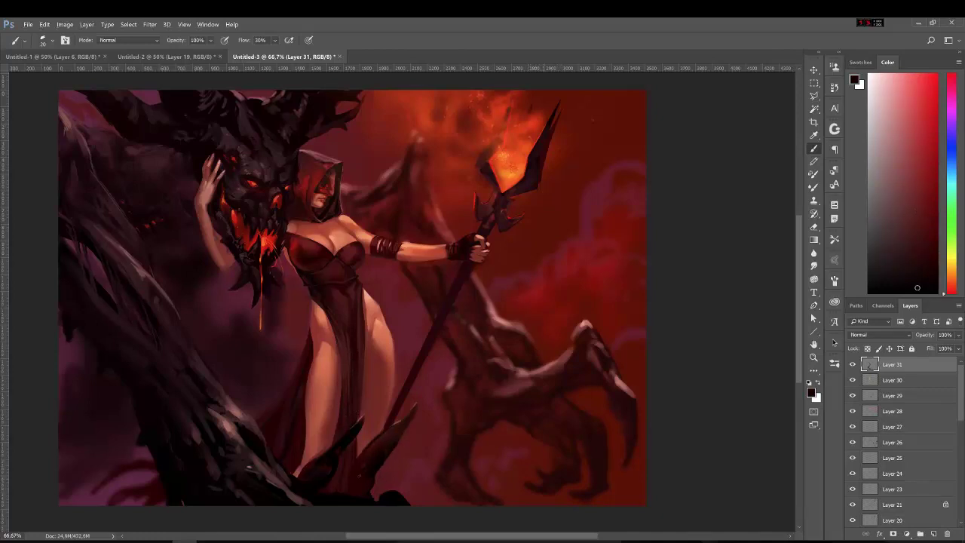
{"action": "left_click", "coordinate": [392, 451], "text": "alt"}
{"action": "left_click", "coordinate": [365, 351], "text": "alt"}
{"action": "left_click", "coordinate": [138, 281], "text": "alt"}
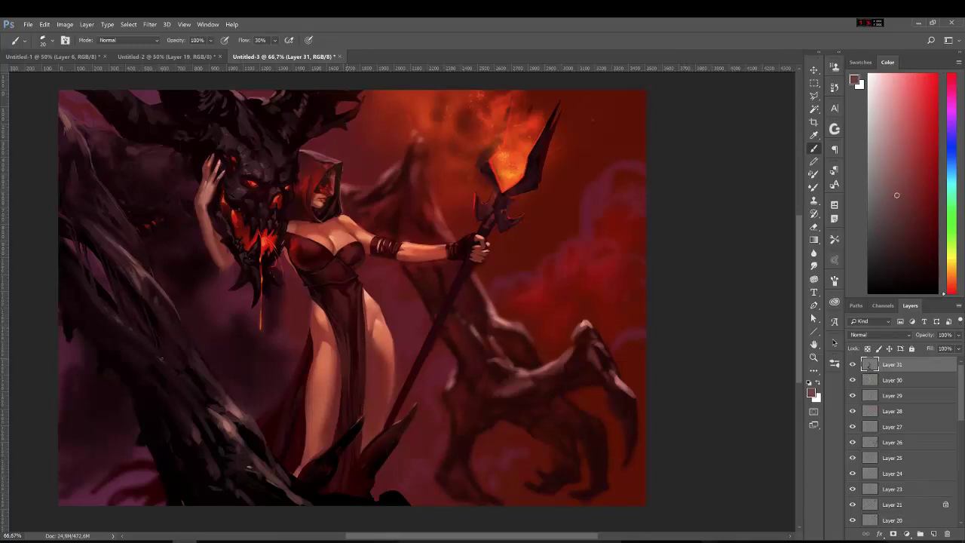
{"action": "left_click", "coordinate": [172, 405], "text": "alt"}
{"action": "left_click", "coordinate": [361, 483], "text": "alt"}
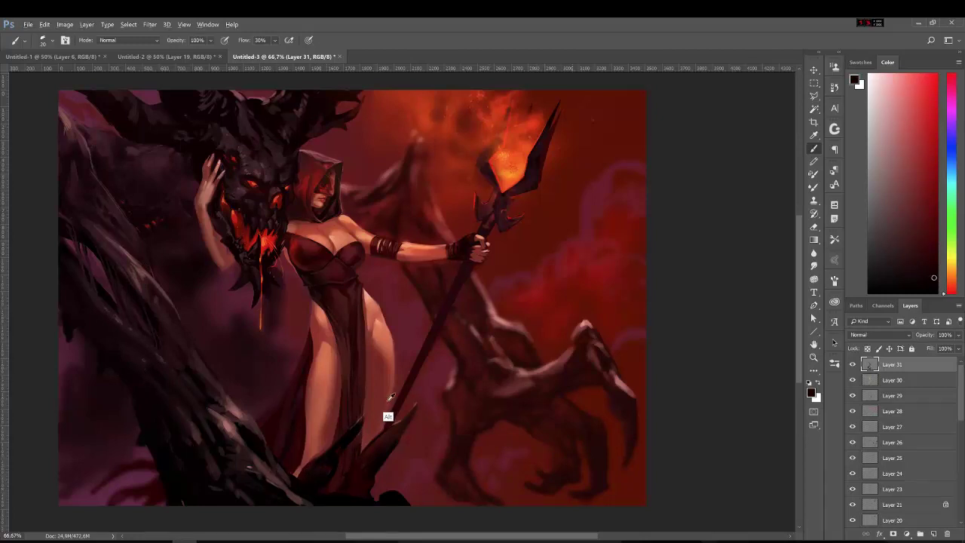
{"action": "left_click", "coordinate": [388, 417], "text": "alt"}
- Pick light orange-red and pale peach highlight colours, then reds and maroons
{"action": "left_click", "coordinate": [407, 249], "text": "alt"}
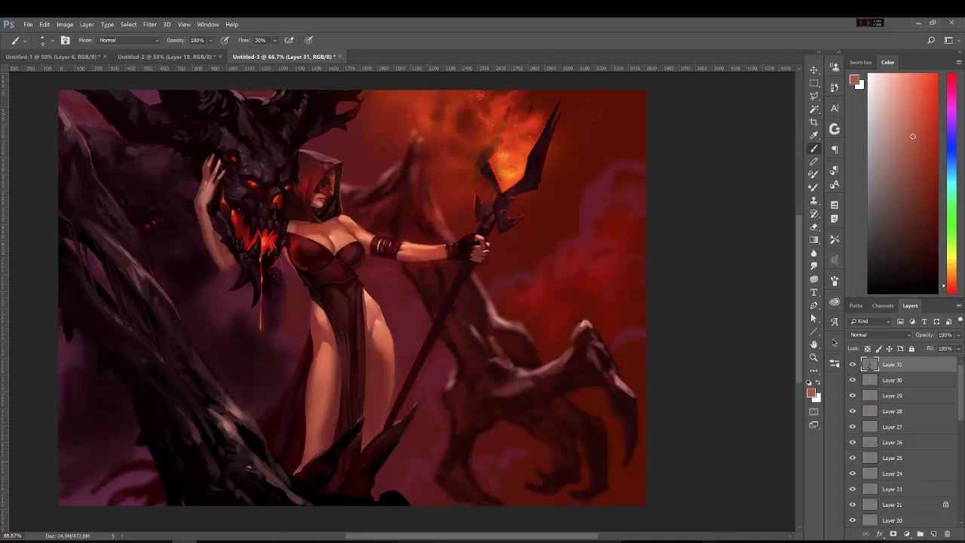
{"action": "left_click", "coordinate": [410, 245], "text": "alt"}
{"action": "left_click", "coordinate": [334, 465], "text": "alt"}
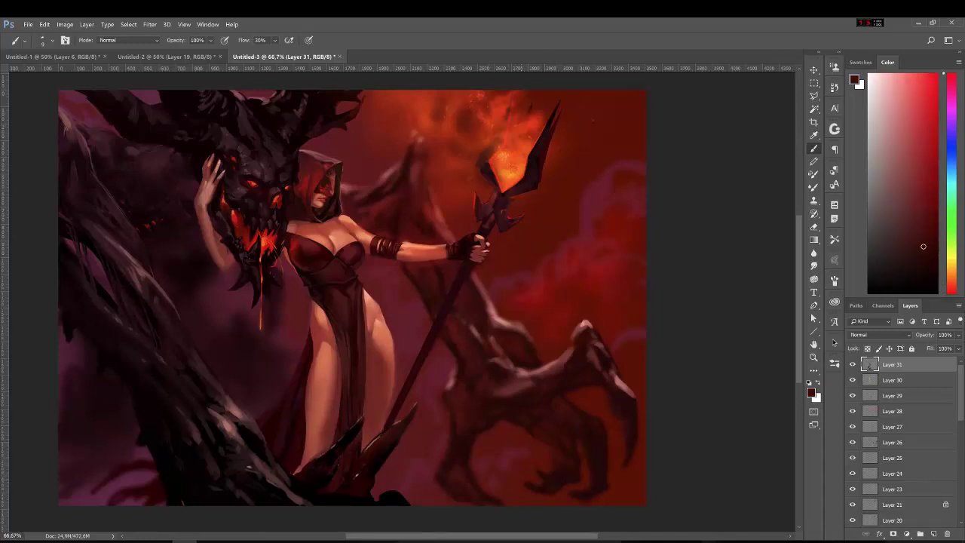
{"action": "left_click", "coordinate": [925, 248]}
{"action": "left_click", "coordinate": [411, 245], "text": "alt"}
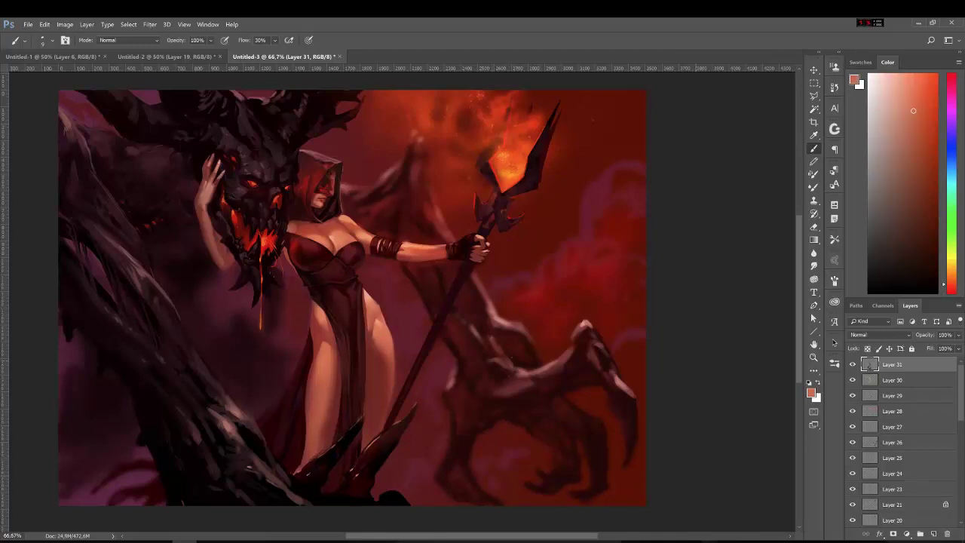
{"action": "left_click", "coordinate": [361, 339], "text": "alt"}
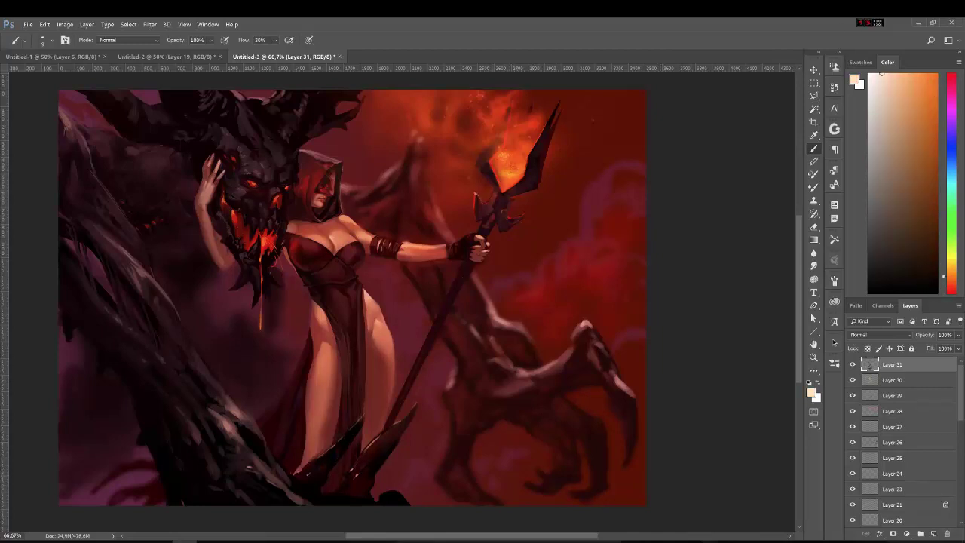
{"action": "left_click", "coordinate": [483, 236], "text": "alt"}
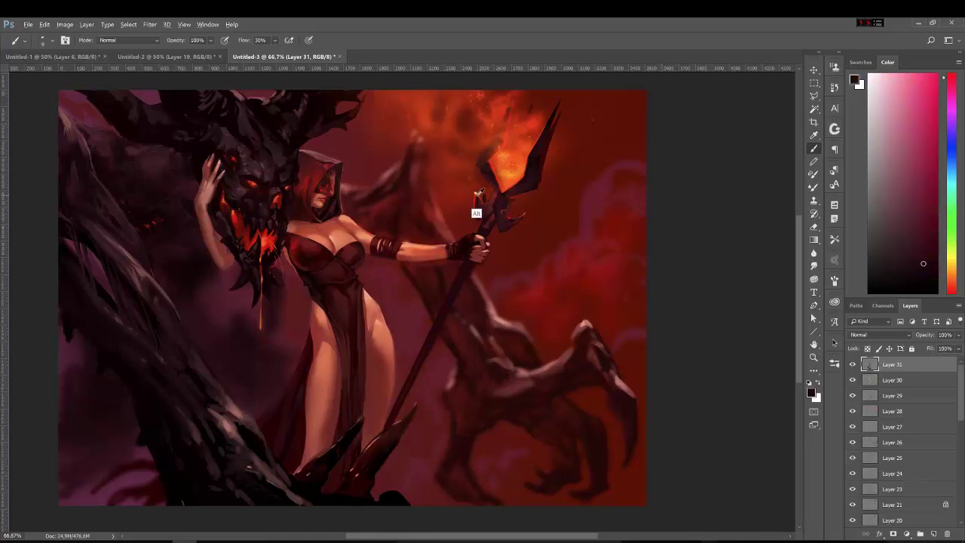
{"action": "left_click", "coordinate": [510, 223], "text": "alt"}
{"action": "left_click", "coordinate": [511, 223], "text": "alt"}
- Sample colours near the spear tip and a range of dark reds and reddish brown
{"action": "left_click", "coordinate": [399, 423], "text": "alt"}
{"action": "left_click", "coordinate": [395, 443], "text": "alt"}
{"action": "left_click", "coordinate": [369, 490], "text": "alt"}
{"action": "left_click", "coordinate": [359, 480], "text": "alt"}
{"action": "left_click", "coordinate": [358, 498], "text": "alt"}
{"action": "left_click", "coordinate": [363, 482], "text": "alt"}
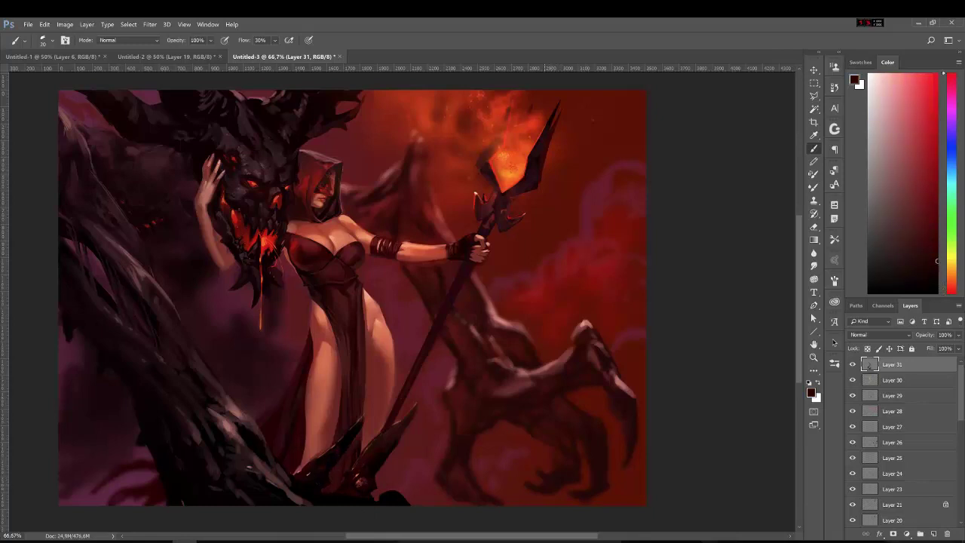
{"action": "left_click", "coordinate": [358, 463], "text": "alt"}
- Resample darker reds and near-black shadow colours from the painting
{"action": "left_click", "coordinate": [326, 449], "text": "alt"}
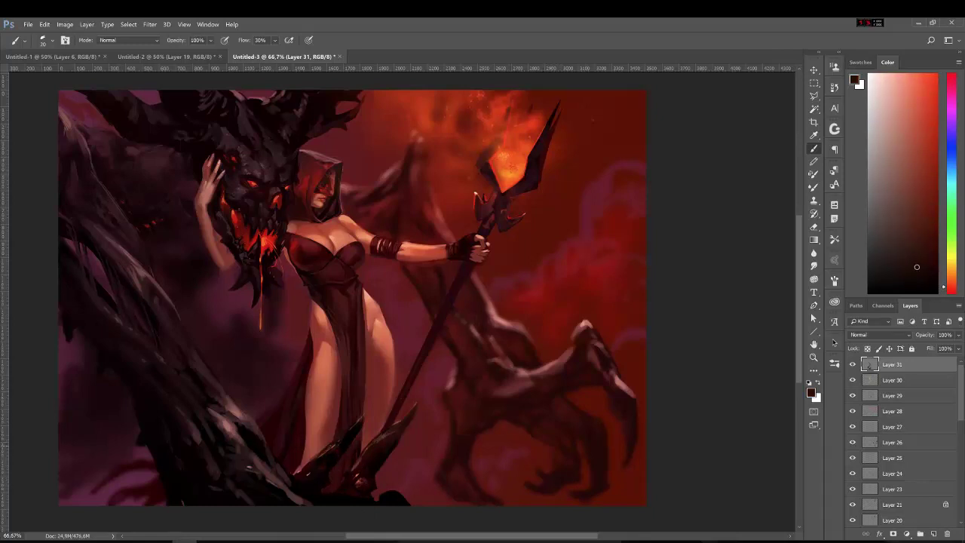
{"action": "left_click", "coordinate": [325, 452], "text": "alt"}
{"action": "left_click", "coordinate": [315, 476], "text": "alt"}
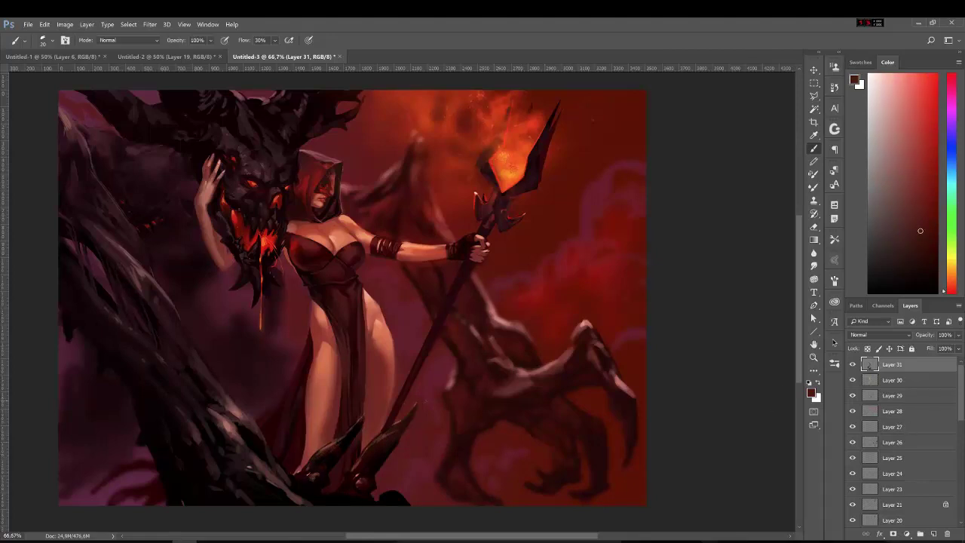
{"action": "left_click", "coordinate": [362, 496], "text": "alt"}
{"action": "left_click", "coordinate": [390, 442], "text": "alt"}
{"action": "left_click", "coordinate": [388, 459], "text": "alt"}
{"action": "left_click", "coordinate": [446, 247], "text": "alt"}
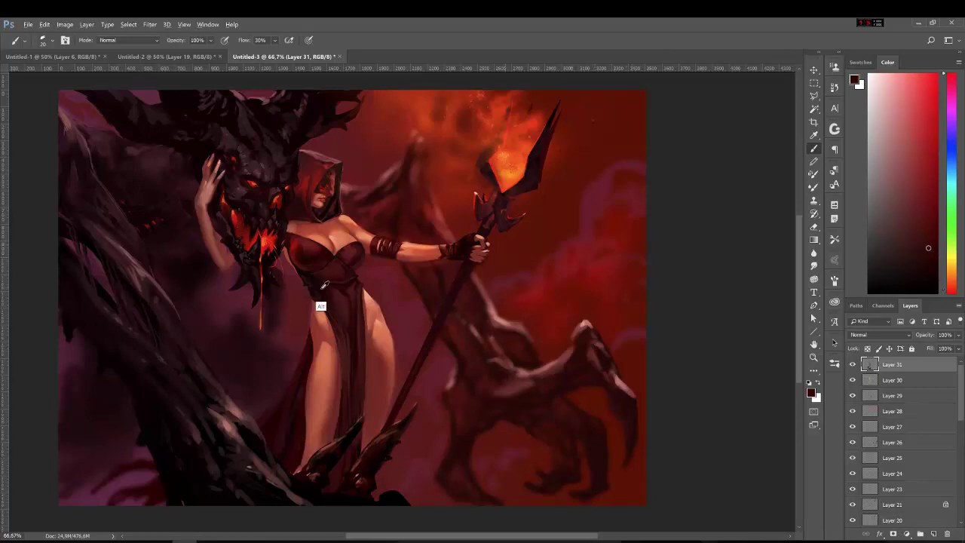
- Zoom in on the torso and sample near-blacks, dark reds and skin tones from the dress
{"action": "key", "text": "ctrl+plus"}
{"action": "key", "text": "ctrl+plus"}
{"action": "left_click", "coordinate": [253, 188], "text": "alt"}
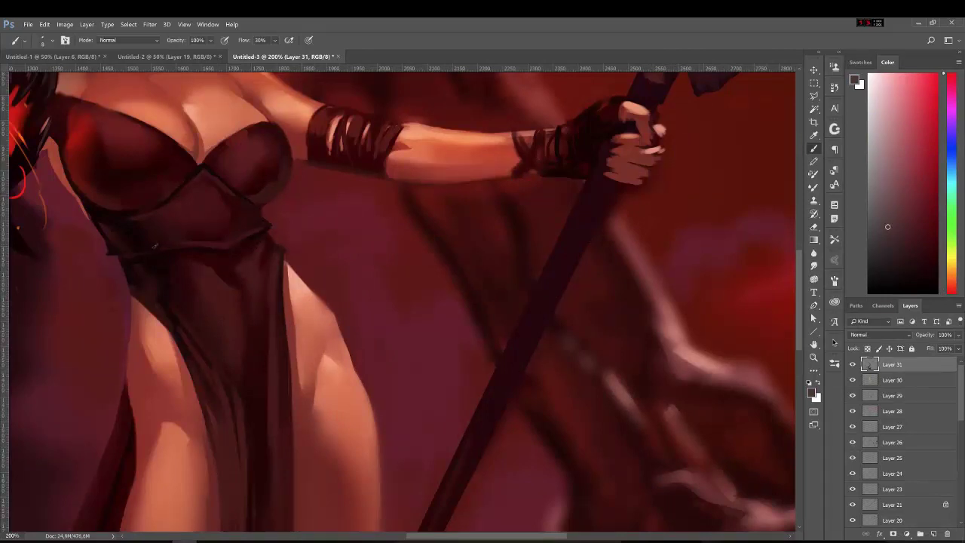
{"action": "left_click", "coordinate": [165, 246], "text": "alt"}
{"action": "left_click", "coordinate": [164, 253], "text": "alt"}
{"action": "left_click", "coordinate": [163, 257], "text": "alt"}
{"action": "left_click", "coordinate": [302, 294], "text": "alt"}
{"action": "left_click", "coordinate": [161, 250], "text": "alt"}
{"action": "left_click", "coordinate": [881, 123]}
{"action": "left_click", "coordinate": [313, 251], "text": "alt"}
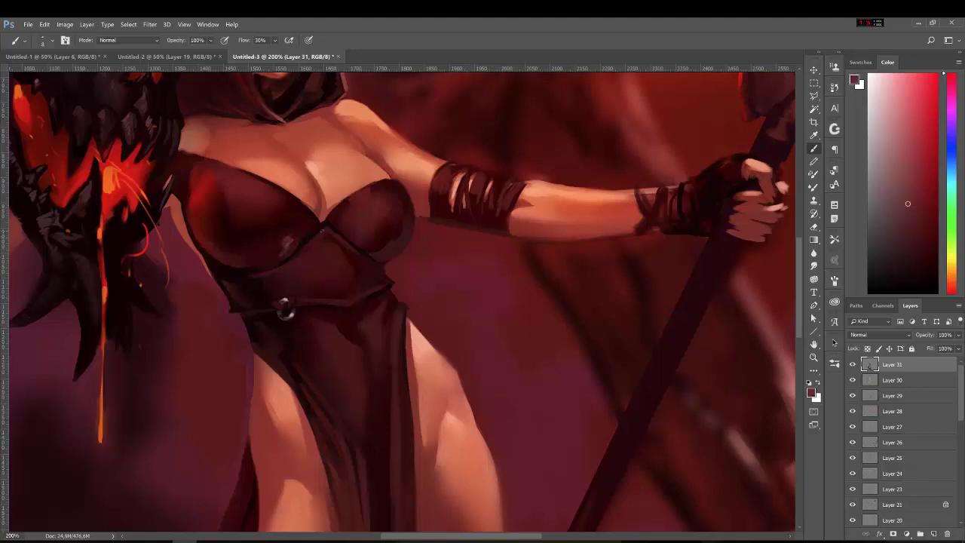
{"action": "left_click_drag", "start_coordinate": [919, 268], "coordinate": [931, 250]}
- At 100% view, blend the red shading on the legs with the Mixer Brush
{"action": "key", "text": "ctrl+0"}
{"action": "key", "text": "ctrl+1"}
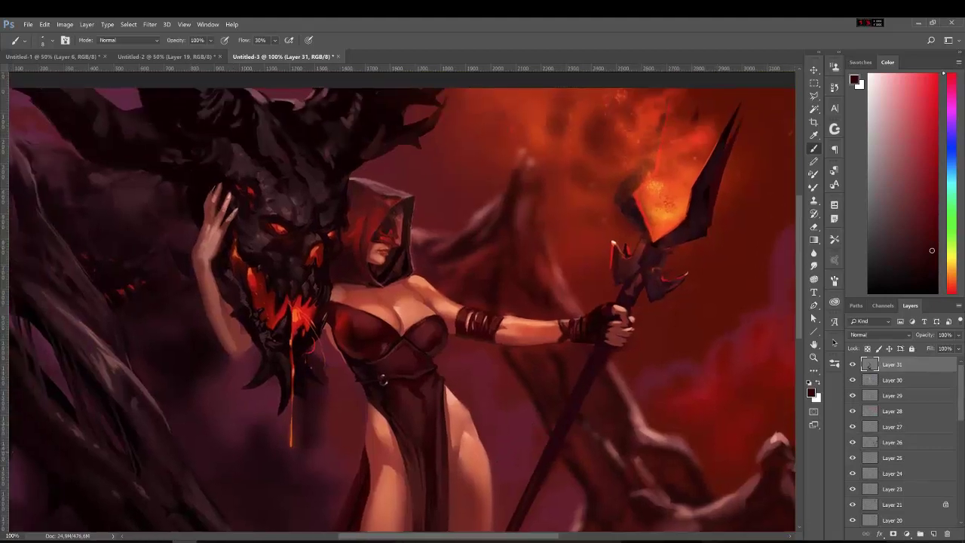
{"action": "key", "text": "shift+b"}
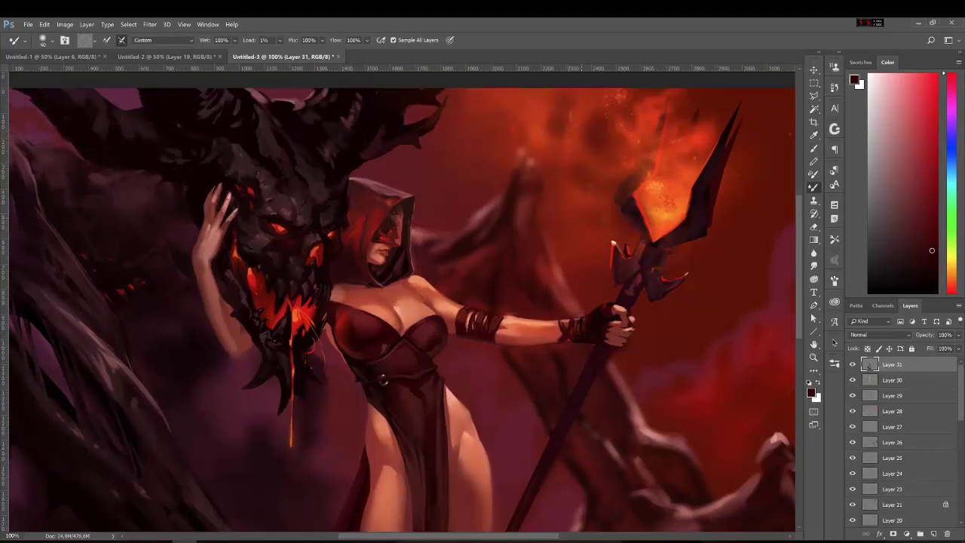
{"action": "scroll", "coordinate": [365, 309], "scroll_direction": "down", "scroll_amount": 3}
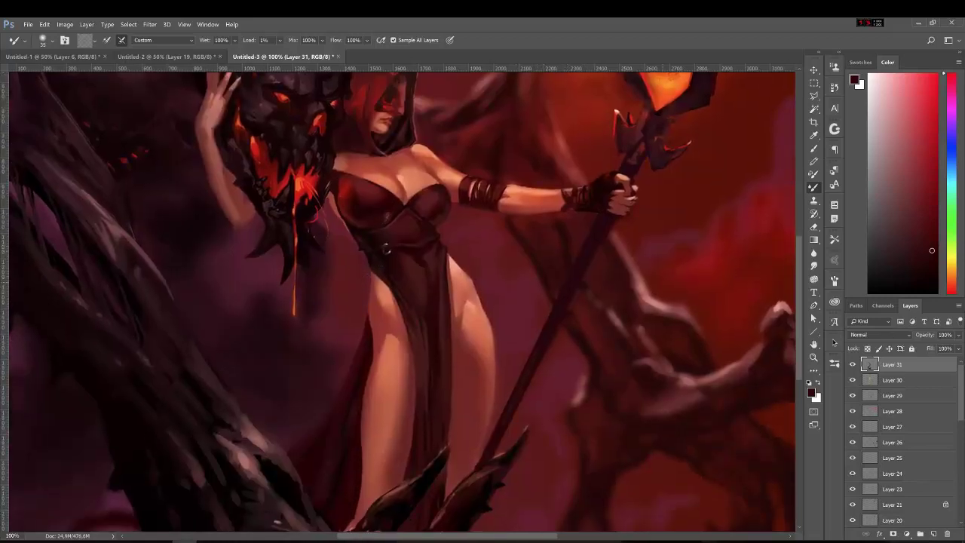
{"action": "scroll", "coordinate": [386, 248], "scroll_direction": "down", "scroll_amount": 2}
{"action": "key", "text": "shift+b"}
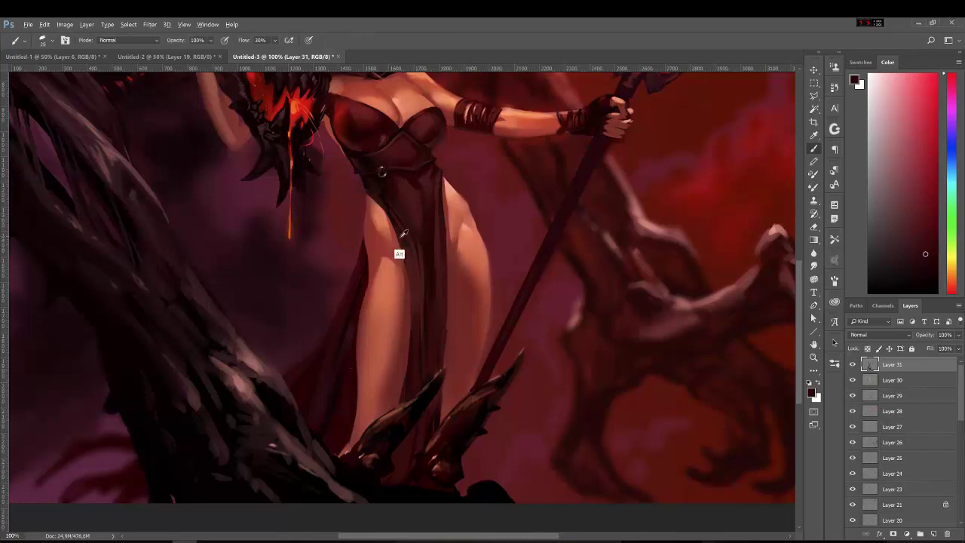
- Repaint the legs and dress near the hand in near-black and dark reds
{"action": "left_click", "coordinate": [401, 237], "text": "alt"}
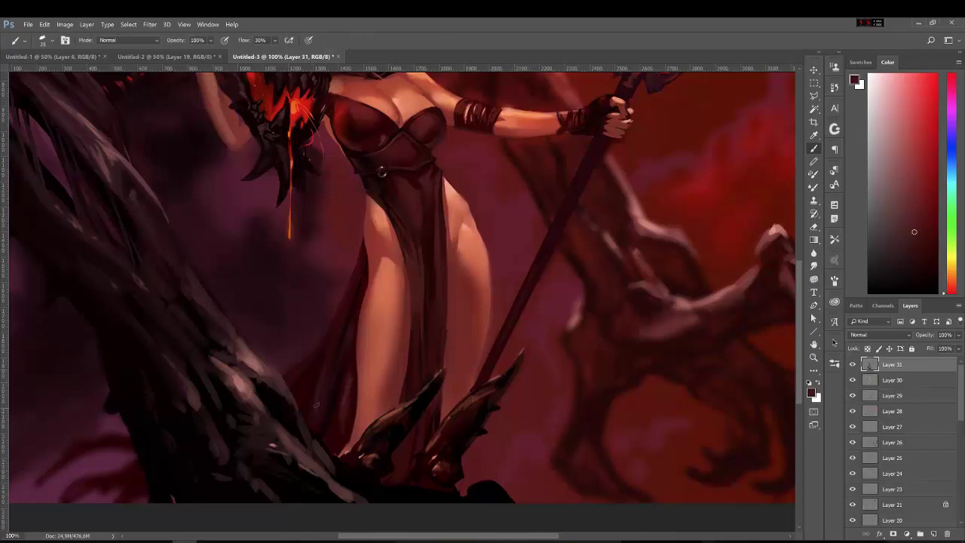
{"action": "left_click", "coordinate": [337, 325], "text": "alt"}
{"action": "left_click", "coordinate": [310, 389], "text": "alt"}
{"action": "left_click", "coordinate": [101, 406], "text": "alt"}
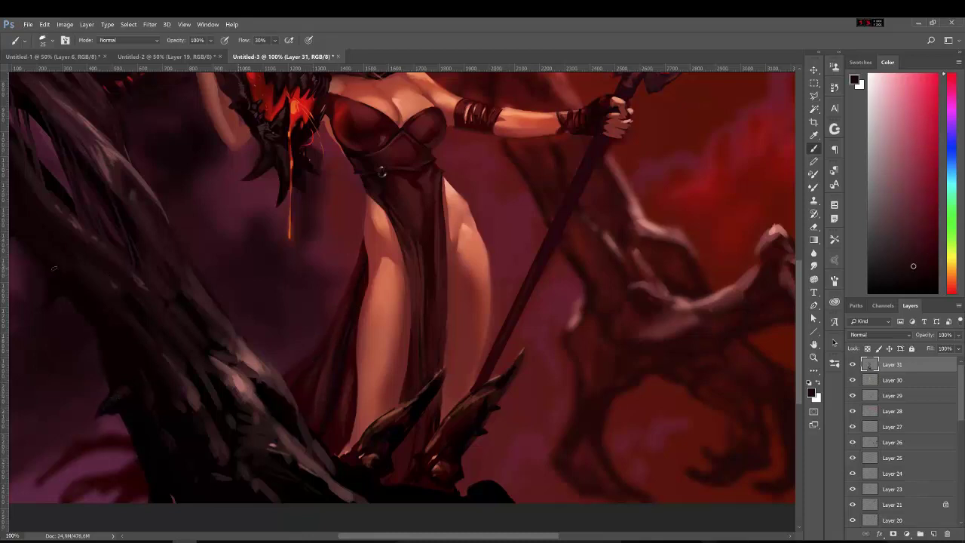
{"action": "scroll", "coordinate": [53, 267], "scroll_direction": "up", "scroll_amount": 1}
{"action": "scroll", "coordinate": [54, 267], "scroll_direction": "up", "scroll_amount": 2}
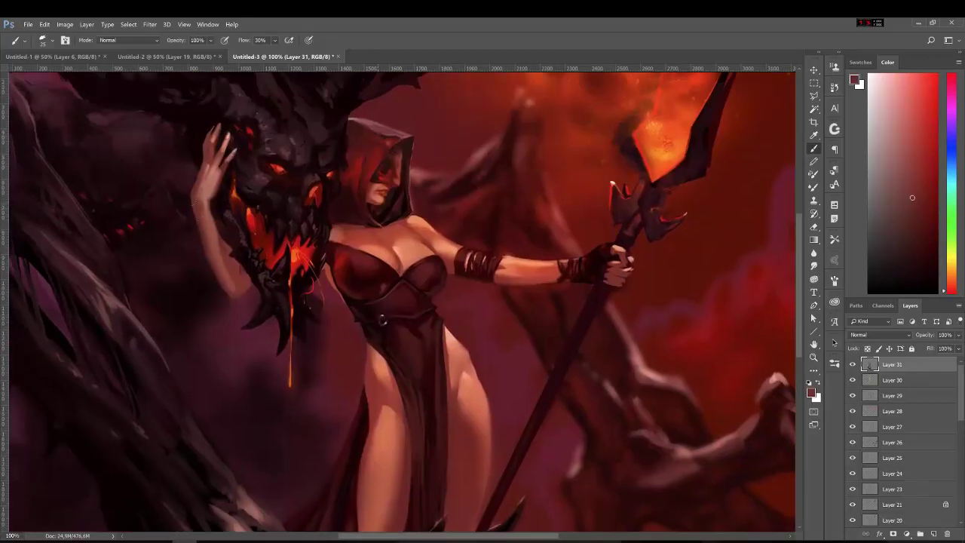
{"action": "left_click", "coordinate": [212, 146], "text": "alt"}
{"action": "left_click", "coordinate": [212, 146], "text": "alt"}
- Paint medium and darker reds over the dress, deepening the shading
{"action": "scroll", "coordinate": [398, 301], "scroll_direction": "right", "scroll_amount": 1}
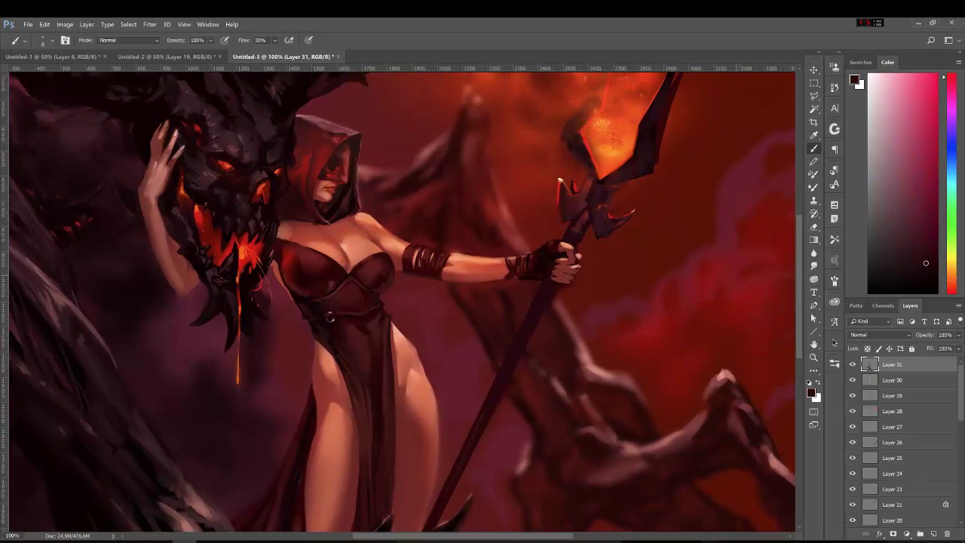
{"action": "left_click", "coordinate": [555, 270], "text": "alt"}
{"action": "left_click_drag", "start_coordinate": [612, 309], "coordinate": [566, 318]}
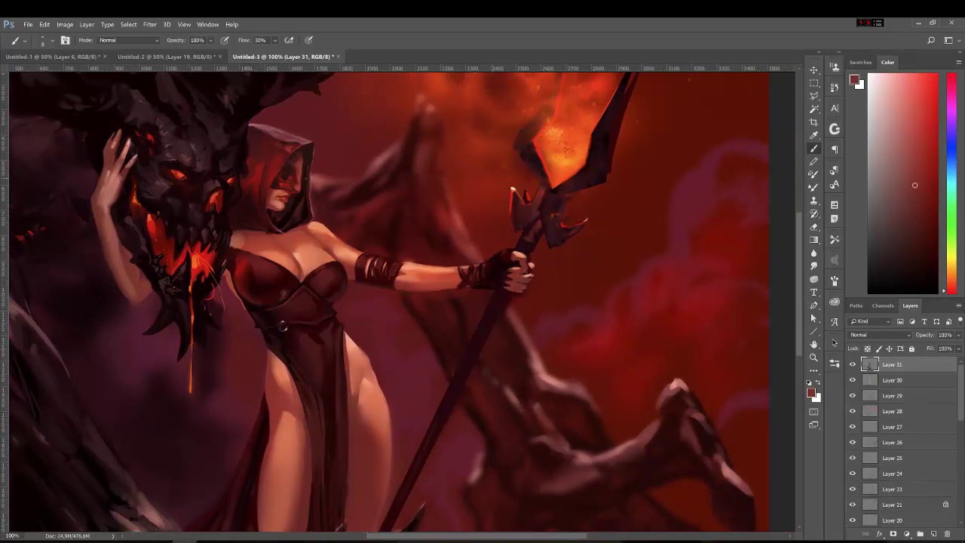
{"action": "left_click", "coordinate": [283, 246], "text": "alt"}
{"action": "left_click", "coordinate": [287, 224], "text": "alt"}
{"action": "left_click", "coordinate": [415, 315], "text": "alt"}
{"action": "left_click_drag", "start_coordinate": [415, 316], "coordinate": [398, 263]}
{"action": "left_click", "coordinate": [398, 263], "text": "alt"}
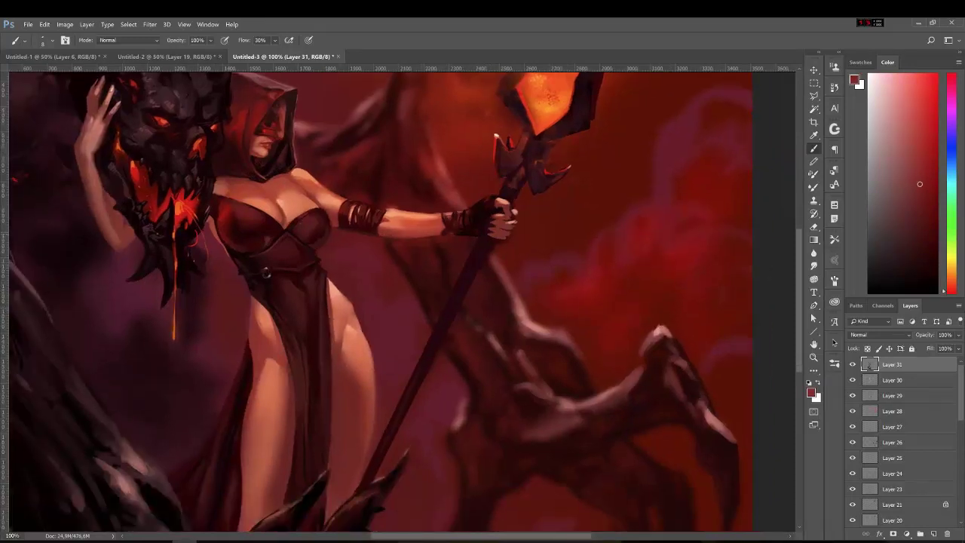
{"action": "left_click_drag", "start_coordinate": [920, 184], "coordinate": [932, 249]}
- Blend briefly with the Mixer Brush, then paint the spear head in orange-red
{"action": "key", "text": "shift+b"}
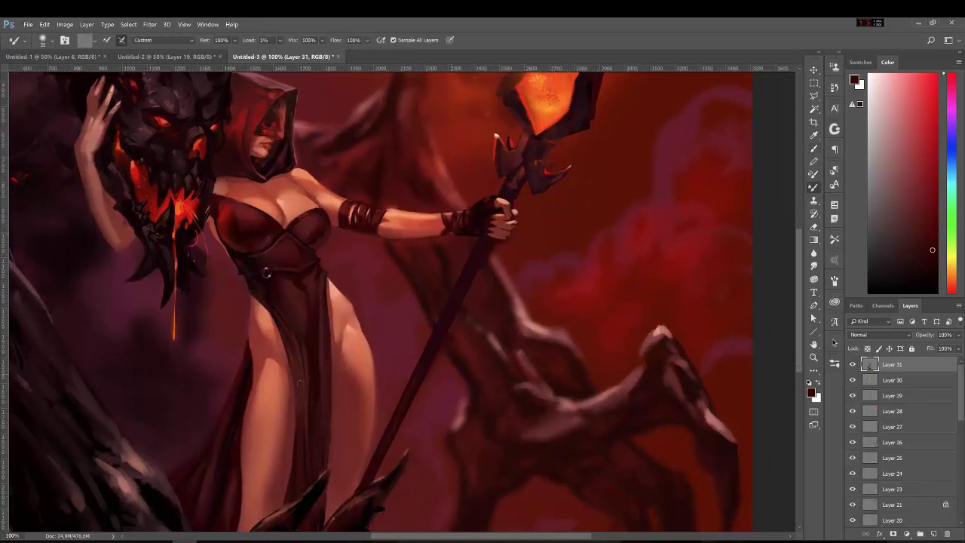
{"action": "key", "text": "shift+b"}
{"action": "key", "text": "d"}
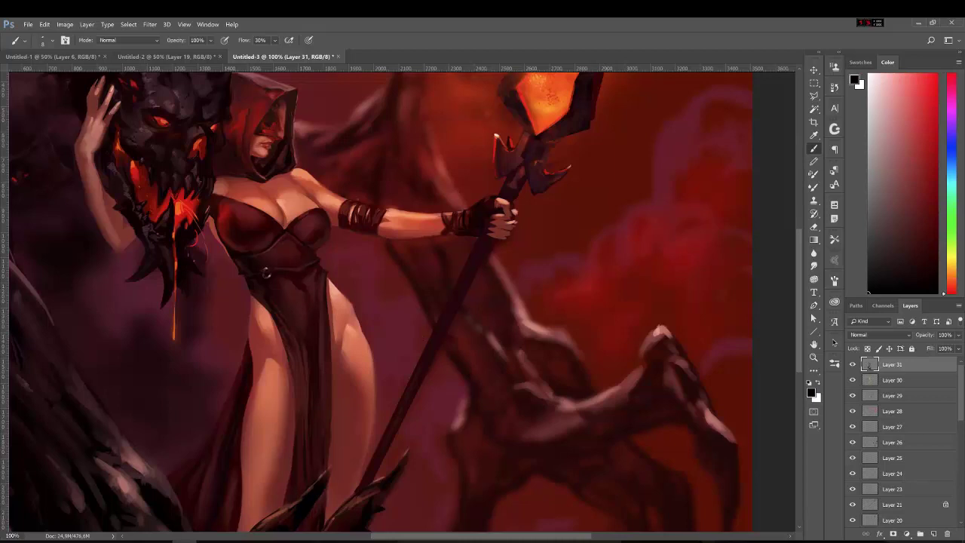
{"action": "left_click", "coordinate": [546, 130], "text": "alt"}
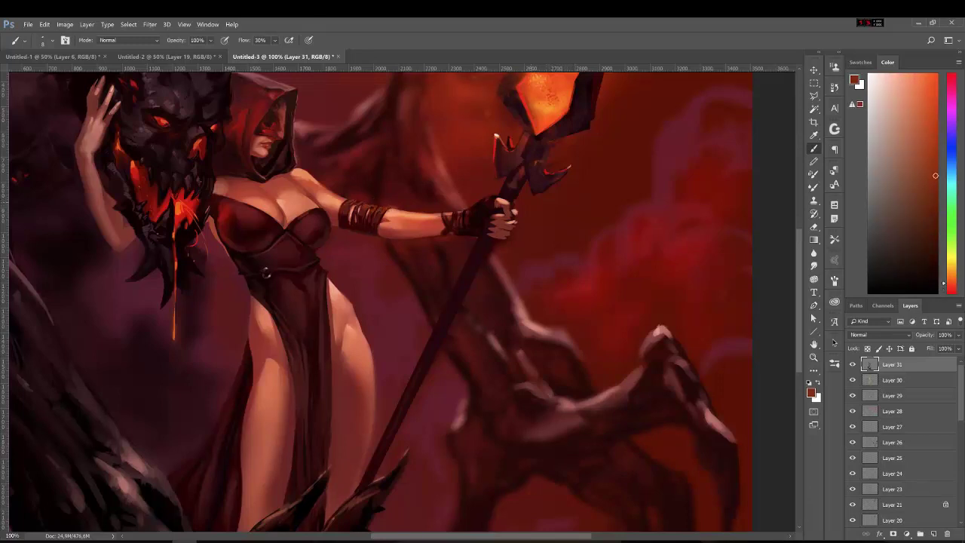
- Refine the dress and spear with deep reds, near-black and dark maroon
{"action": "left_click_drag", "start_coordinate": [339, 216], "coordinate": [316, 246]}
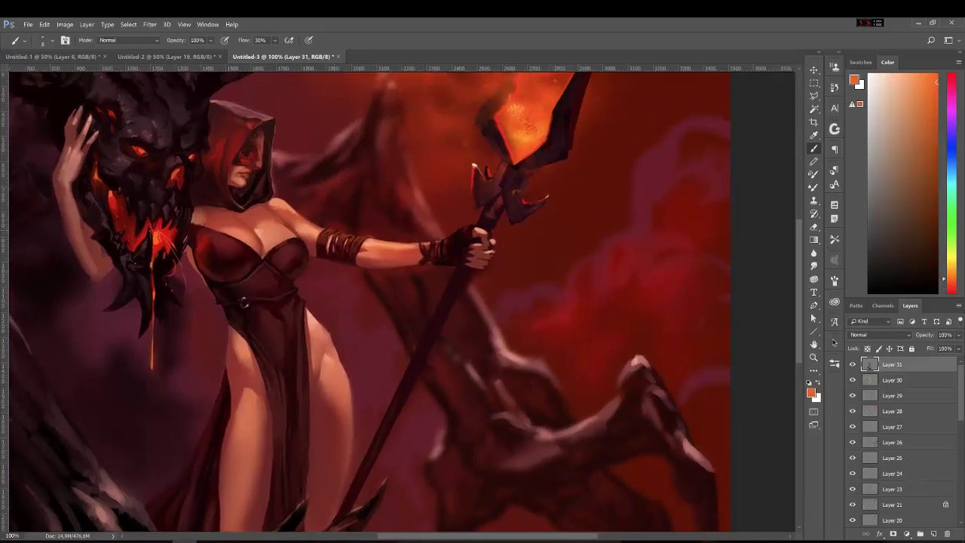
{"action": "left_click", "coordinate": [171, 235], "text": "alt"}
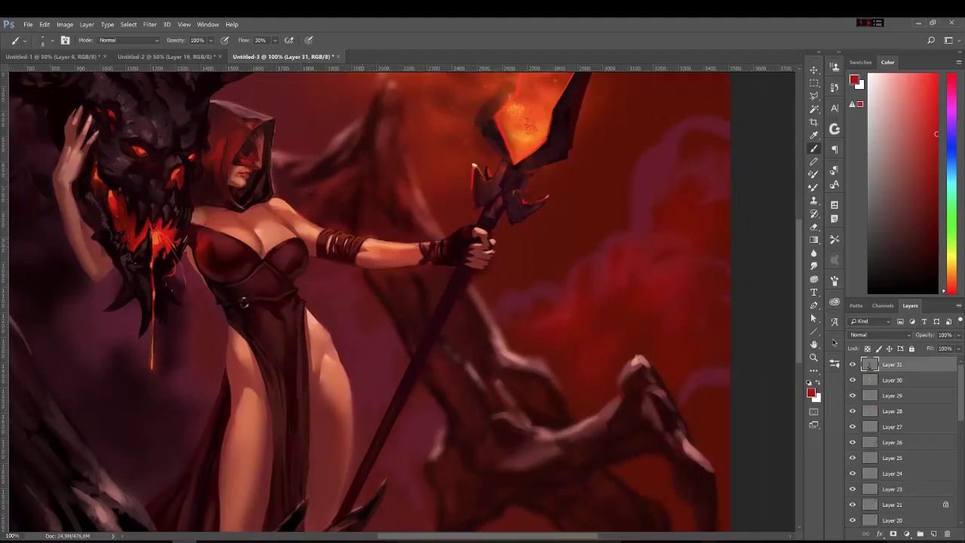
{"action": "left_click", "coordinate": [165, 249], "text": "alt"}
{"action": "left_click", "coordinate": [165, 248], "text": "alt"}
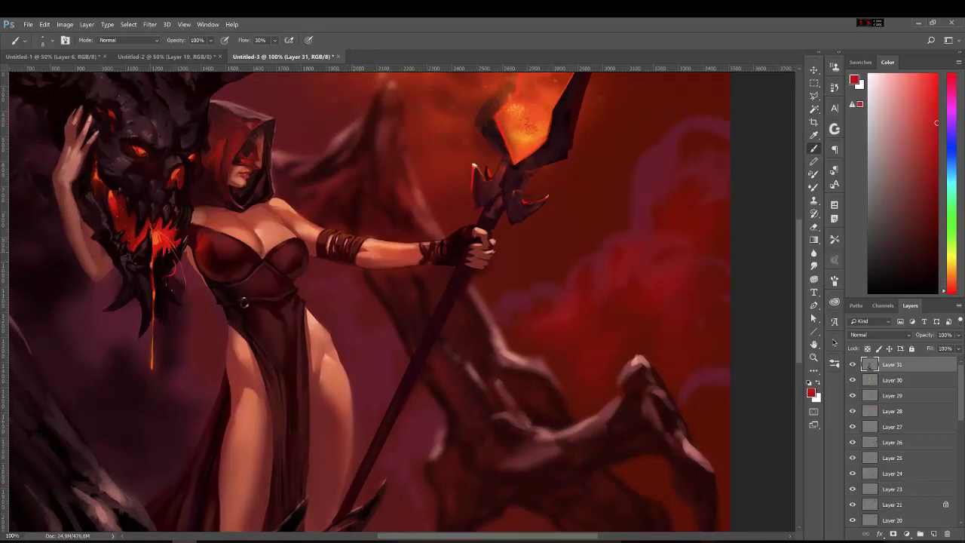
{"action": "left_click", "coordinate": [140, 168], "text": "alt"}
{"action": "left_click", "coordinate": [572, 185], "text": "alt"}
{"action": "left_click", "coordinate": [607, 154], "text": "alt"}
- Sample and fine-tune saturated reds around the hand gripping the spear
{"action": "left_click_drag", "start_coordinate": [567, 125], "coordinate": [545, 191]}
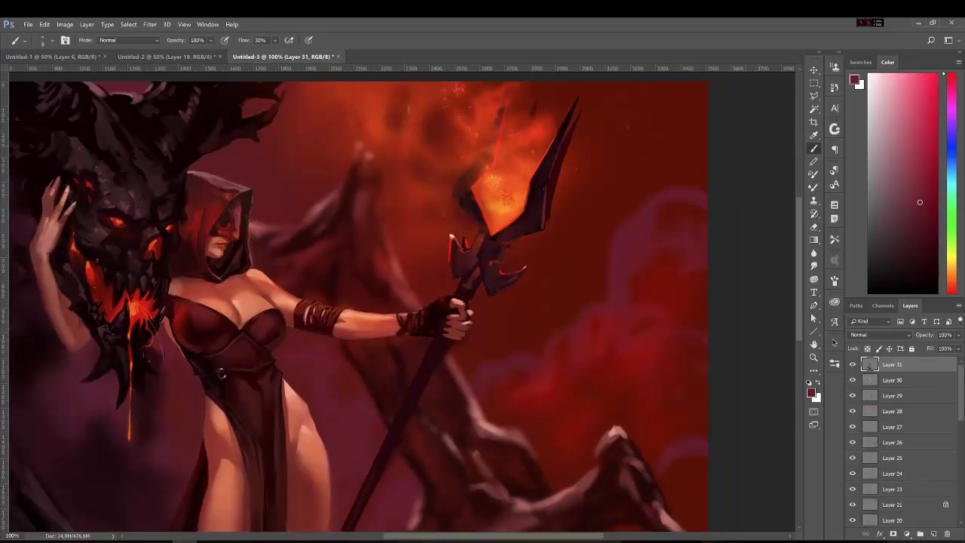
{"action": "left_click_drag", "start_coordinate": [576, 224], "coordinate": [573, 197]}
{"action": "left_click", "coordinate": [537, 220], "text": "alt"}
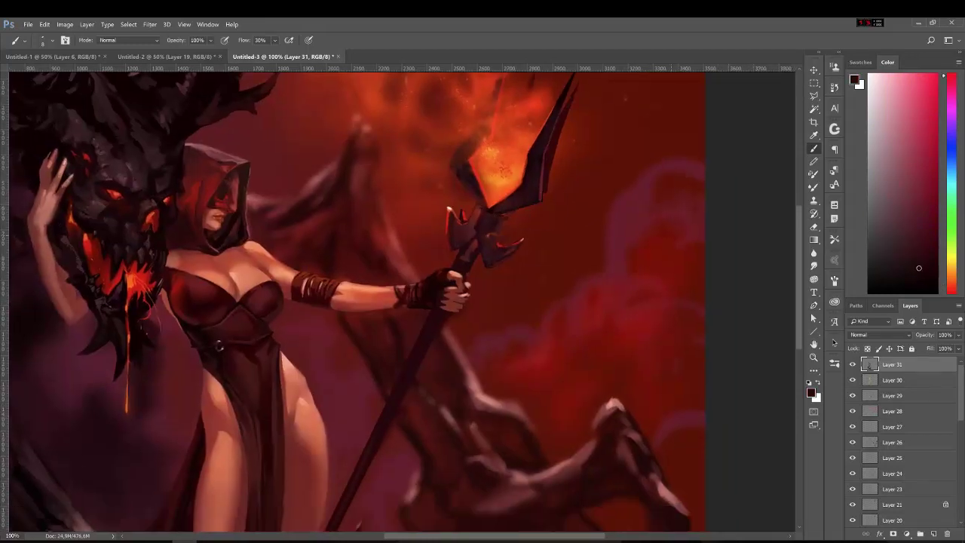
{"action": "left_click", "coordinate": [480, 218], "text": "alt"}
{"action": "left_click", "coordinate": [486, 236], "text": "alt"}
{"action": "left_click", "coordinate": [486, 236], "text": "alt"}
{"action": "left_click", "coordinate": [469, 253], "text": "alt"}
{"action": "left_click", "coordinate": [454, 275], "text": "alt"}
{"action": "left_click", "coordinate": [446, 271], "text": "alt"}
- Paint the hand with light salmon highlights and very dark red shadows
{"action": "left_click", "coordinate": [445, 290], "text": "alt"}
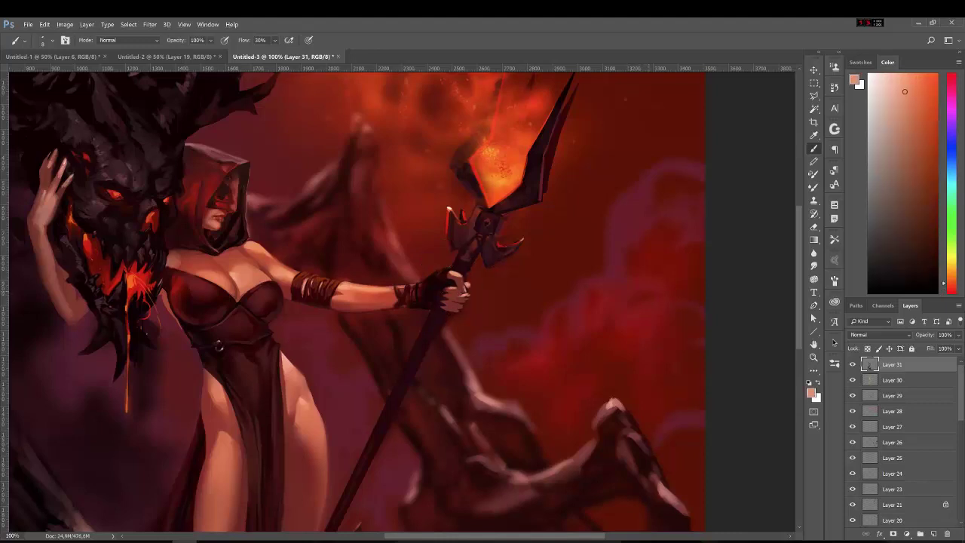
{"action": "left_click", "coordinate": [452, 298], "text": "alt"}
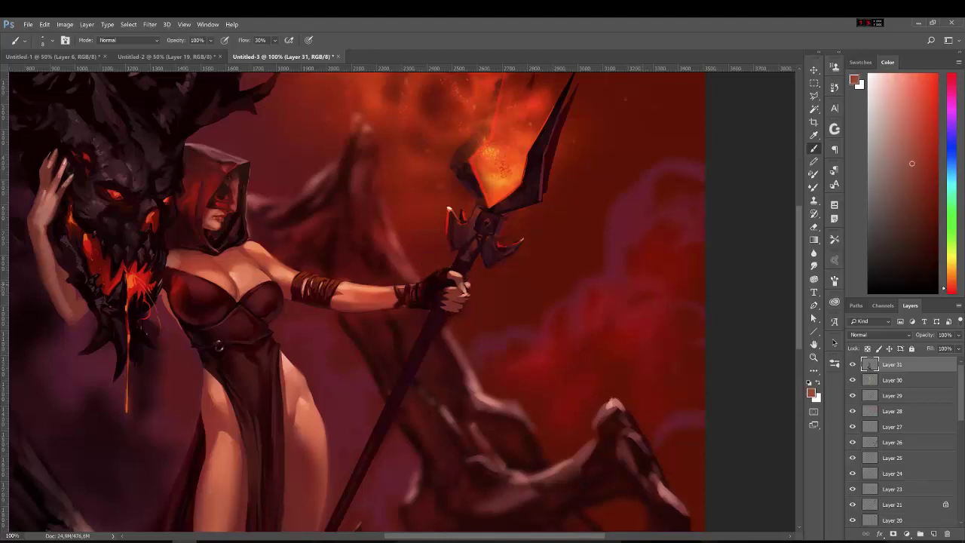
{"action": "left_click", "coordinate": [459, 287], "text": "alt"}
{"action": "left_click", "coordinate": [455, 280], "text": "alt"}
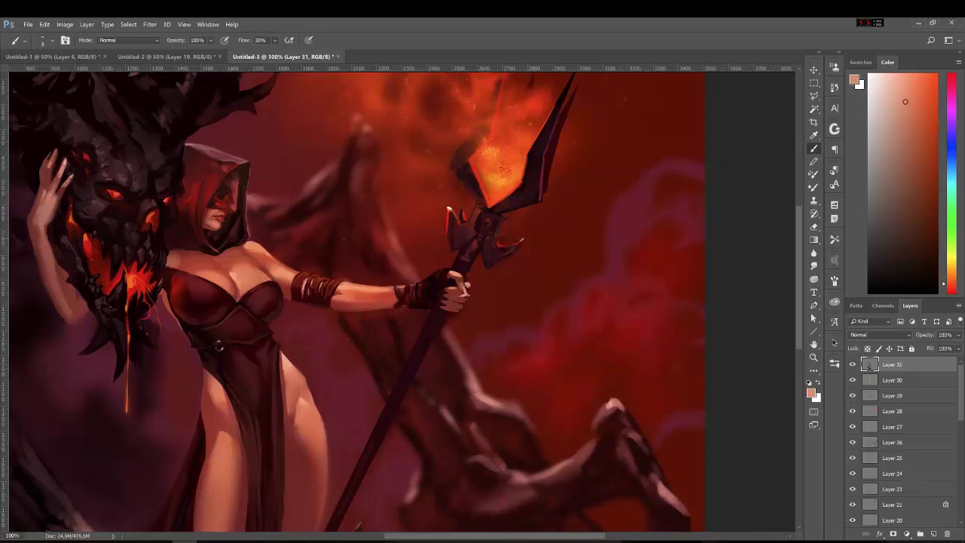
{"action": "left_click", "coordinate": [392, 291], "text": "alt"}
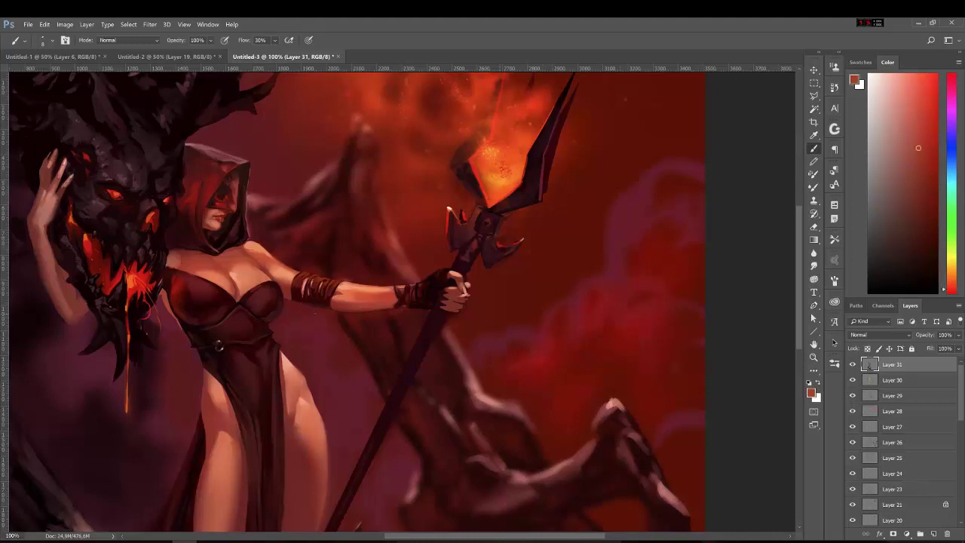
{"action": "left_click", "coordinate": [380, 303], "text": "alt"}
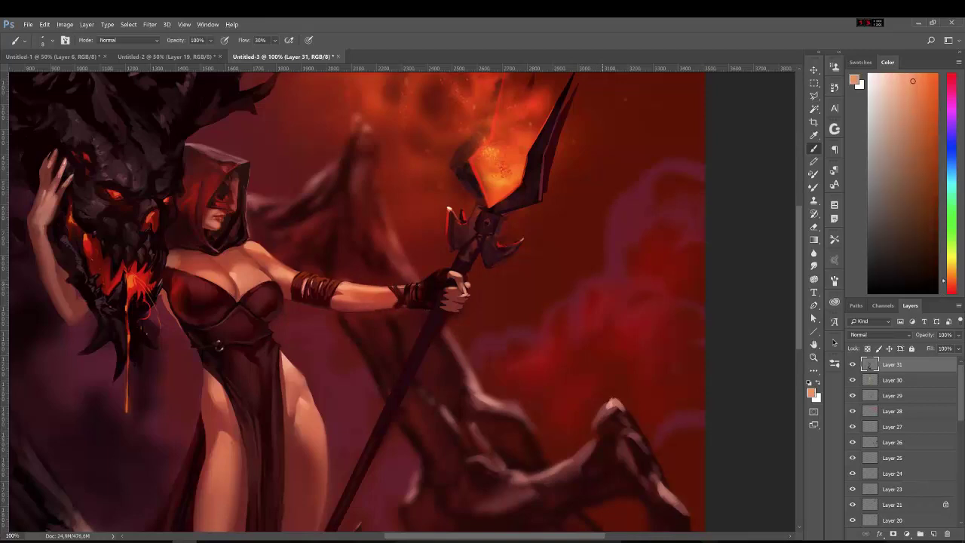
{"action": "left_click", "coordinate": [416, 276], "text": "alt"}
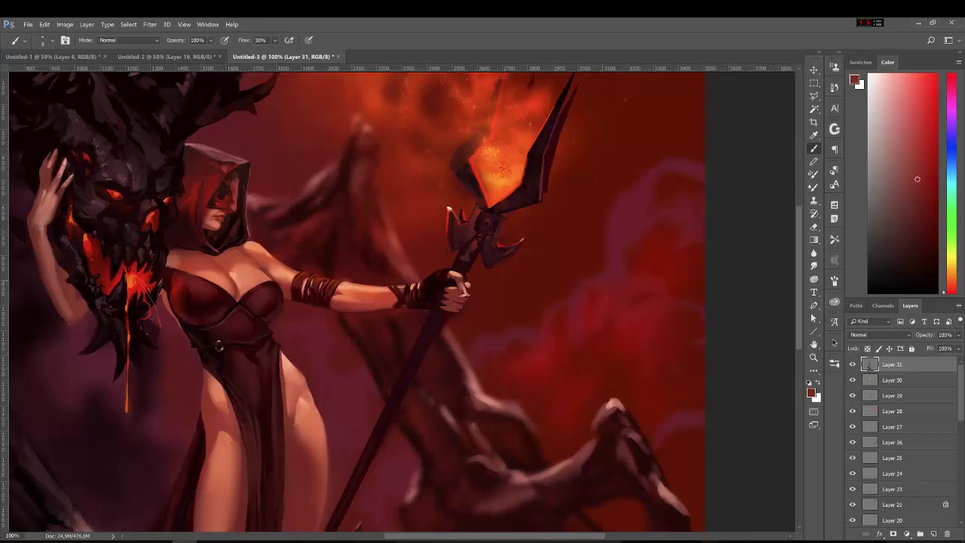
{"action": "scroll", "coordinate": [543, 314], "scroll_direction": "down", "scroll_amount": 1}
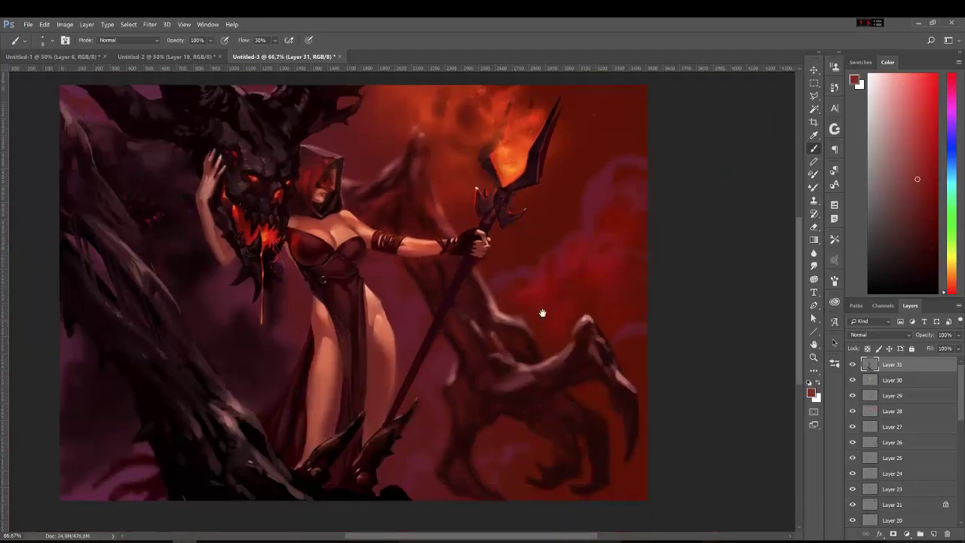
- Paint a light highlight along the creature's claw using sampled reds
{"action": "left_click", "coordinate": [594, 340], "text": "alt"}
{"action": "left_click", "coordinate": [594, 361], "text": "alt"}
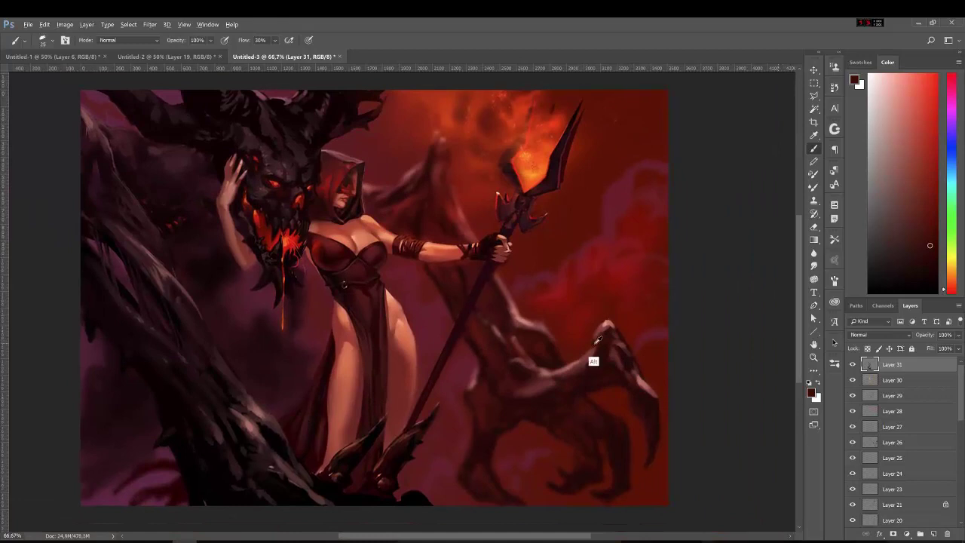
{"action": "left_click", "coordinate": [603, 332], "text": "alt"}
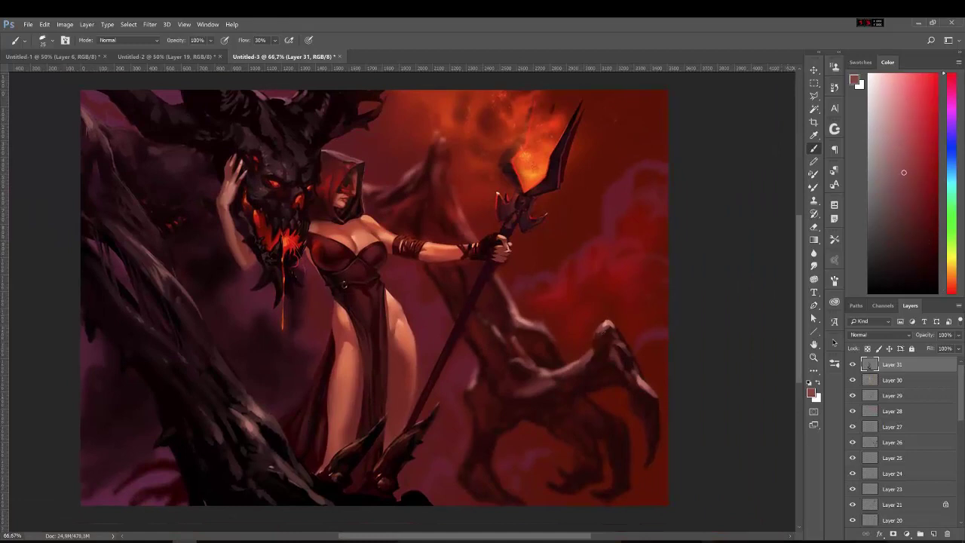
{"action": "left_click", "coordinate": [614, 346], "text": "alt"}
{"action": "left_click", "coordinate": [645, 395], "text": "alt"}
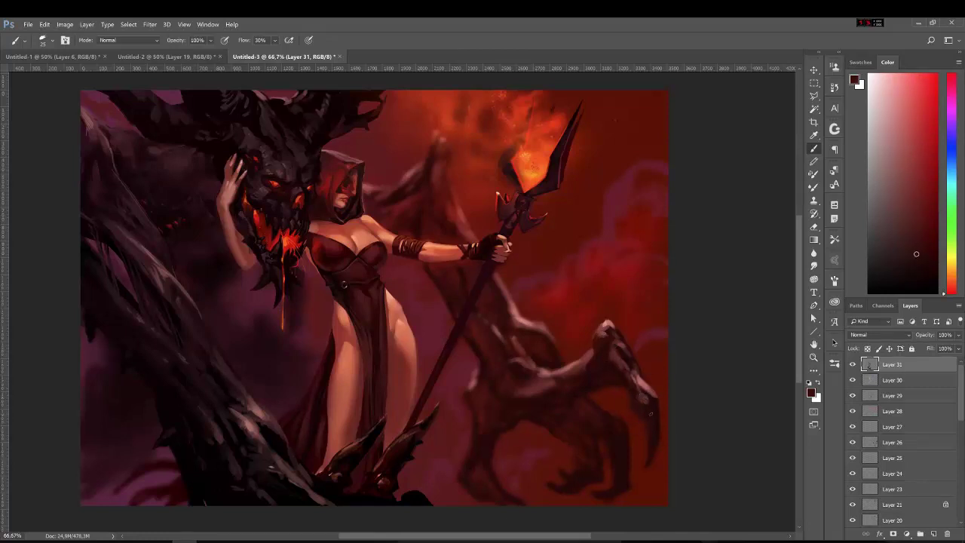
{"action": "left_click", "coordinate": [643, 398], "text": "alt"}
{"action": "left_click_drag", "start_coordinate": [652, 418], "coordinate": [655, 434]}
- Pick black and dark grey-red tones for the left branches
{"action": "left_click", "coordinate": [914, 291]}
{"action": "left_click_drag", "start_coordinate": [913, 291], "coordinate": [901, 291]}
{"action": "left_click", "coordinate": [250, 436], "text": "alt"}
{"action": "left_click", "coordinate": [238, 385], "text": "alt"}
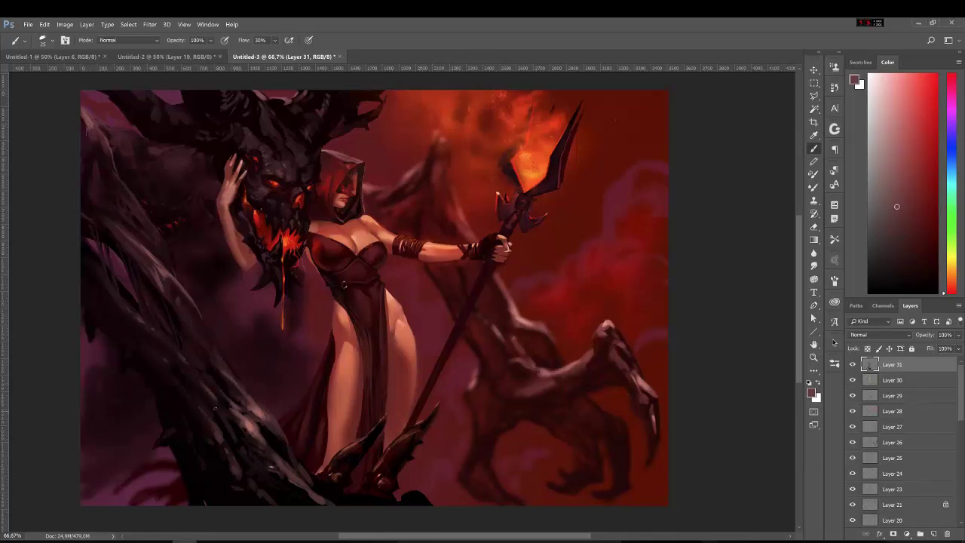
{"action": "left_click", "coordinate": [198, 364], "text": "alt"}
{"action": "left_click", "coordinate": [228, 416], "text": "alt"}
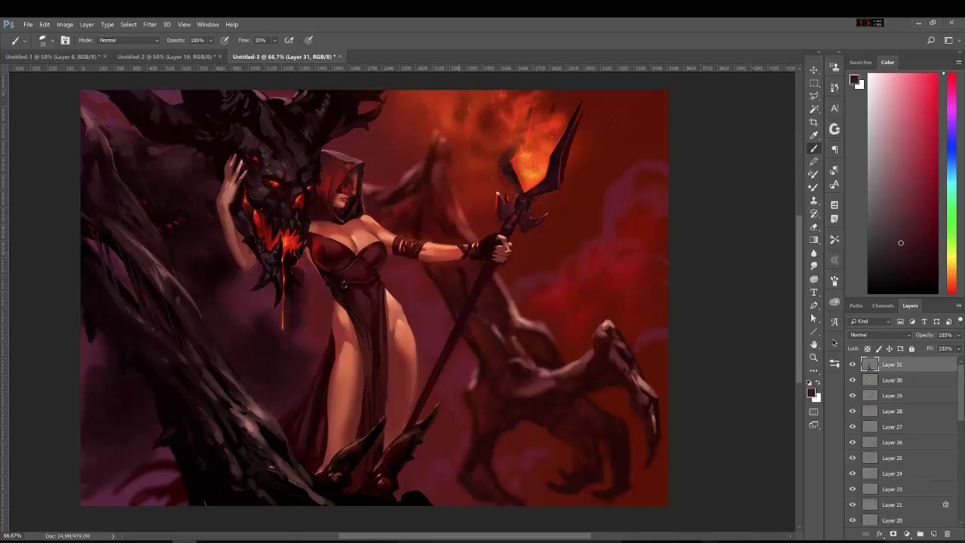
- Sample a range of dark and muted reds from the left side of the canvas
{"action": "left_click", "coordinate": [275, 255], "text": "alt"}
{"action": "left_click", "coordinate": [204, 200], "text": "alt"}
{"action": "left_click", "coordinate": [194, 178], "text": "alt"}
{"action": "left_click", "coordinate": [196, 173], "text": "alt"}
{"action": "left_click", "coordinate": [357, 196], "text": "alt"}
{"action": "left_click", "coordinate": [158, 347], "text": "alt"}
{"action": "left_click", "coordinate": [174, 354], "text": "alt"}
{"action": "left_click", "coordinate": [165, 353], "text": "alt"}
{"action": "left_click", "coordinate": [166, 353], "text": "alt"}
{"action": "left_click", "coordinate": [138, 326], "text": "alt"}
- Sample the branch shadow colour and paint a dark stroke along the left branch
{"action": "left_click", "coordinate": [193, 402], "text": "alt"}
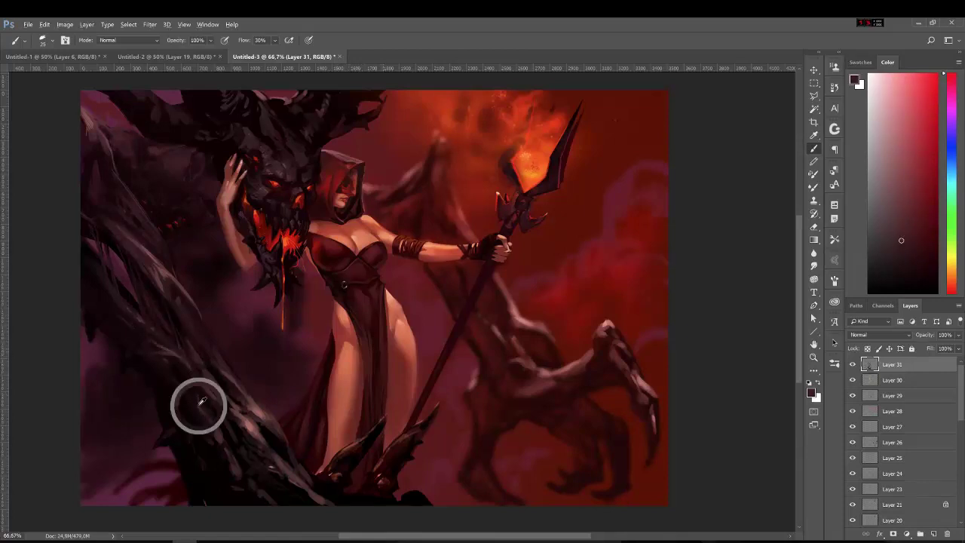
{"action": "left_click", "coordinate": [190, 356], "text": "alt"}
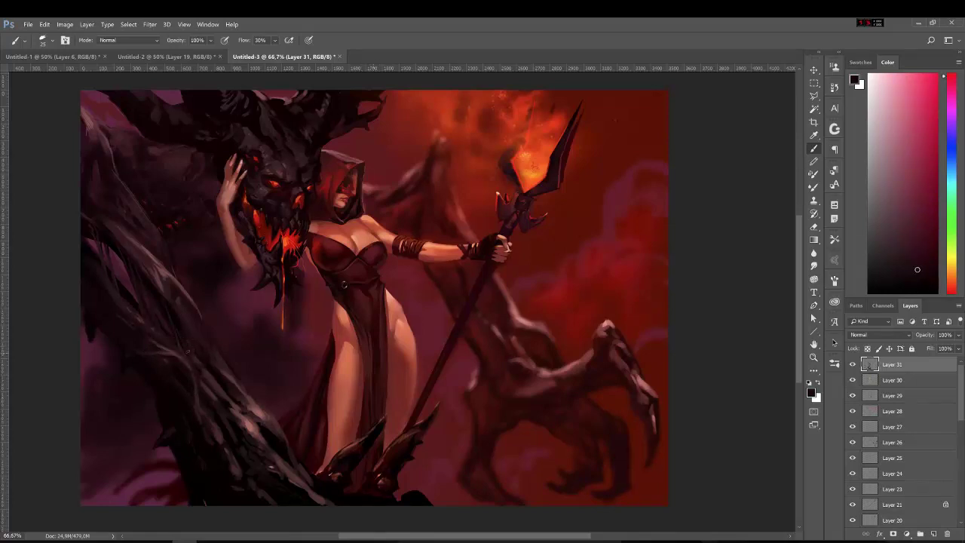
{"action": "left_click", "coordinate": [204, 396], "text": "alt"}
{"action": "left_click", "coordinate": [214, 356], "text": "alt"}
{"action": "left_click", "coordinate": [181, 407], "text": "alt"}
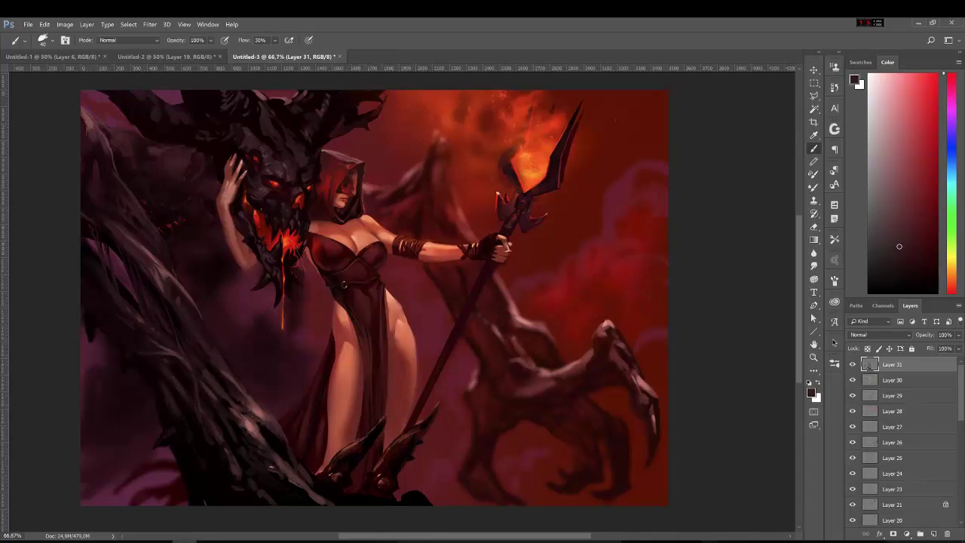
{"action": "left_click", "coordinate": [271, 445], "text": "alt"}
{"action": "left_click", "coordinate": [166, 280], "text": "alt"}
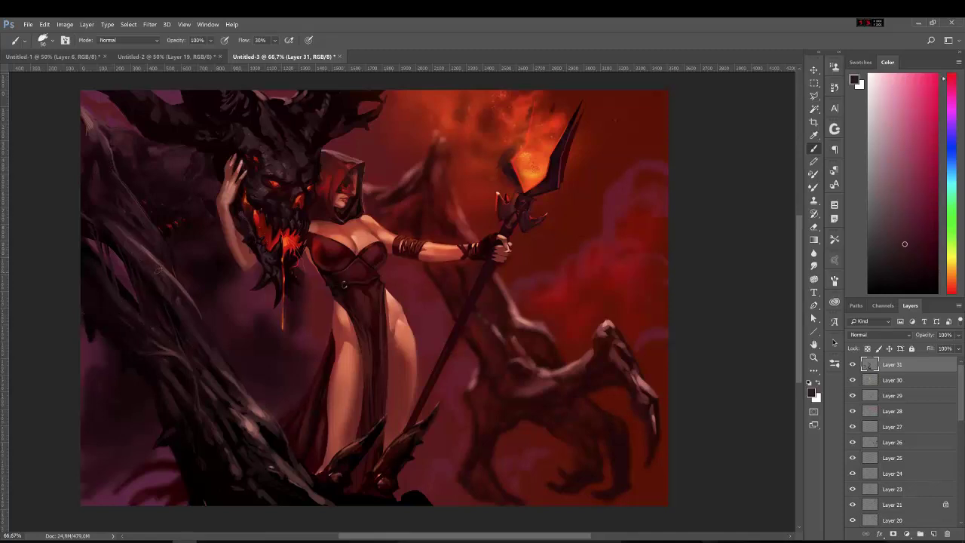
{"action": "left_click", "coordinate": [90, 329], "text": "alt"}
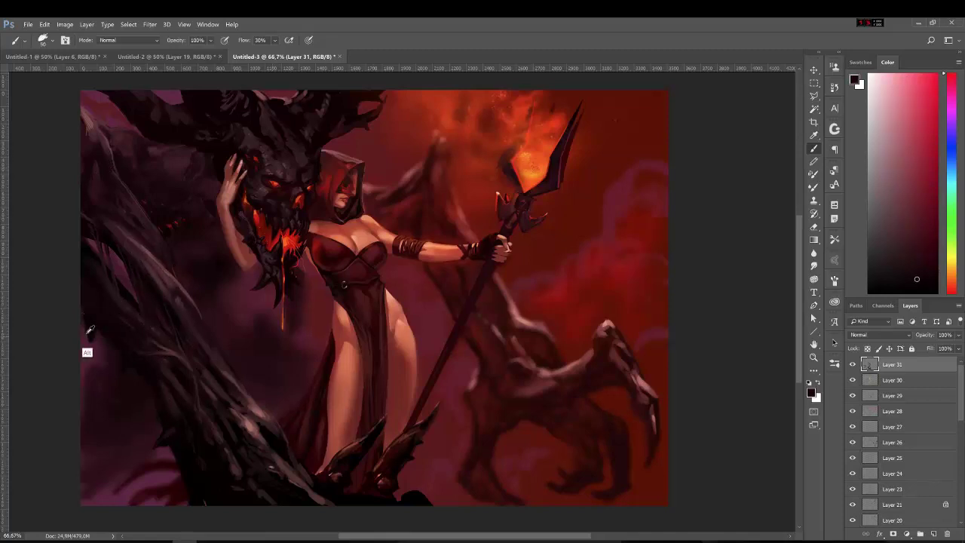
{"action": "left_click", "coordinate": [91, 330], "text": "alt"}
{"action": "left_click_drag", "start_coordinate": [89, 322], "coordinate": [89, 353]}
- Enlarge the brush to about 45 and add more dark red to the lower branches
{"action": "left_click", "coordinate": [148, 371], "text": "alt"}
{"action": "left_click", "coordinate": [227, 276], "text": "alt"}
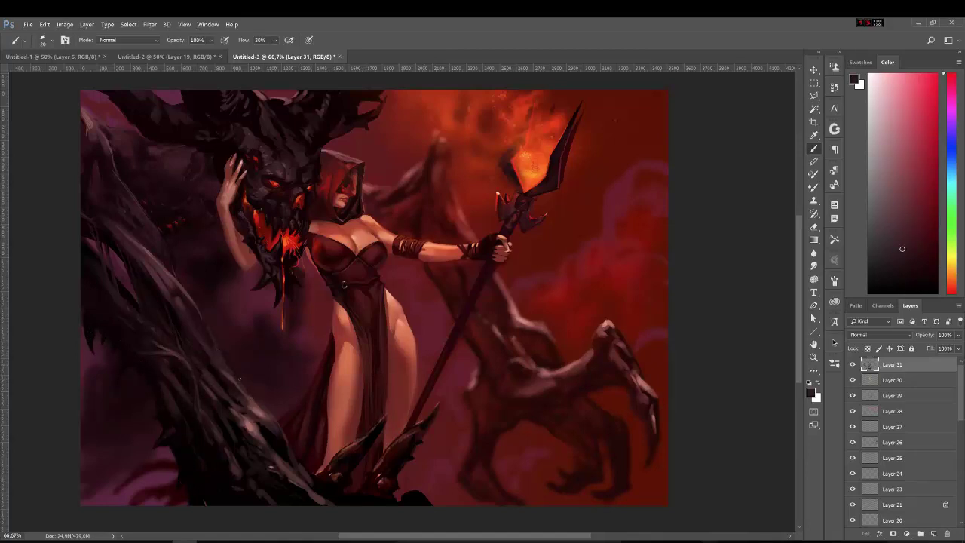
{"action": "left_click", "coordinate": [240, 378], "text": "alt"}
{"action": "key", "text": "bracketright"}
{"action": "key", "text": "bracketright"}
{"action": "left_click", "coordinate": [263, 486], "text": "alt"}
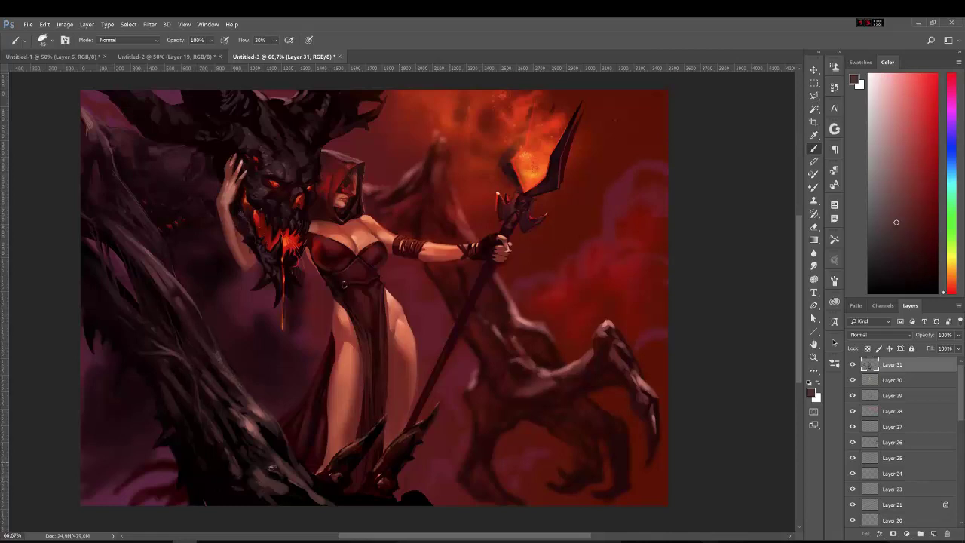
{"action": "left_click", "coordinate": [281, 474], "text": "alt"}
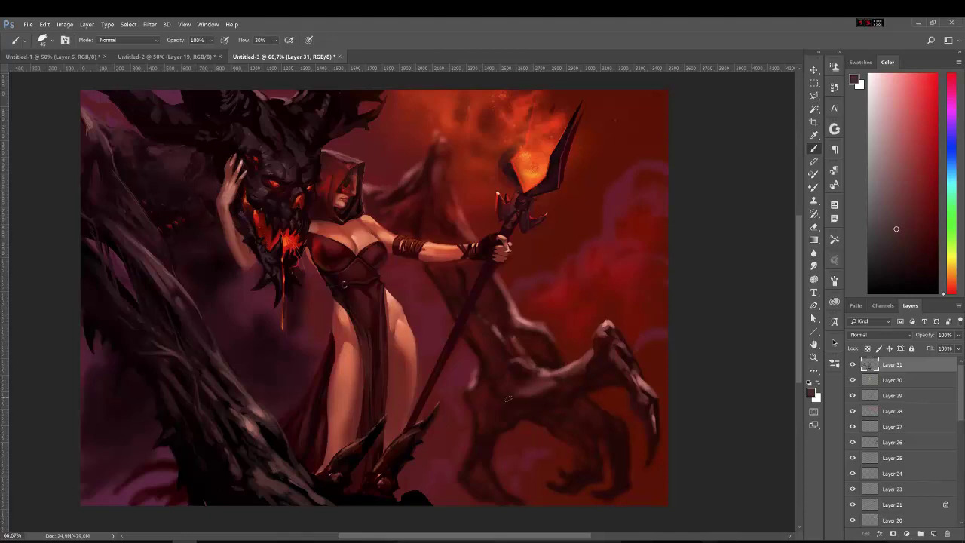
- Add a new empty layer with black colour and the 500 px round brush
{"action": "left_click", "coordinate": [933, 534]}
{"action": "key", "text": "d"}
{"action": "left_click", "coordinate": [835, 219]}
{"action": "left_click", "coordinate": [762, 286]}
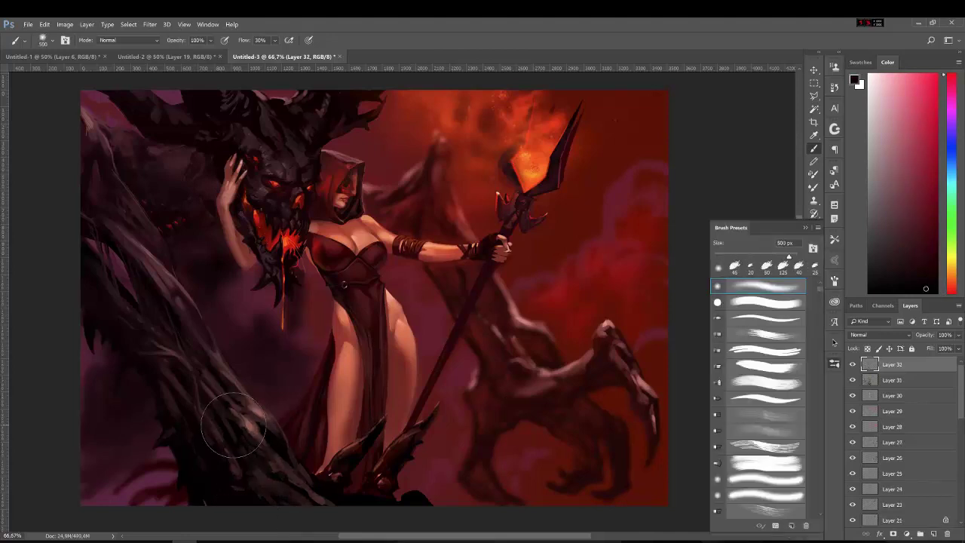
- Shrink the brush and paint small dark touches beside the woman's cloak
{"action": "key", "text": "F5"}
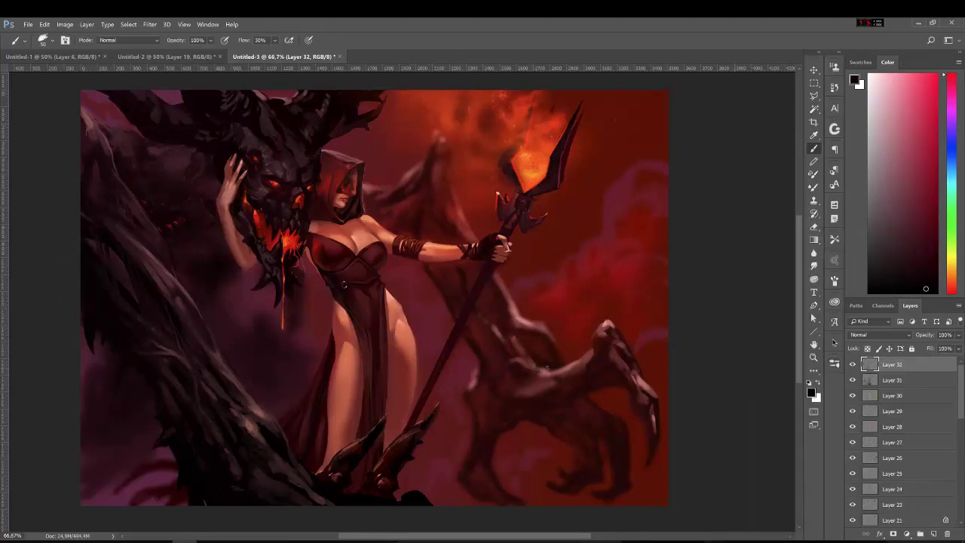
{"action": "key", "text": "bracketleft"}
{"action": "key", "text": "bracketleft"}
{"action": "left_click", "coordinate": [918, 250]}
{"action": "left_click", "coordinate": [204, 256], "text": "alt"}
{"action": "left_click", "coordinate": [217, 278], "text": "alt"}
{"action": "left_click_drag", "start_coordinate": [237, 274], "coordinate": [259, 265]}
{"action": "left_click", "coordinate": [242, 276], "text": "alt"}
- Sample darker reds and paint a small dark stroke in the upper-left corner
{"action": "left_click", "coordinate": [214, 250], "text": "alt"}
{"action": "left_click", "coordinate": [164, 215], "text": "alt"}
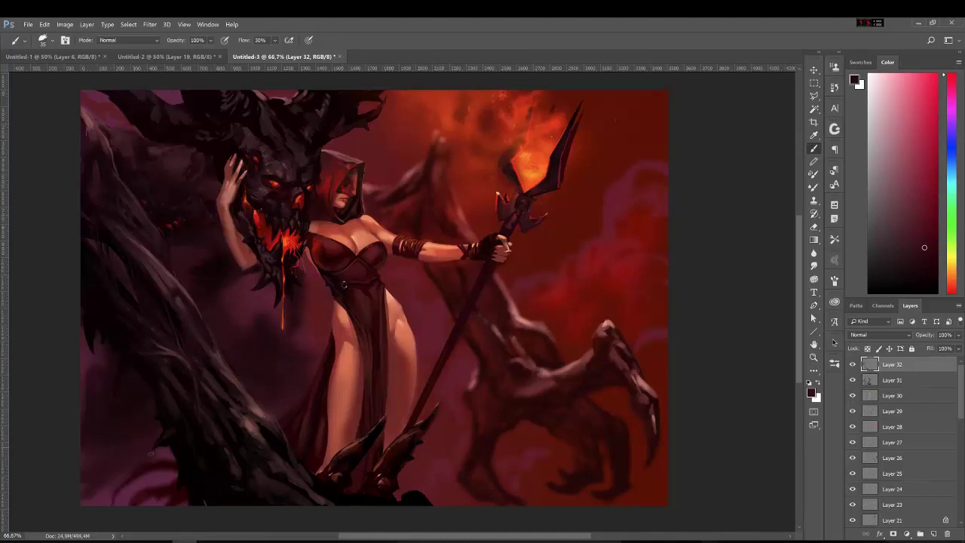
{"action": "left_click", "coordinate": [363, 430], "text": "alt"}
{"action": "left_click", "coordinate": [378, 465], "text": "alt"}
{"action": "left_click", "coordinate": [362, 422], "text": "alt"}
{"action": "left_click", "coordinate": [252, 103], "text": "alt"}
{"action": "left_click", "coordinate": [234, 98], "text": "alt"}
{"action": "left_click", "coordinate": [221, 114], "text": "alt"}
{"action": "left_click_drag", "start_coordinate": [120, 111], "coordinate": [100, 107]}
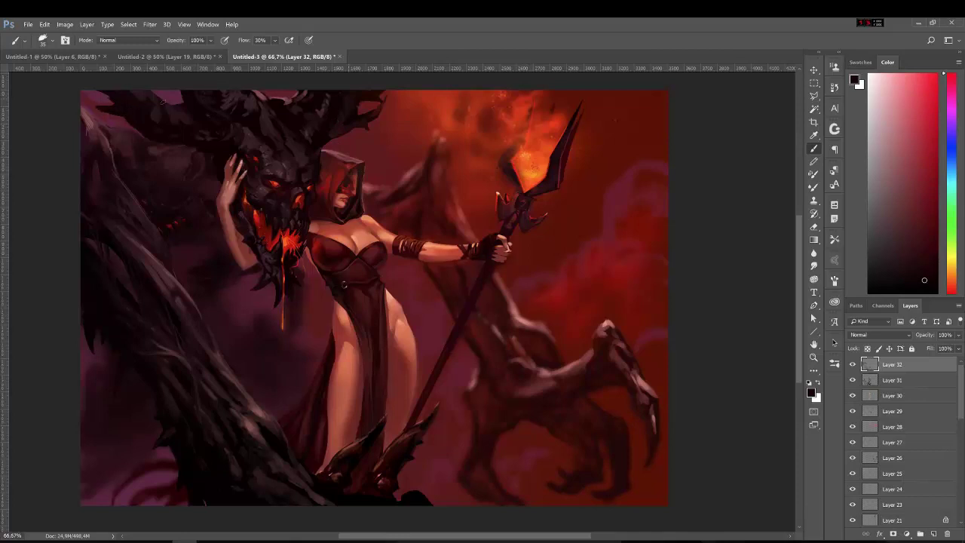
- Paint light, brighter red strokes in the sky above the hood
{"action": "left_click", "coordinate": [377, 107], "text": "alt"}
{"action": "left_click", "coordinate": [536, 147], "text": "alt"}
{"action": "mouse_move", "coordinate": [361, 96]}
{"action": "left_mouse_down"}
{"action": "mouse_move", "coordinate": [374, 94]}
{"action": "mouse_move", "coordinate": [329, 124]}
{"action": "mouse_move", "coordinate": [336, 113]}
{"action": "left_mouse_up"}
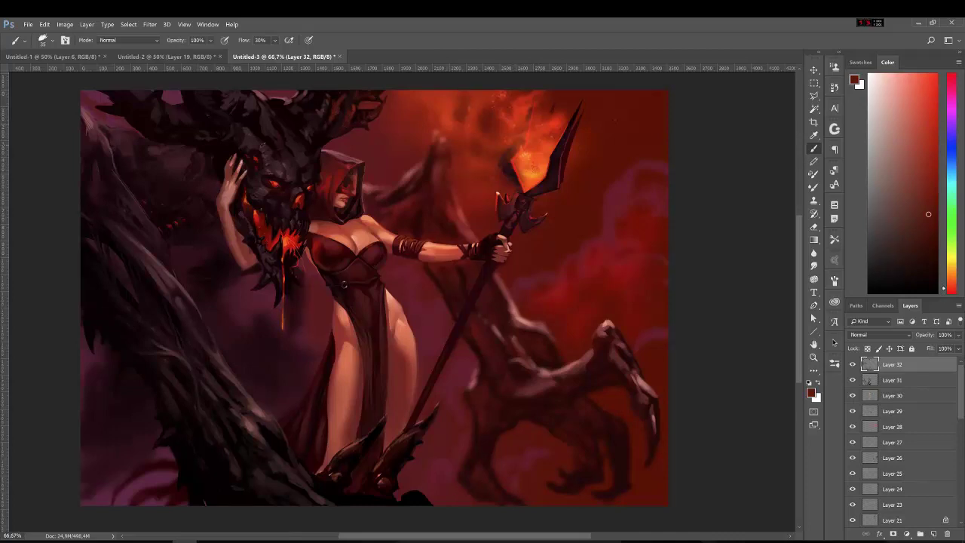
- Sample a darker red and add another new empty layer
{"action": "left_click", "coordinate": [250, 107], "text": "alt"}
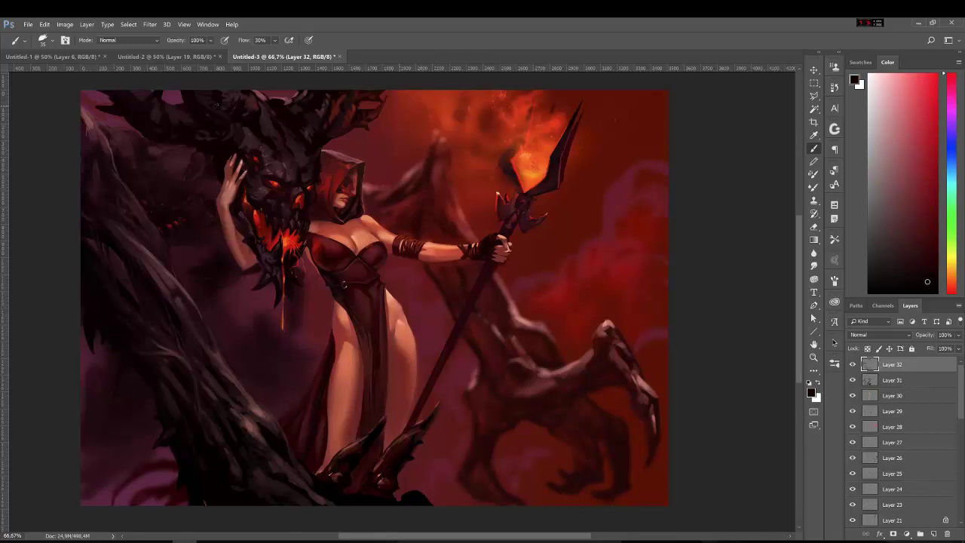
{"action": "left_click", "coordinate": [247, 101], "text": "alt"}
{"action": "left_click", "coordinate": [930, 529]}
{"action": "left_click", "coordinate": [834, 342]}
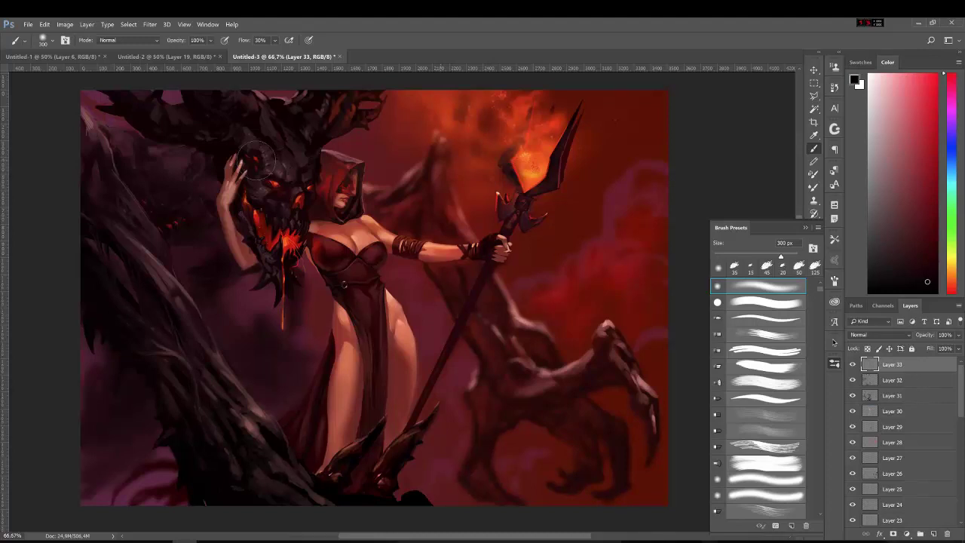
- Shrink to a fine brush tip and sample dark red, near-black and light pink from the painting
{"action": "key", "text": "bracketleft"}
{"action": "key", "text": "bracketleft"}
{"action": "key", "text": "bracketleft"}
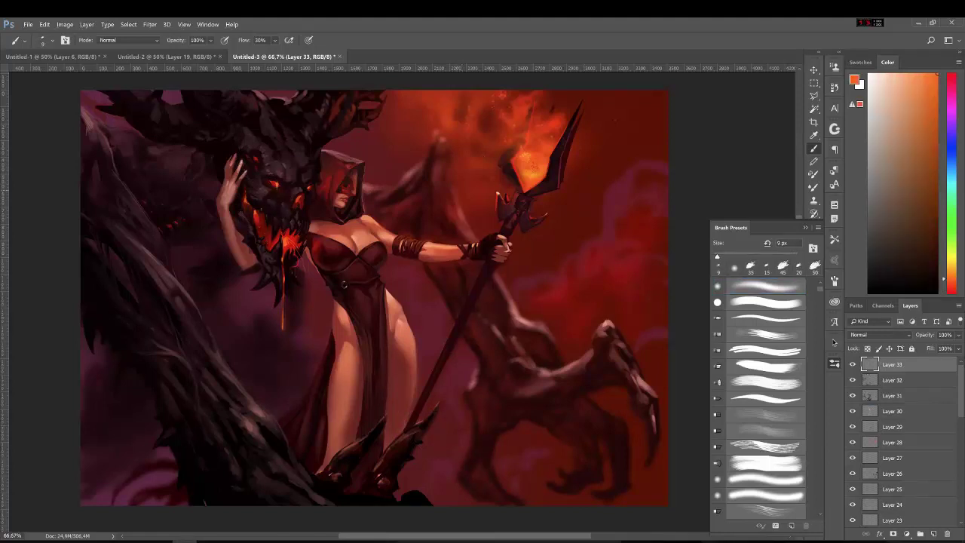
{"action": "left_click", "coordinate": [937, 219]}
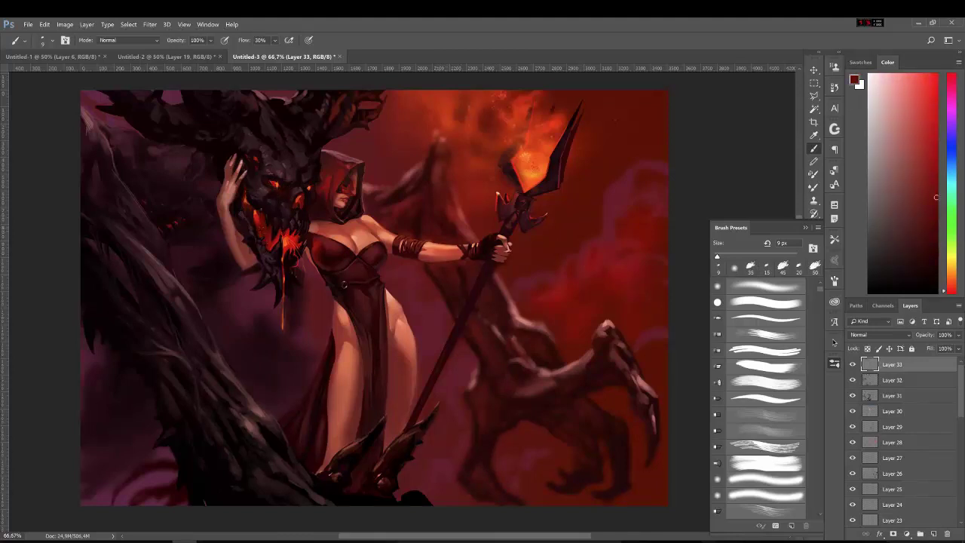
{"action": "left_click", "coordinate": [928, 281]}
{"action": "left_click", "coordinate": [255, 226], "text": "alt"}
{"action": "left_click", "coordinate": [261, 251], "text": "alt"}
{"action": "left_click", "coordinate": [149, 267], "text": "alt"}
- Set the brush back to 9 px and sample reds and a pale highlight from the left branch
{"action": "key", "text": "bracketright"}
{"action": "key", "text": "bracketright"}
{"action": "key", "text": "bracketright"}
{"action": "key", "text": "bracketleft"}
{"action": "key", "text": "bracketleft"}
{"action": "key", "text": "bracketleft"}
{"action": "left_click", "coordinate": [139, 216], "text": "alt"}
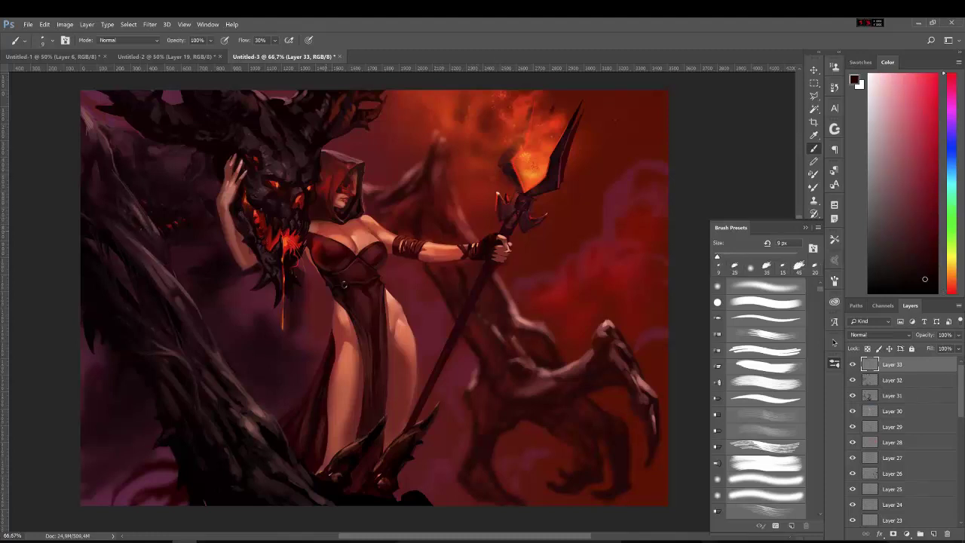
{"action": "left_click", "coordinate": [144, 221], "text": "alt"}
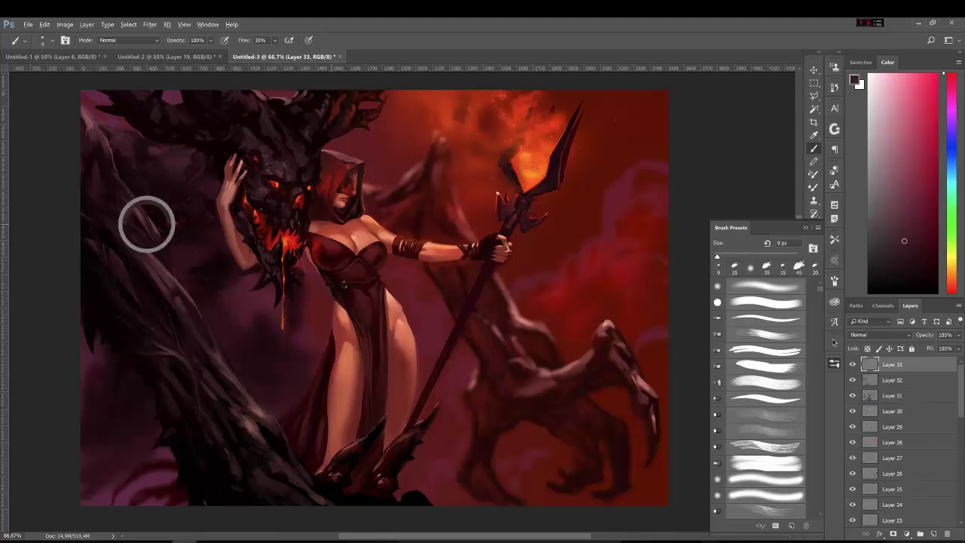
{"action": "left_click", "coordinate": [141, 219], "text": "alt"}
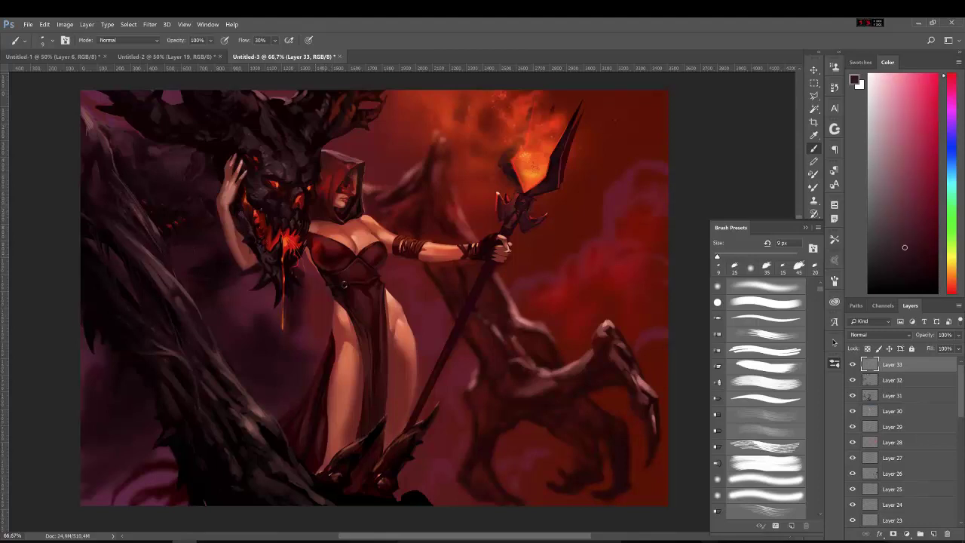
{"action": "left_click", "coordinate": [144, 265], "text": "alt"}
{"action": "left_click", "coordinate": [143, 226], "text": "alt"}
- With a 20 px brush, paint a branch detail stroke and sample near-black shades on the lower-left wing
{"action": "key", "text": "bracketright"}
{"action": "key", "text": "bracketright"}
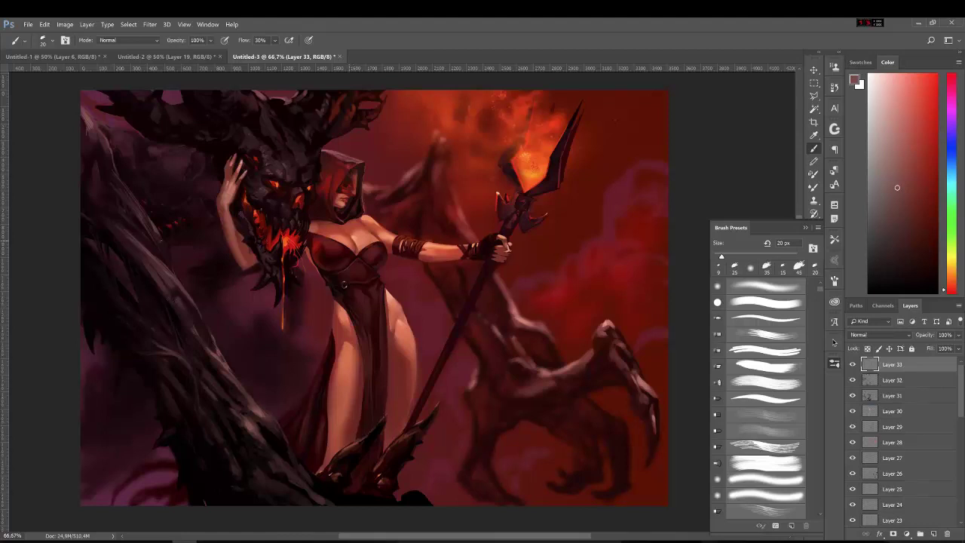
{"action": "left_click", "coordinate": [161, 272]}
{"action": "left_click", "coordinate": [227, 454], "text": "alt"}
{"action": "left_click", "coordinate": [204, 431], "text": "alt"}
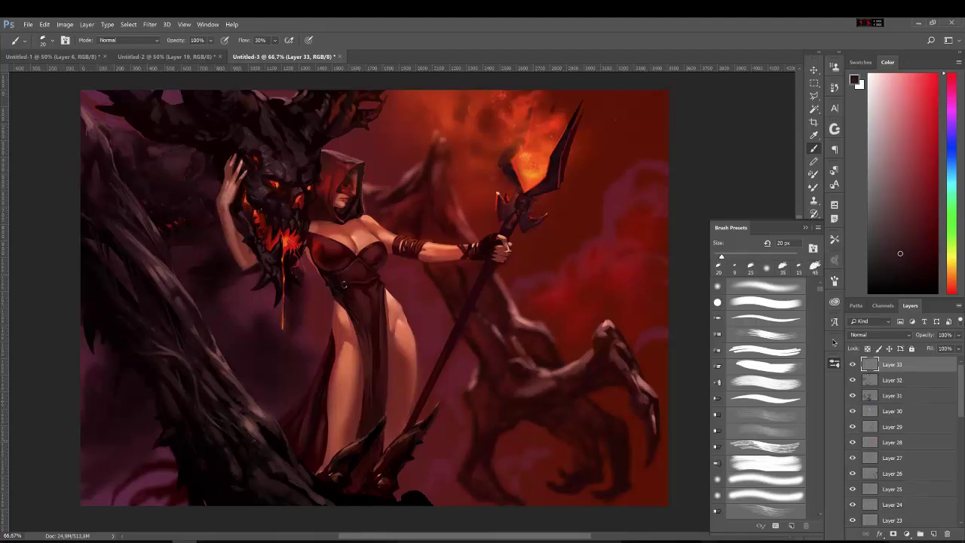
{"action": "left_click", "coordinate": [241, 431], "text": "alt"}
{"action": "left_click", "coordinate": [263, 444], "text": "alt"}
{"action": "left_click", "coordinate": [243, 445], "text": "alt"}
{"action": "left_click", "coordinate": [232, 466], "text": "alt"}
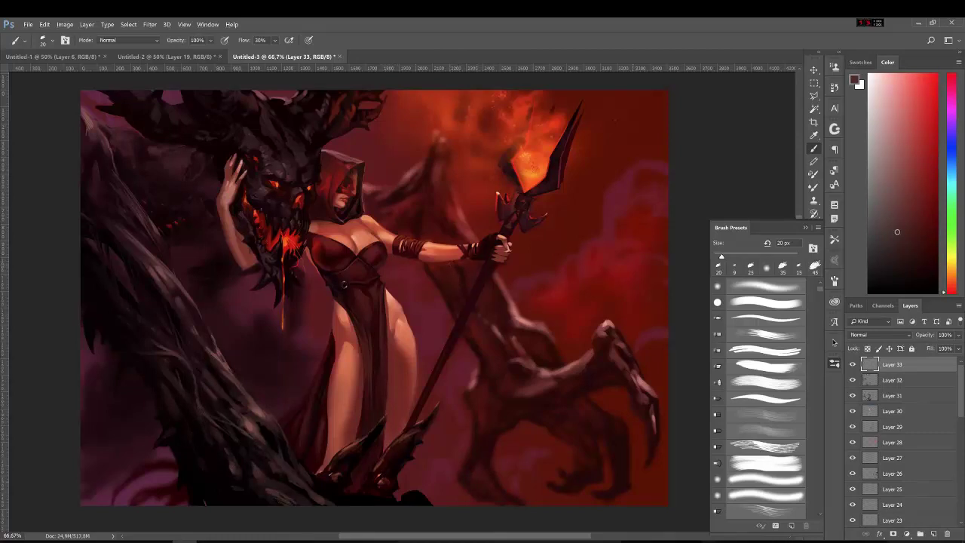
- On a new layer in near-black, hand-letter 'thanks!' with a smiley in the sky above the hood
{"action": "left_click", "coordinate": [934, 533]}
{"action": "left_click", "coordinate": [937, 266]}
{"action": "left_click_drag", "start_coordinate": [379, 134], "coordinate": [387, 169]}
{"action": "left_click_drag", "start_coordinate": [367, 144], "coordinate": [394, 135]}
{"action": "mouse_move", "coordinate": [390, 148]}
{"action": "left_mouse_down"}
{"action": "mouse_move", "coordinate": [398, 177]}
{"action": "mouse_move", "coordinate": [402, 154]}
{"action": "mouse_move", "coordinate": [449, 124]}
{"action": "mouse_move", "coordinate": [466, 136]}
{"action": "left_mouse_up"}
{"action": "mouse_move", "coordinate": [461, 160]}
{"action": "left_mouse_down"}
{"action": "mouse_move", "coordinate": [486, 156]}
{"action": "mouse_move", "coordinate": [477, 157]}
{"action": "left_mouse_up"}
{"action": "left_click_drag", "start_coordinate": [387, 121], "coordinate": [386, 148]}
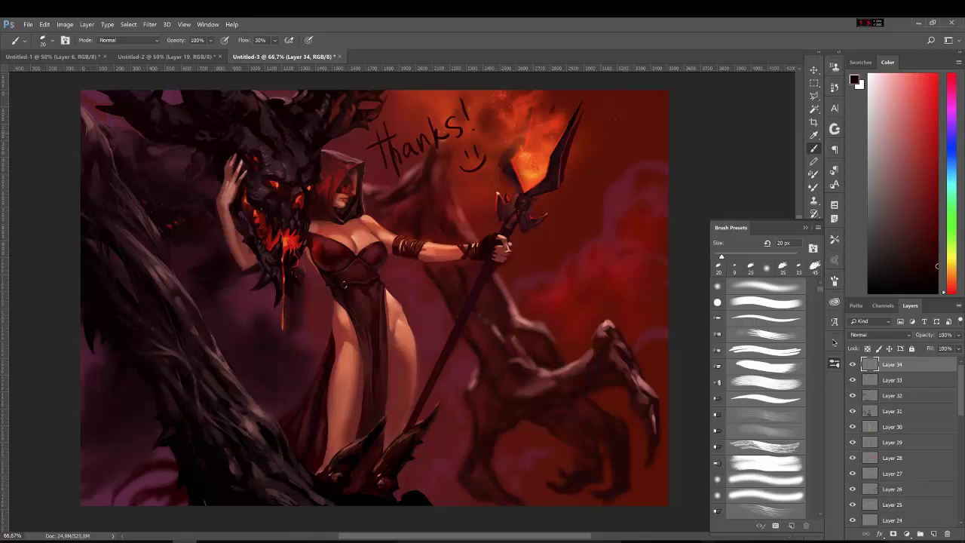